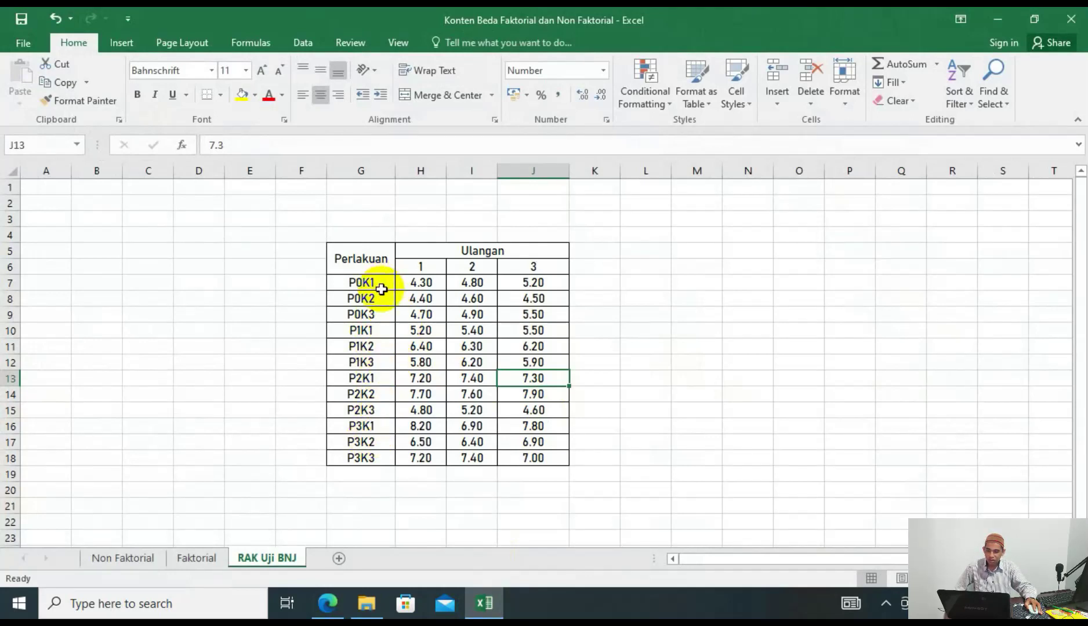
# Review the factor levels and treatment combinations on the Faktorial sheet, and return to the RAK Uji BNJ sheet.
pyautogui.click(208, 558)
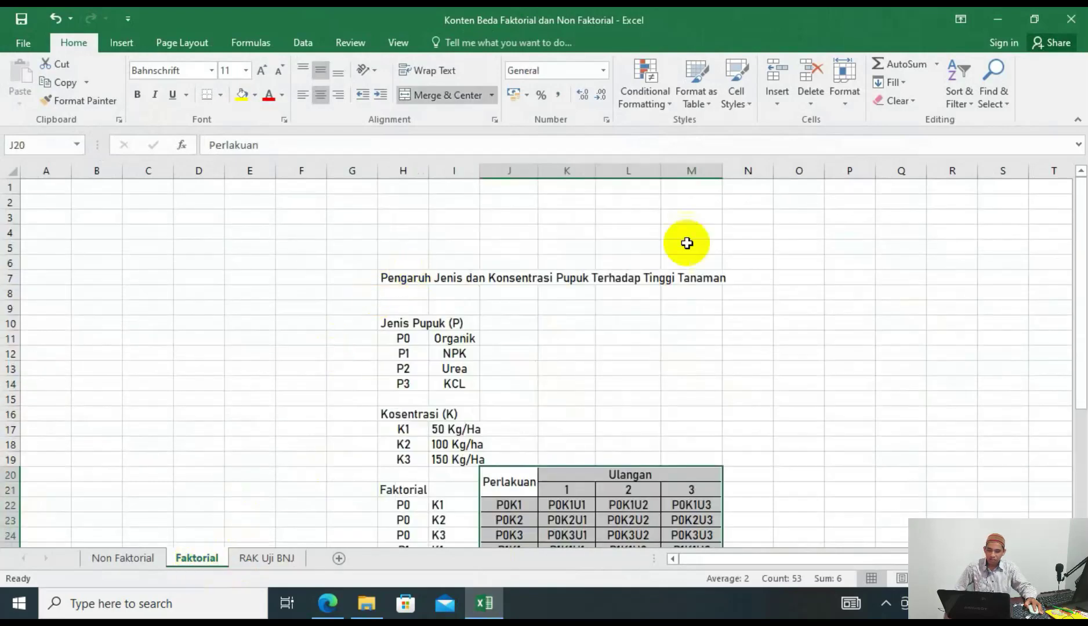
pyautogui.scroll(-4, 526, 316)
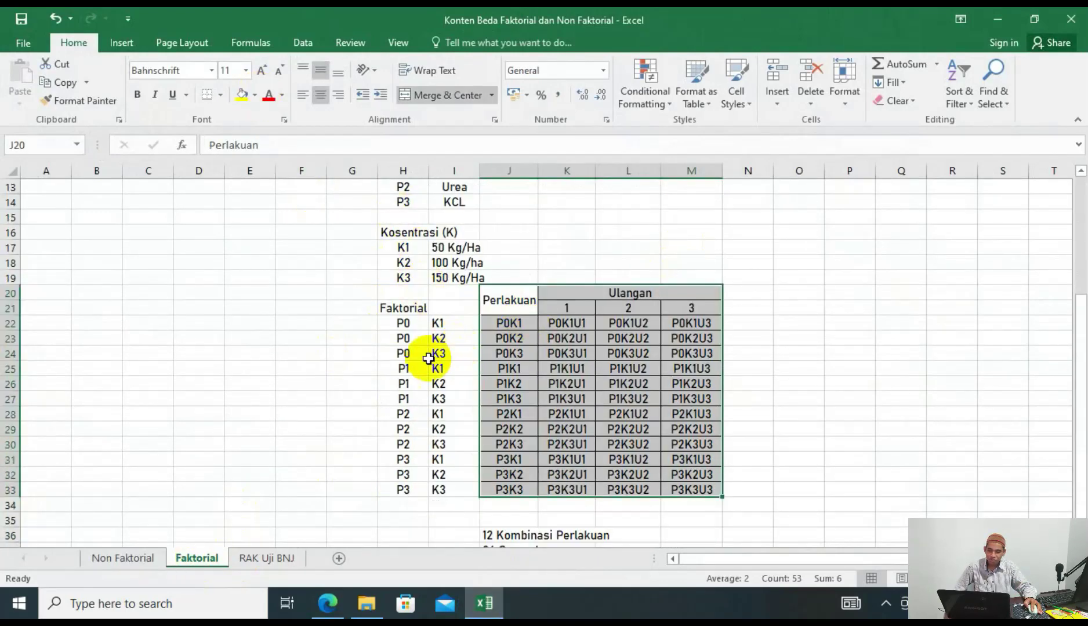
pyautogui.scroll(2, 433, 301)
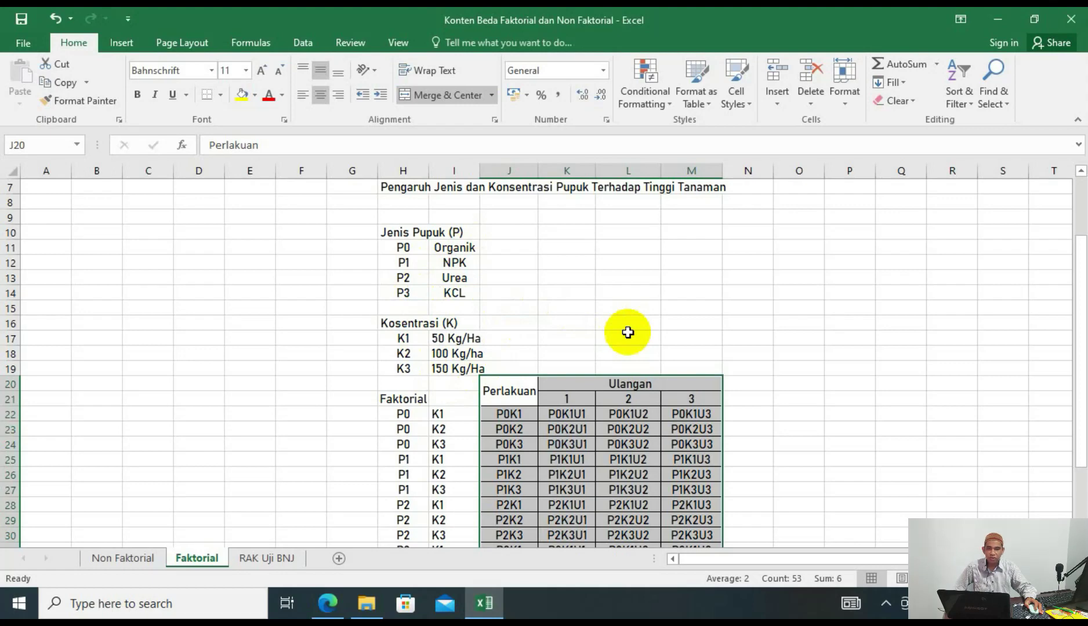
pyautogui.scroll(1, 628, 333)
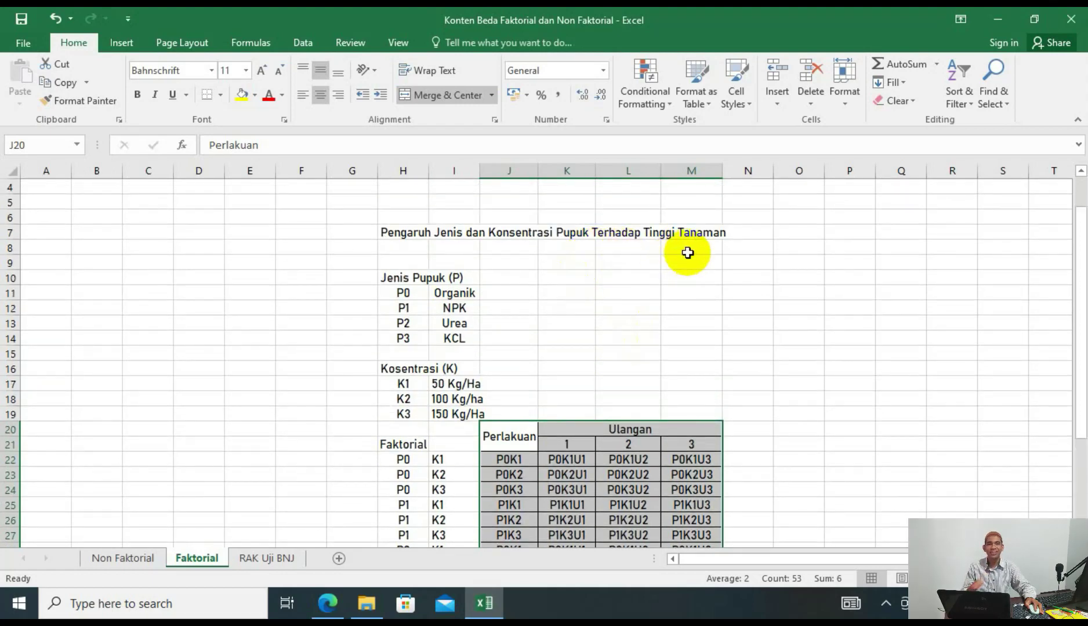
pyautogui.click(281, 560)
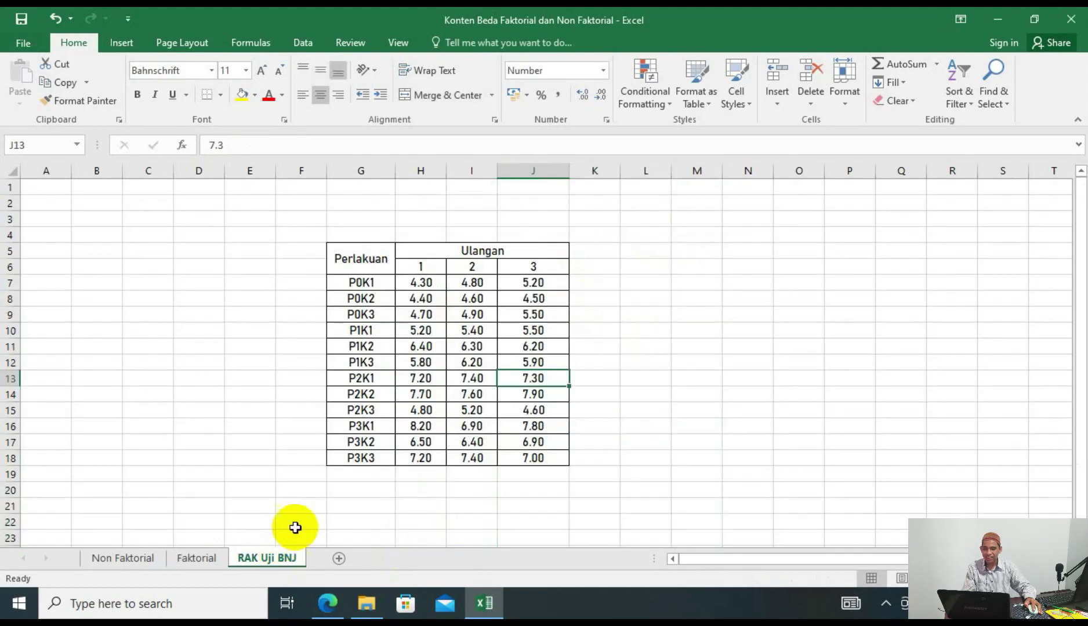
# Examine the observation values in H7:J18 for all treatments across the three replications.
pyautogui.moveTo(424, 283); pyautogui.dragTo(553, 458)
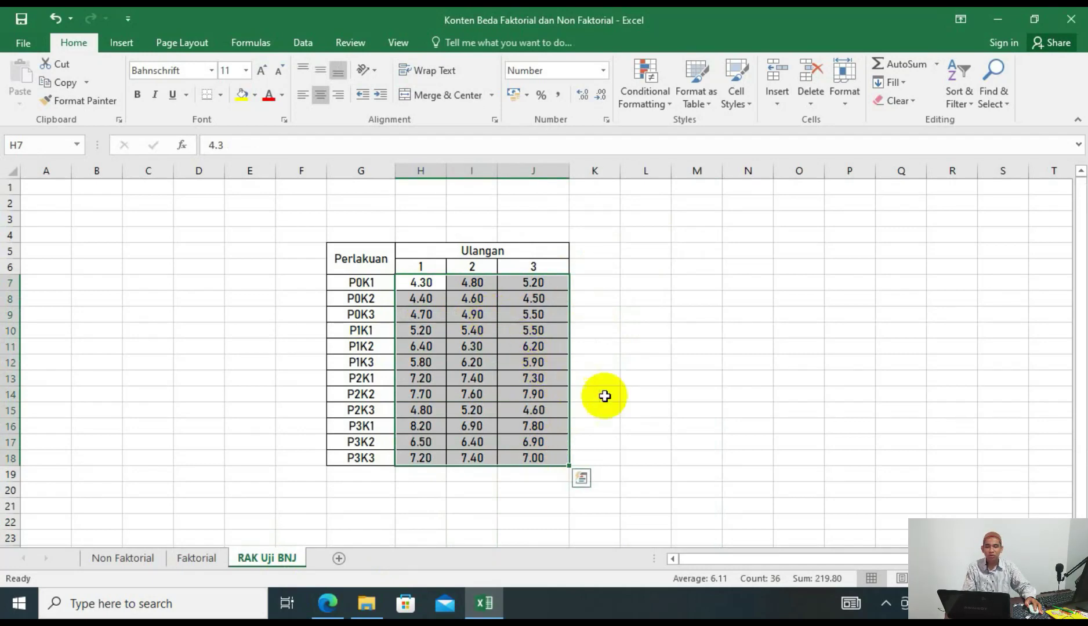
pyautogui.click(644, 343)
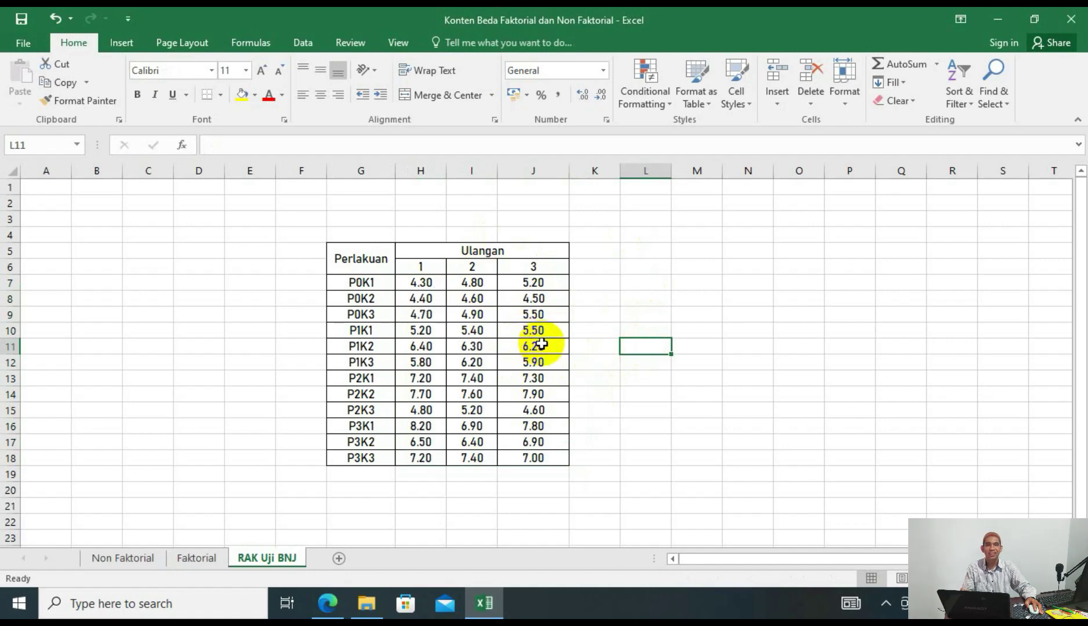
pyautogui.click(598, 264)
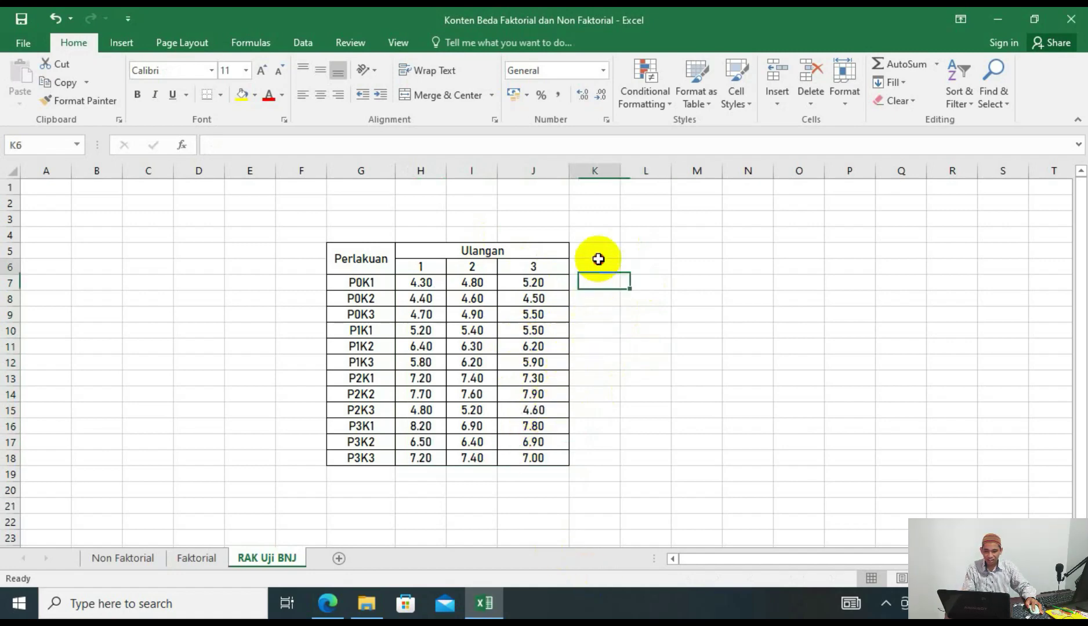
pyautogui.click(475, 297)
pyautogui.moveTo(429, 284); pyautogui.dragTo(544, 458)
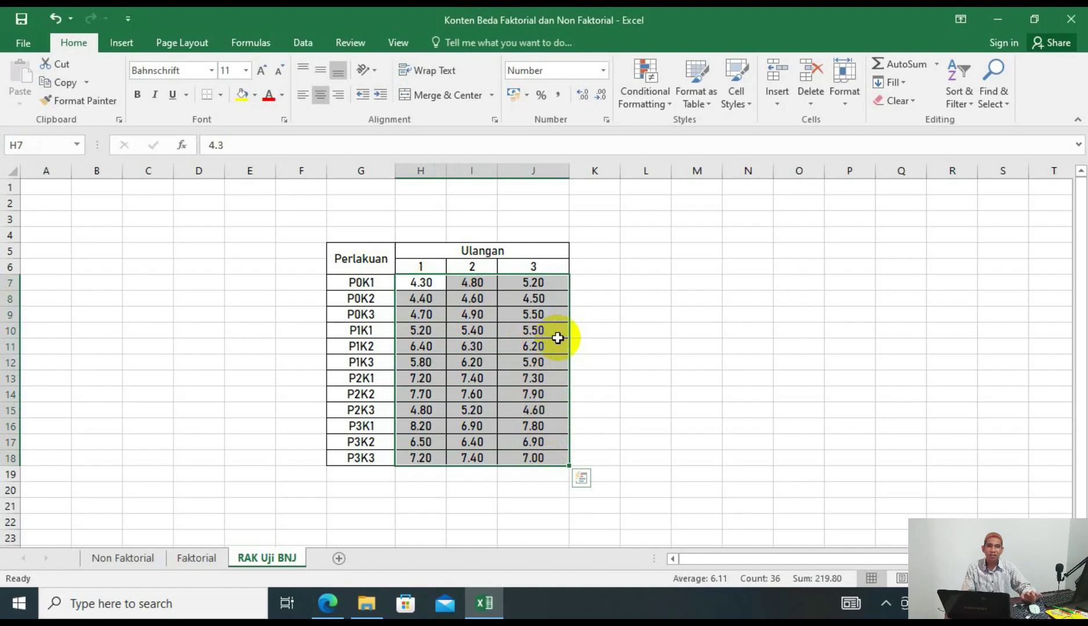
pyautogui.click(665, 342)
# Enter the column headings Total in K5 and Rata-Rata in L5 beside the data table.
pyautogui.click(595, 258)
pyautogui.write('Total')
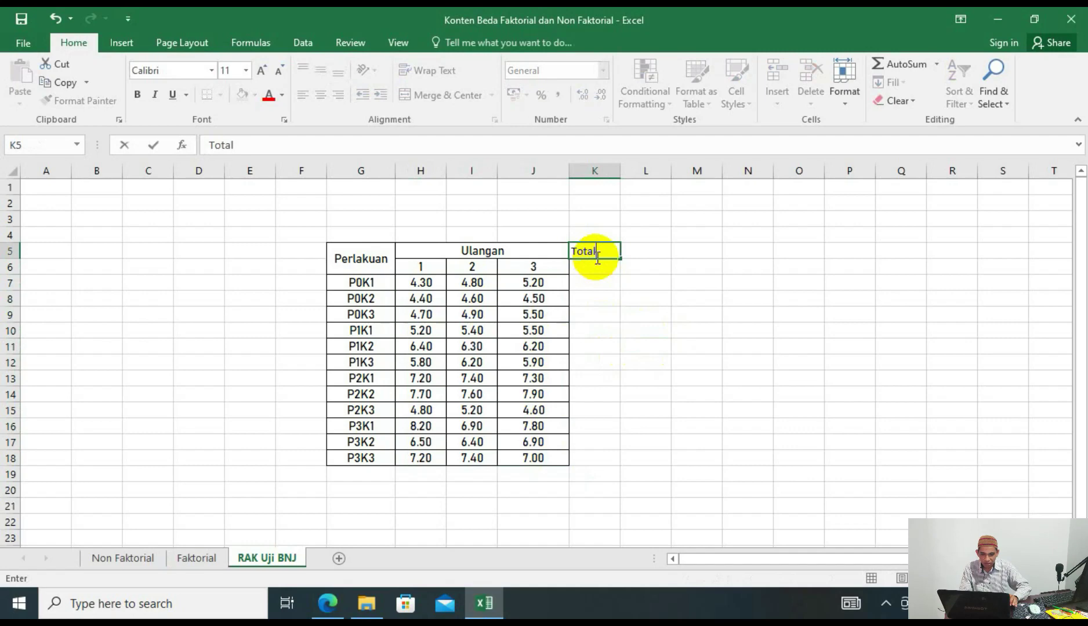
pyautogui.press('Tab')
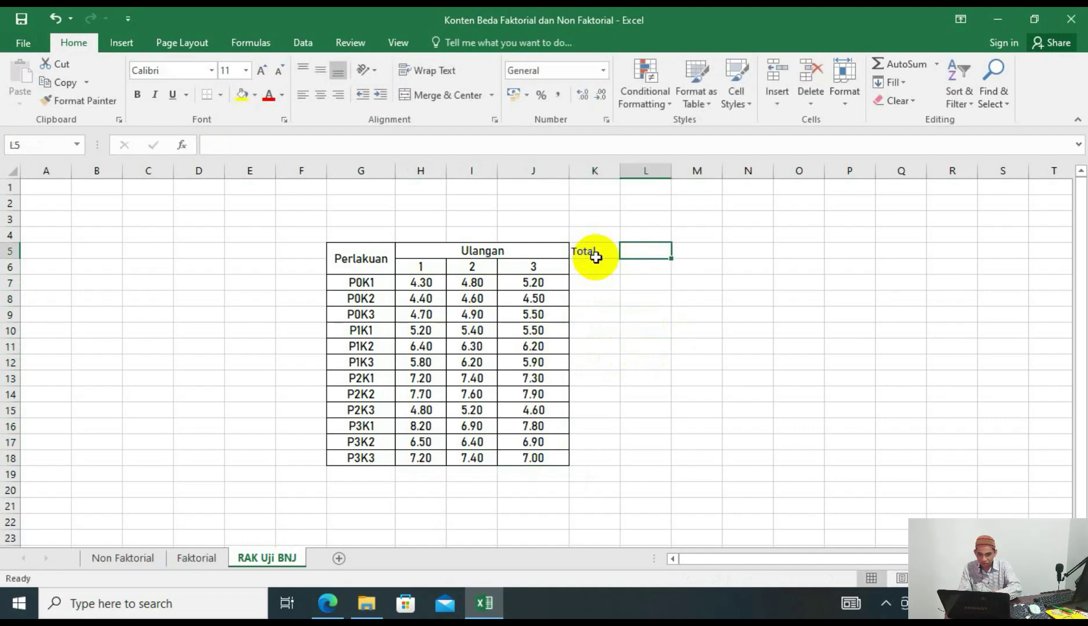
pyautogui.write('Rata-Rata')
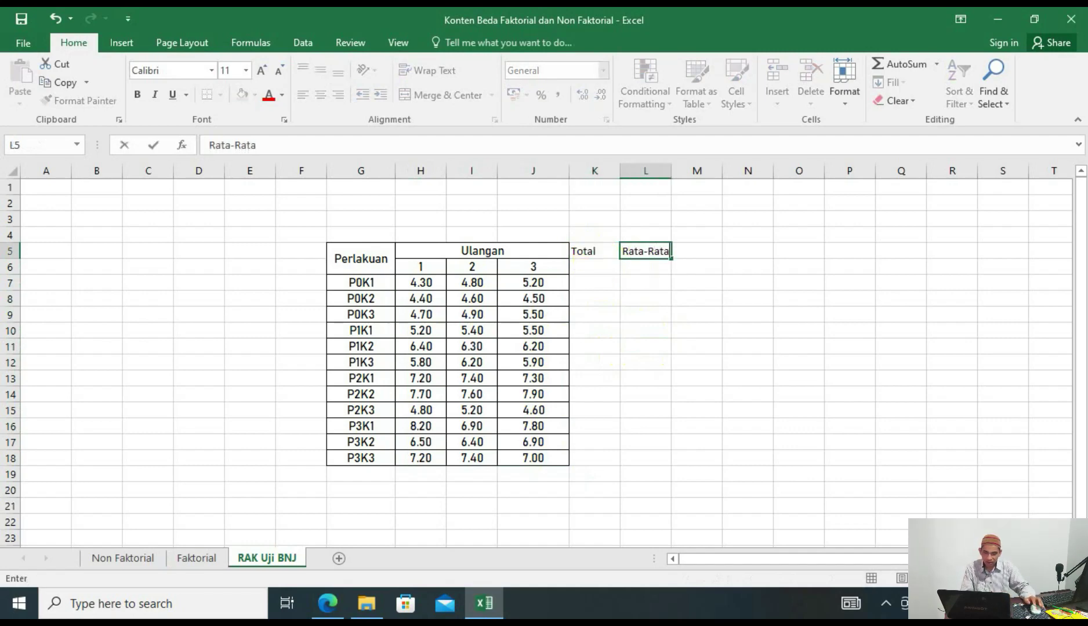
pyautogui.click(729, 331)
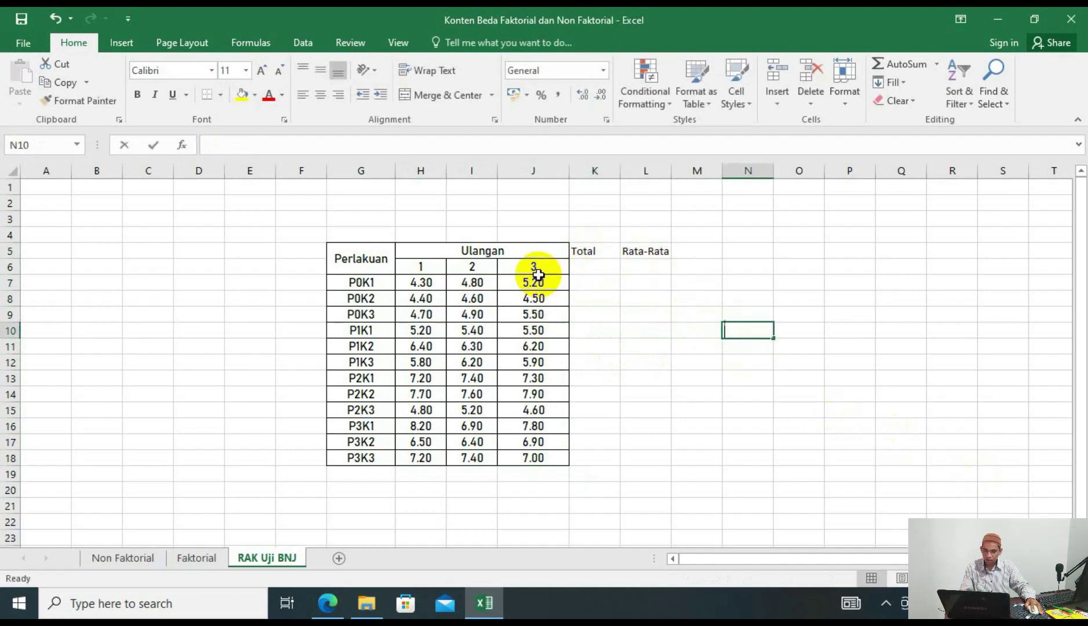
pyautogui.write('a')
pyautogui.write('=')
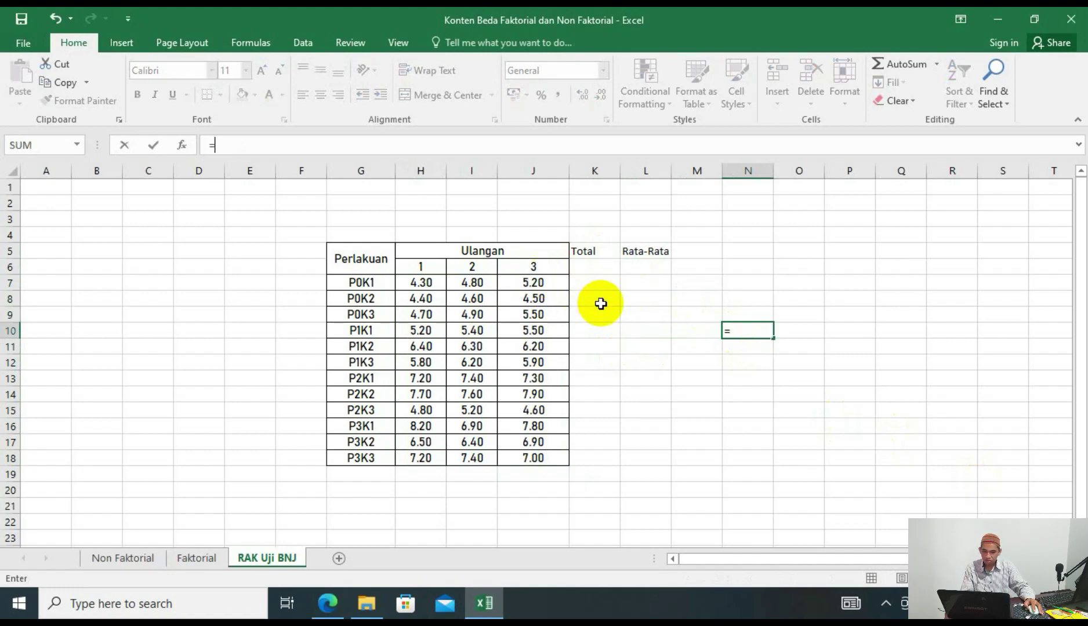
pyautogui.click(599, 333)
pyautogui.press('BackSpace')
pyautogui.press('BackSpace')
pyautogui.press('Escape')
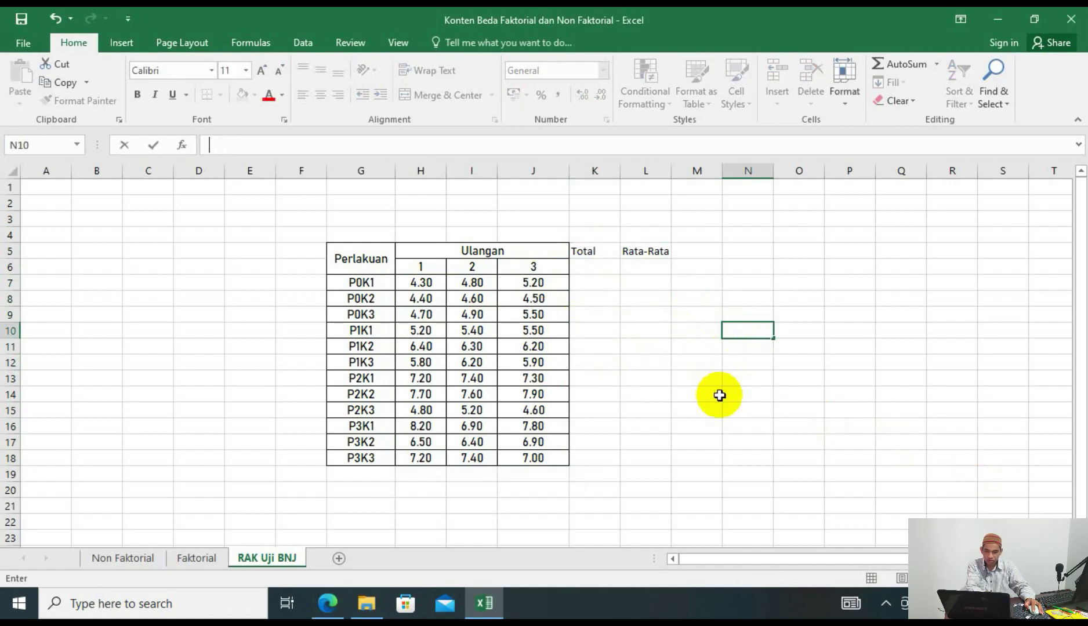
# Set the font of the entire sheet to Bahnschrift.
pyautogui.click(728, 394)
pyautogui.hotkey('ctrl', 'a')
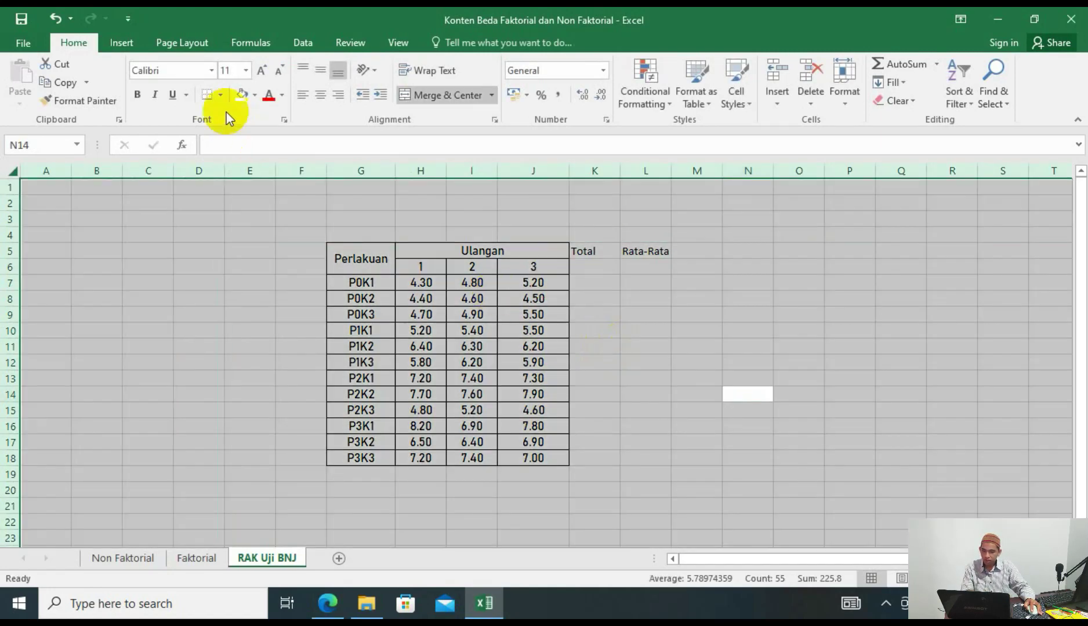
pyautogui.click(211, 70)
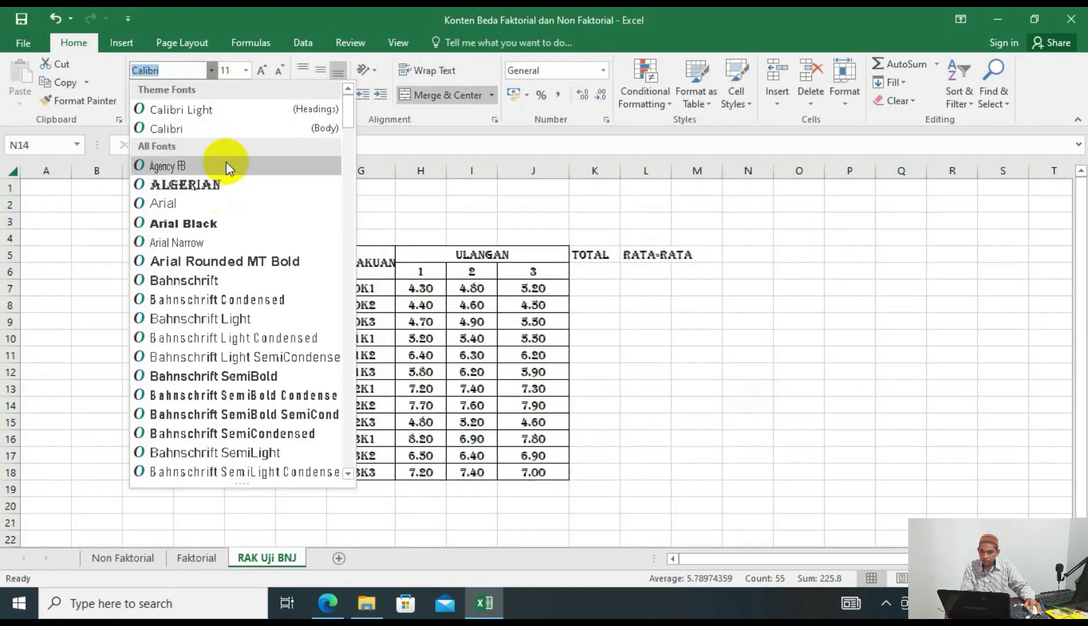
pyautogui.click(231, 280)
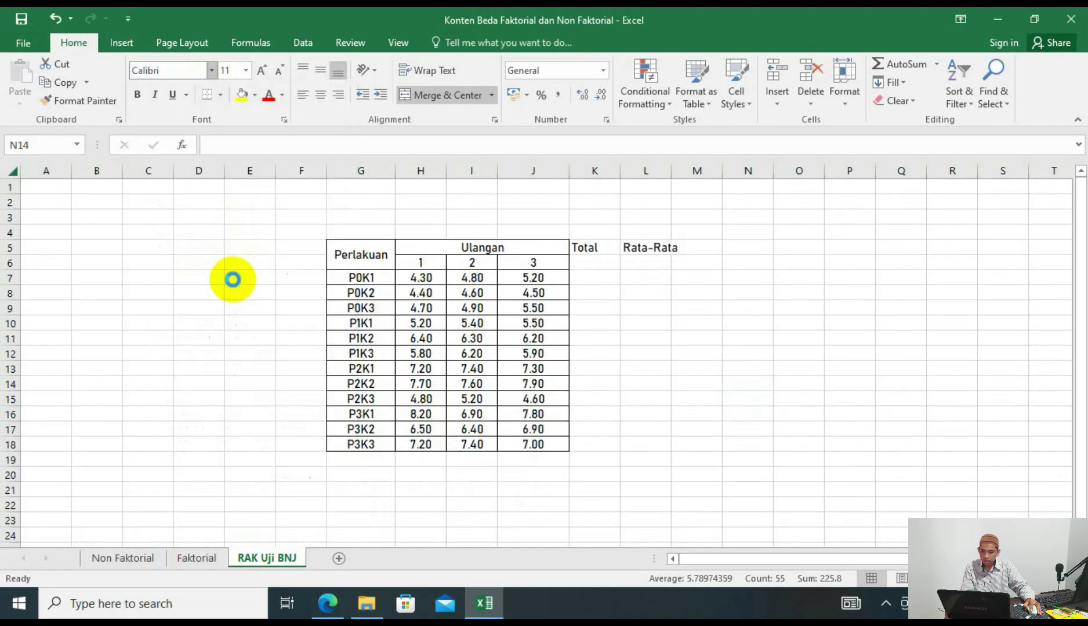
pyautogui.click(719, 327)
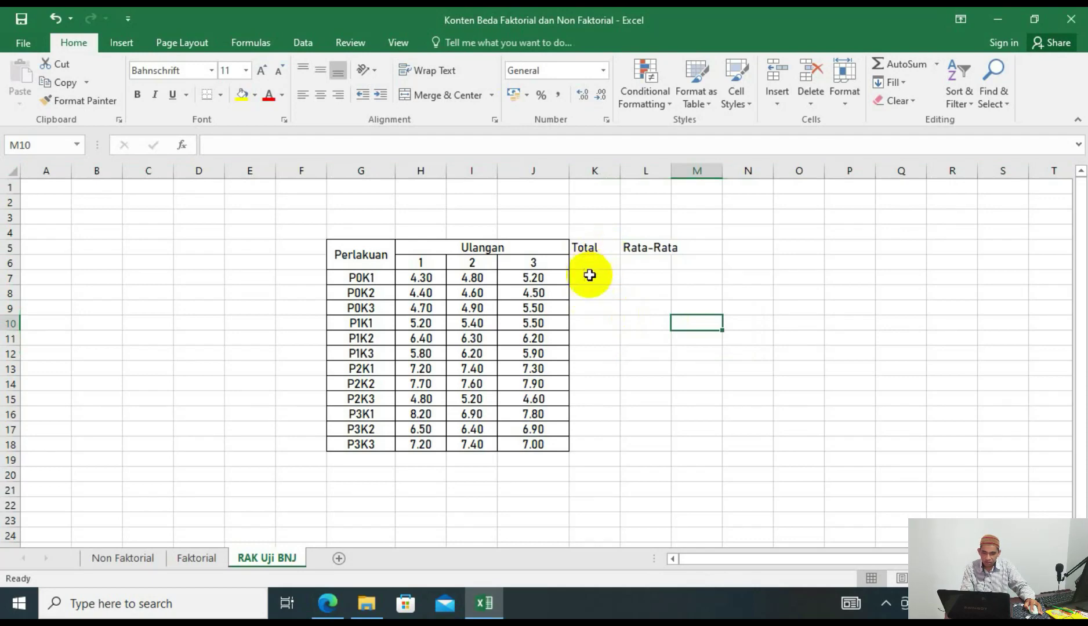
# Merge and center the Total heading over K5:K6 and the Rata-Rata heading over L5:L6, aligning them vertically to the middle.
pyautogui.click(602, 249)
pyautogui.moveTo(602, 250); pyautogui.dragTo(600, 264)
pyautogui.click(470, 98)
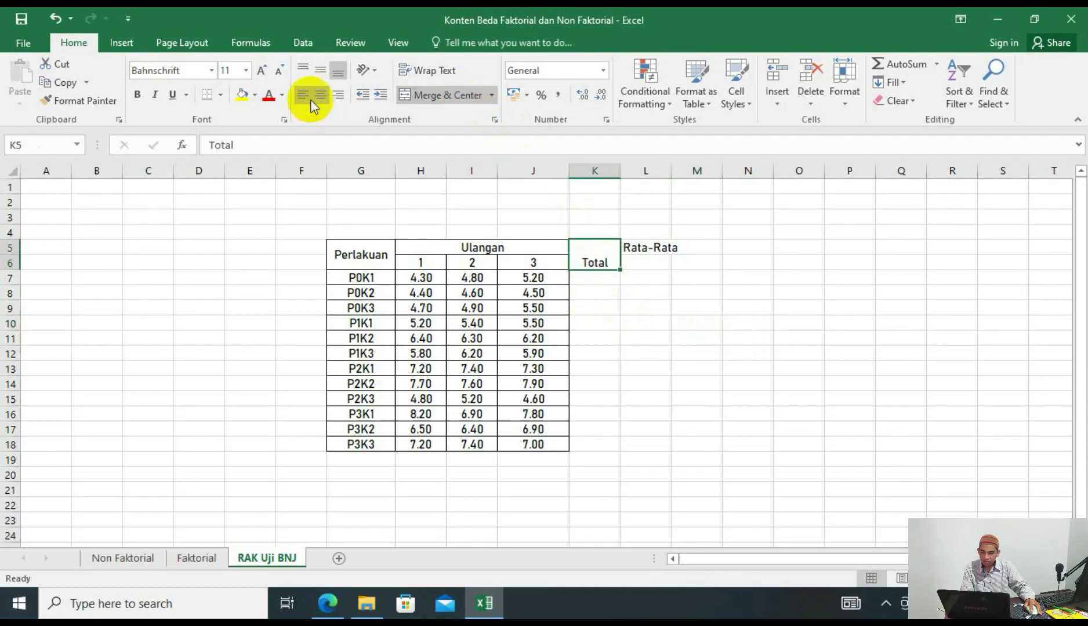
pyautogui.moveTo(656, 247); pyautogui.dragTo(651, 262)
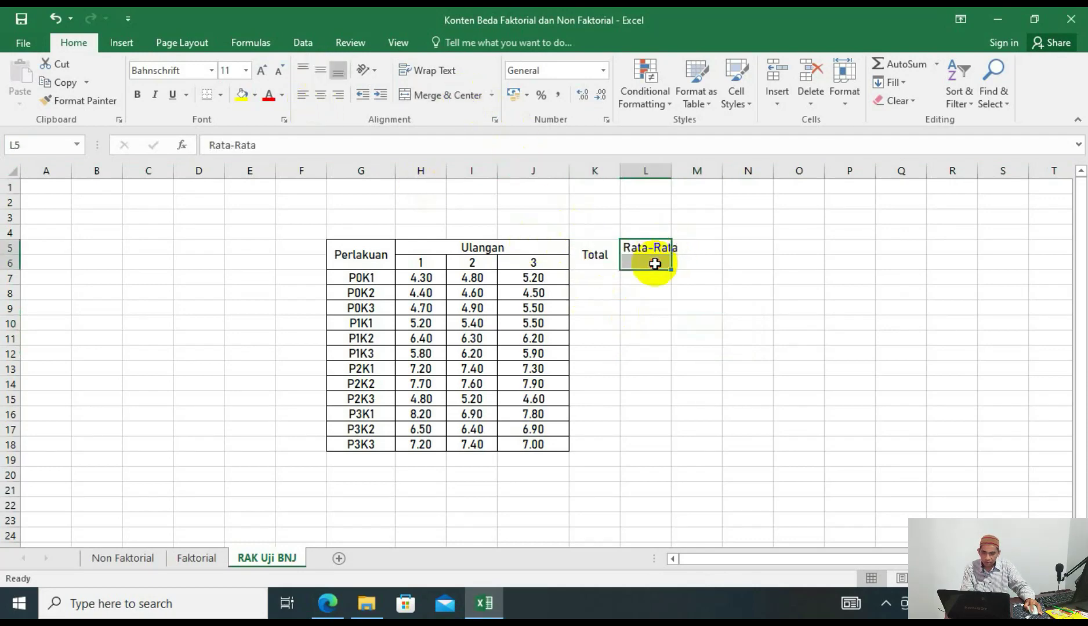
pyautogui.click(464, 106)
pyautogui.click(320, 72)
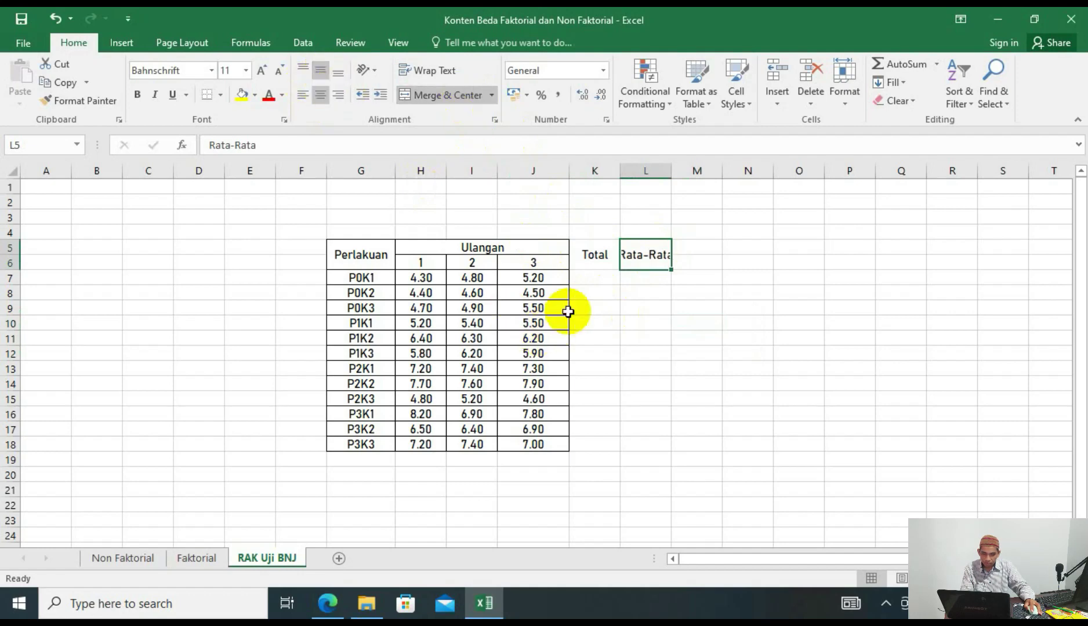
# Try wrapping the text of the Rata-Rata heading, and undo the wrap.
pyautogui.click(599, 281)
pyautogui.click(641, 250)
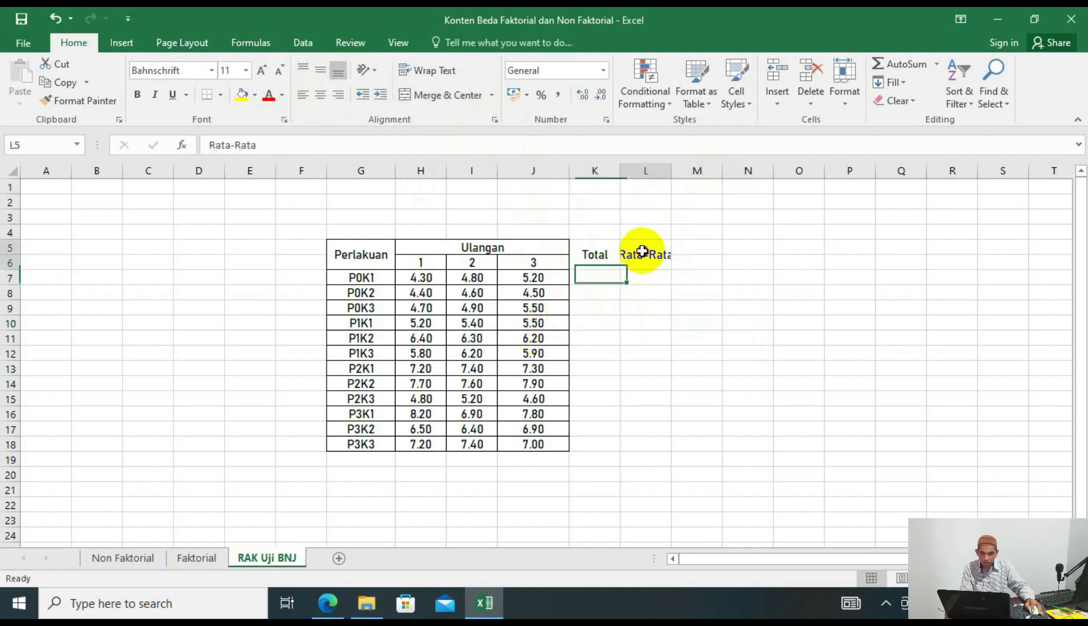
pyautogui.click(424, 72)
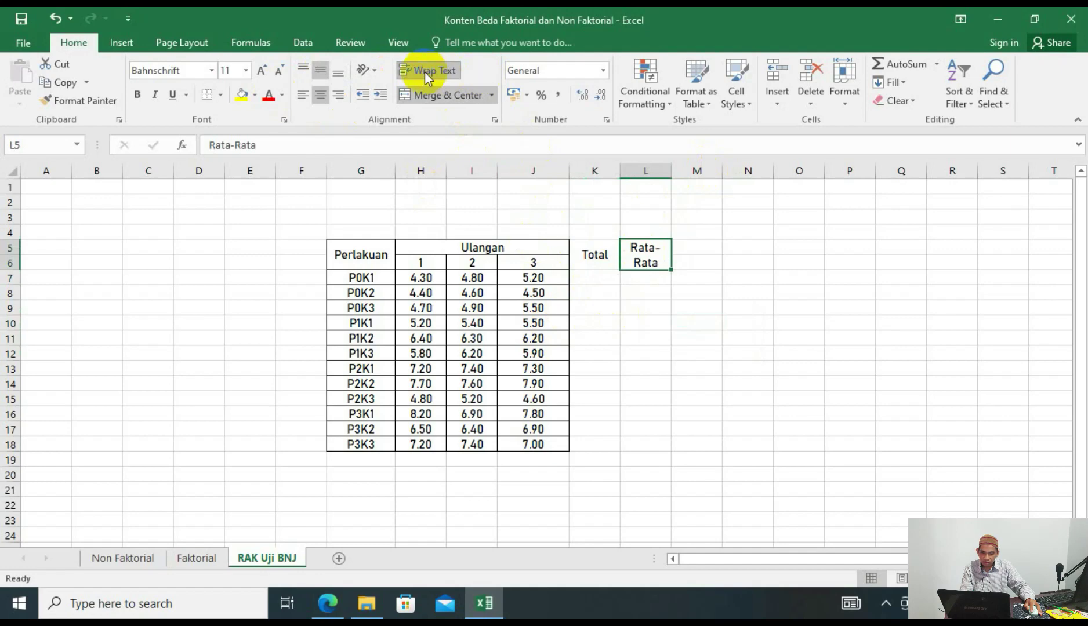
pyautogui.hotkey('ctrl', 'z')
# Widen column L slightly so the Rata-Rata heading fits on one line.
pyautogui.moveTo(671, 171); pyautogui.dragTo(676, 171)
pyautogui.click(640, 306)
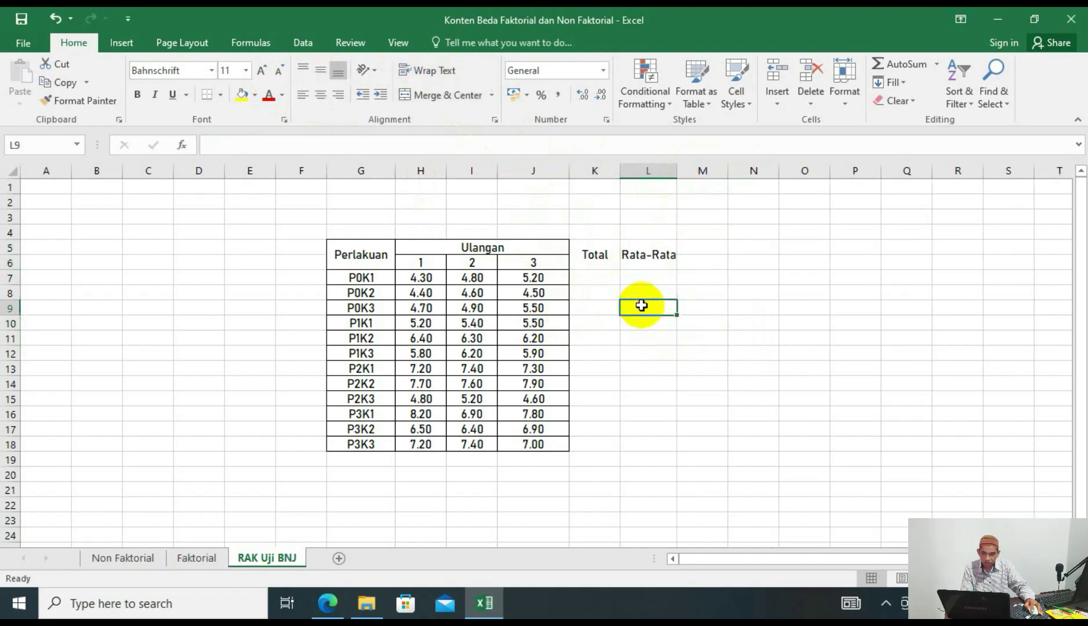
pyautogui.click(597, 278)
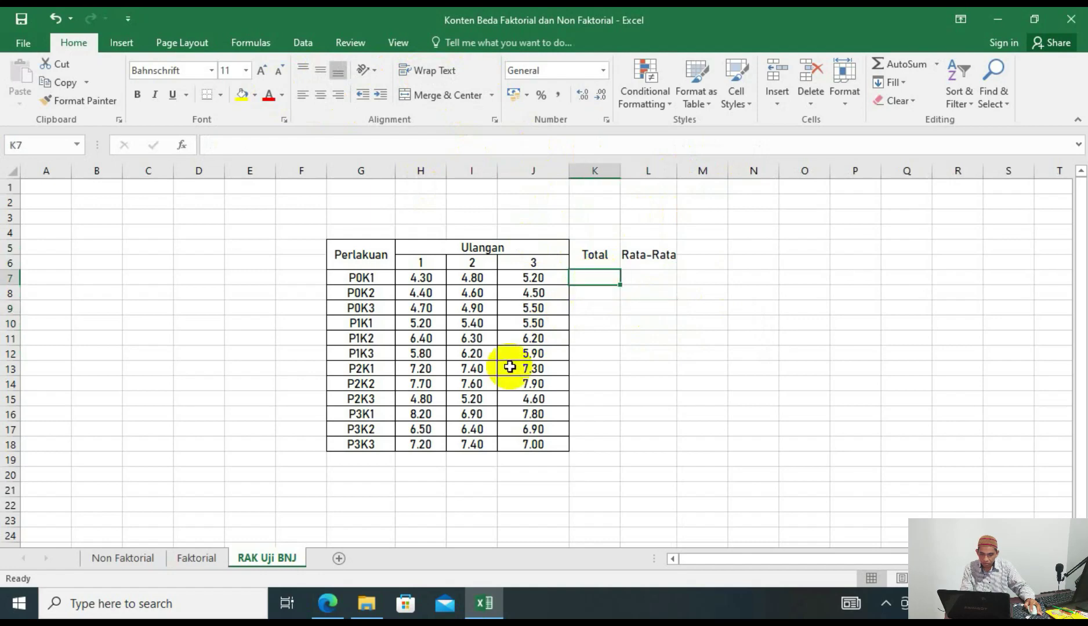
# Add the row label Total in G19 below the last treatment and center it horizontally.
pyautogui.click(358, 463)
pyautogui.write('Total')
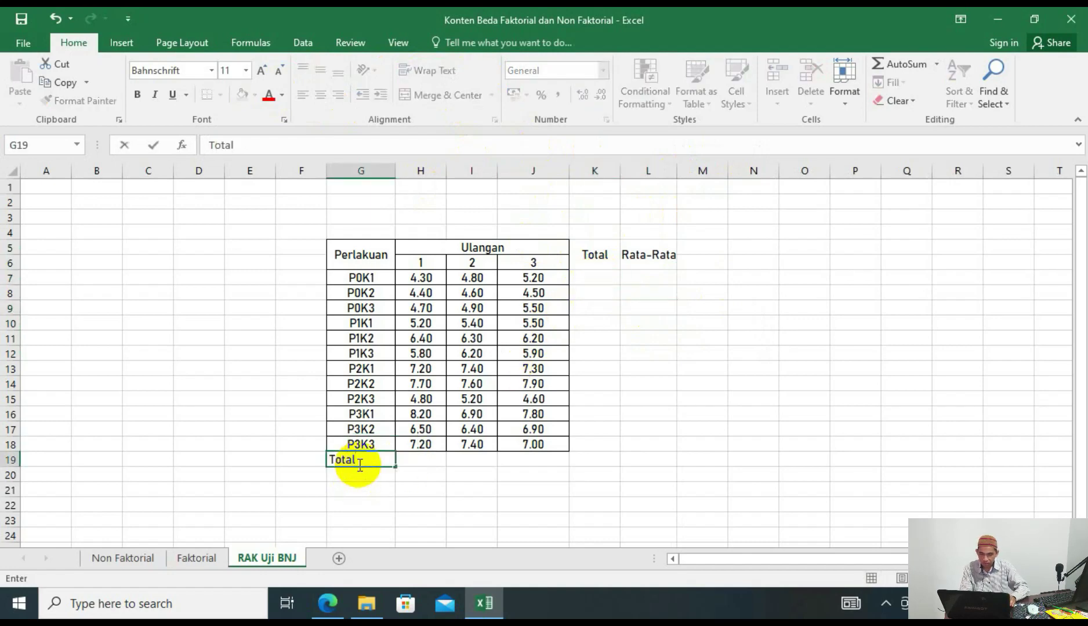
pyautogui.press('Return')
pyautogui.click(359, 462)
pyautogui.click(320, 95)
pyautogui.click(572, 290)
# Enter the formula =SUM(I7:J7) in K7 as the total for treatment P0K1.
pyautogui.click(587, 275)
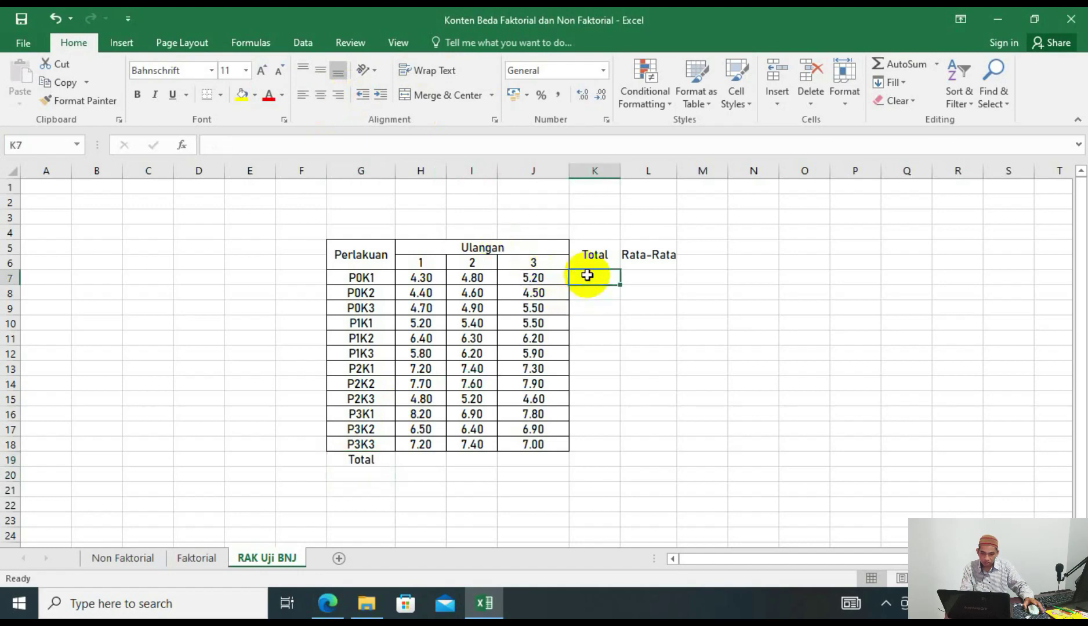
pyautogui.write('=sum(')
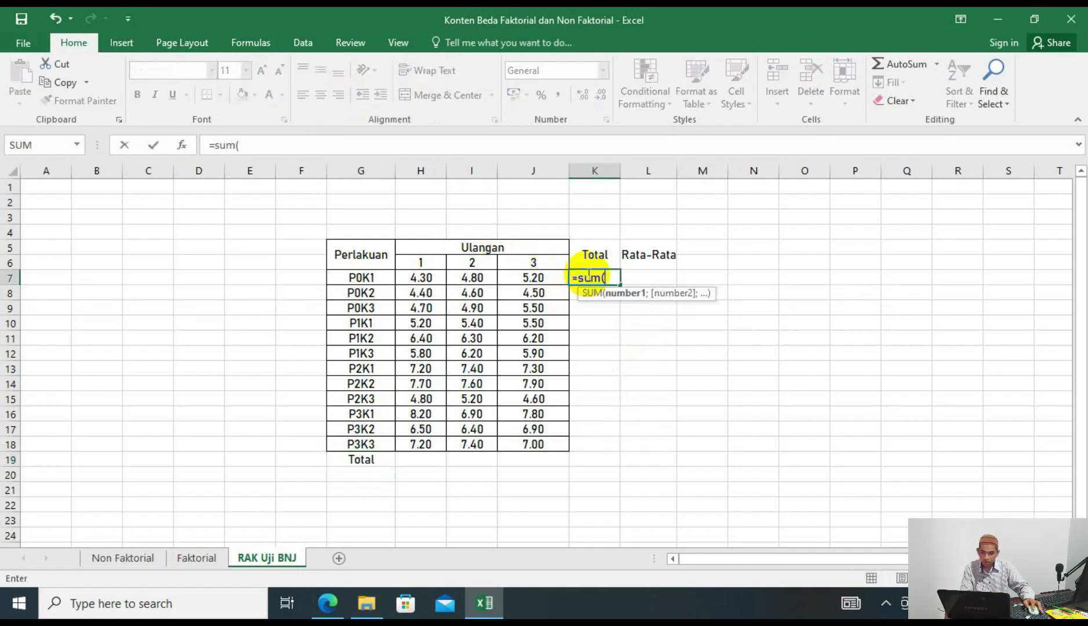
pyautogui.moveTo(472, 278); pyautogui.dragTo(533, 279)
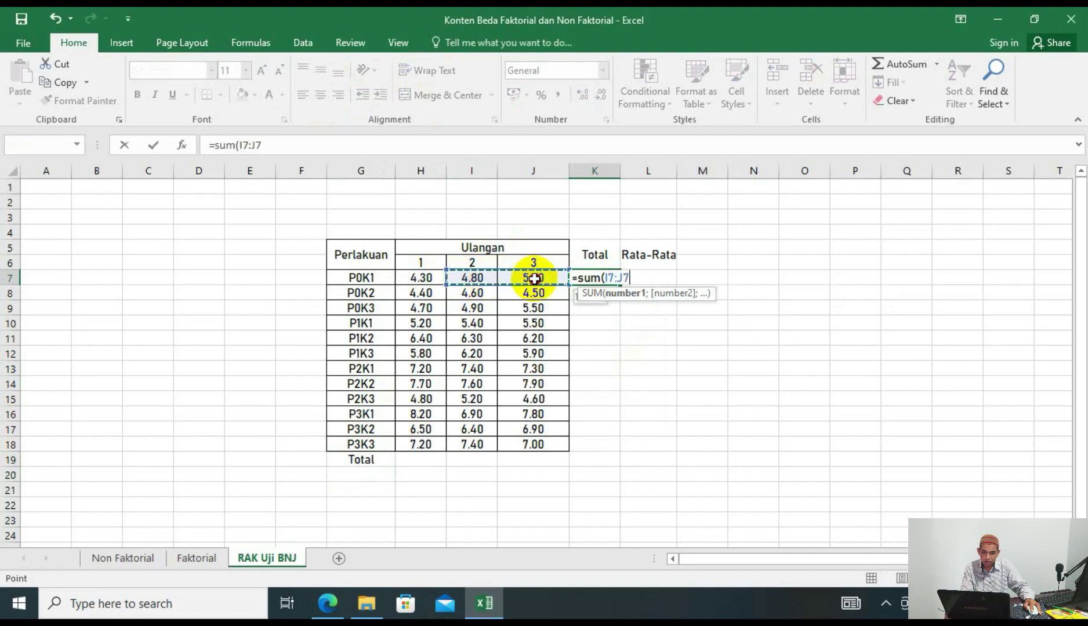
pyautogui.write(')')
pyautogui.press('Return')
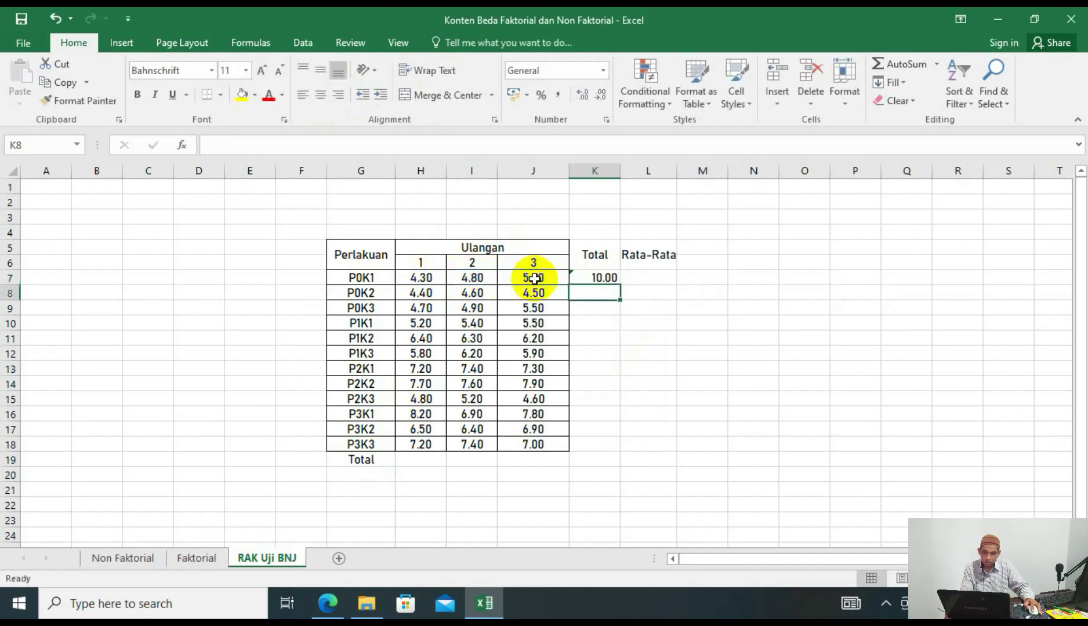
# Center the total in K7 and fill its formula down to K18 for all treatments.
pyautogui.click(600, 277)
pyautogui.click(328, 97)
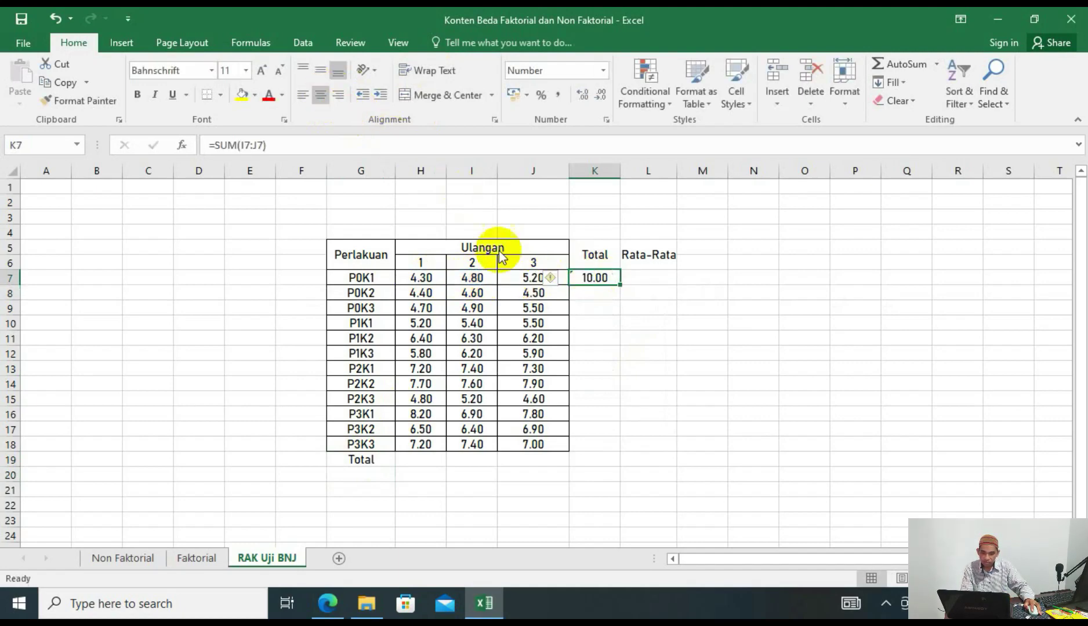
pyautogui.moveTo(621, 285); pyautogui.dragTo(617, 445)
# Enter the formula =AVERAGE(H7:J7) in L7 as the average for treatment P0K1.
pyautogui.click(652, 277)
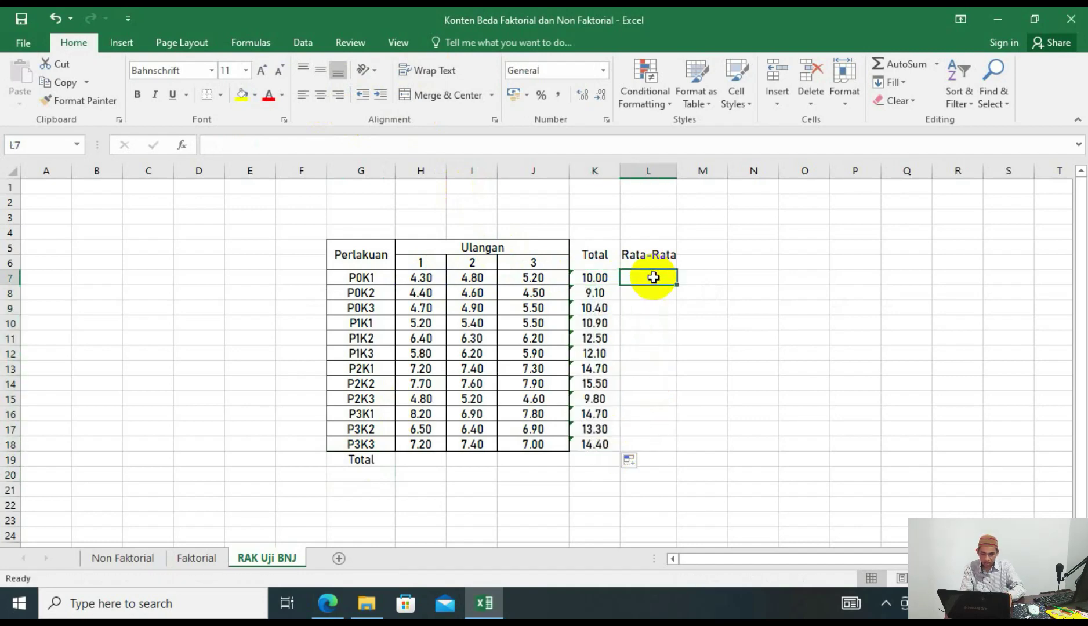
pyautogui.write('=average(')
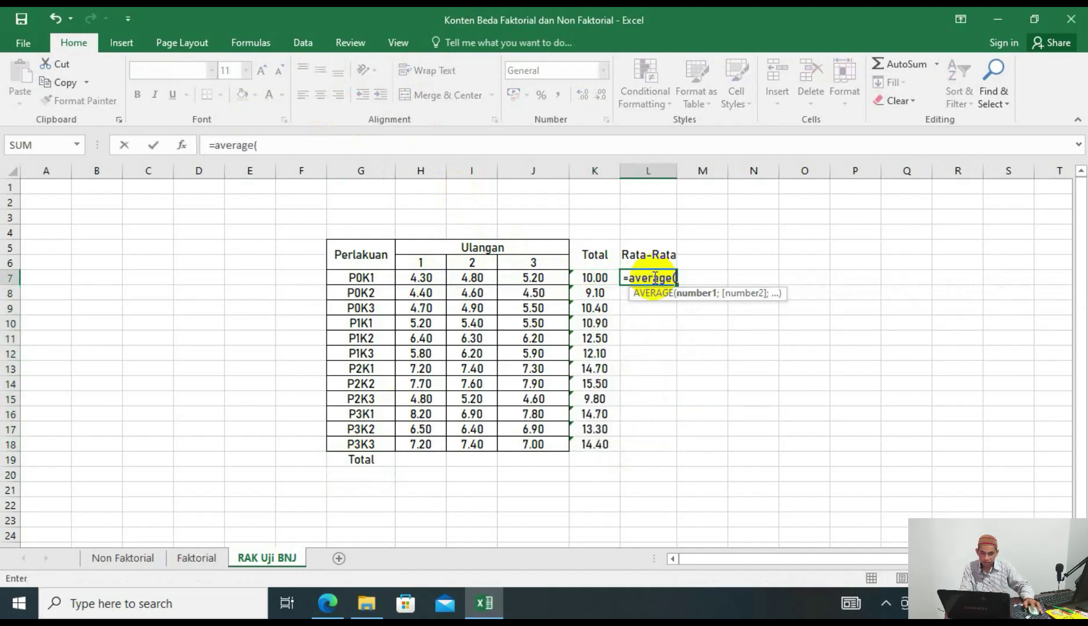
pyautogui.moveTo(426, 278); pyautogui.dragTo(522, 279)
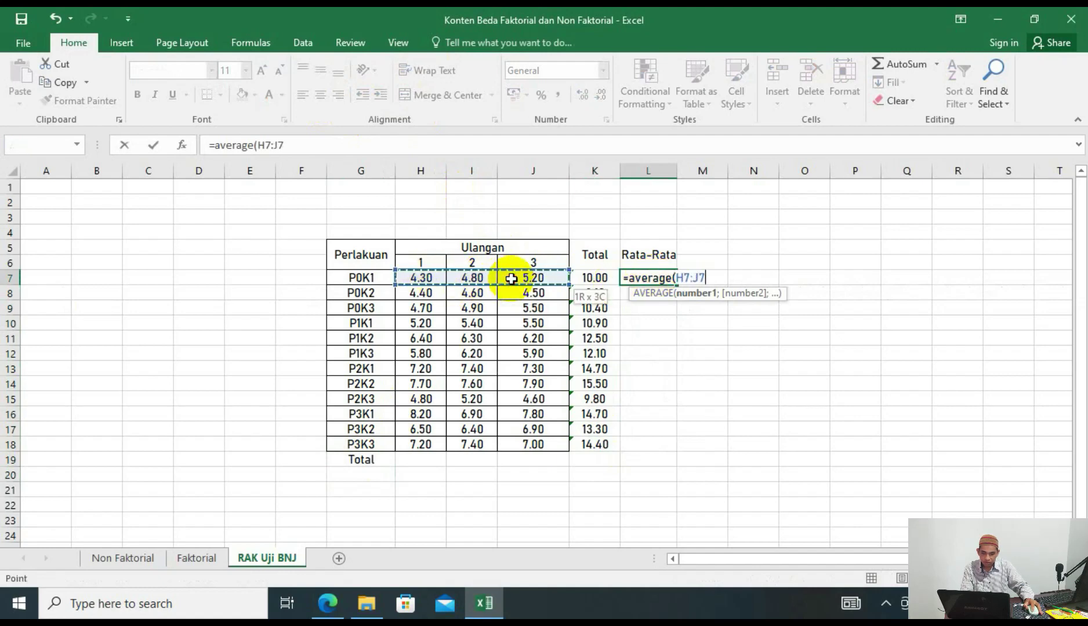
pyautogui.press('Return')
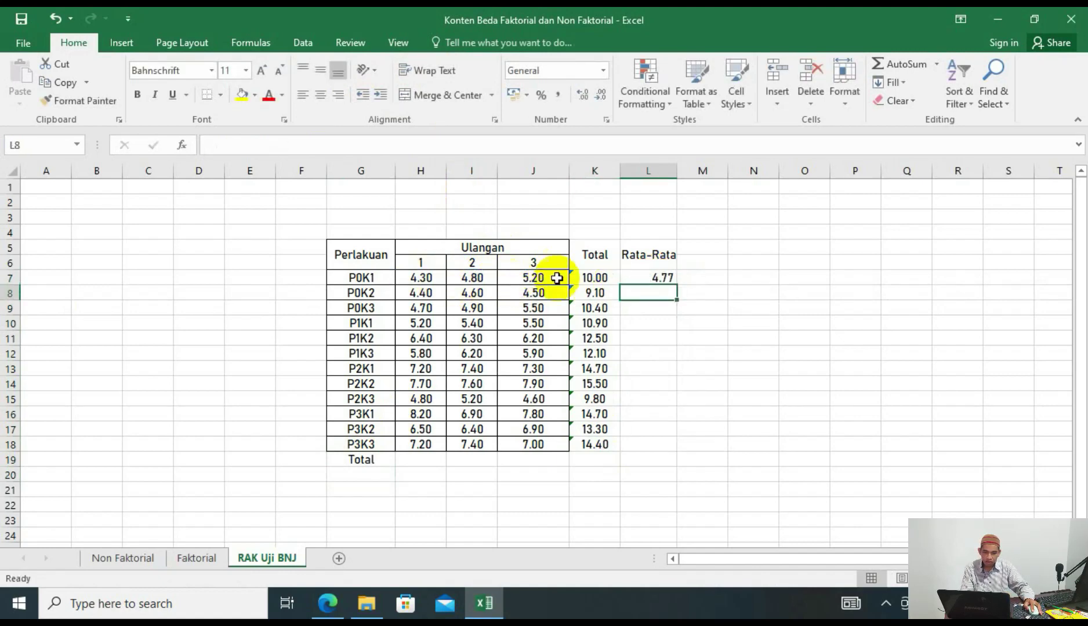
# Center the average in L7 and fill its formula down to L18 for all treatments.
pyautogui.click(637, 276)
pyautogui.click(323, 96)
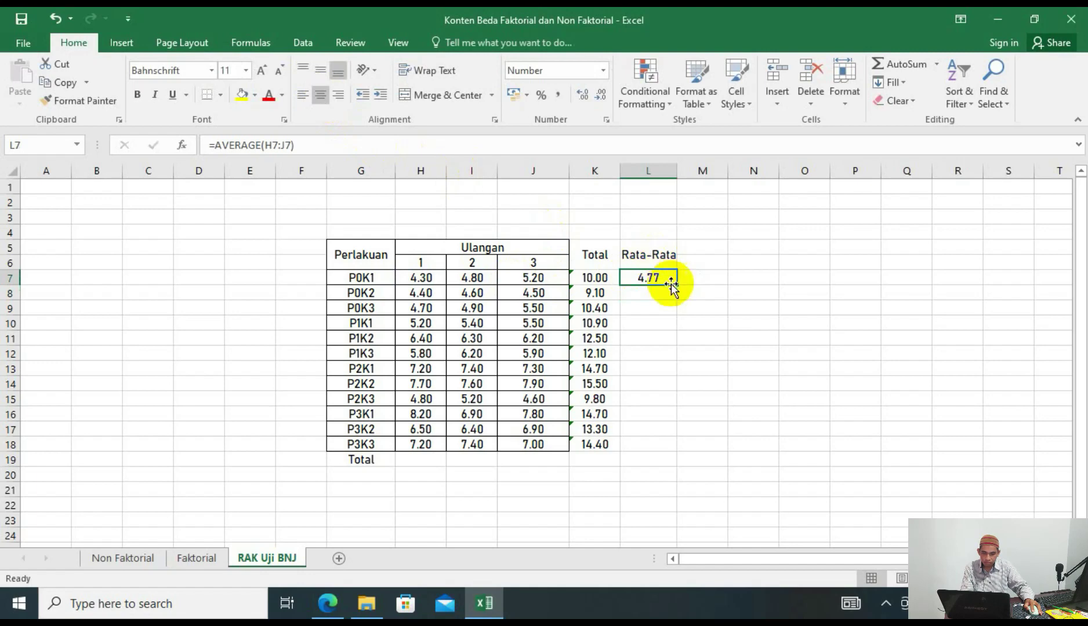
pyautogui.moveTo(678, 285); pyautogui.dragTo(667, 447)
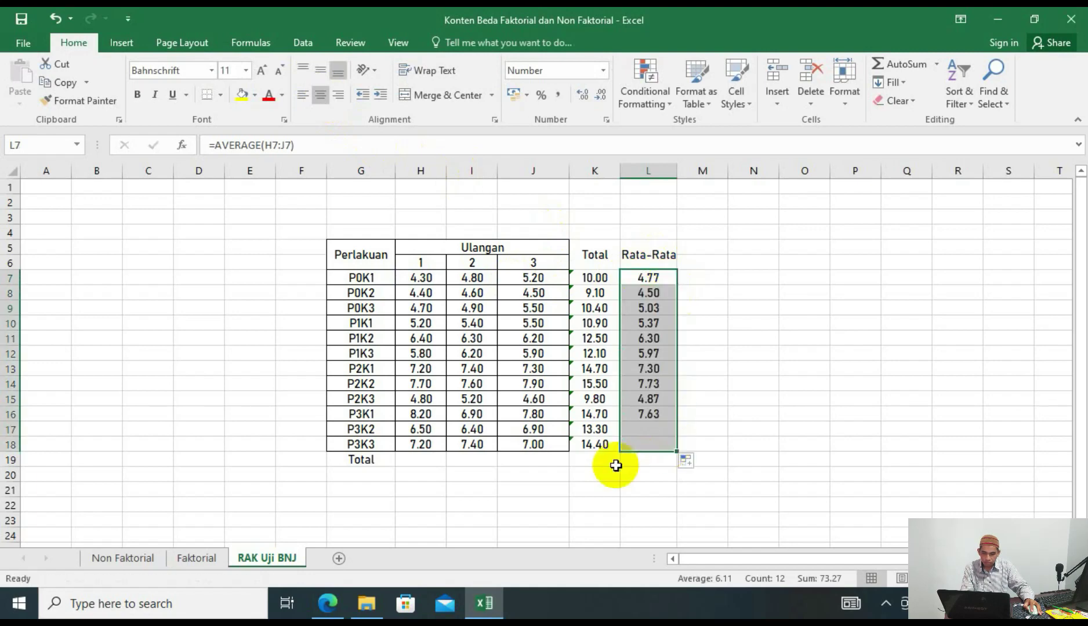
# Enter the formula =SUM(H7:H18) in H19 as the total for replicate 1.
pyautogui.click(435, 464)
pyautogui.write('=')
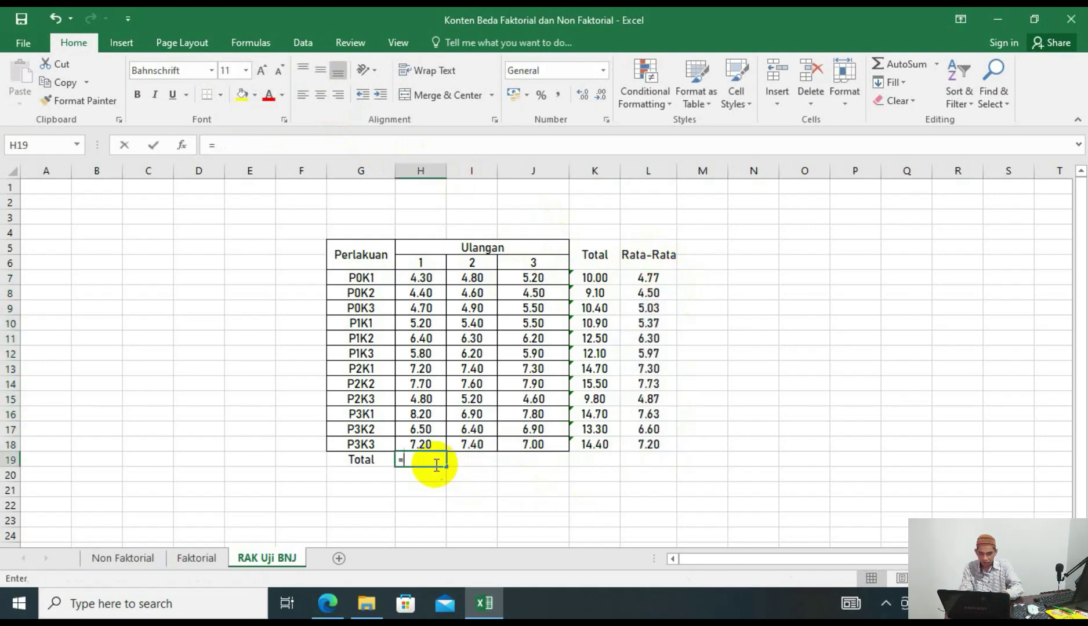
pyautogui.write('sum(')
pyautogui.moveTo(422, 285); pyautogui.dragTo(414, 439)
pyautogui.write(')')
pyautogui.press('Return')
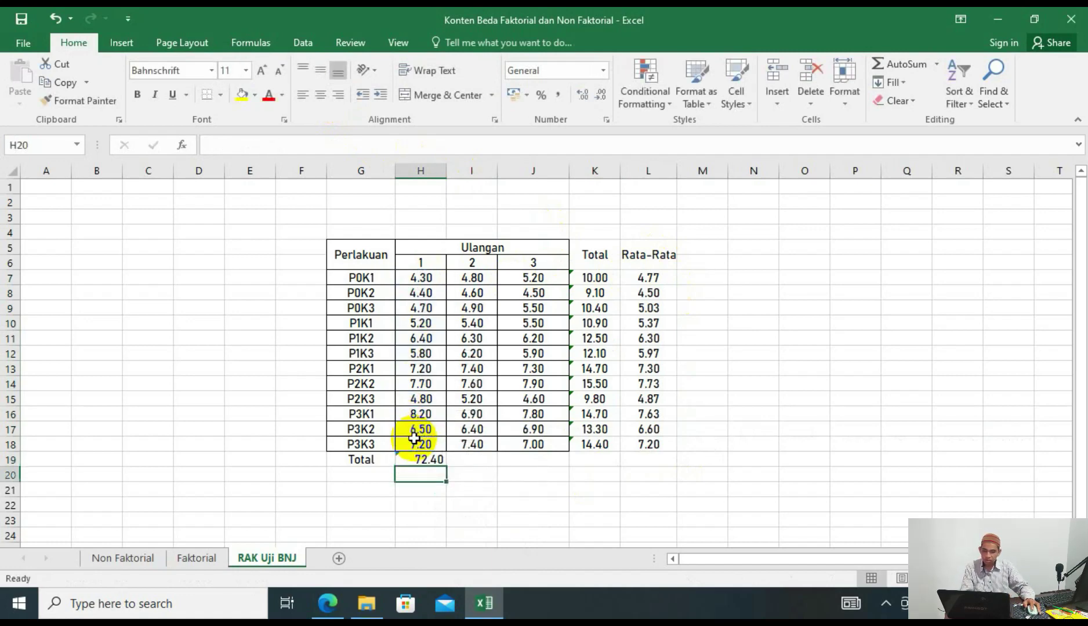
# Change the merged heading Ulangan in H5 to Kelompok.
pyautogui.click(413, 458)
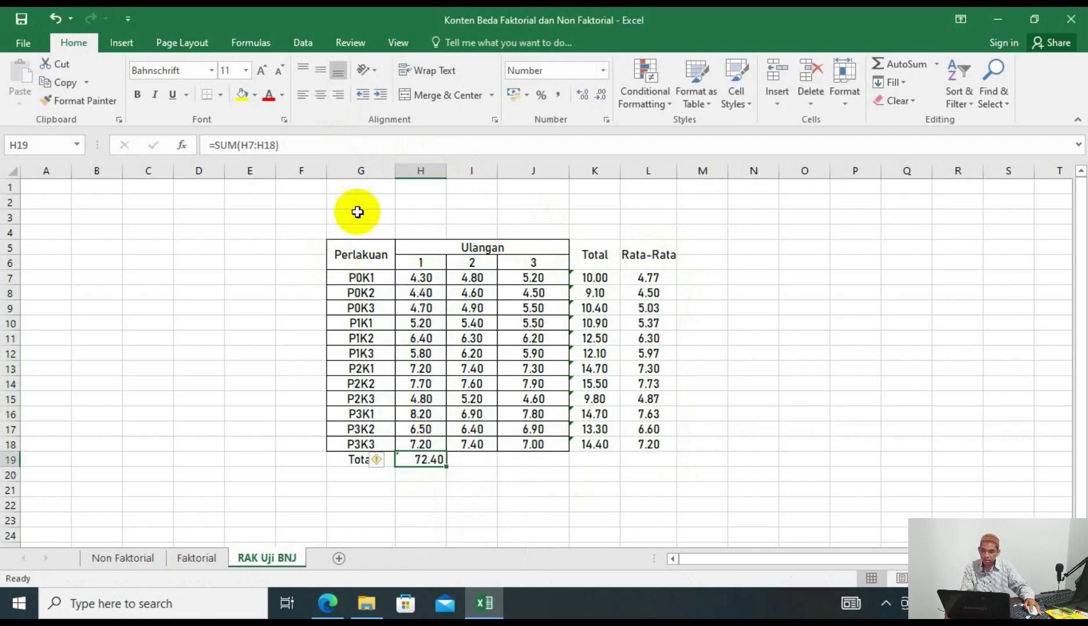
pyautogui.click(490, 250)
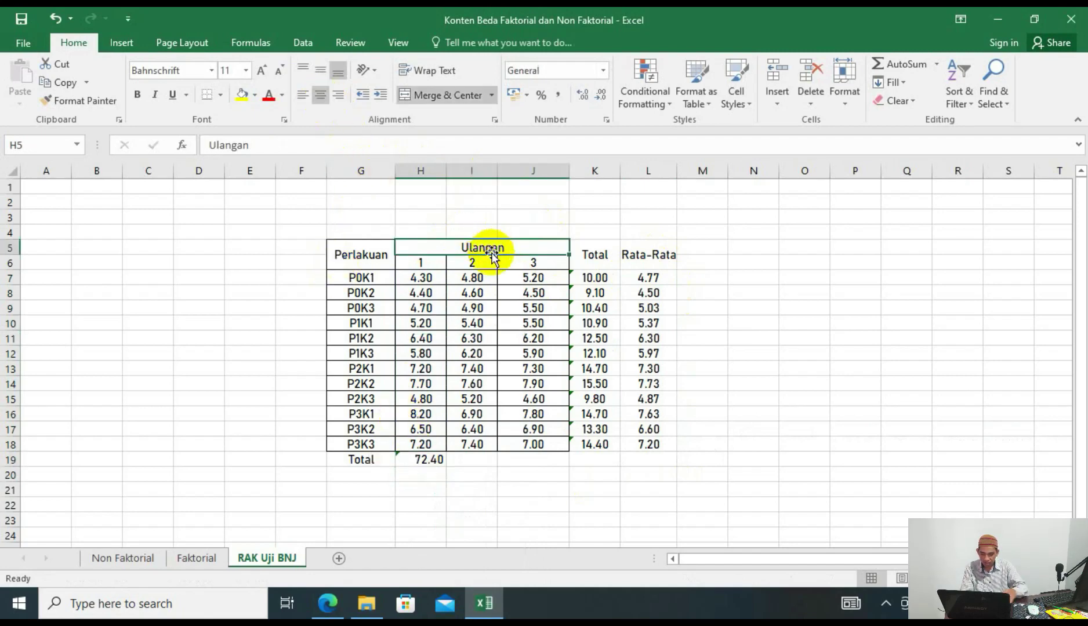
pyautogui.write('Ke')
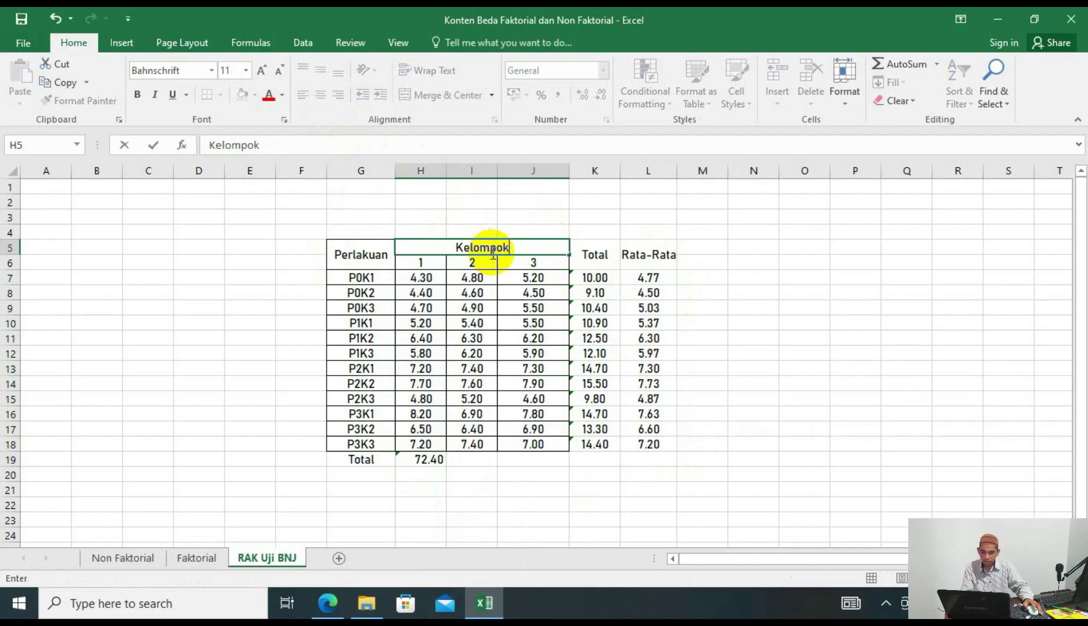
pyautogui.write('lompok')
pyautogui.click(488, 457)
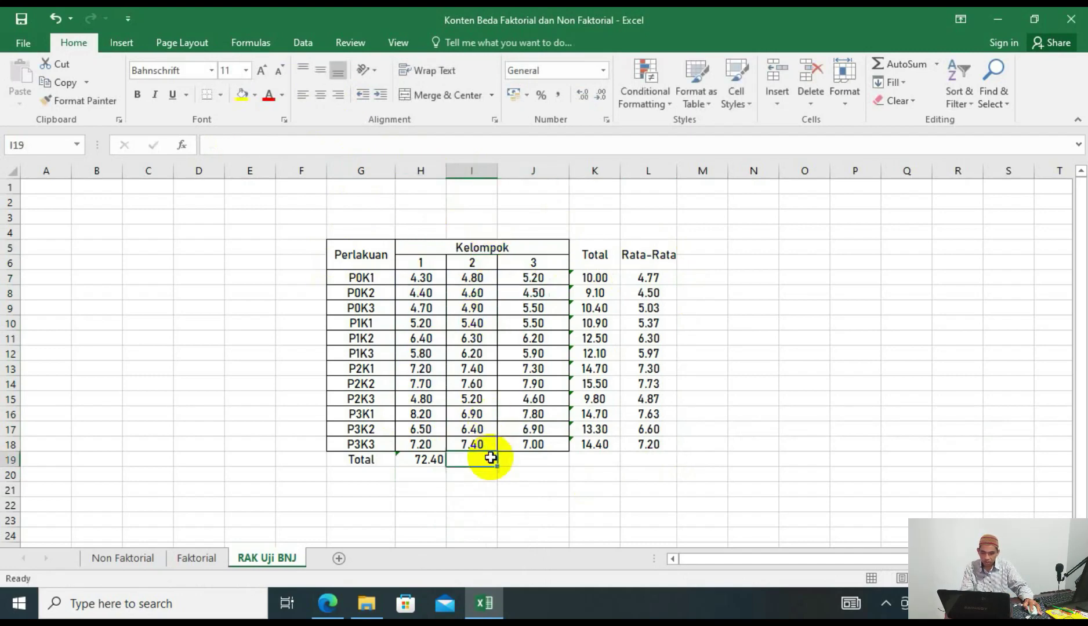
# Fill the column total formula from H19 across to K19.
pyautogui.click(432, 460)
pyautogui.moveTo(451, 469); pyautogui.dragTo(597, 466)
pyautogui.click(583, 492)
# Apply all borders to the table range G5:L19 and center its contents horizontally.
pyautogui.moveTo(352, 250); pyautogui.dragTo(644, 461)
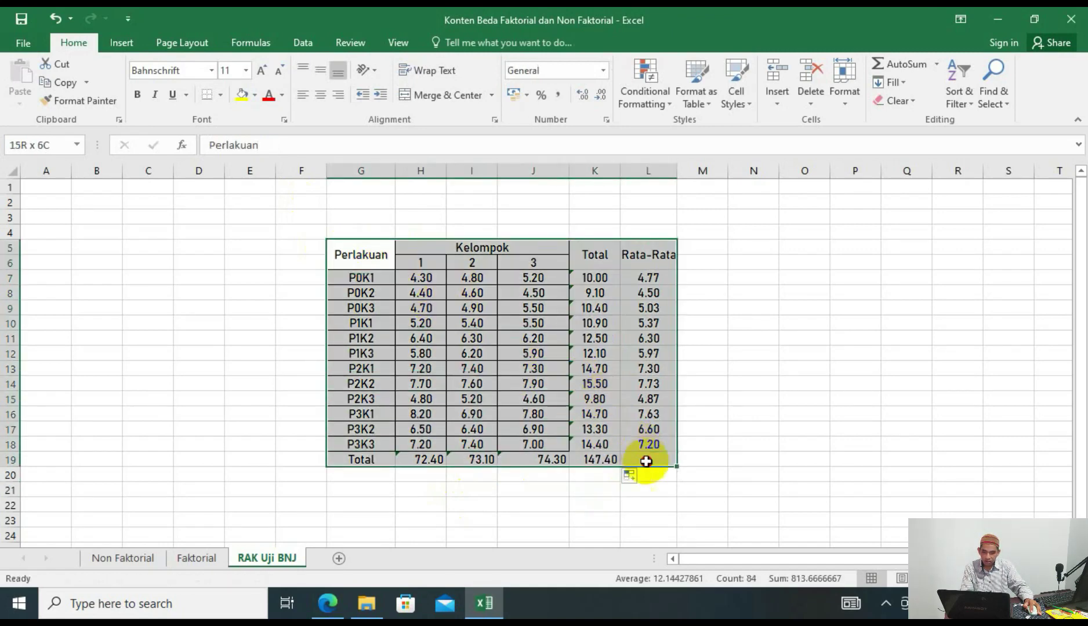
pyautogui.click(220, 94)
pyautogui.click(227, 232)
pyautogui.click(329, 95)
pyautogui.click(329, 95)
# Highlight the grand total cell K19 with a yellow fill.
pyautogui.click(603, 460)
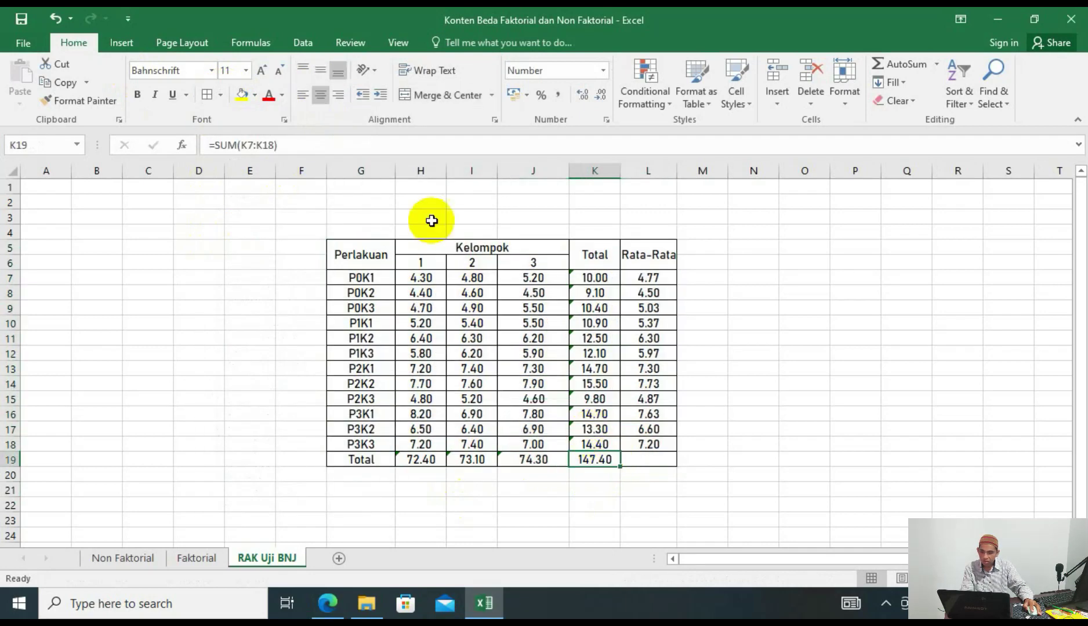
pyautogui.click(240, 96)
pyautogui.click(795, 380)
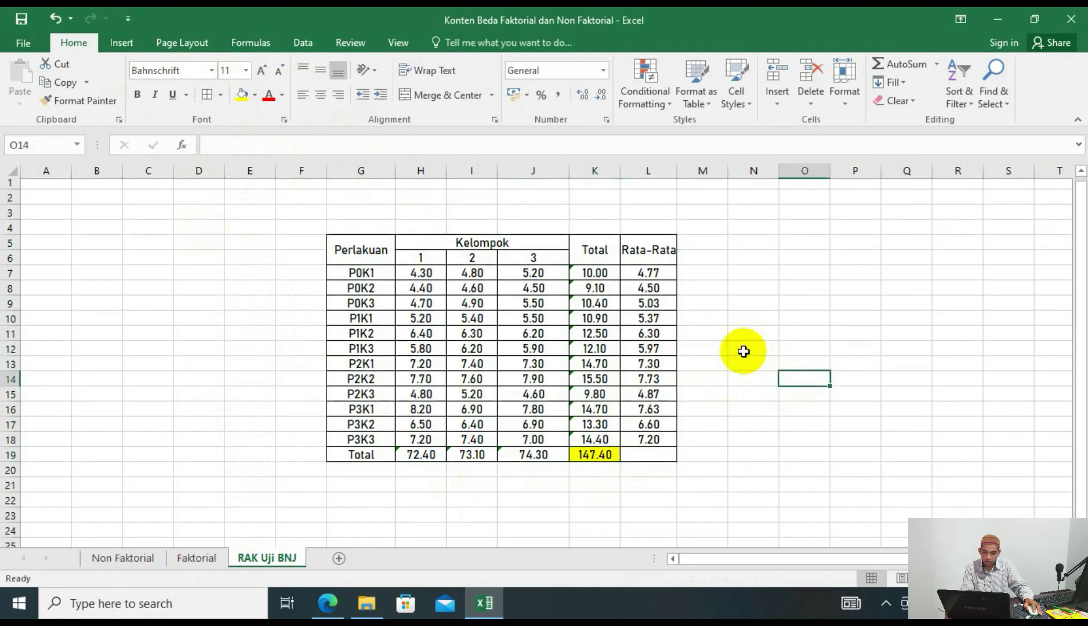
# Add the label FK in G21 and enter the formula =K19^2/(4*3*3) in H21.
pyautogui.scroll(-1, 731, 355)
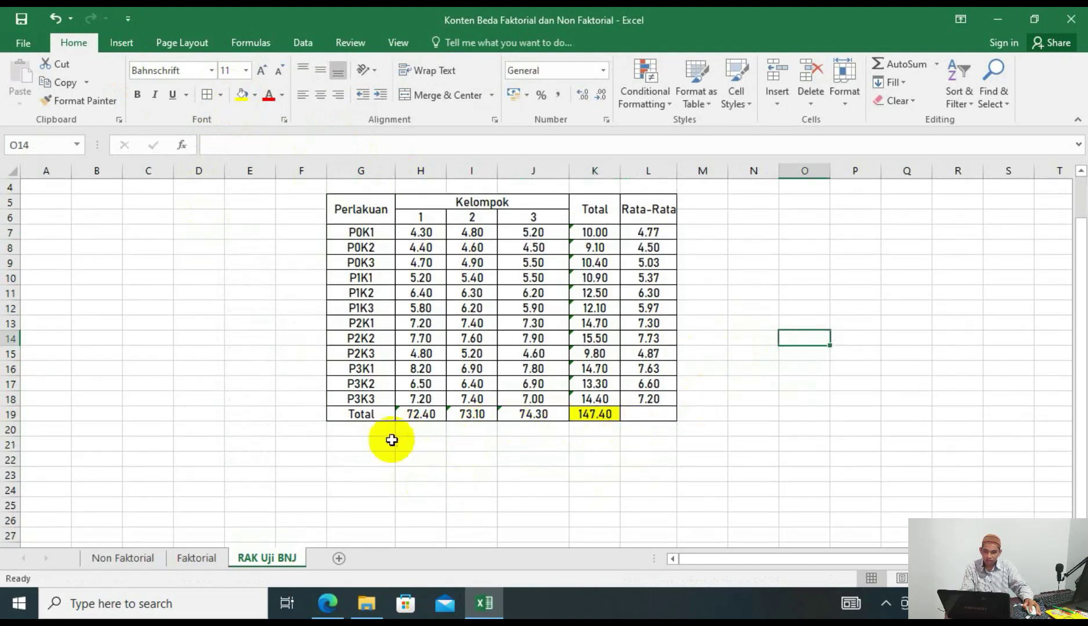
pyautogui.click(369, 445)
pyautogui.write('FK')
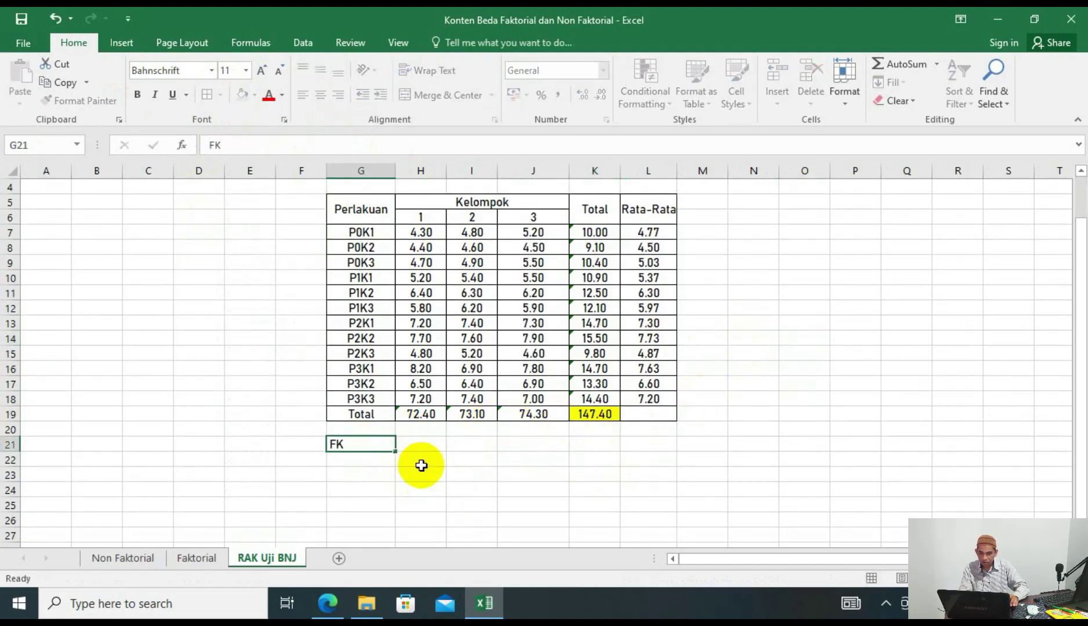
pyautogui.press('Right')
pyautogui.write('=')
pyautogui.click(601, 413)
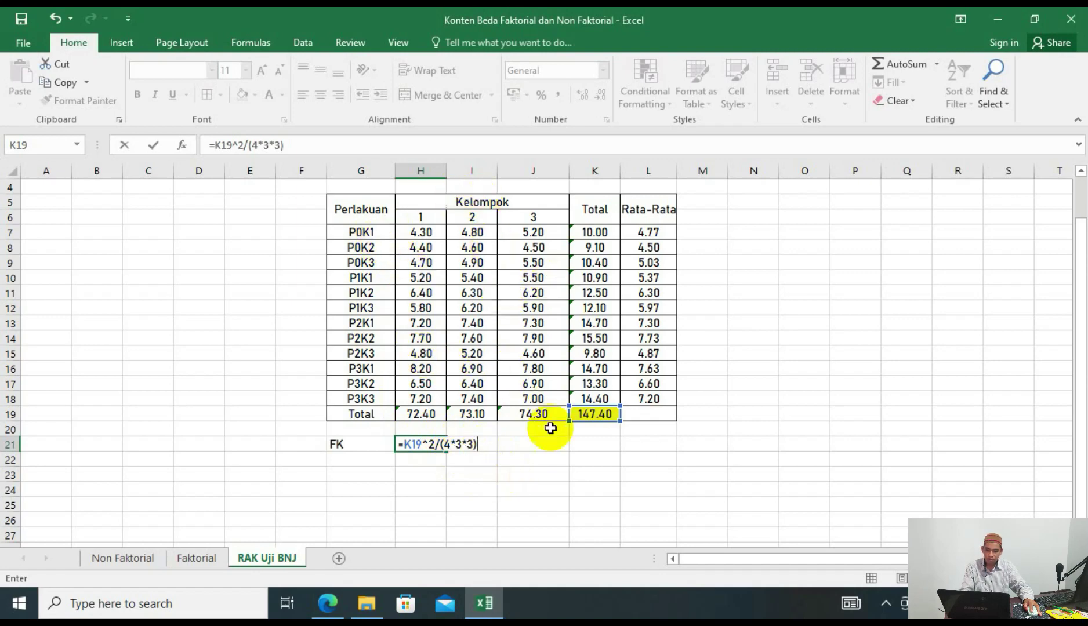
pyautogui.press('Return')
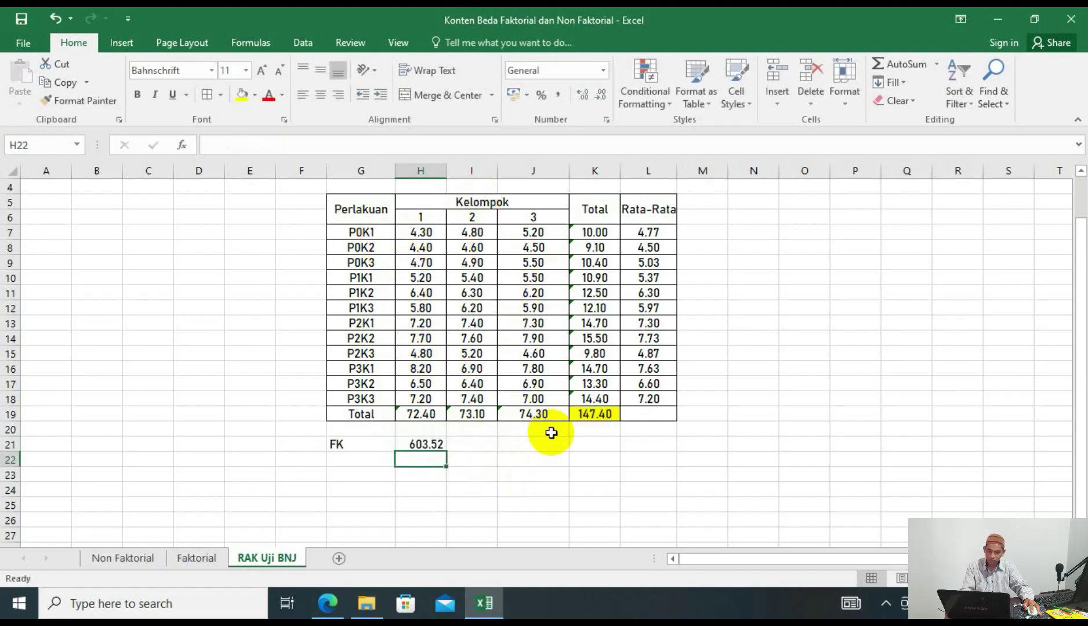
# Add the label JKT in G22 and enter the formula =SUMSQ(H7:J18)-H21 in H22.
pyautogui.click(371, 463)
pyautogui.write('JKT')
pyautogui.press('Tab')
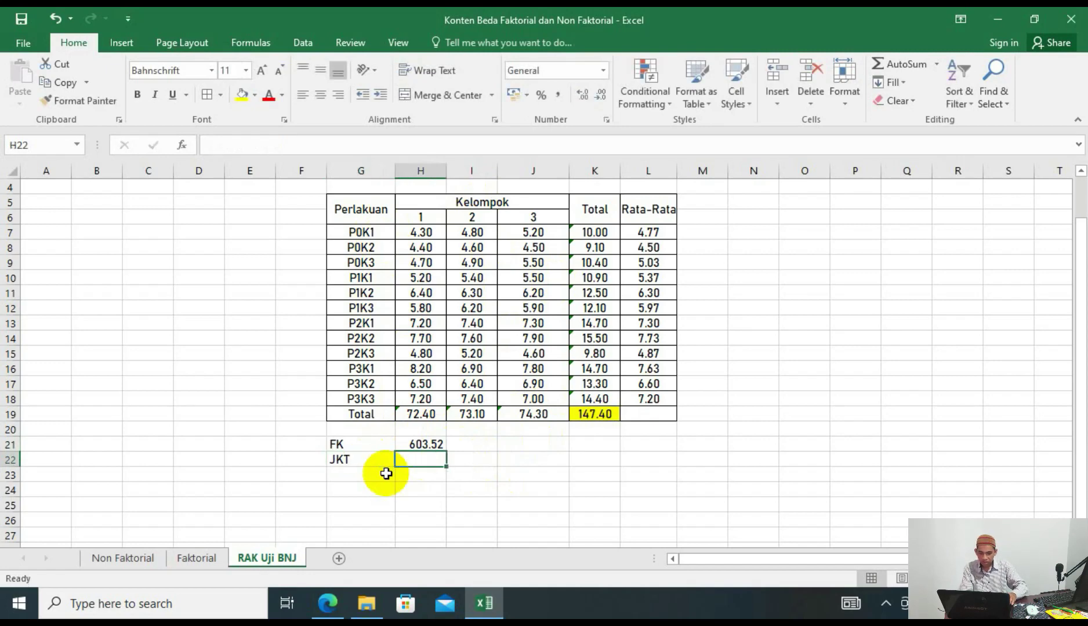
pyautogui.write('=sumsq(')
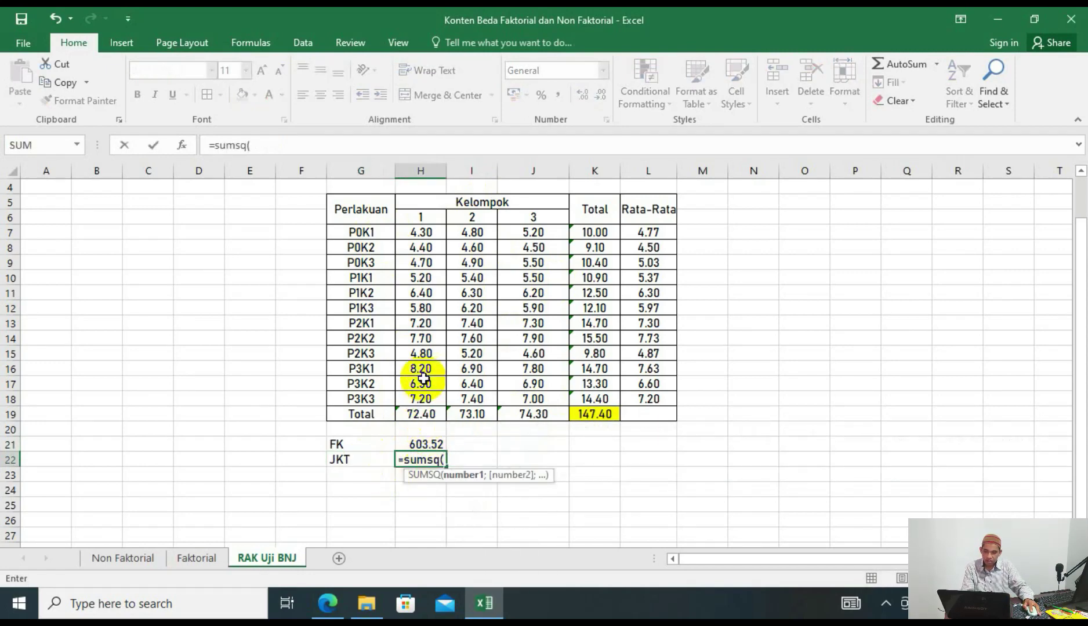
pyautogui.moveTo(486, 250); pyautogui.dragTo(528, 317)
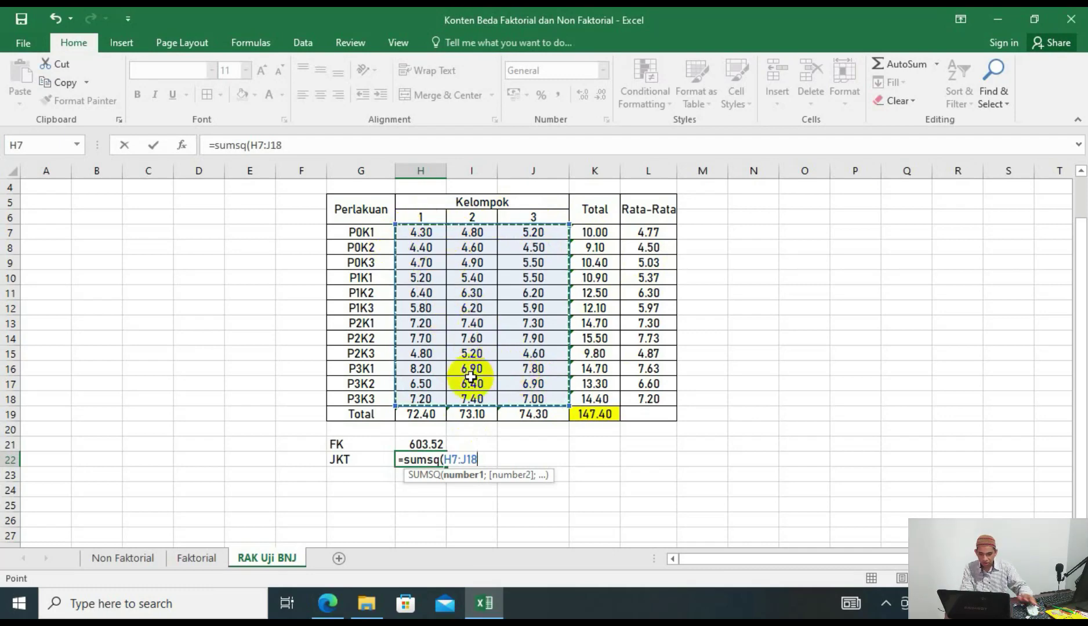
pyautogui.write(')-H21')
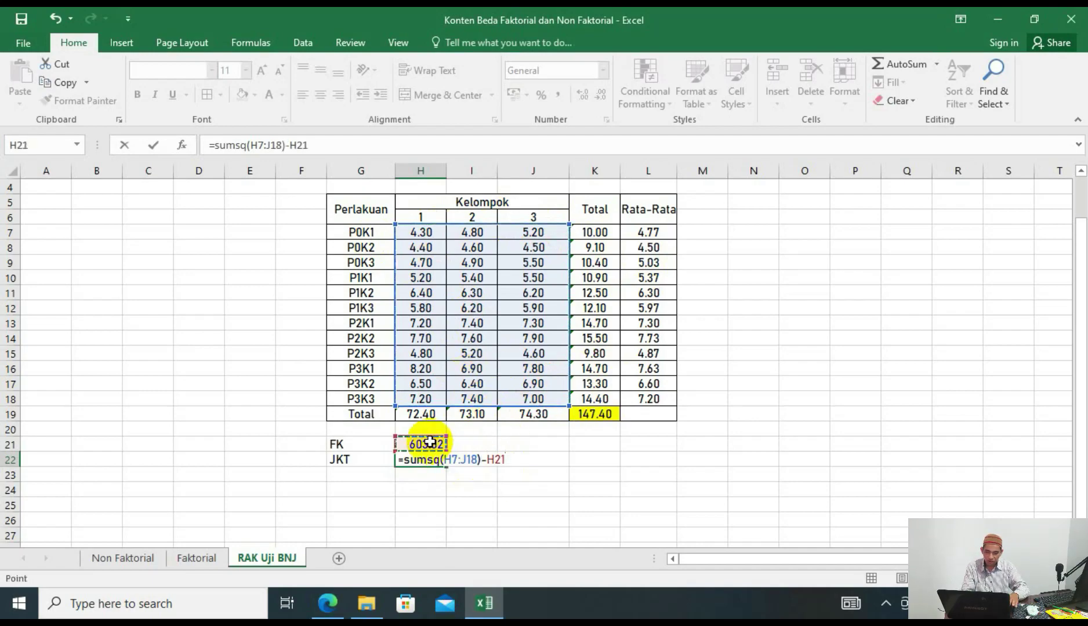
pyautogui.press('Return')
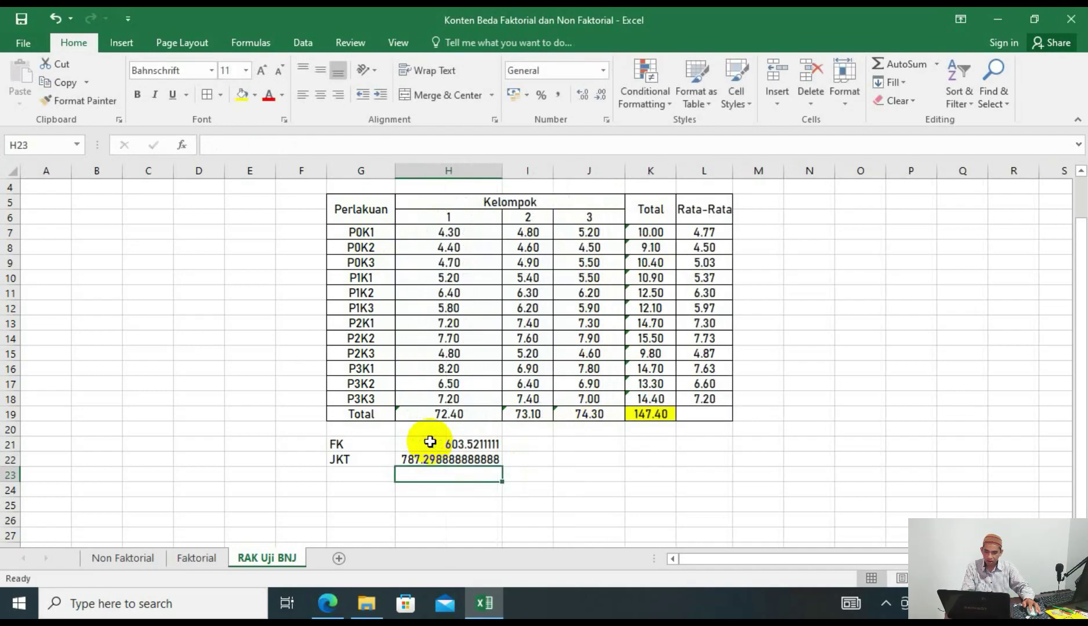
# Format the FK and JKT values in H21:H22 to two decimal places and narrow column H to match its neighbours.
pyautogui.click(433, 441)
pyautogui.moveTo(433, 440); pyautogui.dragTo(446, 459)
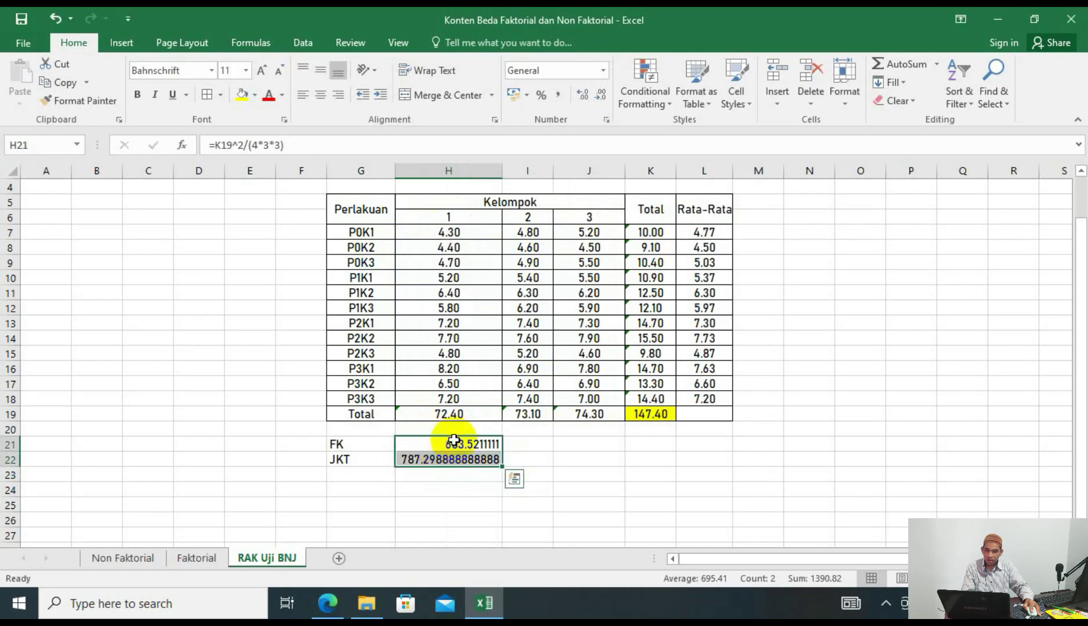
pyautogui.click(600, 96)
pyautogui.click(600, 96)
pyautogui.click(601, 96)
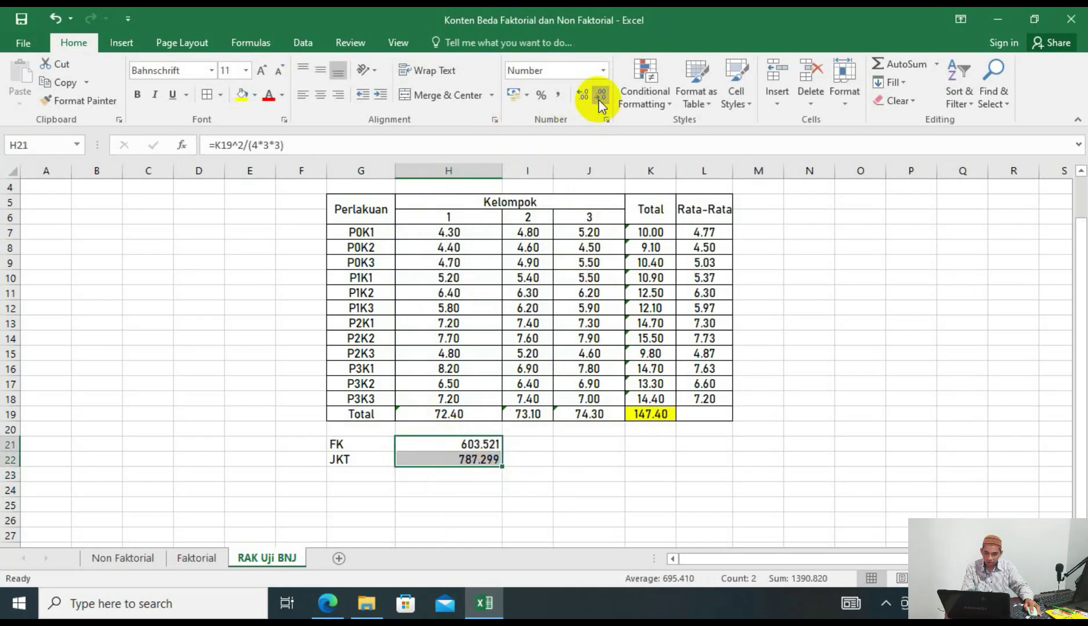
pyautogui.click(600, 96)
pyautogui.click(615, 477)
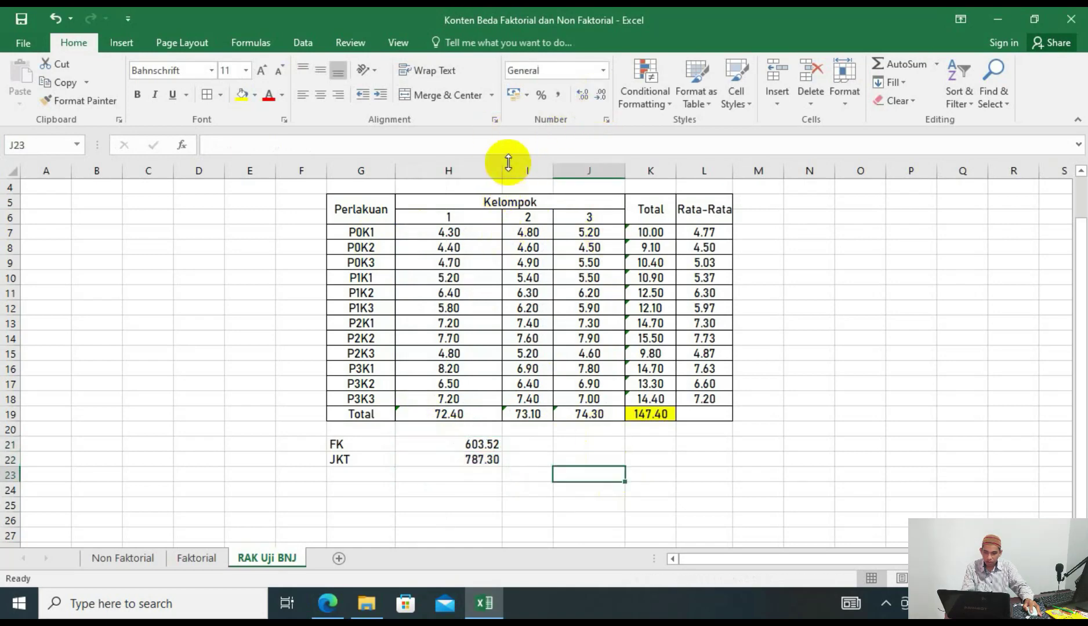
pyautogui.moveTo(505, 171); pyautogui.dragTo(447, 172)
pyautogui.click(567, 504)
# Enter the title Tabel Dua Arah in G24 below the JKT row.
pyautogui.scroll(-1, 450, 485)
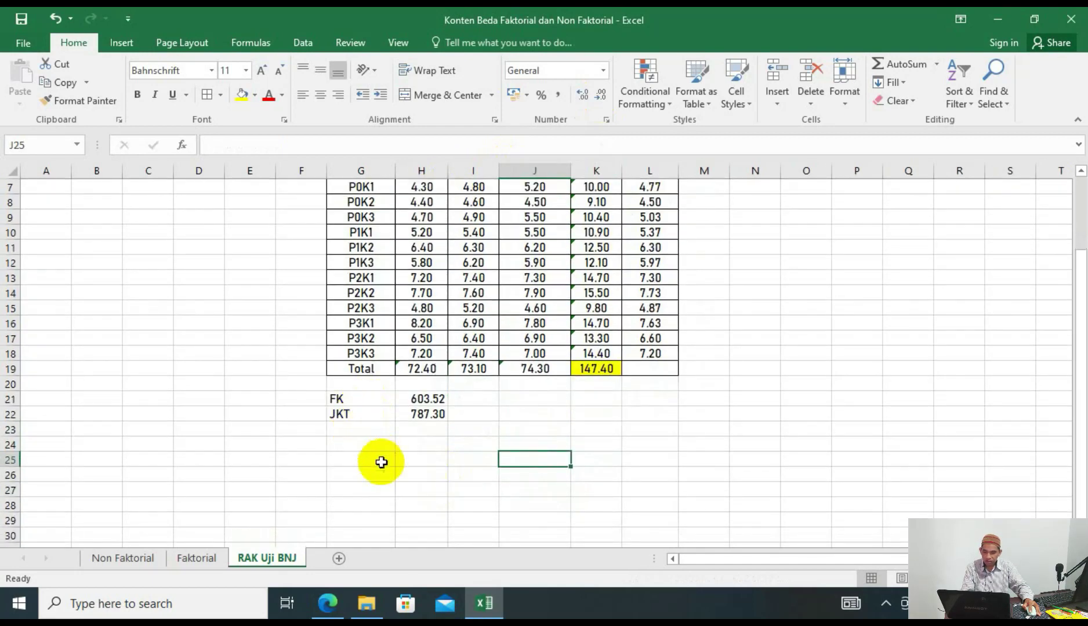
pyautogui.click(375, 446)
pyautogui.write('Tabel Dua Arah')
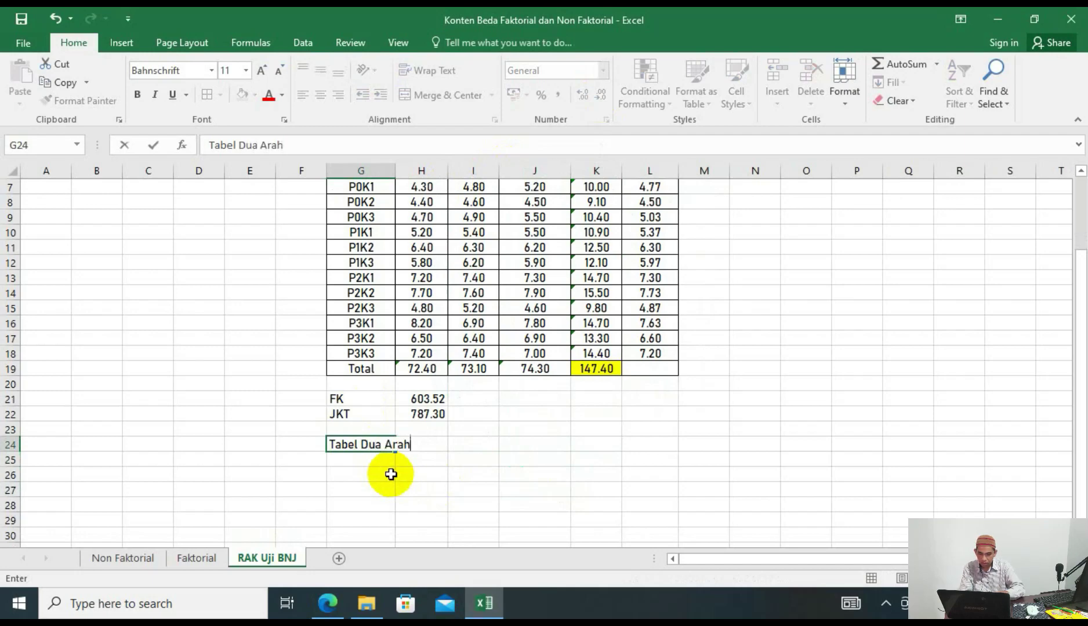
pyautogui.click(390, 475)
pyautogui.click(429, 473)
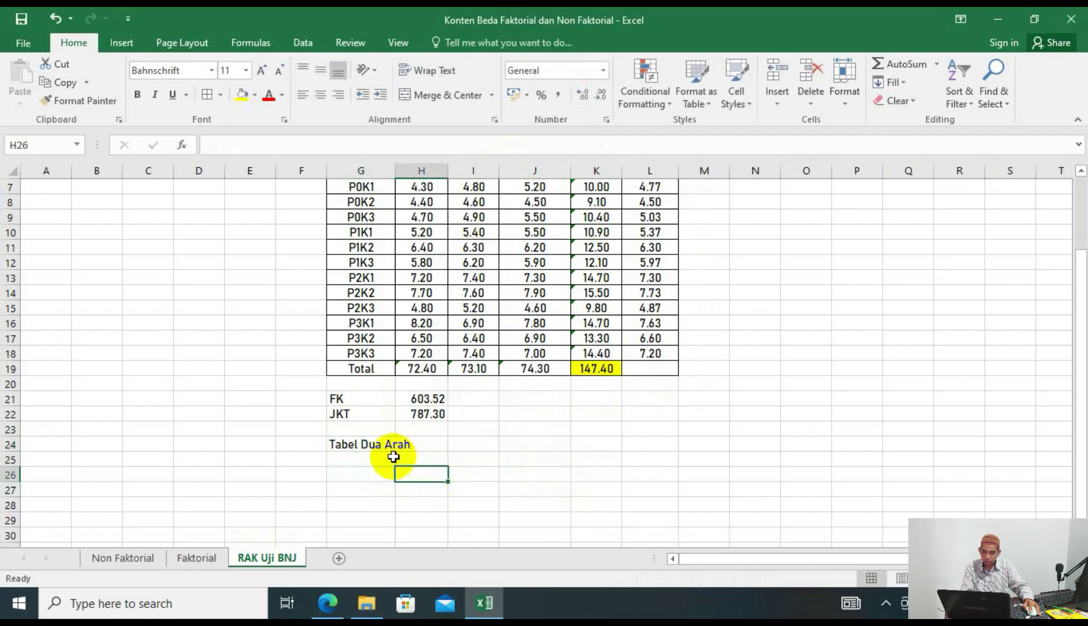
# Enter the two-way table's column headings P0, P1, P2 and P3 in H25:K25.
pyautogui.click(430, 461)
pyautogui.scroll(2, 372, 325)
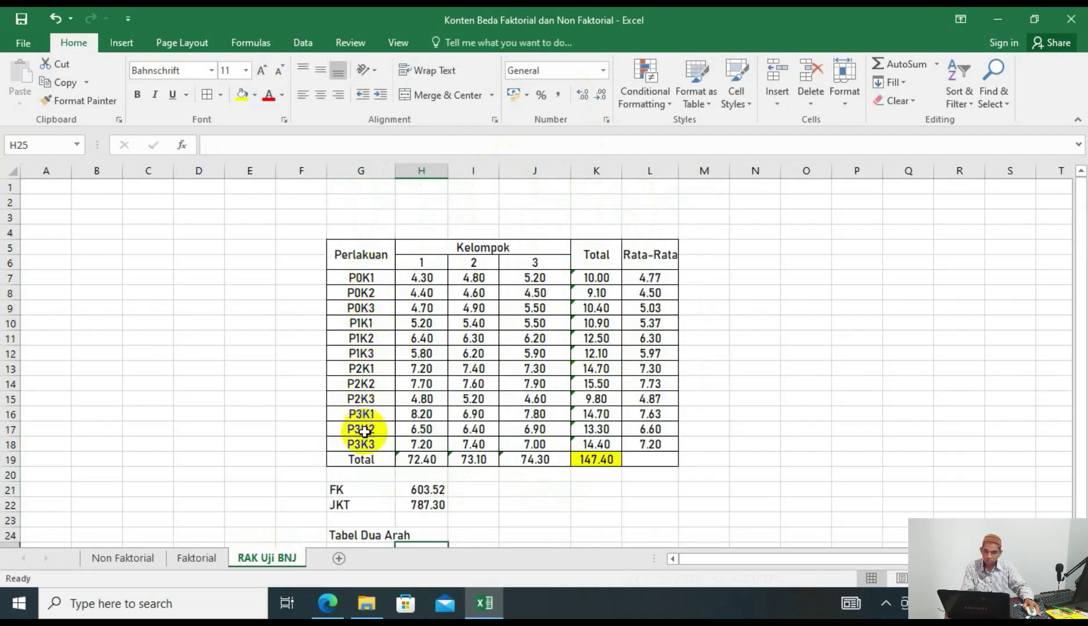
pyautogui.scroll(-2, 435, 429)
pyautogui.write('P0')
pyautogui.press('Tab')
pyautogui.write('P1')
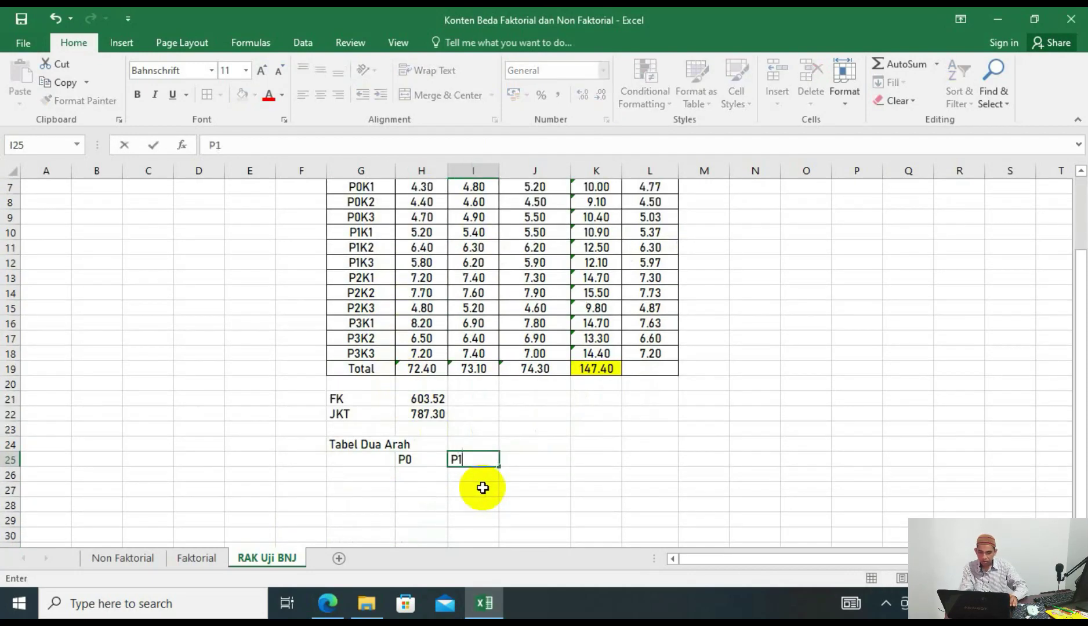
pyautogui.press('Tab')
pyautogui.write('p2')
pyautogui.press('Tab')
pyautogui.press('Left')
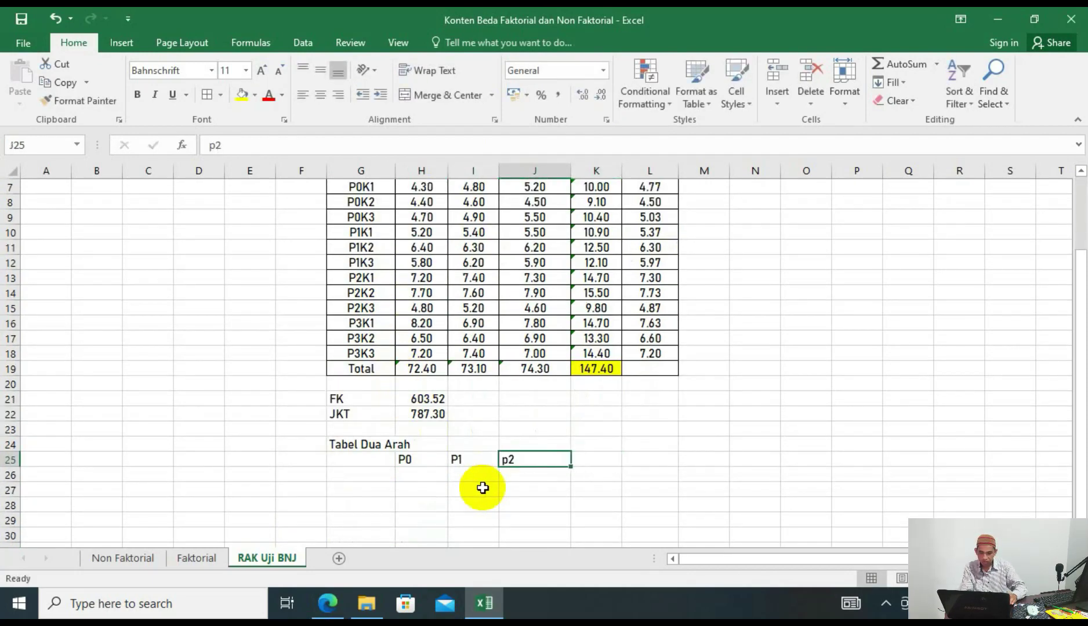
pyautogui.write('P2')
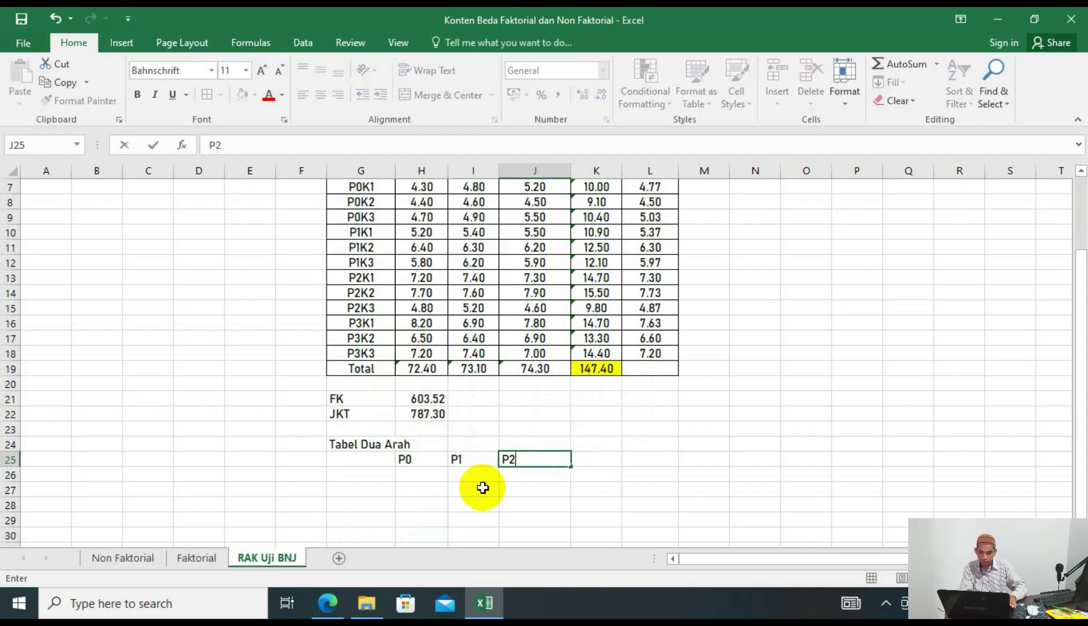
pyautogui.press('Tab')
pyautogui.write('P3')
pyautogui.press('Return')
# Enter the two-way table's row labels K1, K2 and K3 in G26:G28.
pyautogui.press('Left')
pyautogui.press('Left')
pyautogui.press('Left')
pyautogui.write('K1')
pyautogui.press('Return')
pyautogui.write('k1')
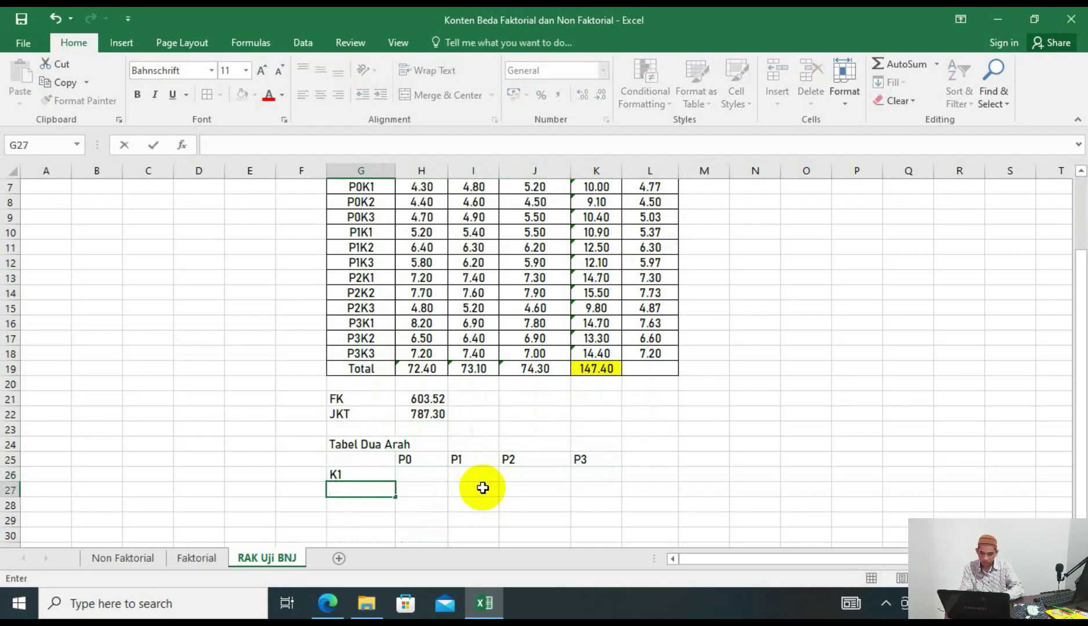
pyautogui.press('Return')
pyautogui.write('L')
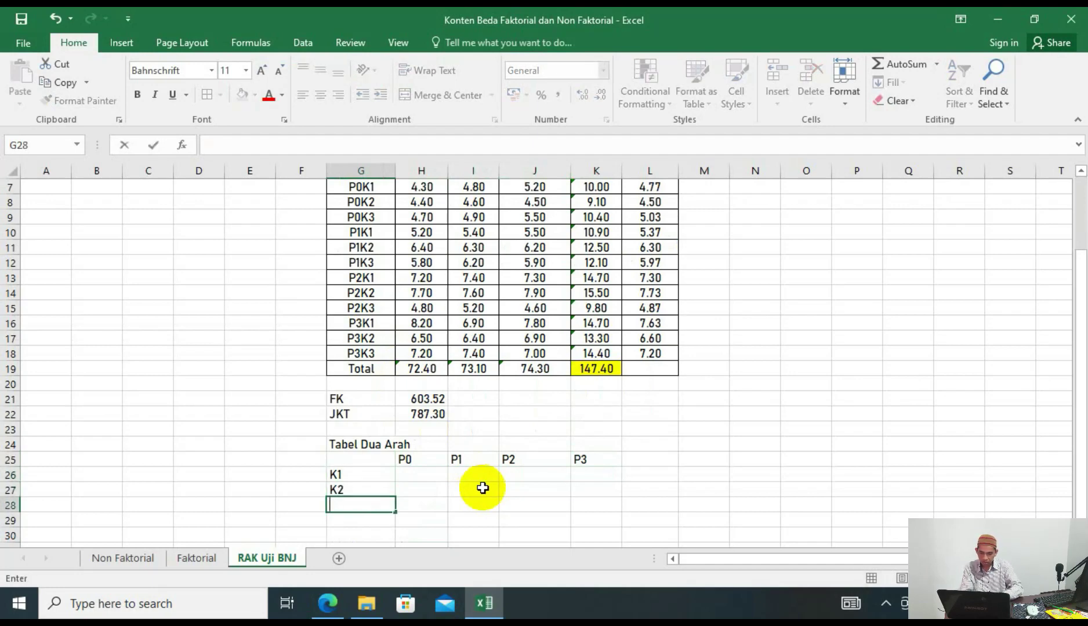
pyautogui.press('Tab')
# Link the P0–K1 cell H26 to the P0K1 total with the formula =K7.
pyautogui.press('Up')
pyautogui.press('Up')
pyautogui.write('=')
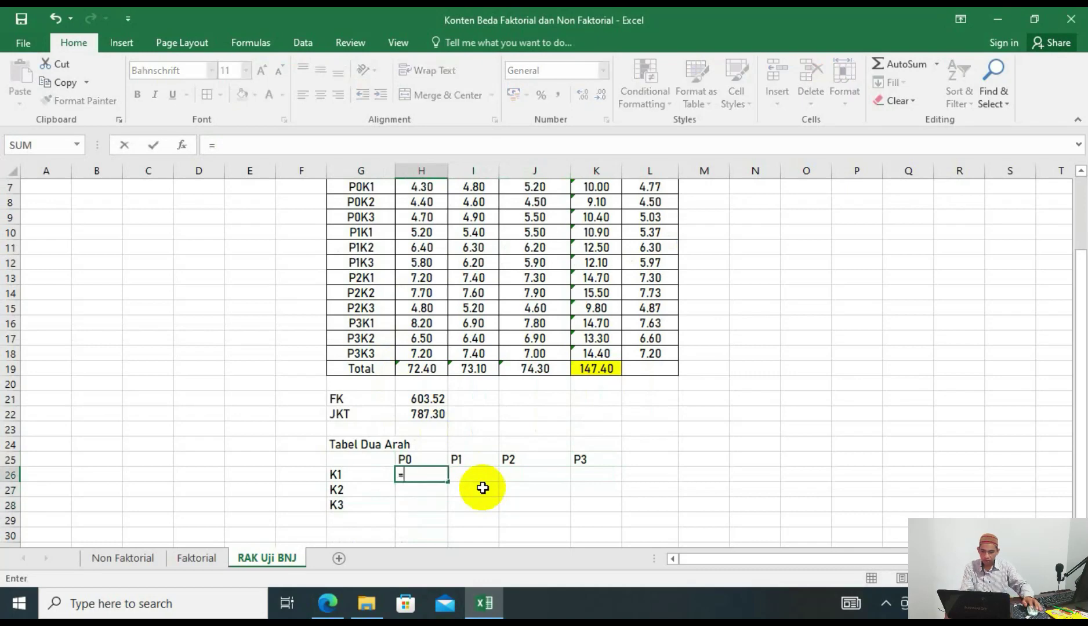
pyautogui.scroll(2, 483, 488)
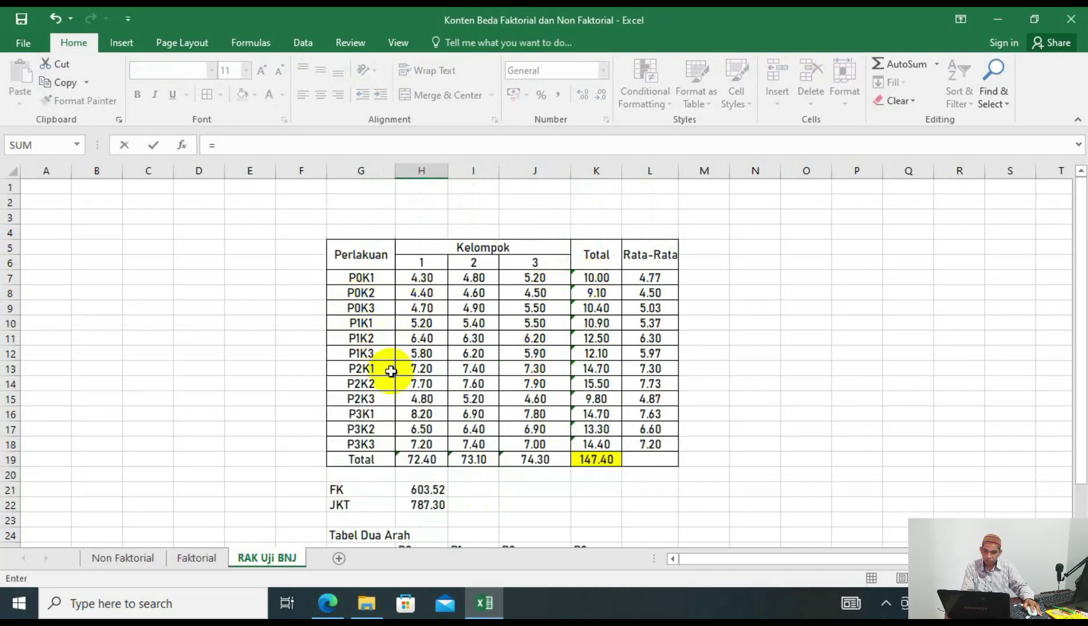
pyautogui.scroll(-1, 426, 491)
pyautogui.scroll(-1, 426, 491)
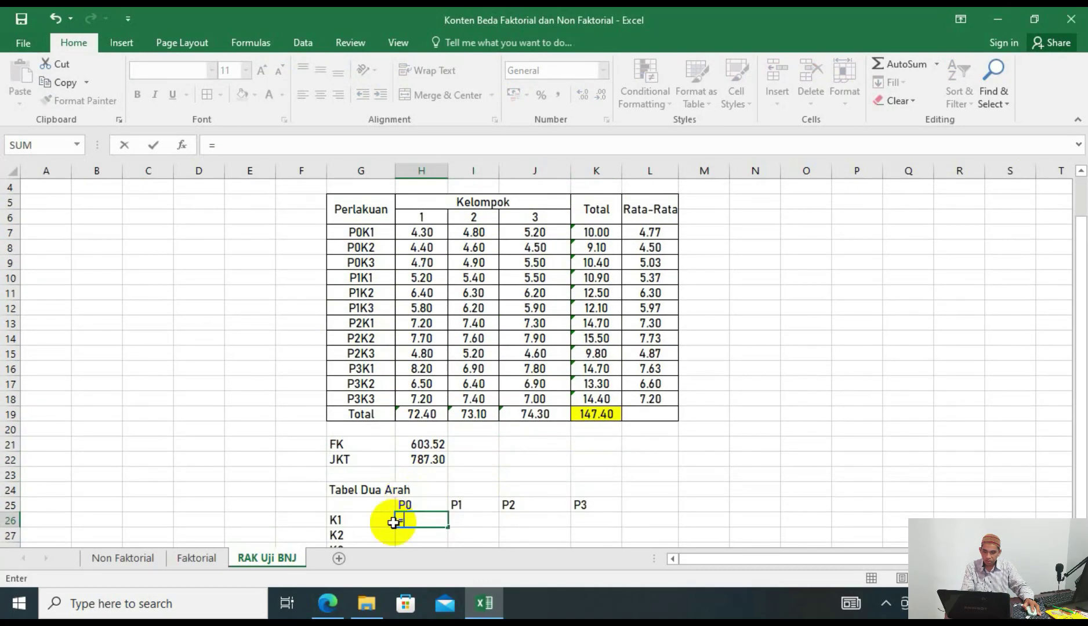
pyautogui.click(603, 240)
pyautogui.press('Return')
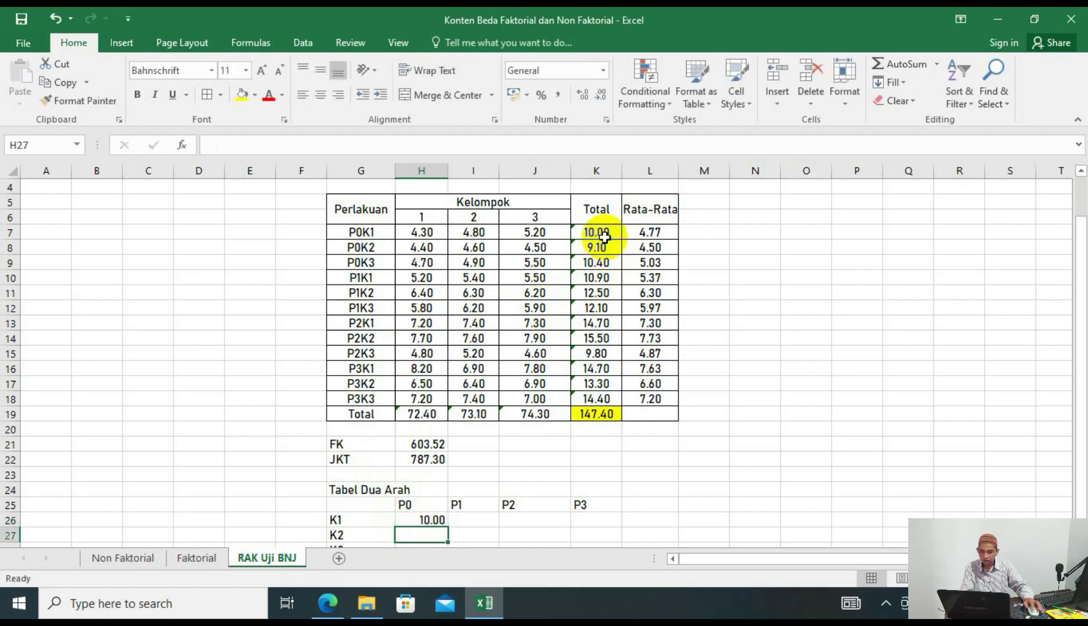
# Link I26 to the P1K1 total with =K10 and J26 to the P2K1 total with =K13.
pyautogui.click(487, 523)
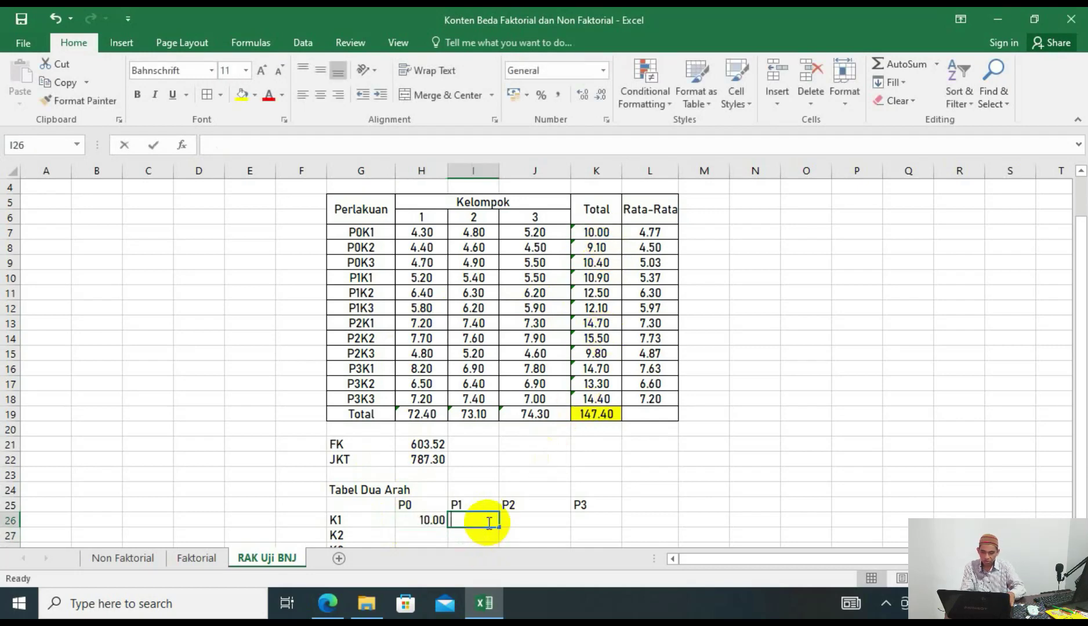
pyautogui.write('=')
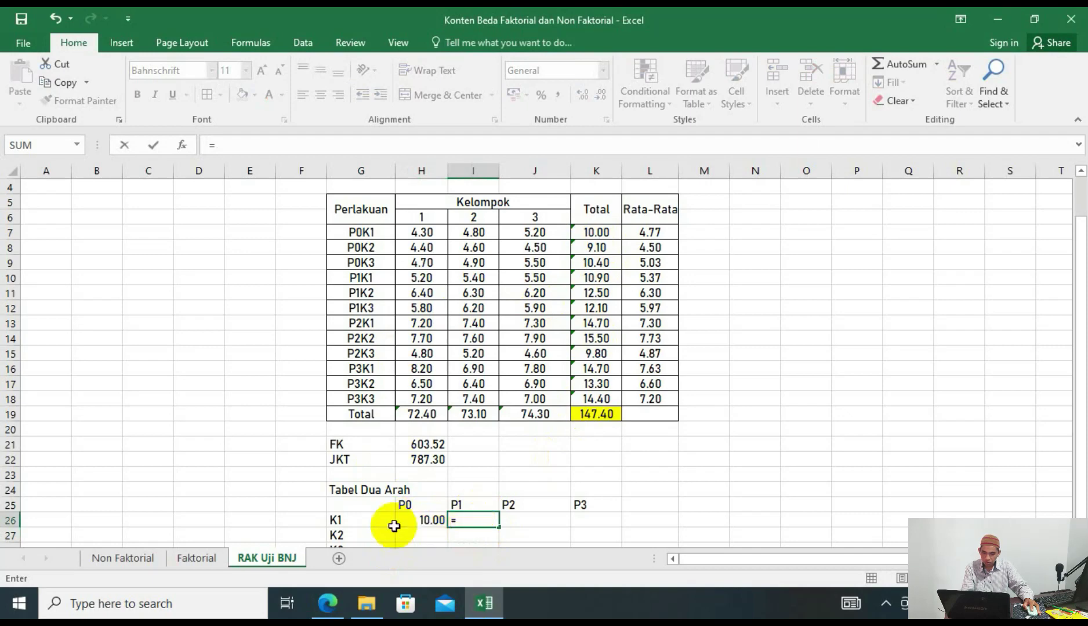
pyautogui.click(607, 283)
pyautogui.press('Return')
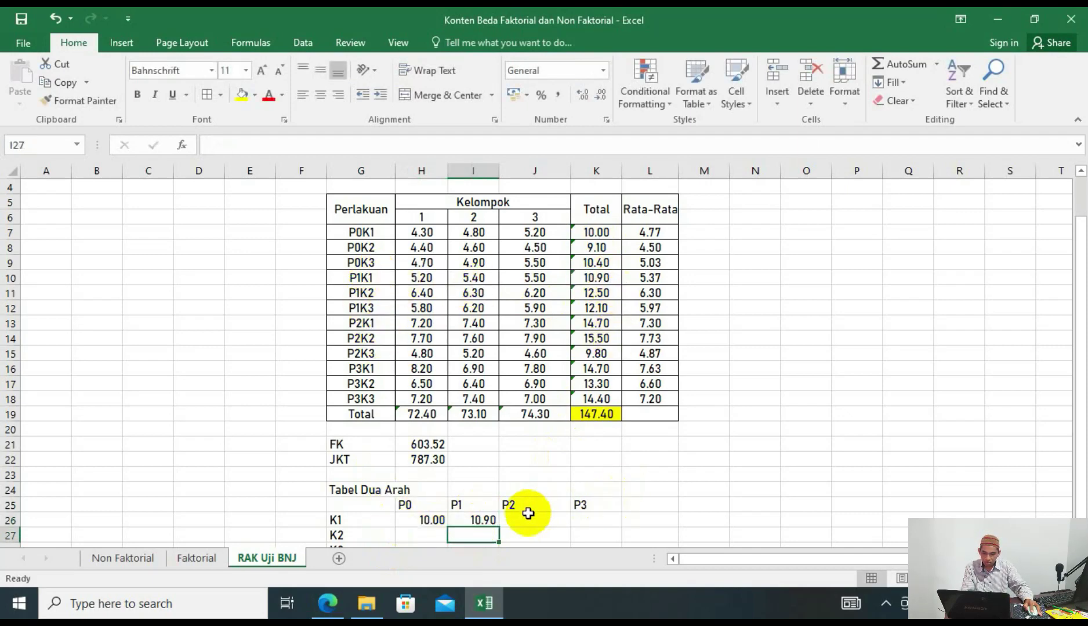
pyautogui.click(528, 516)
pyautogui.write('=')
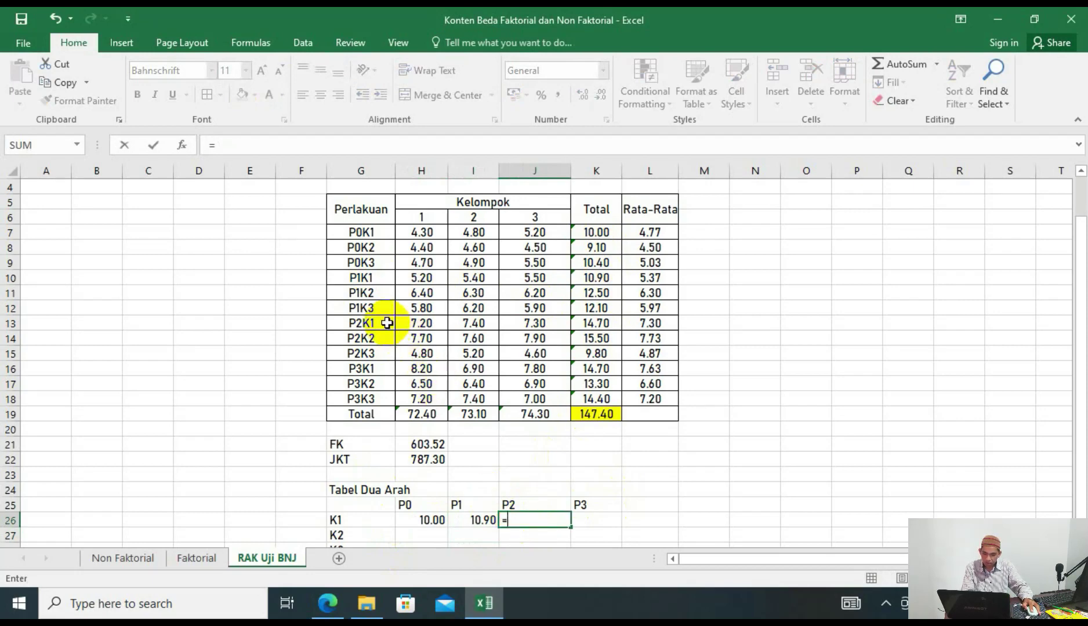
pyautogui.click(597, 330)
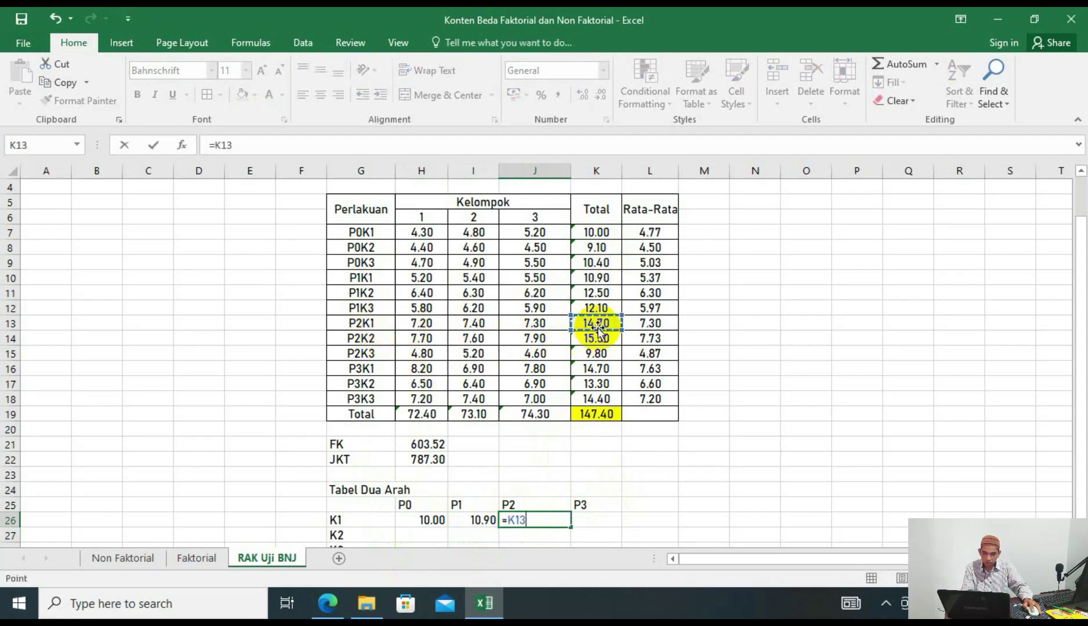
pyautogui.press('Return')
# Link the P3–K1 cell K26 to the P3K1 total with the formula =K16.
pyautogui.scroll(-1, 597, 497)
pyautogui.click(604, 478)
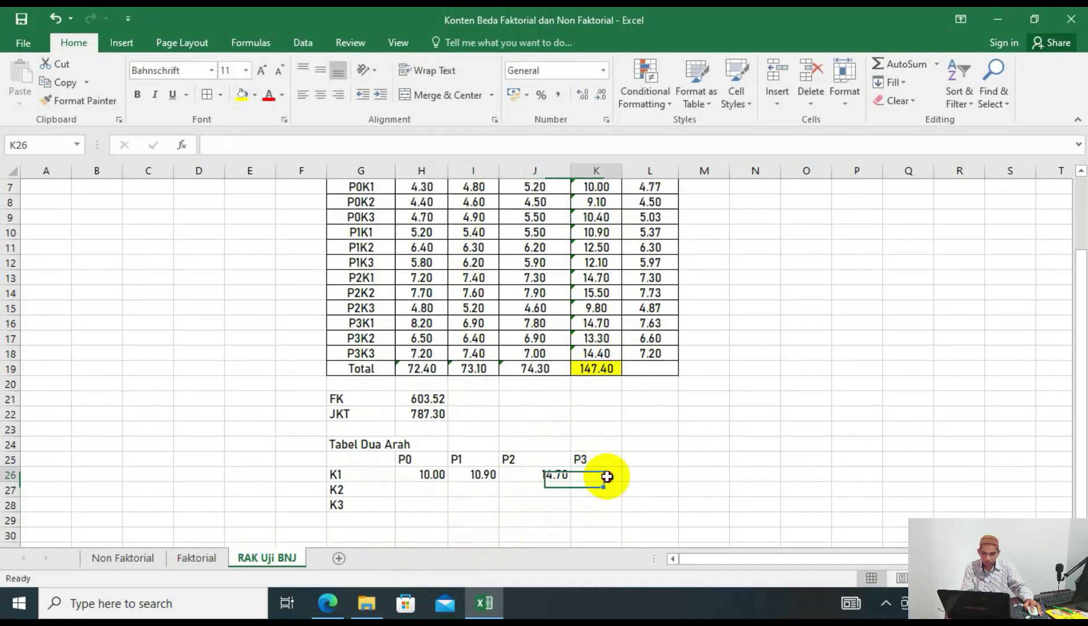
pyautogui.write('=')
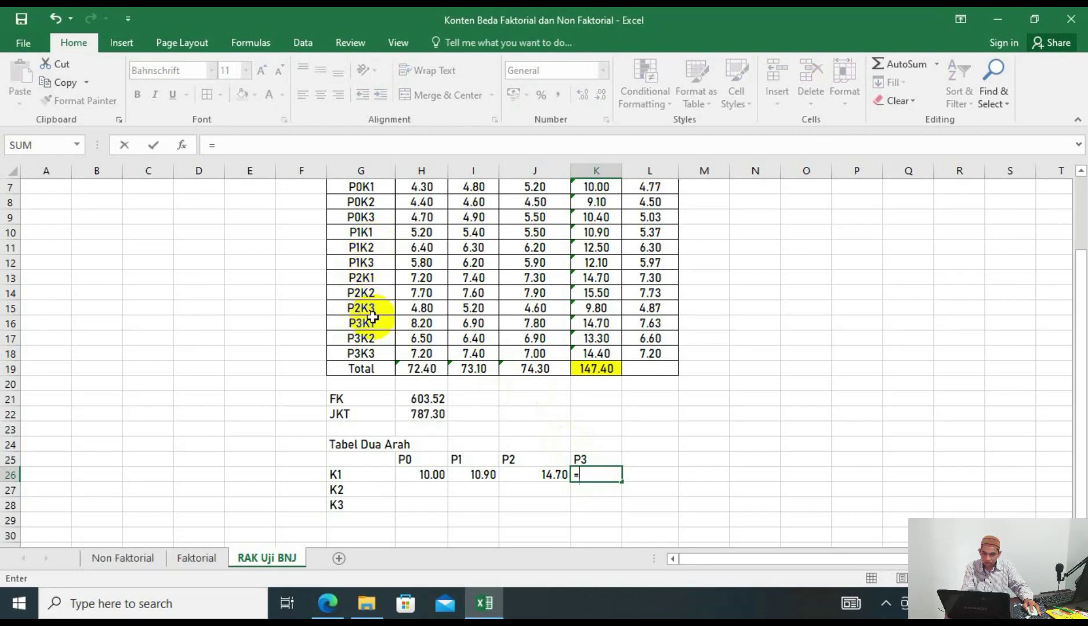
pyautogui.click(601, 324)
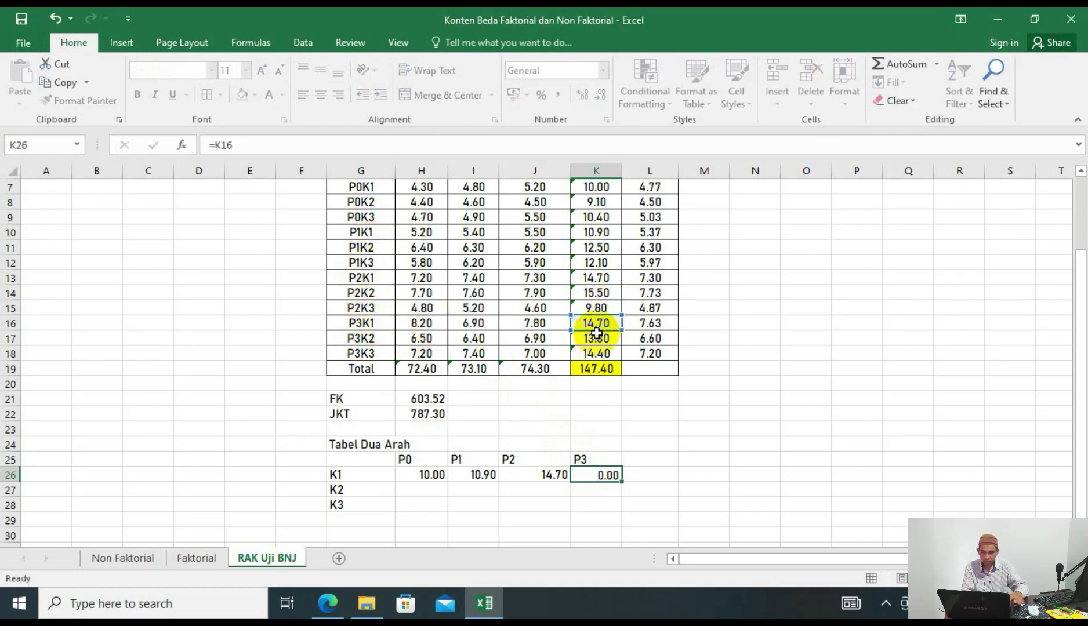
pyautogui.press('Return')
# Fill the P0 and P1 formulas in H26 and I26 down through row 28 for K2 and K3.
pyautogui.scroll(1, 390, 290)
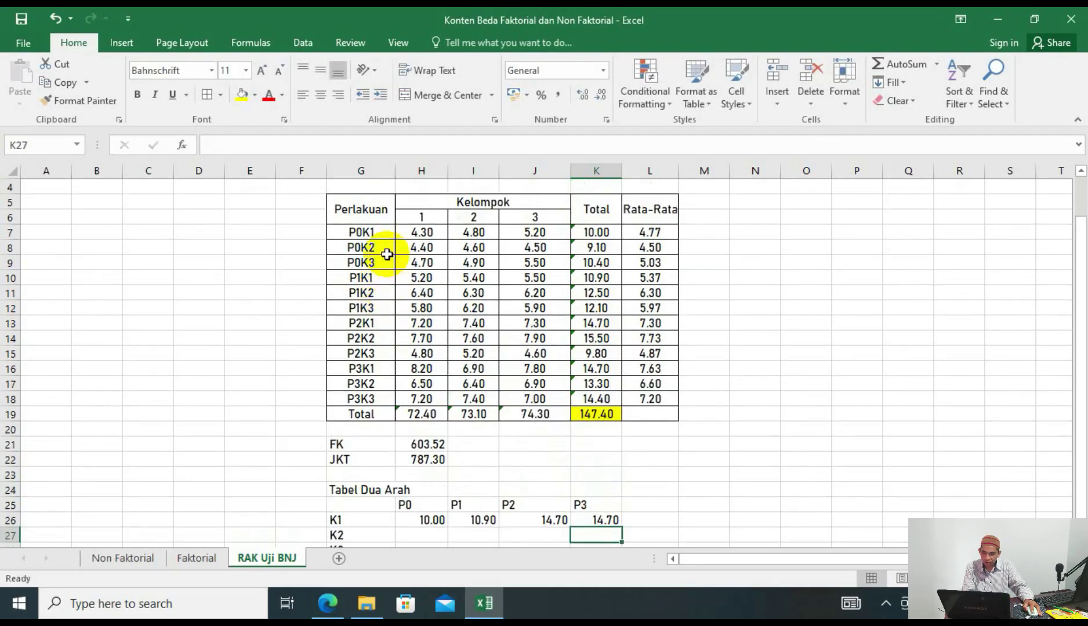
pyautogui.scroll(-2, 380, 261)
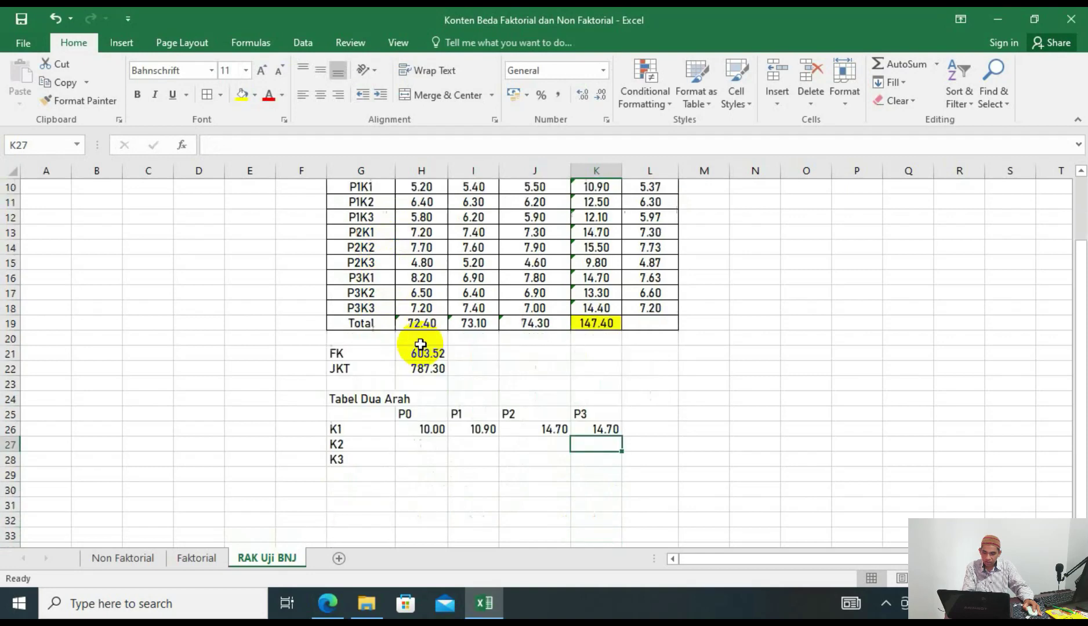
pyautogui.scroll(2, 383, 433)
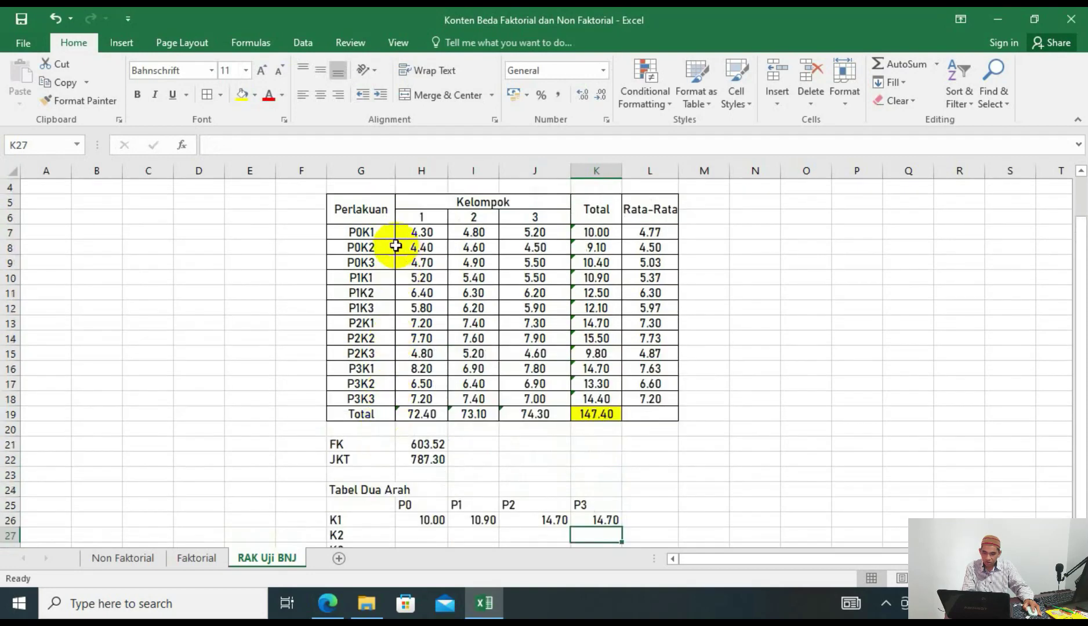
pyautogui.scroll(-2, 374, 247)
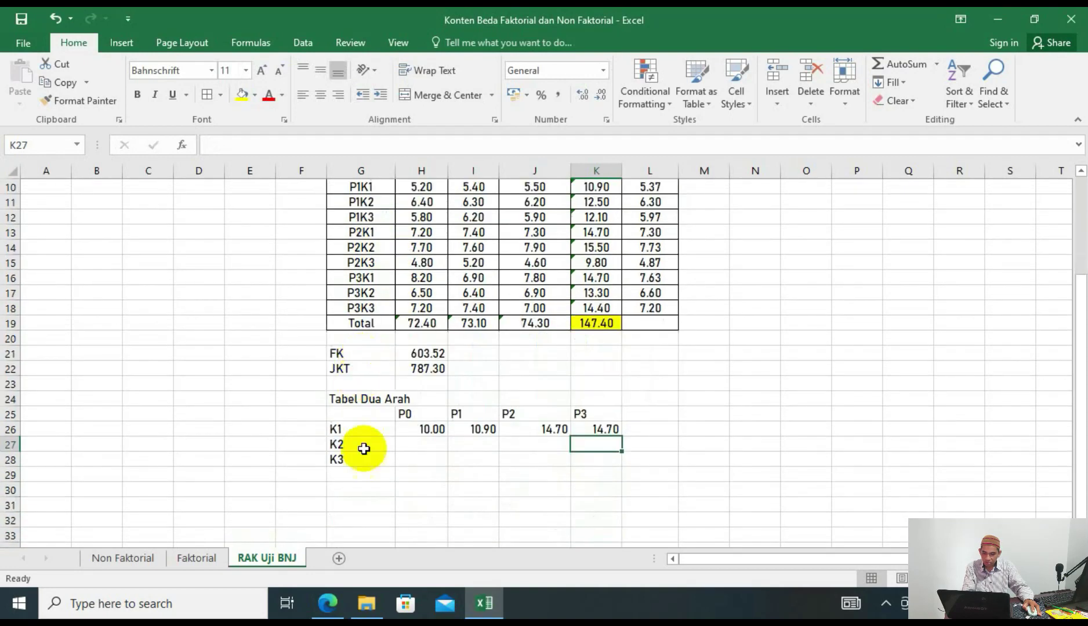
pyautogui.click(432, 430)
pyautogui.moveTo(447, 440); pyautogui.dragTo(440, 462)
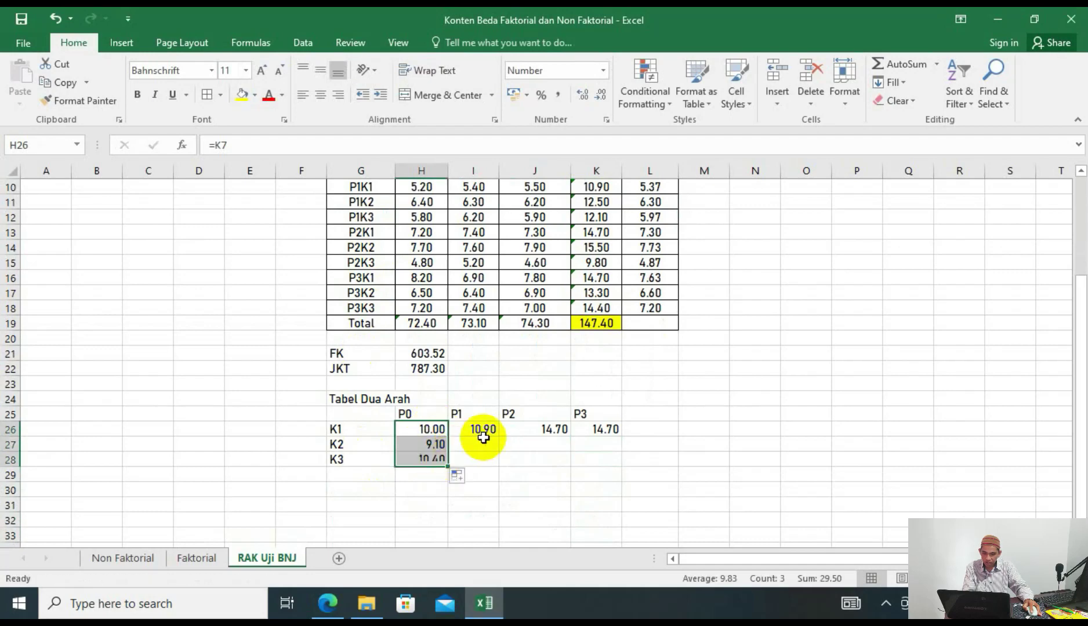
pyautogui.click(479, 431)
pyautogui.moveTo(499, 436); pyautogui.dragTo(492, 463)
# Fill the P2 and P3 formulas in J26 and K26 down through row 28.
pyautogui.click(554, 430)
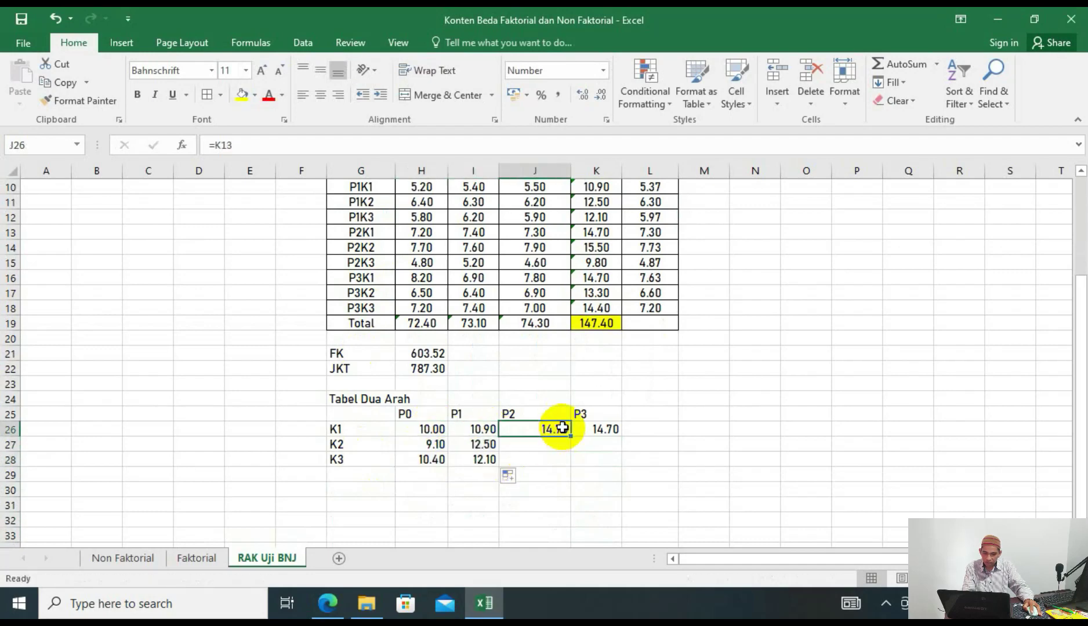
pyautogui.moveTo(575, 434); pyautogui.dragTo(562, 462)
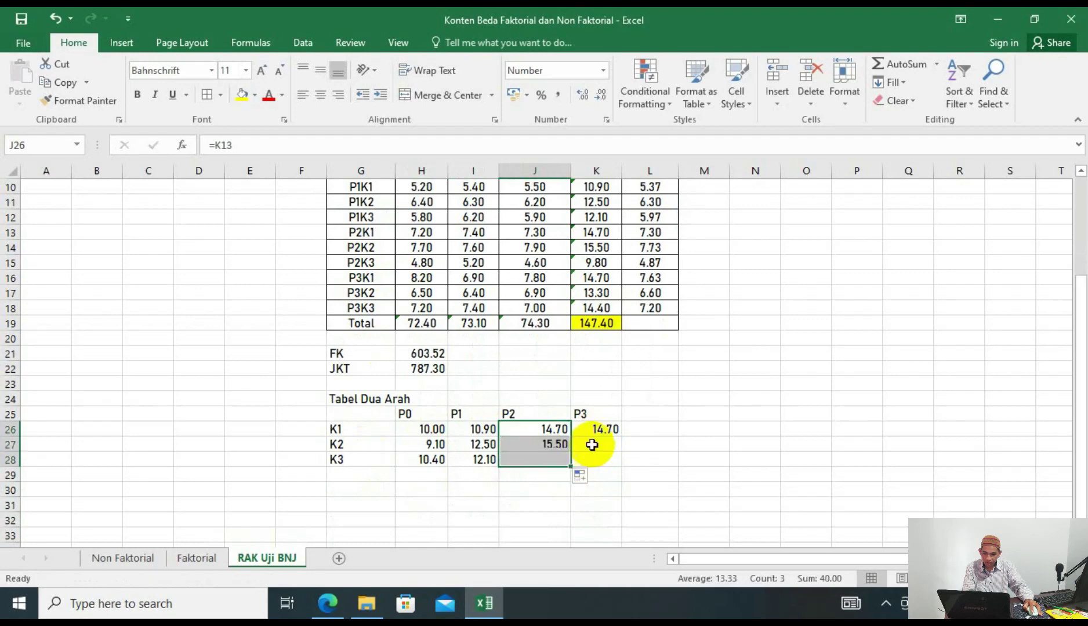
pyautogui.click(599, 430)
pyautogui.moveTo(625, 436); pyautogui.dragTo(609, 463)
pyautogui.click(710, 432)
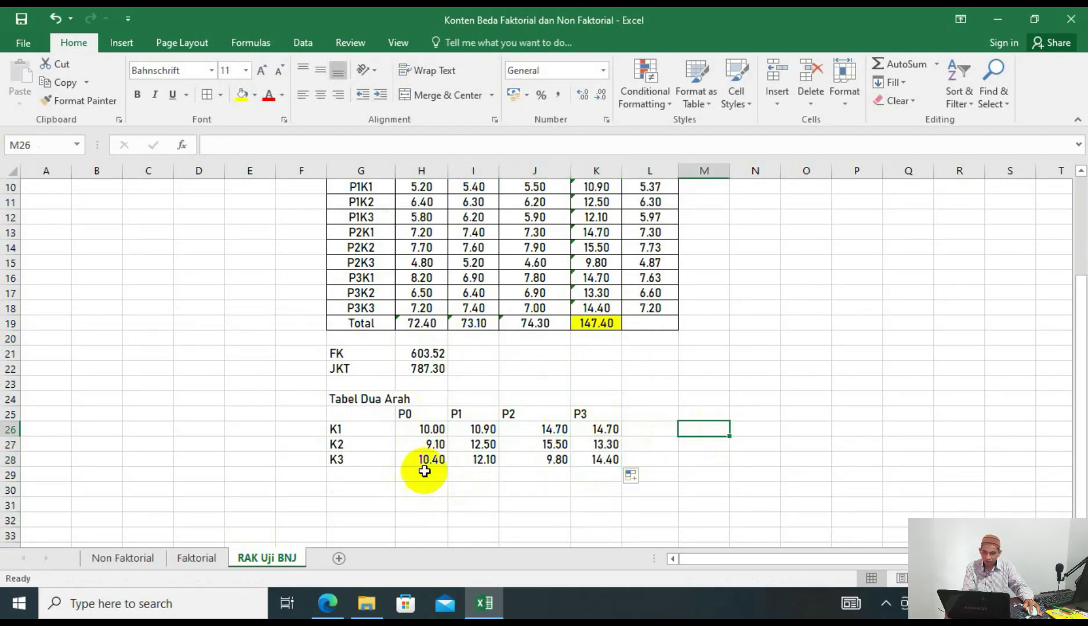
# Check which treatment total the formula in the P0–K3 cell H28 refers to.
pyautogui.doubleClick(429, 460)
pyautogui.scroll(2, 459, 443)
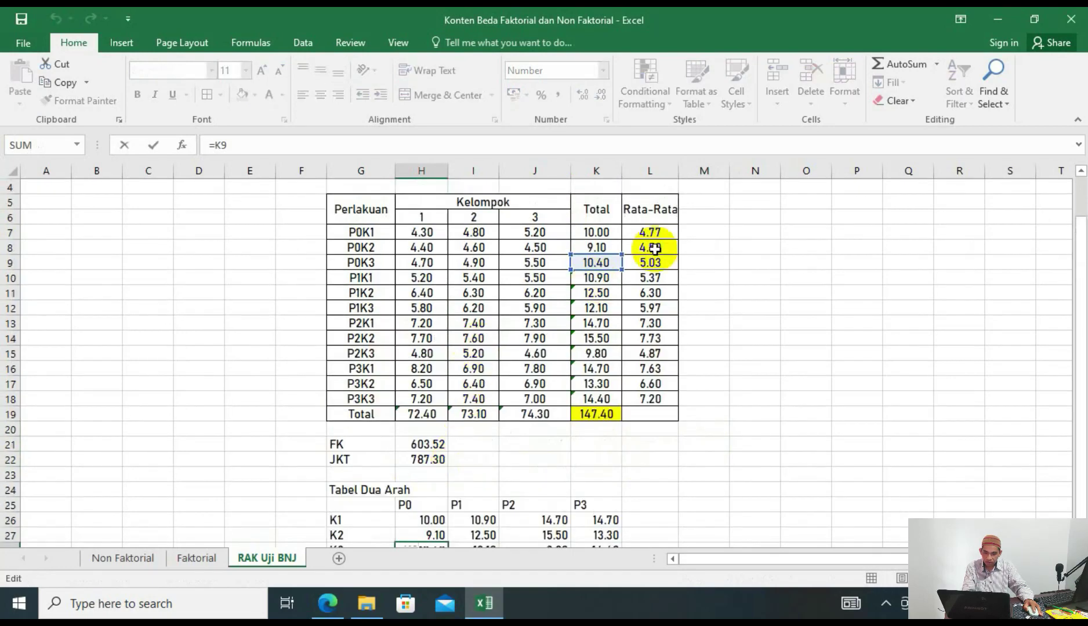
pyautogui.scroll(-1, 653, 356)
pyautogui.scroll(-2, 653, 356)
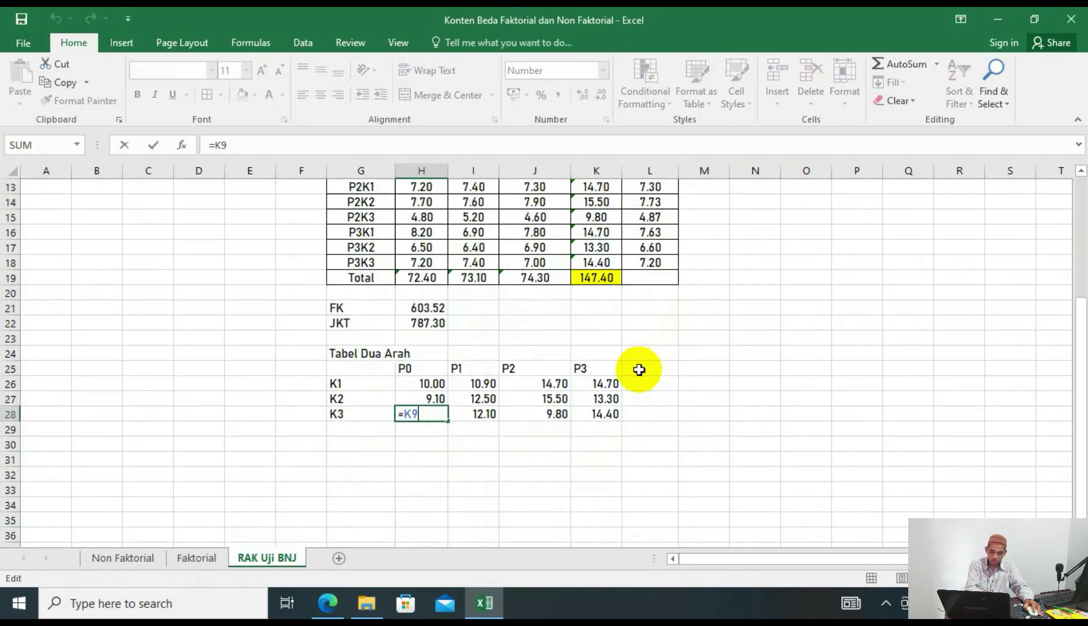
pyautogui.press('Return')
pyautogui.click(656, 459)
# Add the column headings Total in L25 and Rata-Rata in M25 to the two-way table.
pyautogui.click(645, 367)
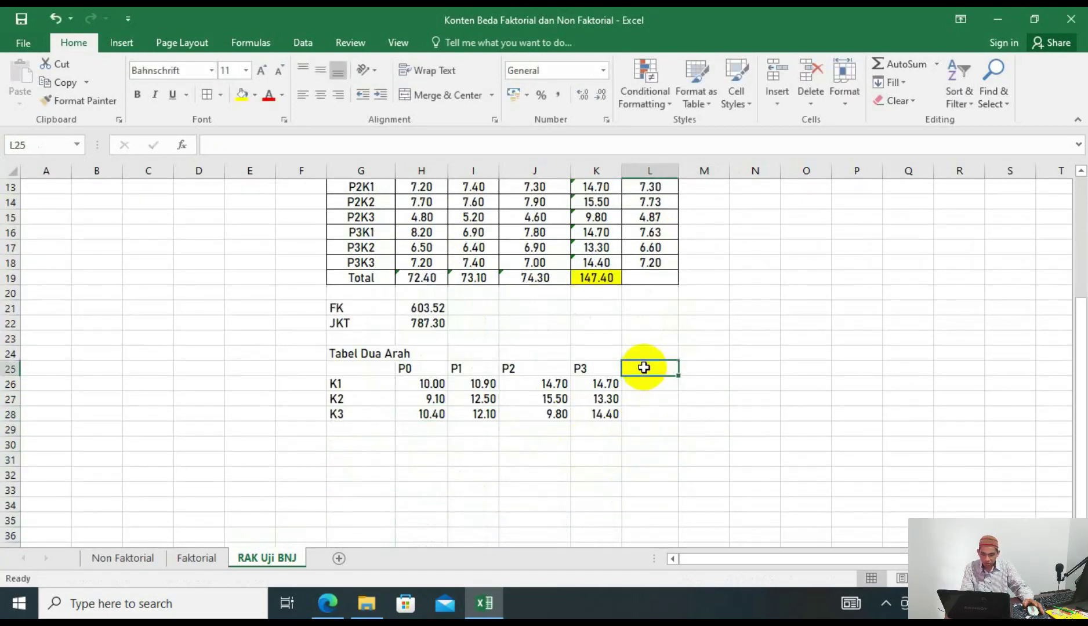
pyautogui.write('Tt')
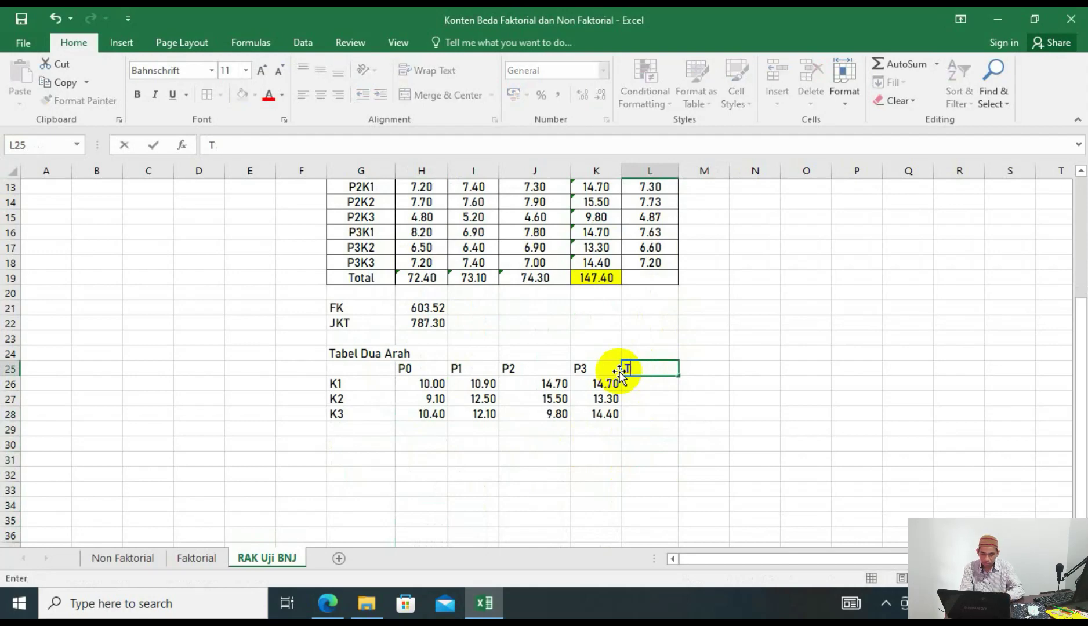
pyautogui.press('Tab')
pyautogui.write('Razta')
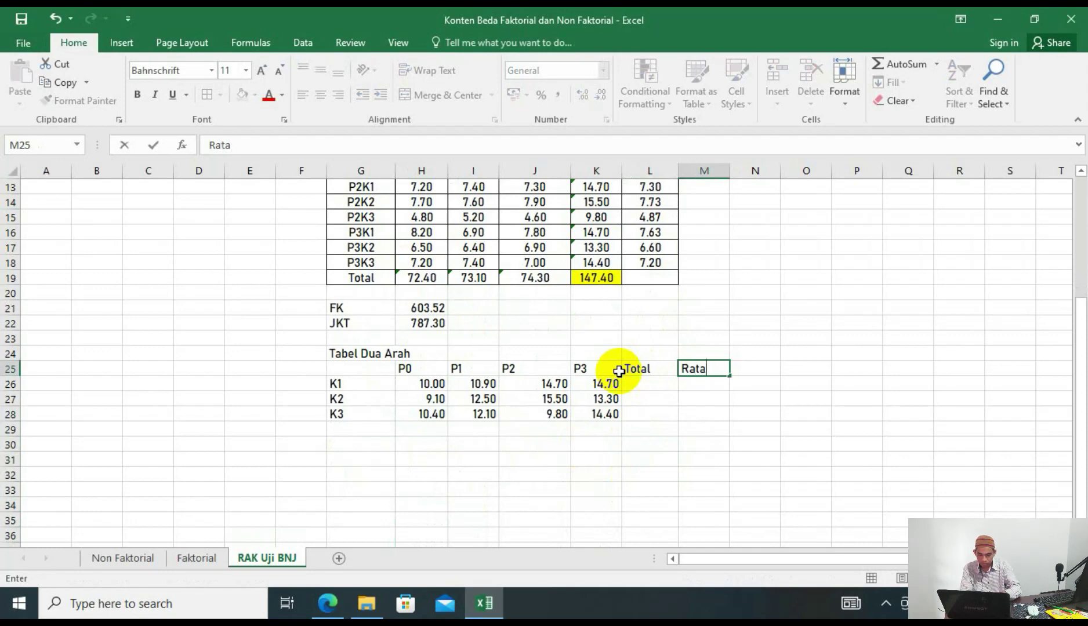
# Add the row labels Total in G29 and Rata-Rata in G30 below K3.
pyautogui.click(384, 429)
pyautogui.write('Total')
pyautogui.press('Return')
pyautogui.write('Rata-Rata')
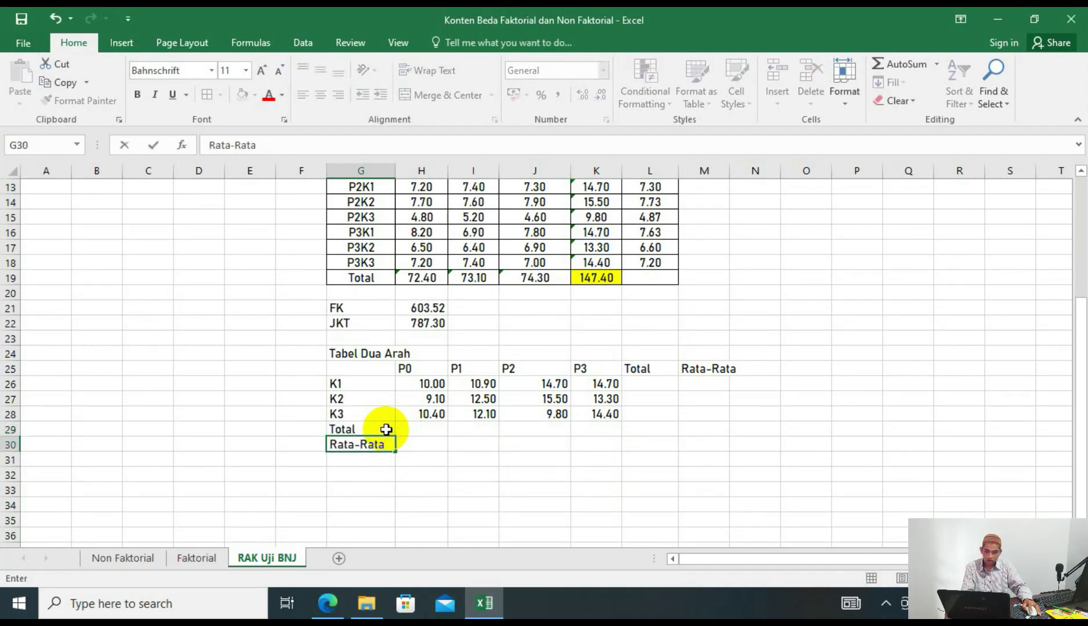
# Sum the P0 column in H29 with =SUM(H26:H28) and fill the formula across to K29.
pyautogui.click(424, 429)
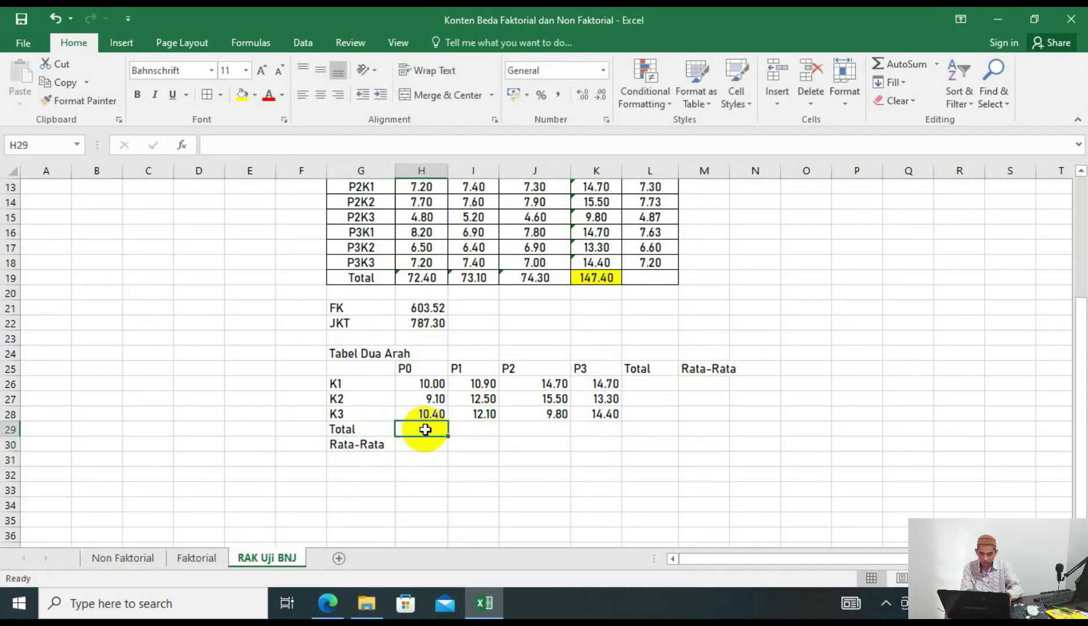
pyautogui.write('=sum(')
pyautogui.moveTo(427, 383); pyautogui.dragTo(428, 410)
pyautogui.press('Return')
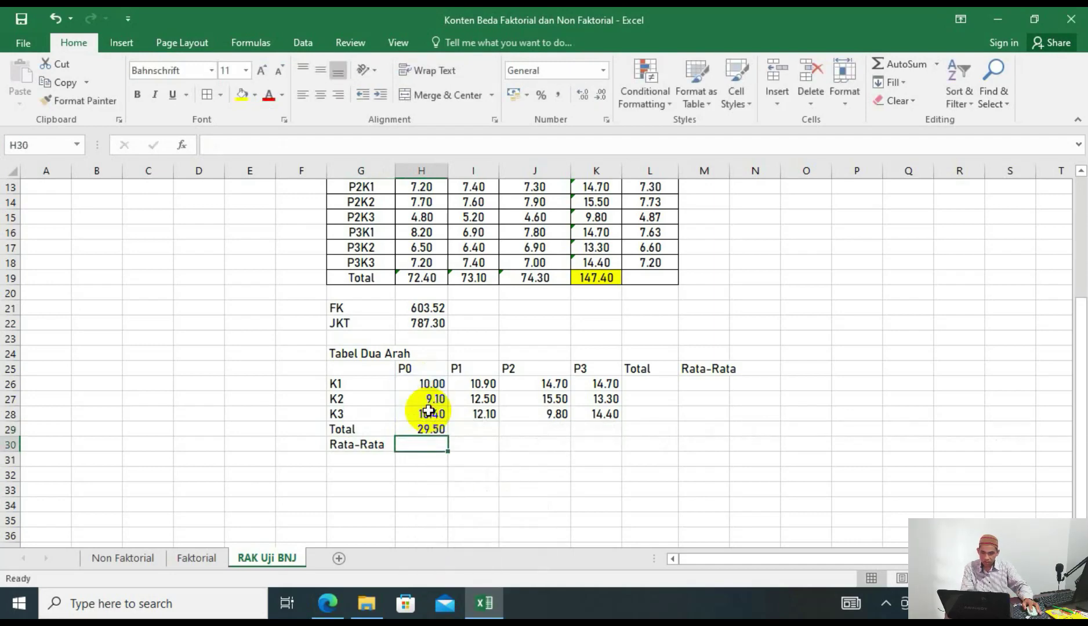
pyautogui.click(437, 429)
pyautogui.moveTo(445, 435); pyautogui.dragTo(614, 431)
# Sum the K1 row in L26 with =SUM(H26:K26) and fill the formula down to L29.
pyautogui.click(638, 387)
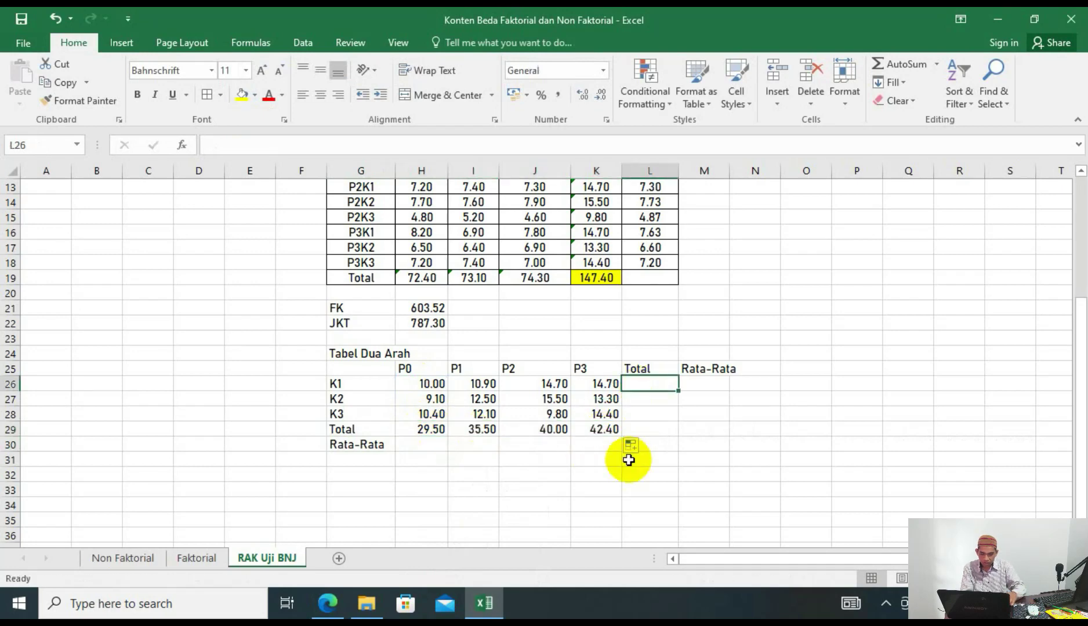
pyautogui.write('=sum(')
pyautogui.moveTo(444, 385); pyautogui.dragTo(574, 390)
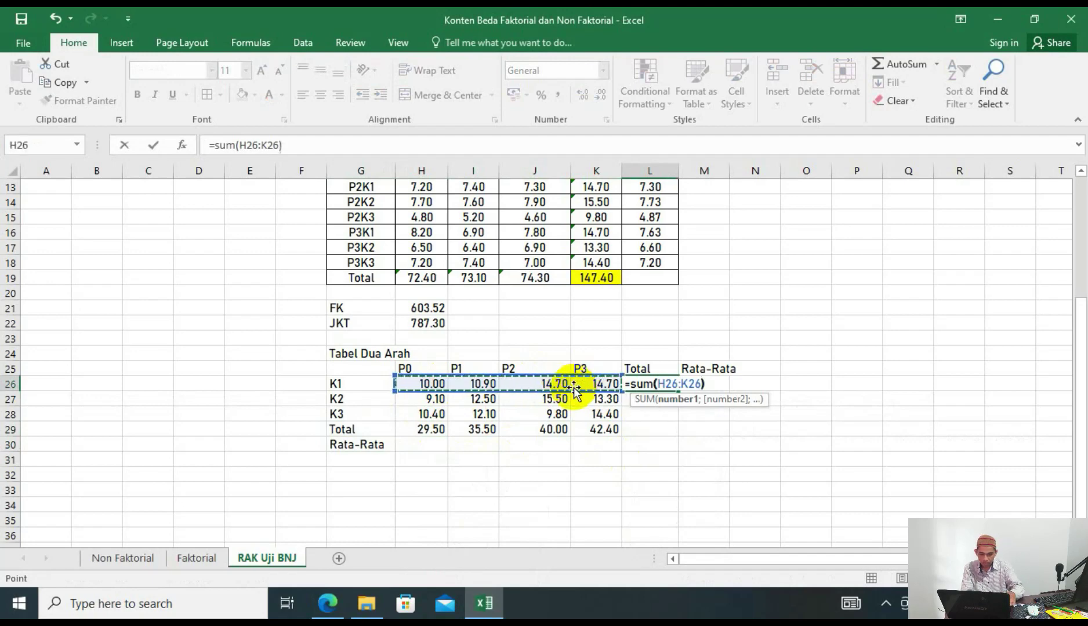
pyautogui.press('Return')
pyautogui.click(648, 386)
pyautogui.moveTo(680, 394); pyautogui.dragTo(679, 436)
# Highlight the two-way table's grand total in L29 in yellow and compare it with the data table's total in K19.
pyautogui.click(659, 432)
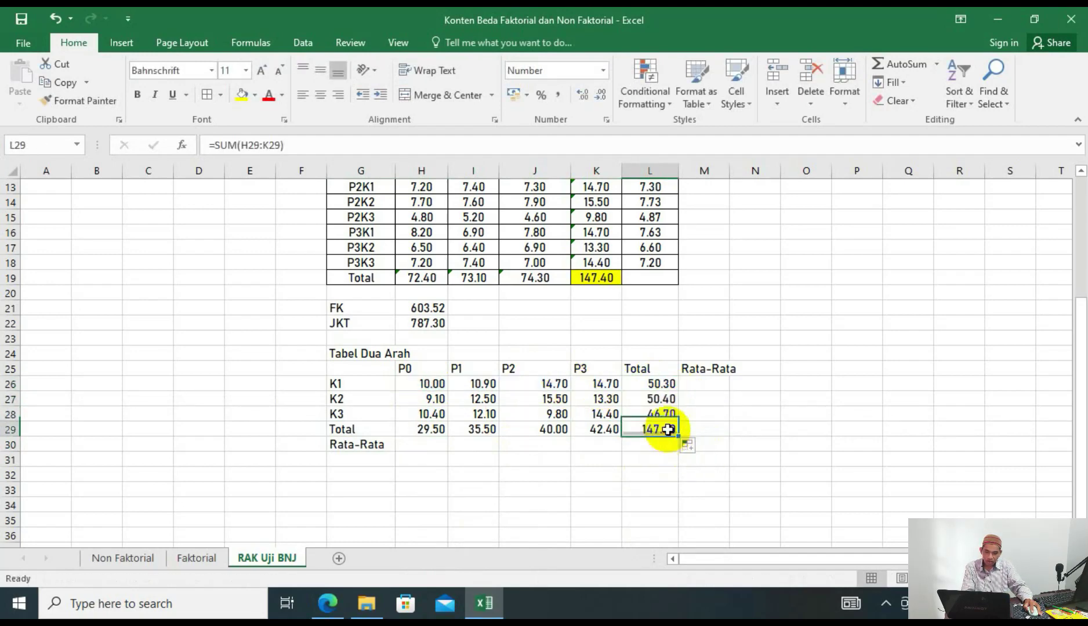
pyautogui.click(241, 95)
pyautogui.click(867, 432)
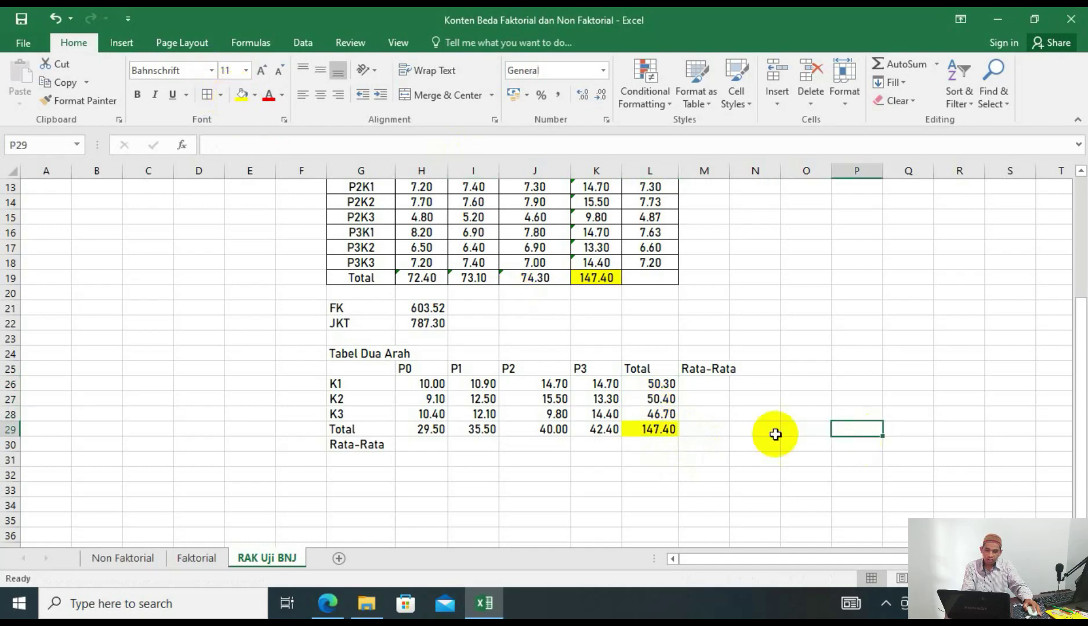
pyautogui.scroll(1, 574, 397)
pyautogui.click(608, 329)
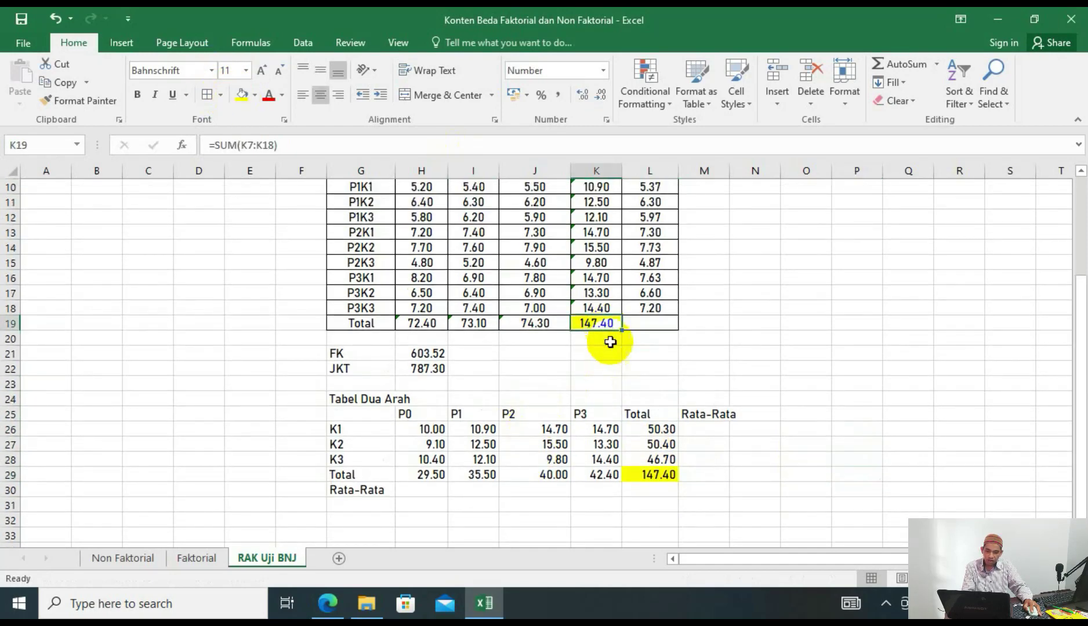
# Check the two-way table's grand total in L29 against the Total column of the data table.
pyautogui.click(650, 475)
pyautogui.click(594, 322)
pyautogui.scroll(2, 597, 355)
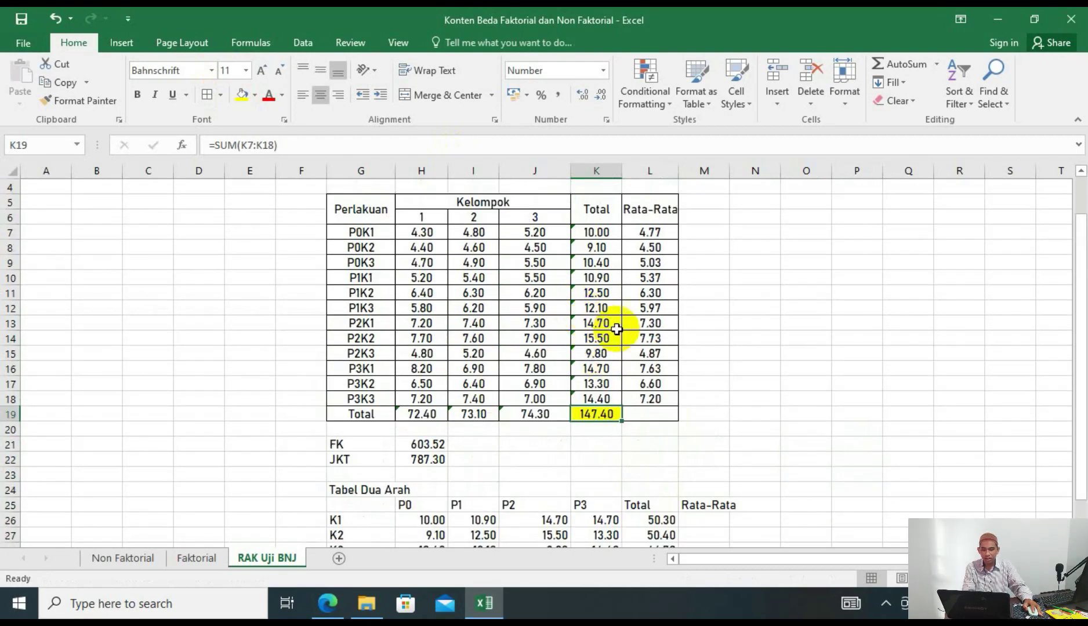
pyautogui.scroll(-2, 607, 328)
pyautogui.click(658, 520)
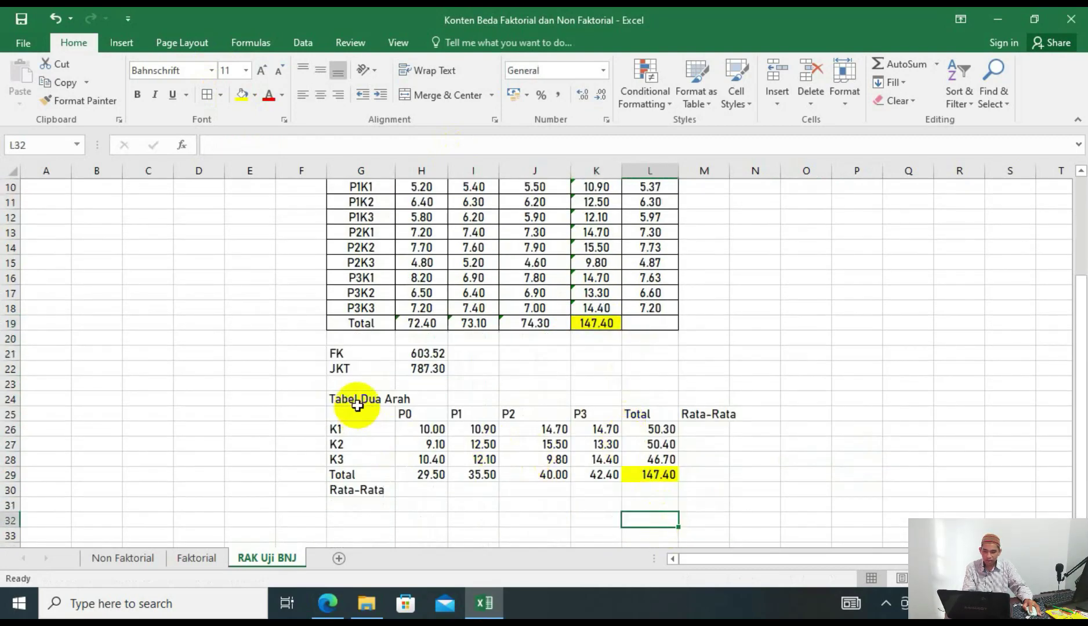
# Apply all borders to the two-way table in G25:M30 and widen column M to fit its Rata-Rata heading.
pyautogui.moveTo(348, 413); pyautogui.dragTo(719, 492)
pyautogui.click(207, 95)
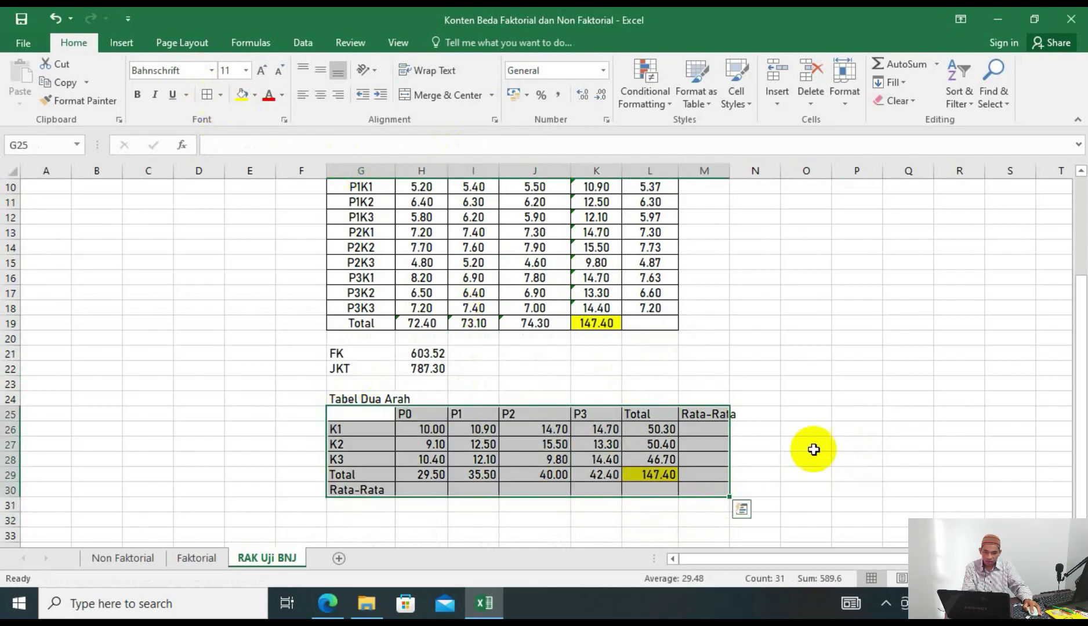
pyautogui.click(806, 459)
pyautogui.moveTo(730, 171); pyautogui.dragTo(748, 171)
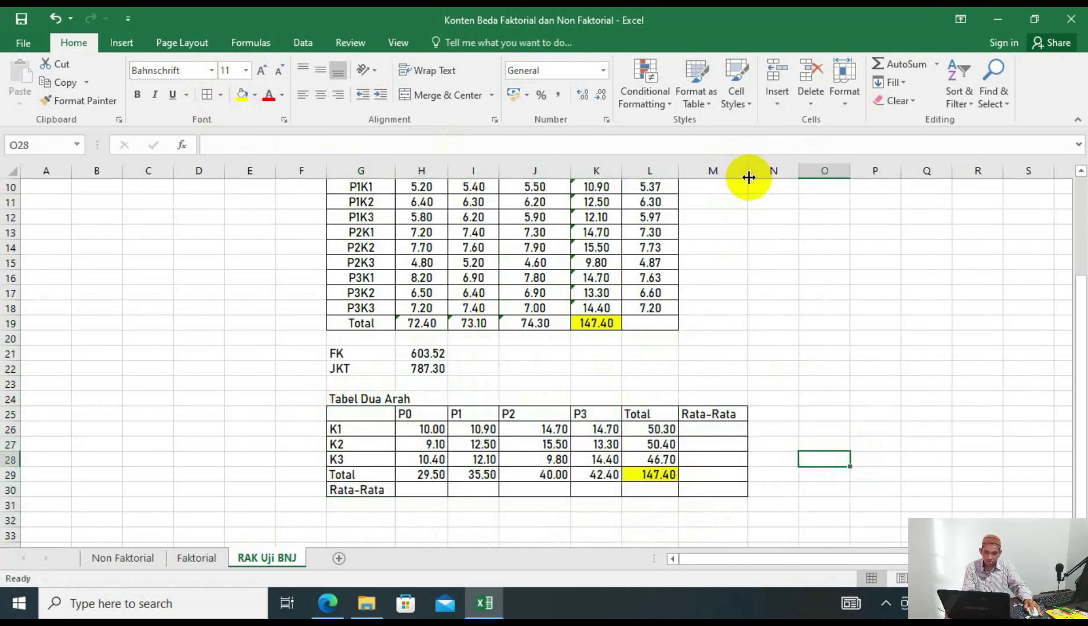
# Center the values and totals of the two-way table in H26:L29.
pyautogui.moveTo(430, 432); pyautogui.dragTo(650, 475)
pyautogui.click(320, 94)
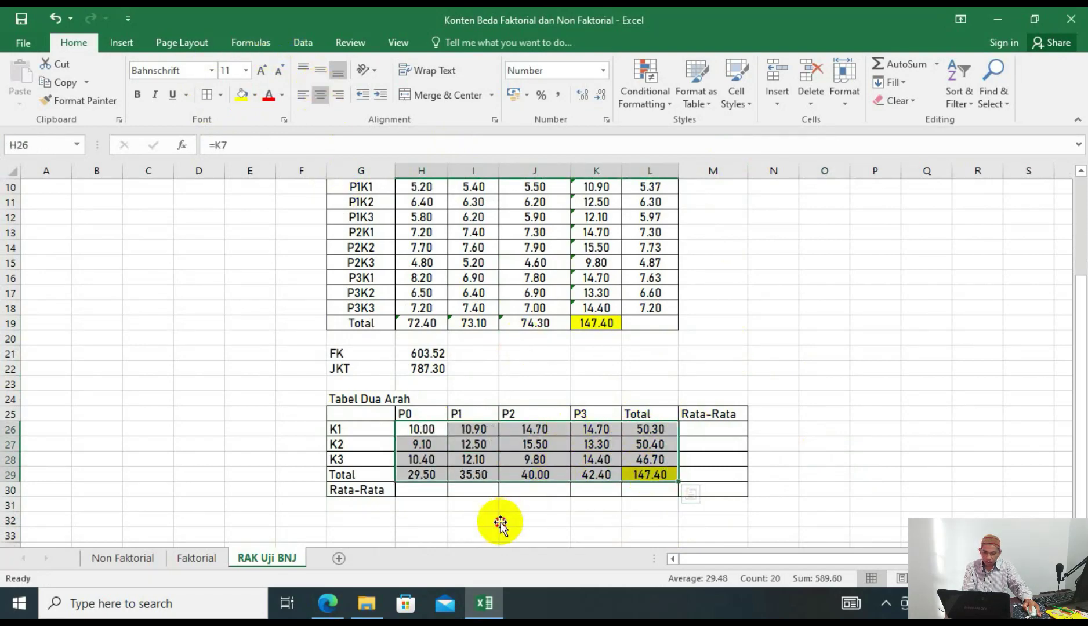
pyautogui.click(522, 516)
# Try to average the P0 column in H30 with =AVERAGE(H26:H28) and clear the cell again.
pyautogui.click(443, 490)
pyautogui.write('=average(')
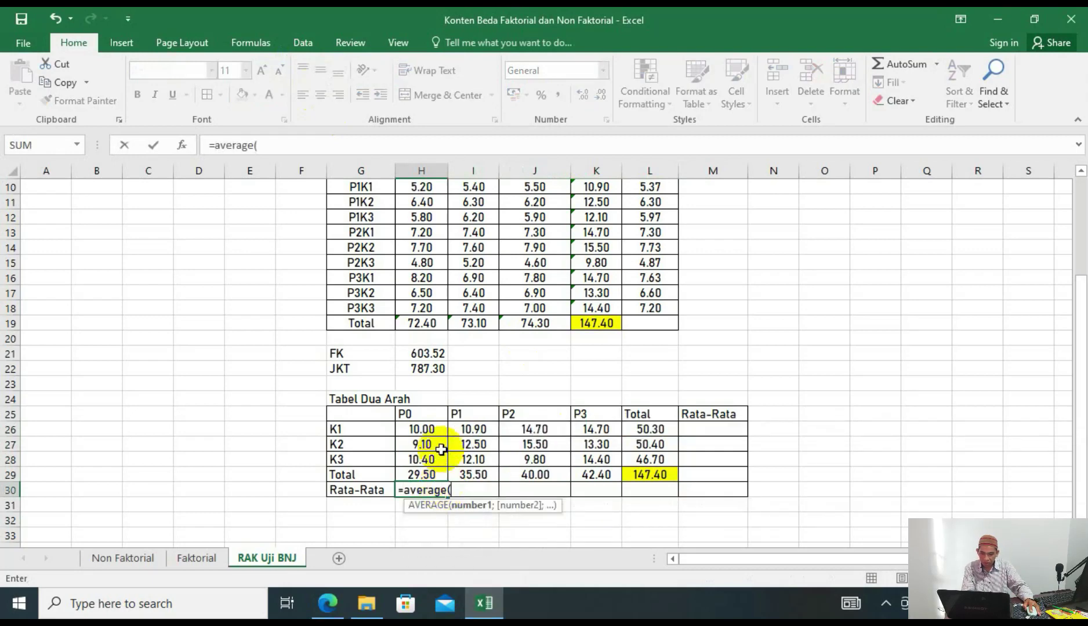
pyautogui.moveTo(435, 424); pyautogui.dragTo(430, 460)
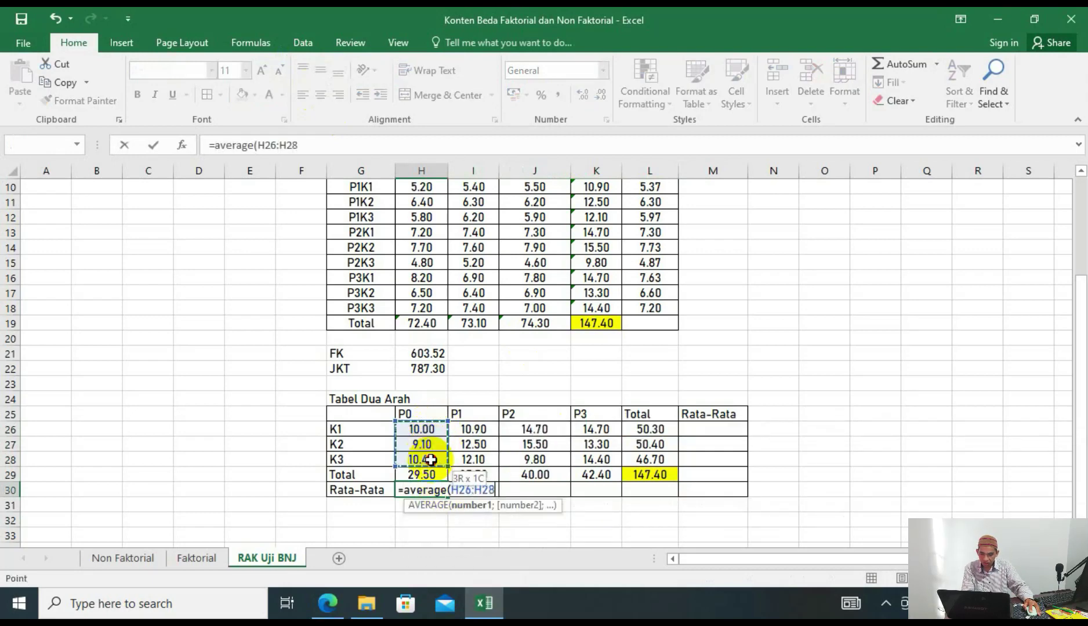
pyautogui.write(')')
pyautogui.press('Return')
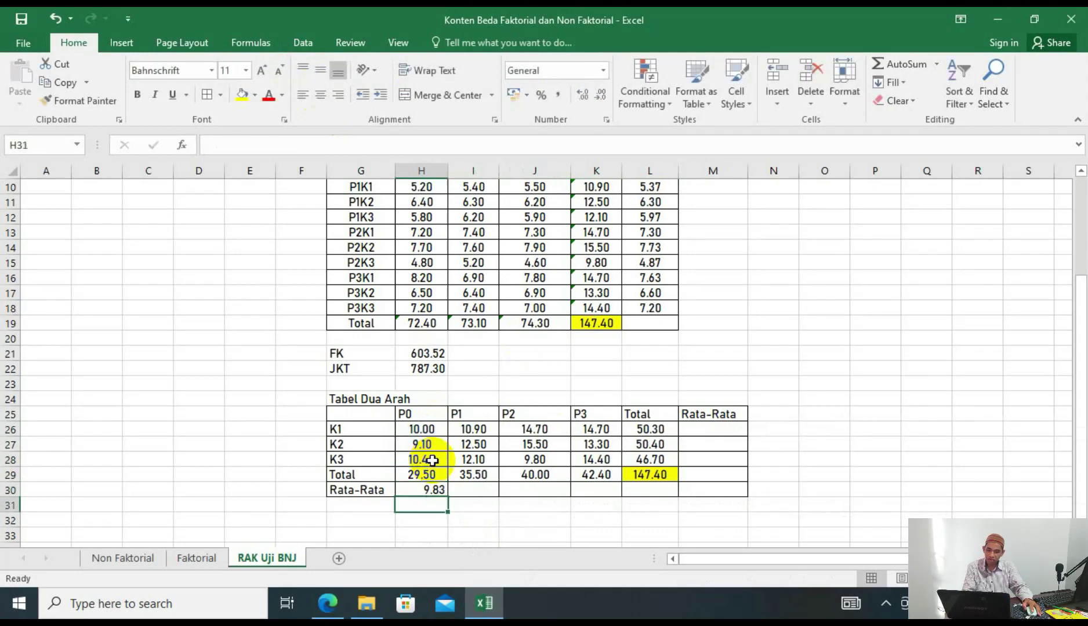
pyautogui.click(432, 493)
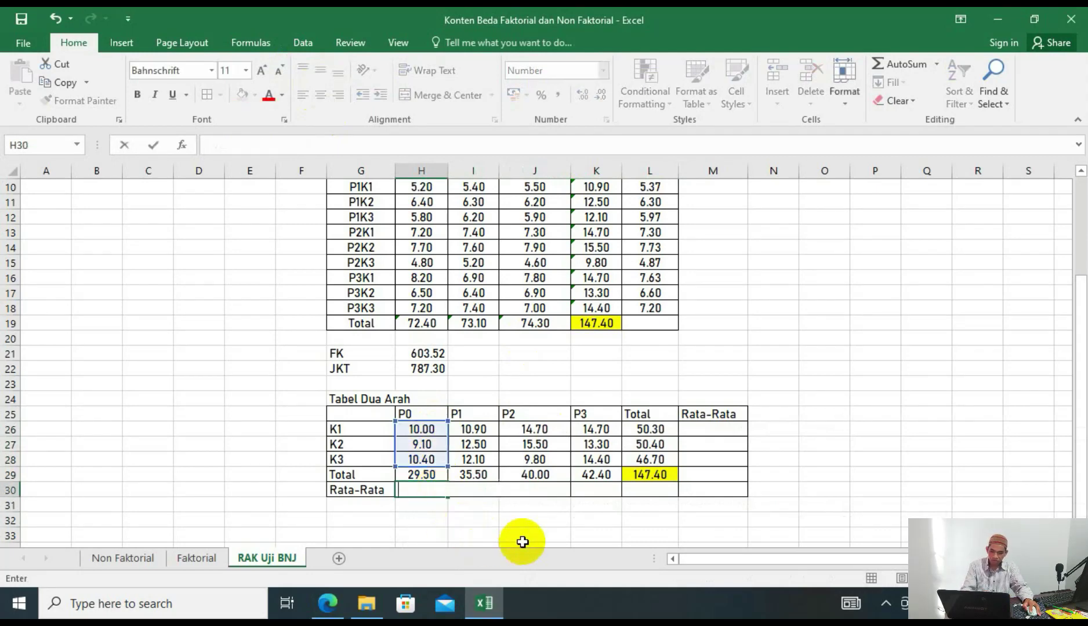
pyautogui.press('Delete')
# Calculate the P0 average in H30 with =H29/(3*3) and fill the formula across to K30.
pyautogui.write('=')
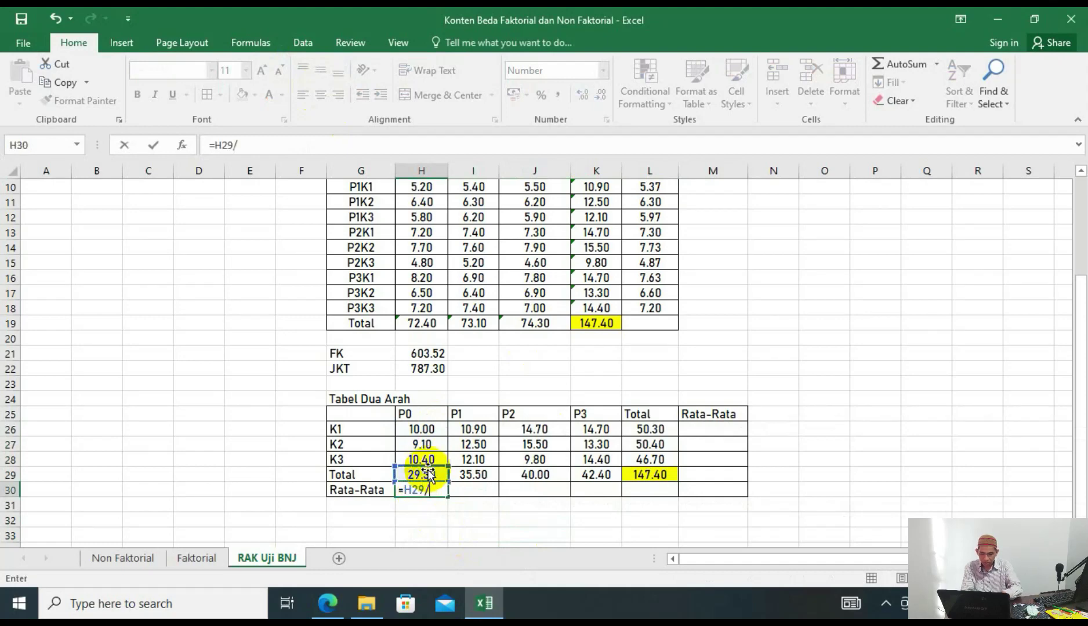
pyautogui.click(422, 474)
pyautogui.write('/(3*')
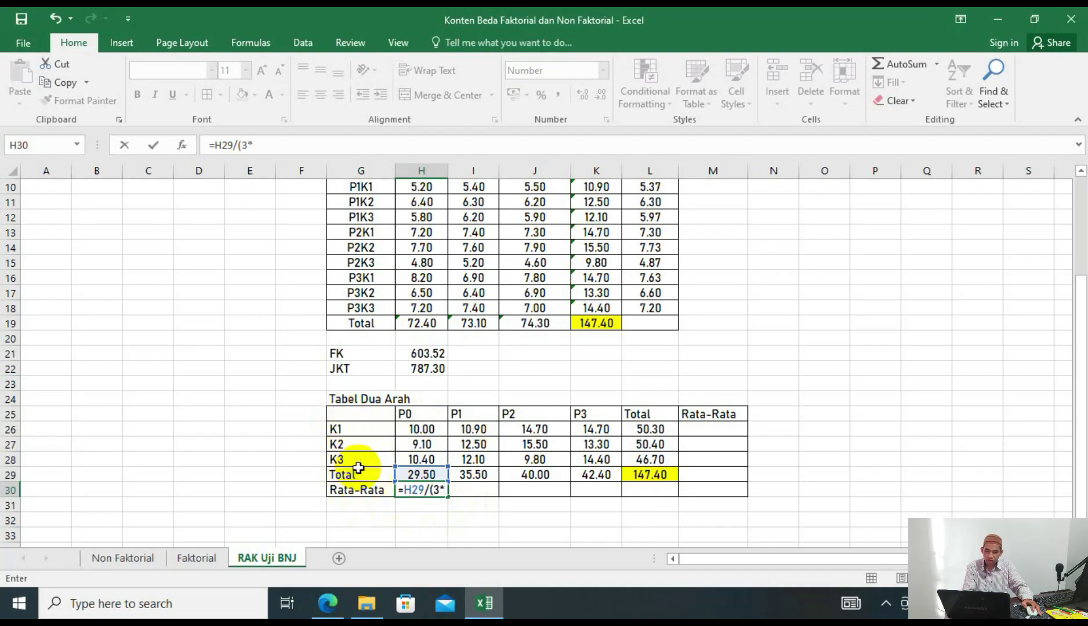
pyautogui.scroll(2, 371, 459)
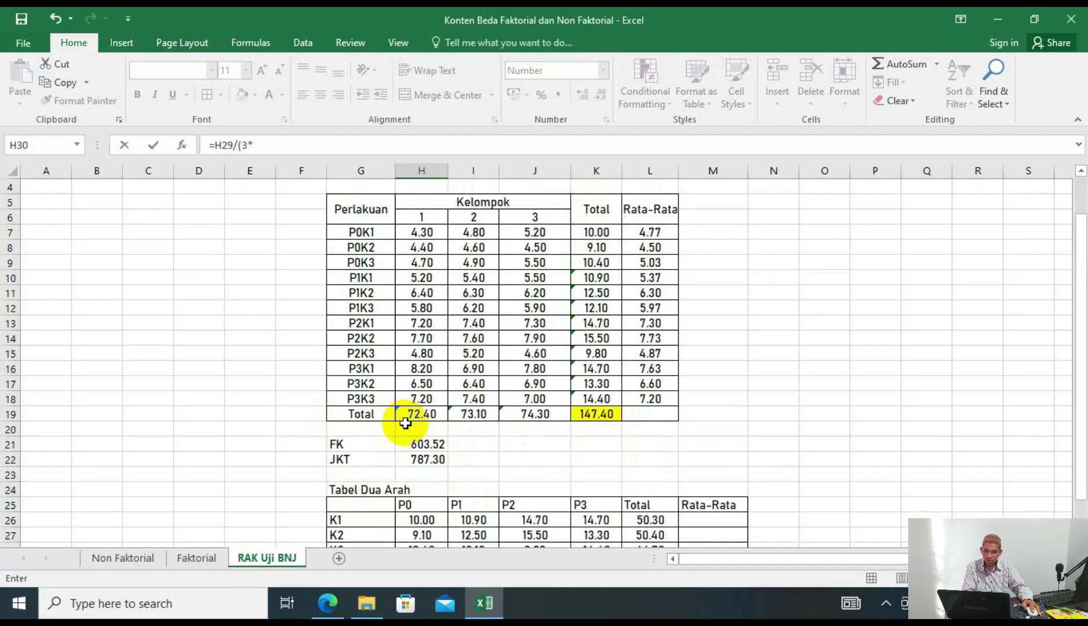
pyautogui.scroll(-3, 492, 447)
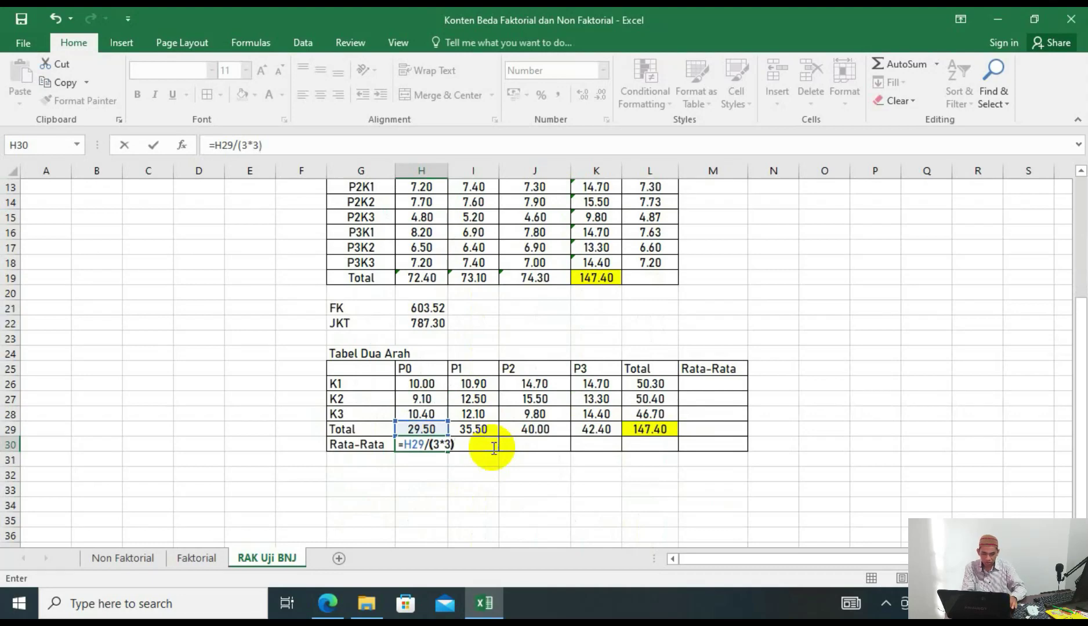
pyautogui.press('Return')
pyautogui.click(427, 445)
pyautogui.moveTo(448, 453); pyautogui.dragTo(598, 458)
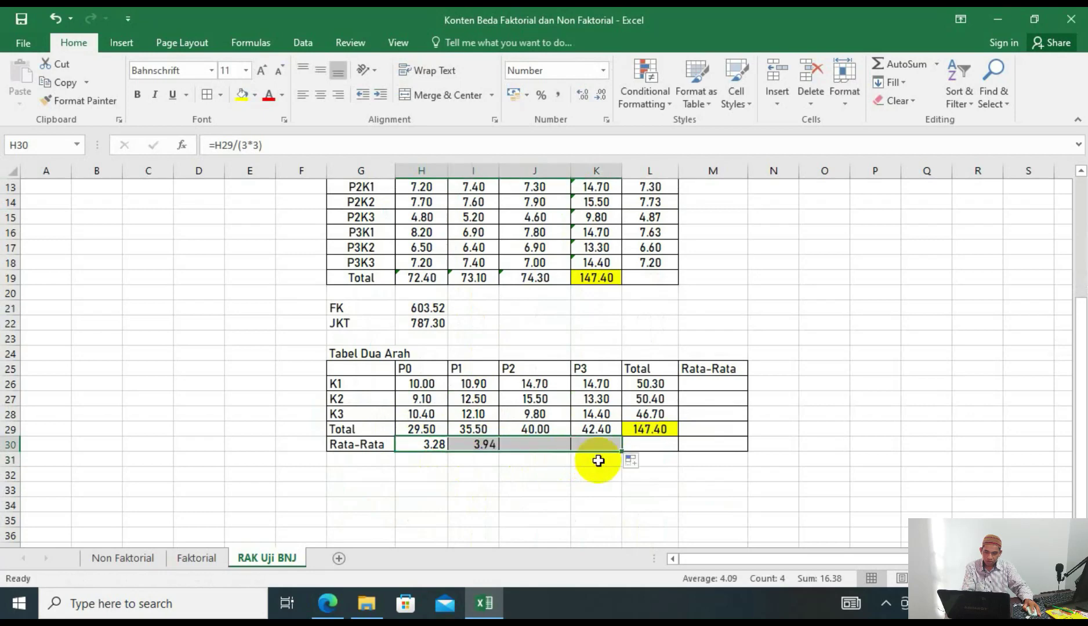
# Calculate the K1 average in M26 with =L26/(4*3) and fill the formula down to M28.
pyautogui.click(718, 381)
pyautogui.write('=')
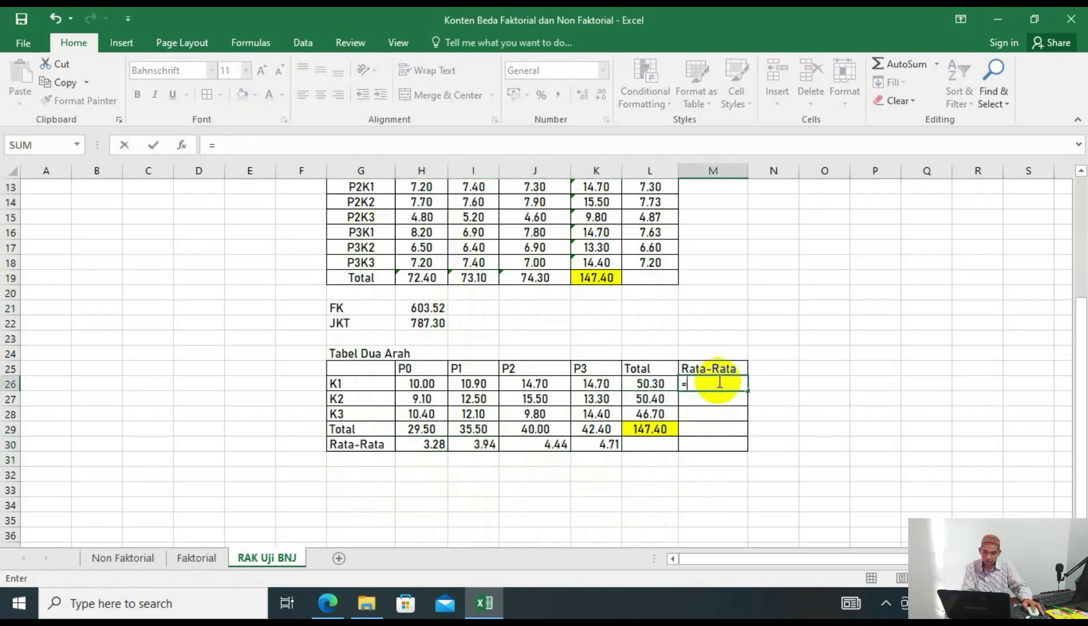
pyautogui.click(665, 383)
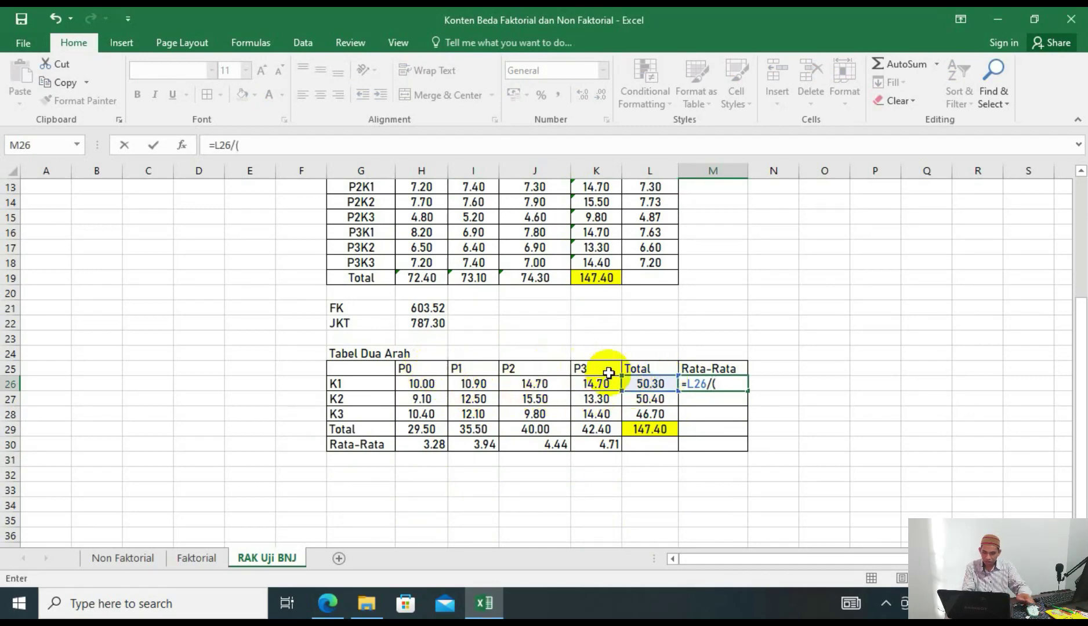
pyautogui.write('4*')
pyautogui.scroll(3, 522, 313)
pyautogui.scroll(-3, 441, 267)
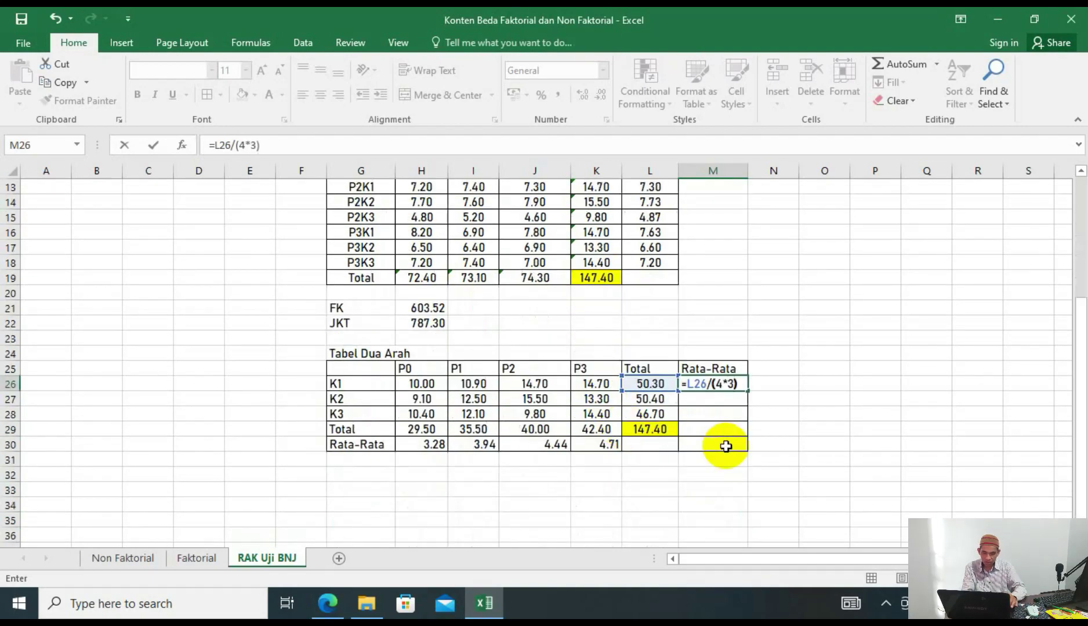
pyautogui.press('Return')
pyautogui.click(720, 384)
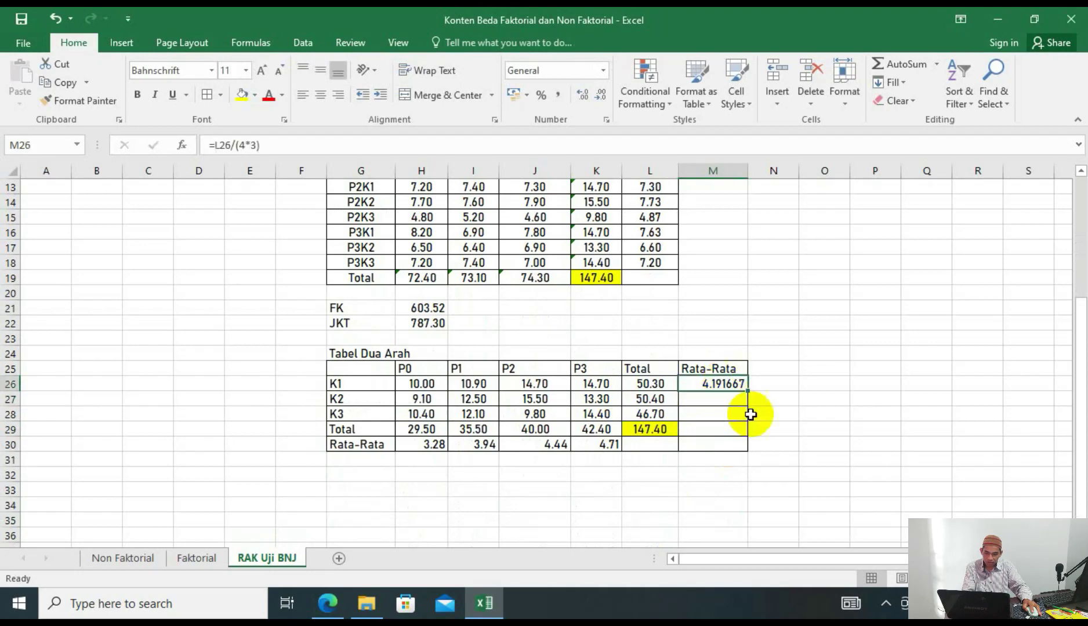
pyautogui.moveTo(749, 391); pyautogui.dragTo(753, 417)
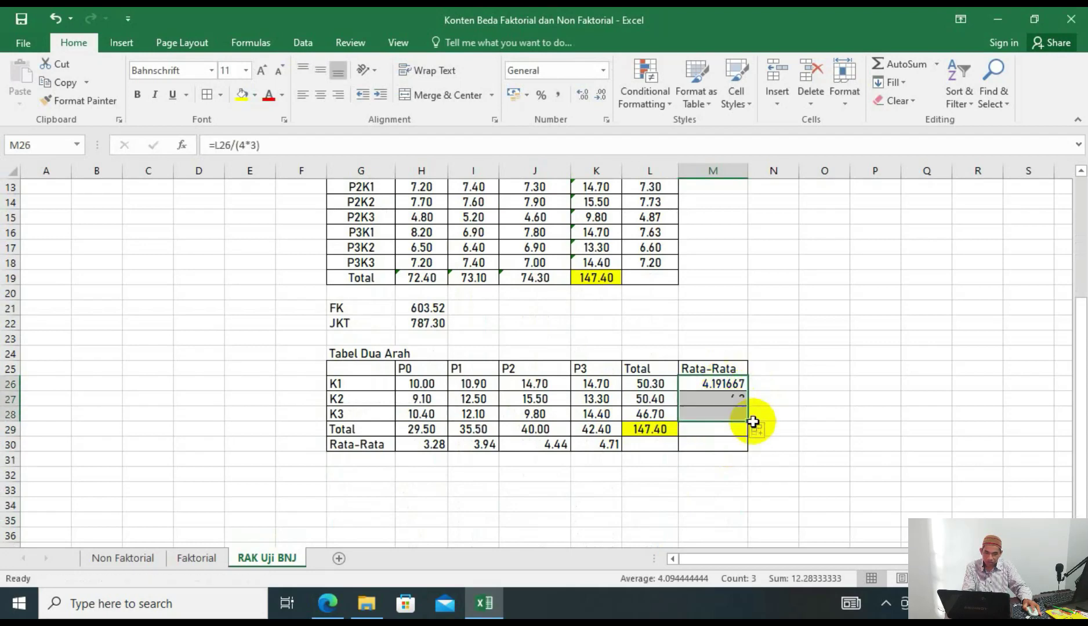
# Format the K averages in M26:M28 to two decimal places and center them.
pyautogui.click(602, 100)
pyautogui.click(601, 100)
pyautogui.click(602, 101)
pyautogui.click(601, 100)
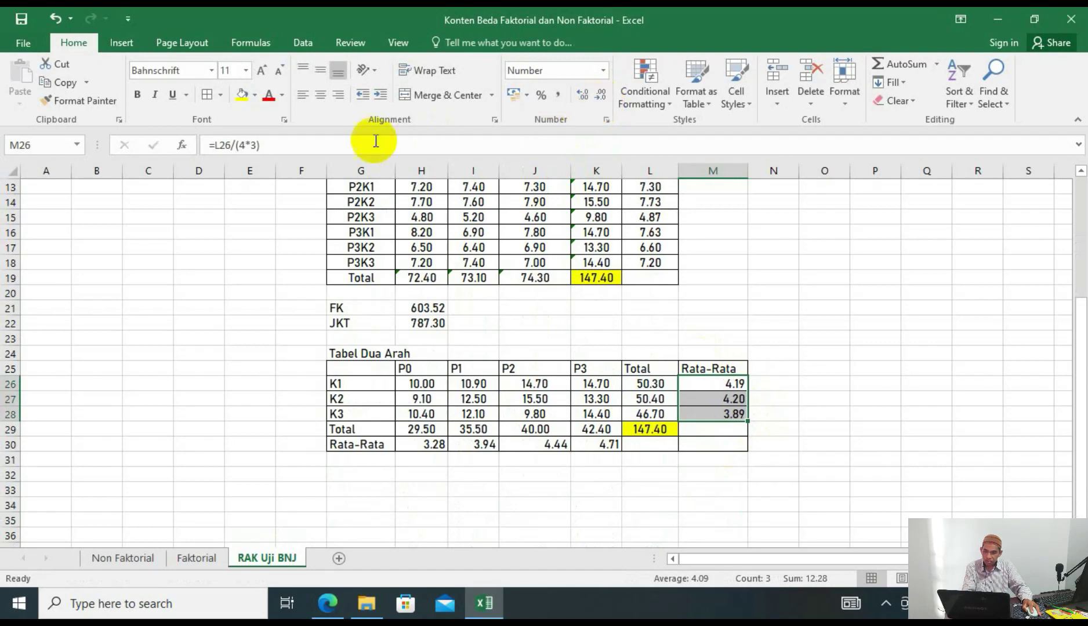
pyautogui.click(320, 94)
# Center the P averages in H30:K30 and the rest of the two-way table in G25:M30, including its headings.
pyautogui.moveTo(430, 442); pyautogui.dragTo(591, 444)
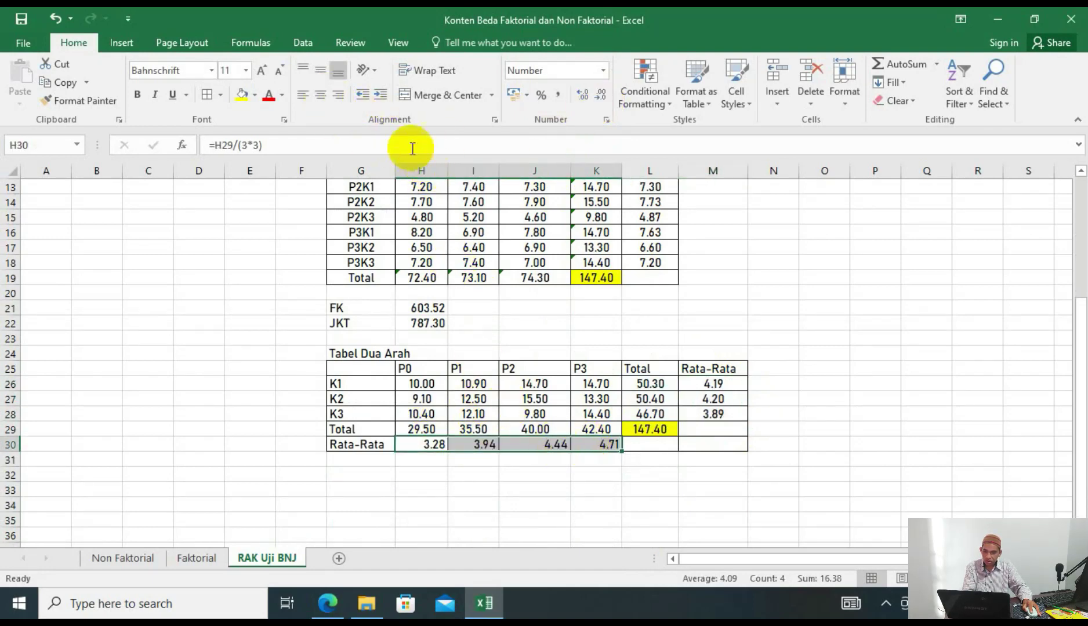
pyautogui.click(322, 101)
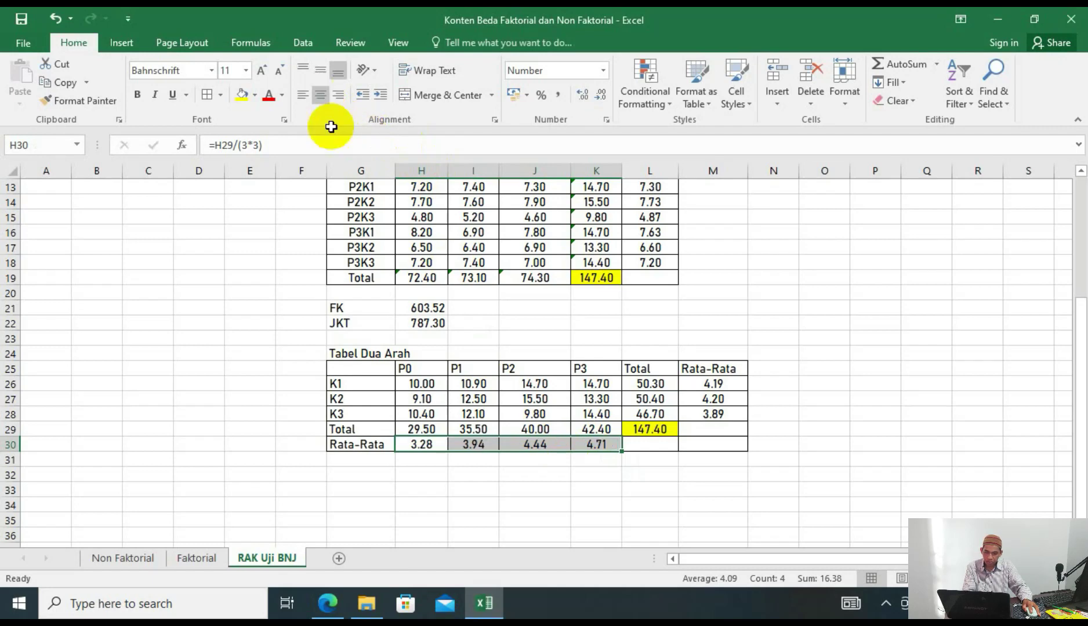
pyautogui.click(522, 473)
pyautogui.moveTo(363, 367); pyautogui.dragTo(698, 450)
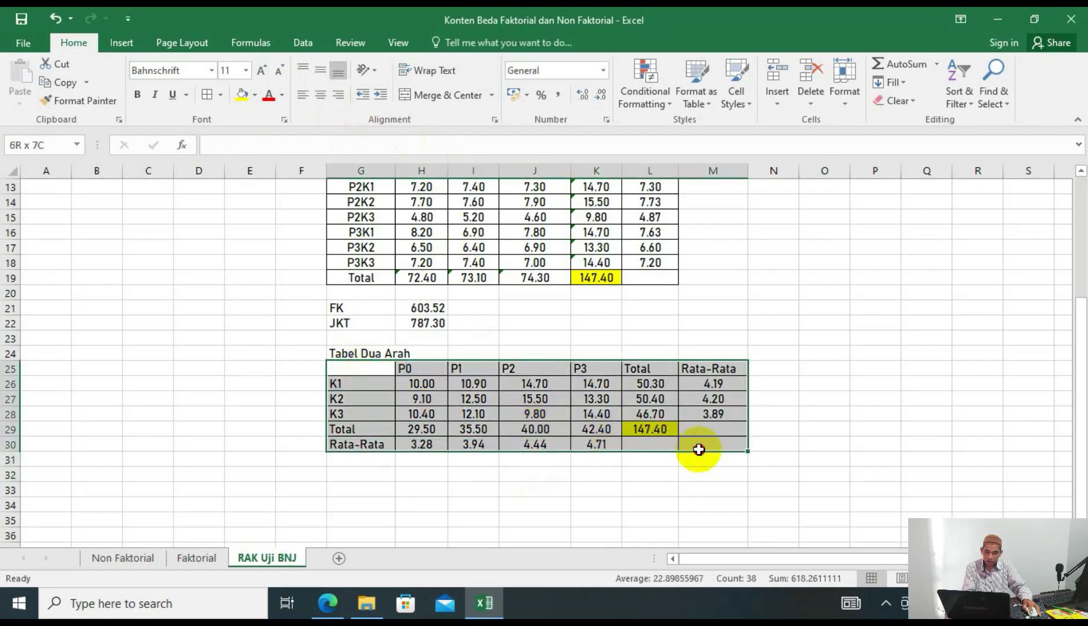
pyautogui.click(320, 94)
# Review the P averages in row 30 and the K averages in column M of the two-way table.
pyautogui.click(471, 444)
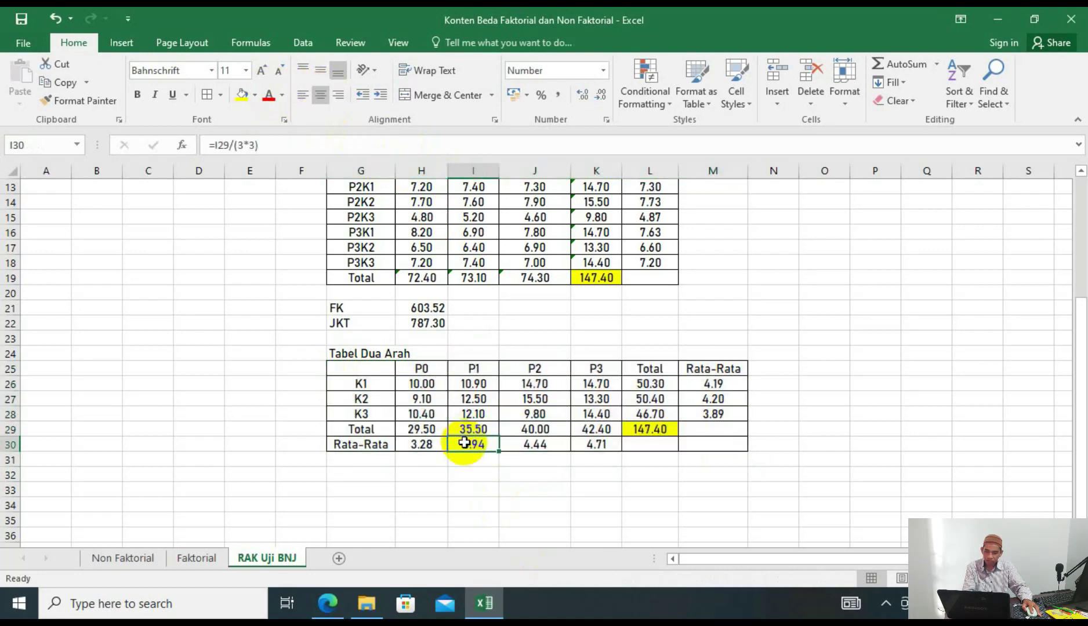
pyautogui.click(376, 384)
pyautogui.moveTo(376, 385); pyautogui.dragTo(377, 413)
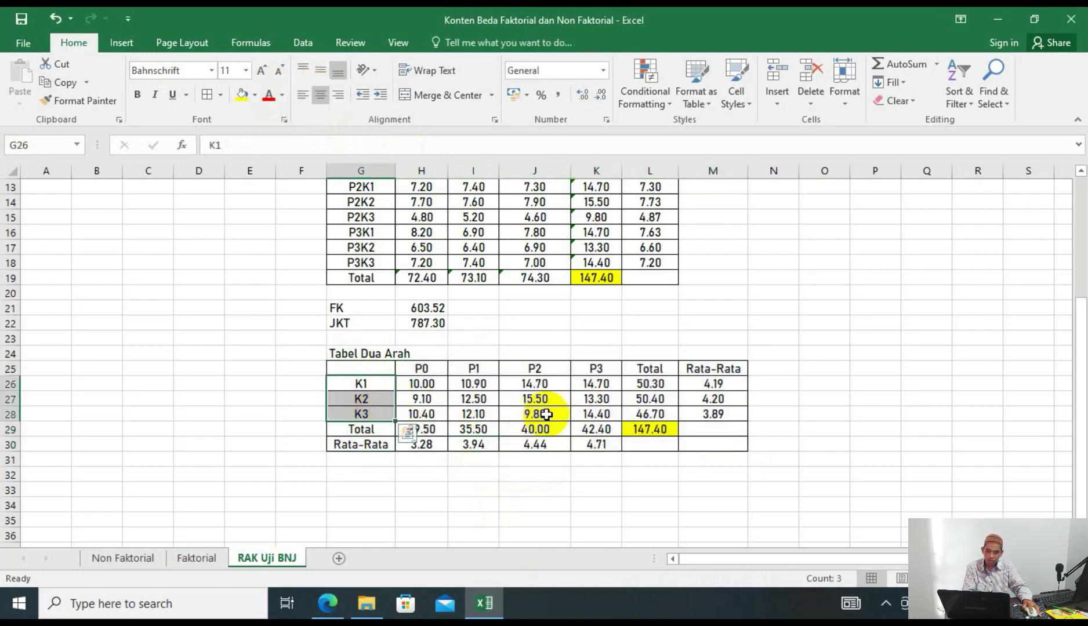
pyautogui.click(704, 388)
pyautogui.click(713, 423)
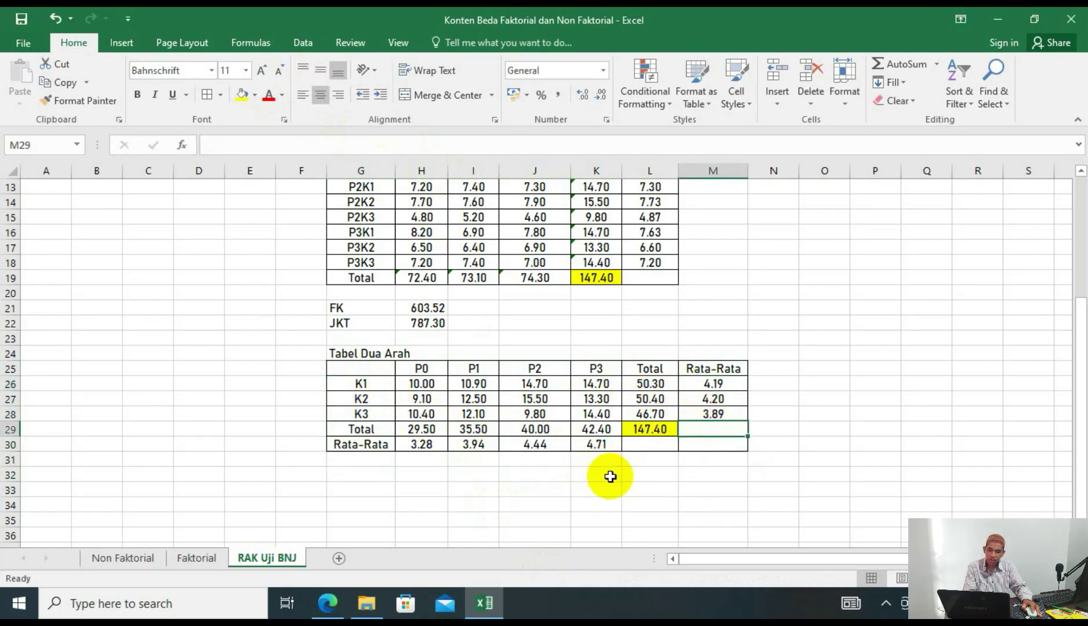
pyautogui.scroll(3, 610, 477)
pyautogui.scroll(-4, 639, 352)
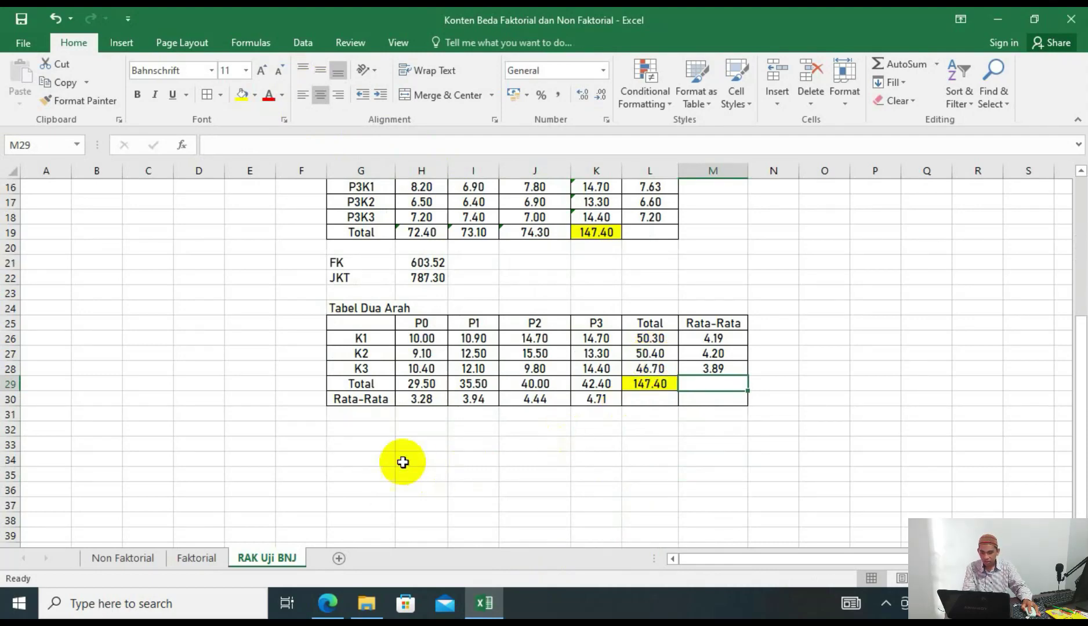
# Title a new table Anova in G32 and enter the headings Sk, Db, Jk, Kt and F Hitung in G33:K33.
pyautogui.click(363, 430)
pyautogui.write('An')
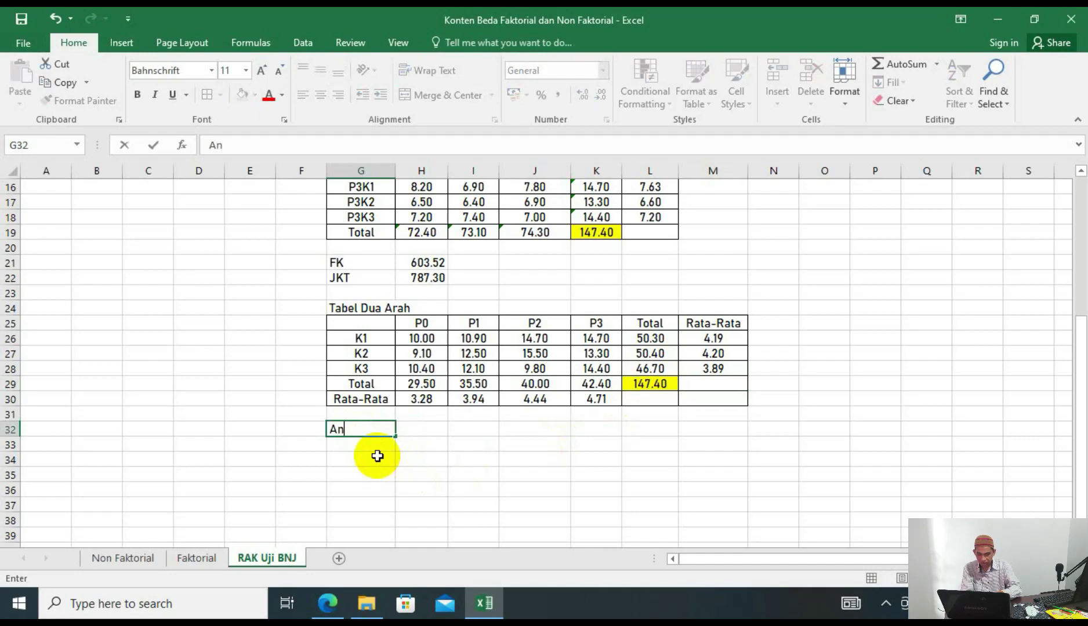
pyautogui.write('ova')
pyautogui.press('Return')
pyautogui.write('Sk')
pyautogui.press('Tab')
pyautogui.write('Db')
pyautogui.press('Tab')
pyautogui.write('Jk')
pyautogui.press('Tab')
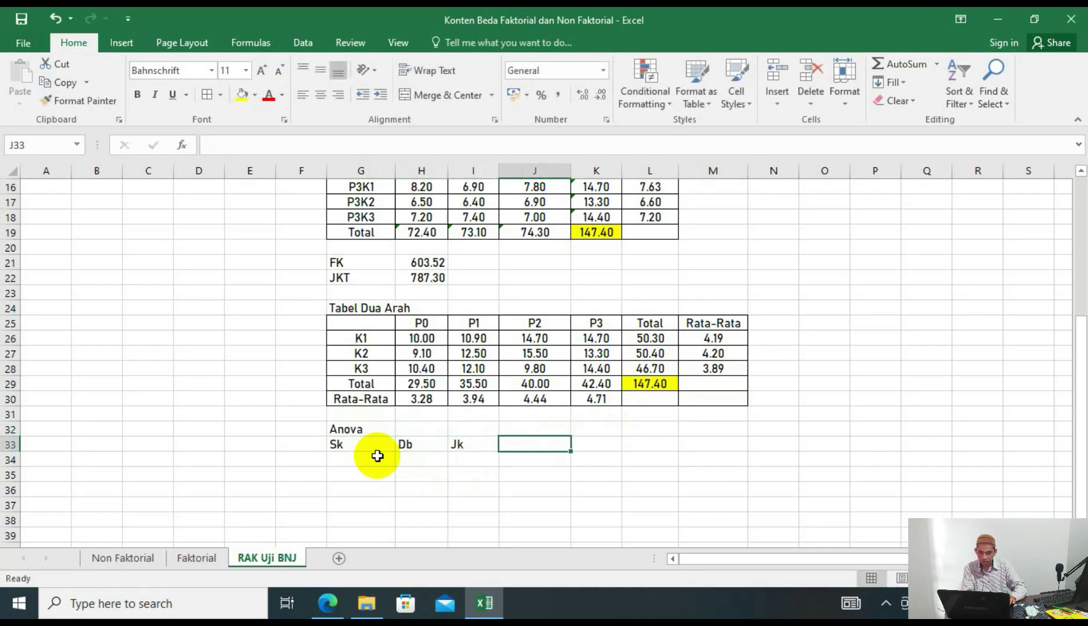
pyautogui.write('Kt')
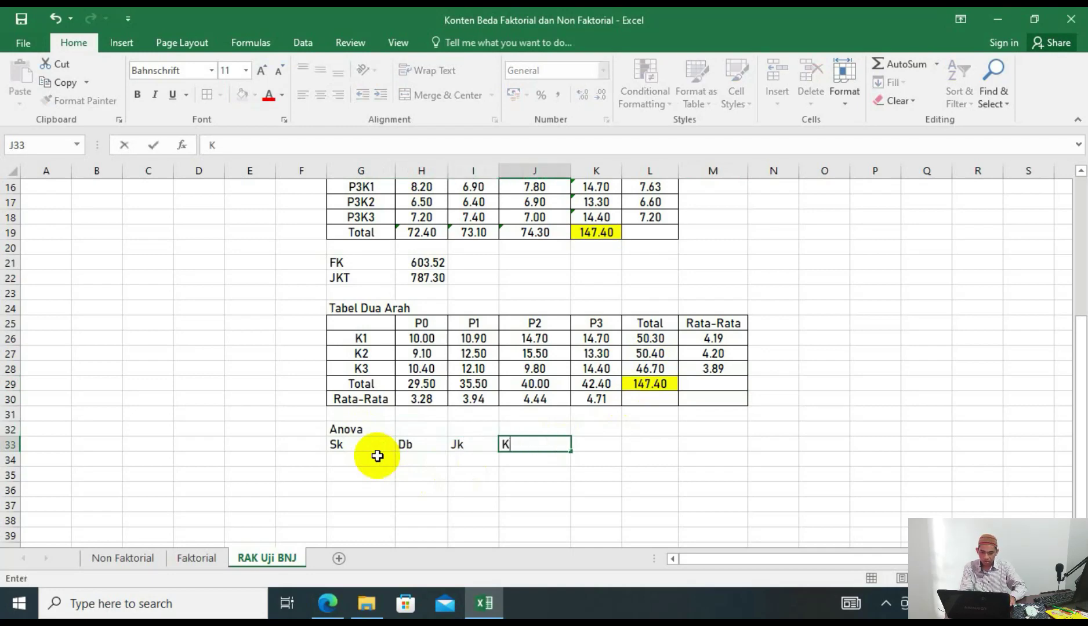
pyautogui.press('Tab')
pyautogui.write('F')
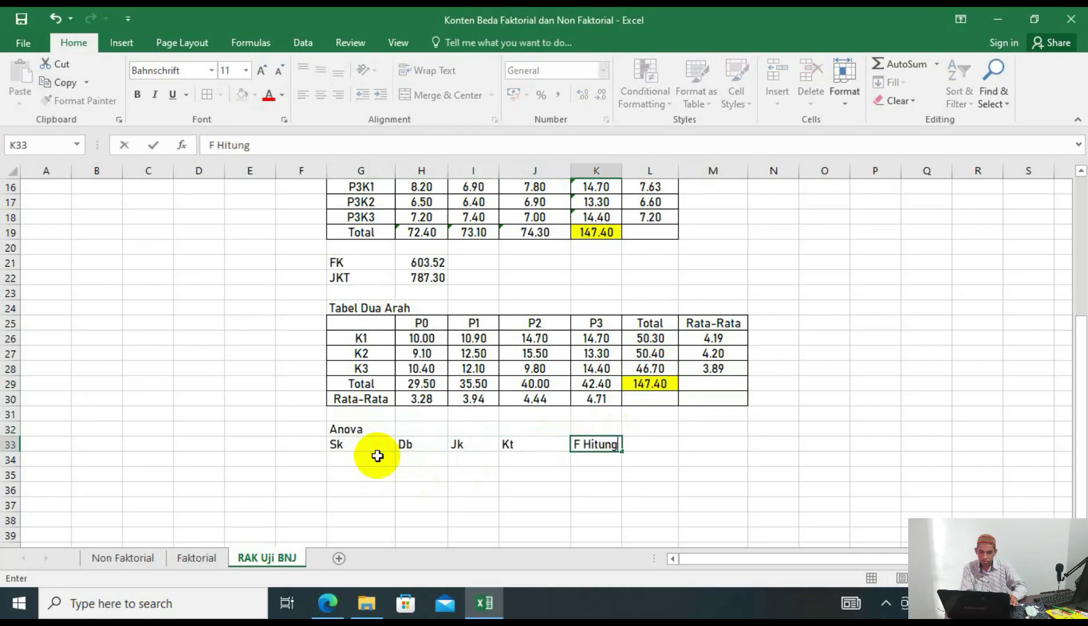
# Add the Anova subheadings 5% in L34 and 1% in M34, and the heading Ket in N33.
pyautogui.press('Tab')
pyautogui.press('Down')
pyautogui.write('5')
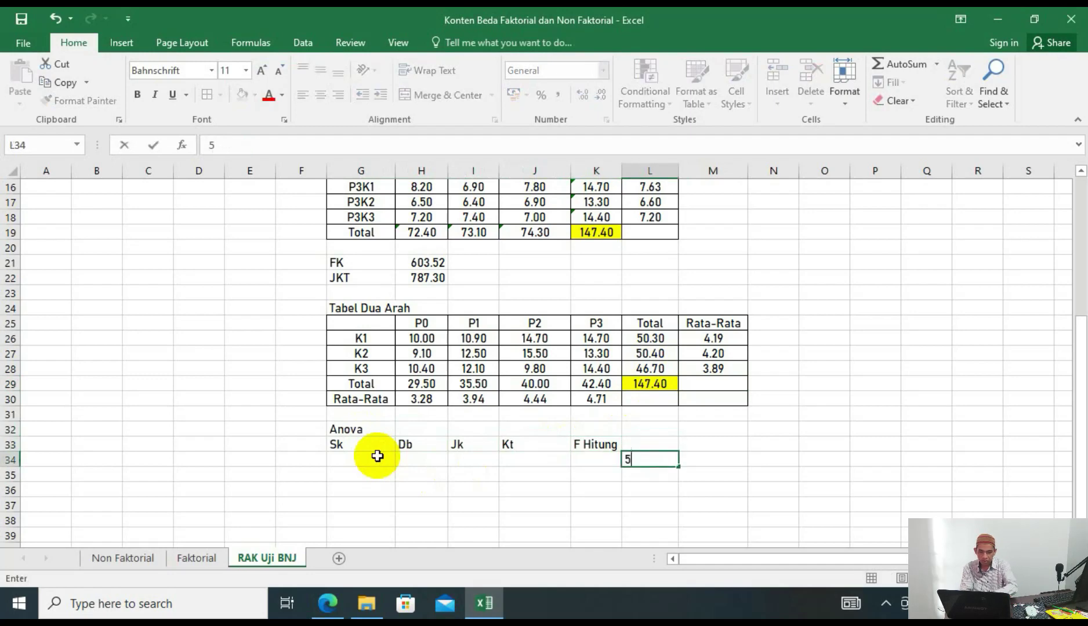
pyautogui.press('Tab')
pyautogui.write('1')
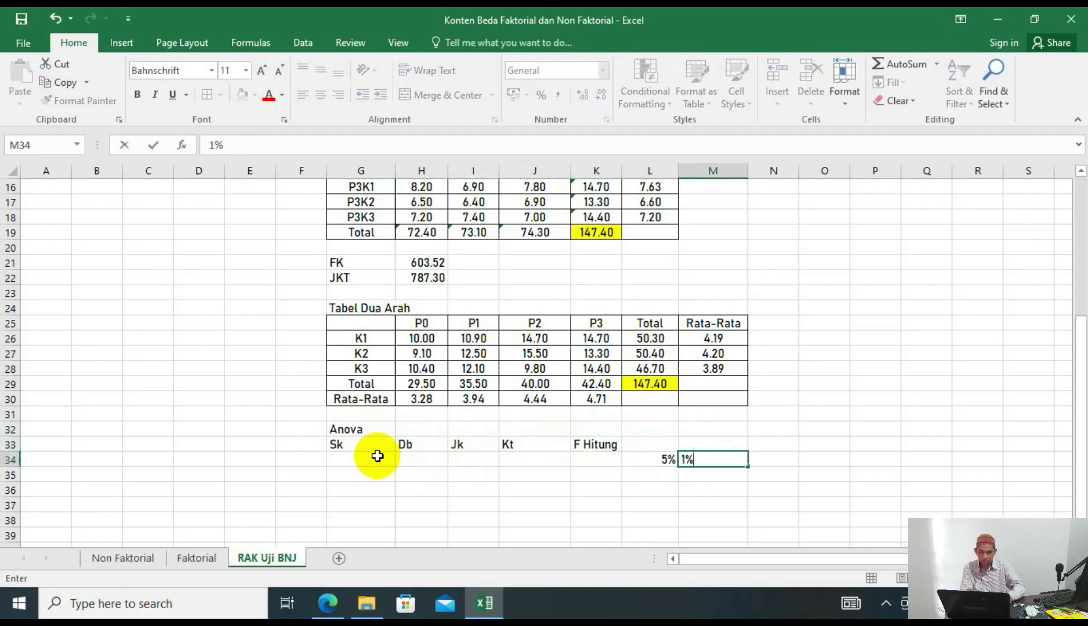
pyautogui.press('Tab')
pyautogui.press('Up')
pyautogui.write('Ket')
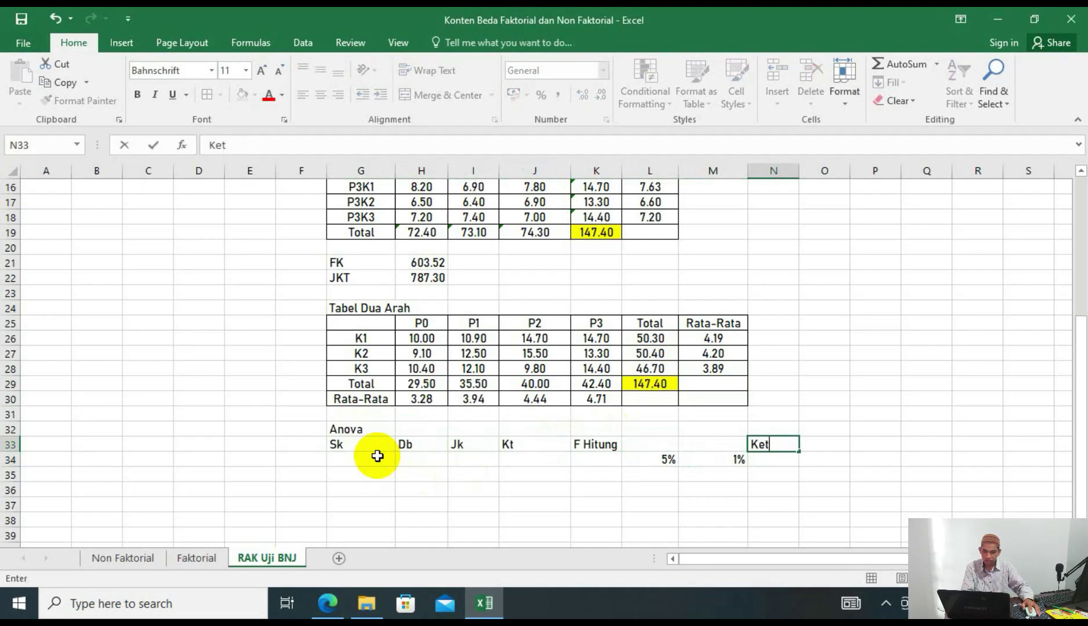
pyautogui.click(588, 472)
# Merge and center the Sk heading across G33:G34 and the Db heading across H33:H34, with middle vertical alignment.
pyautogui.click(368, 448)
pyautogui.moveTo(367, 448); pyautogui.dragTo(366, 463)
pyautogui.click(448, 95)
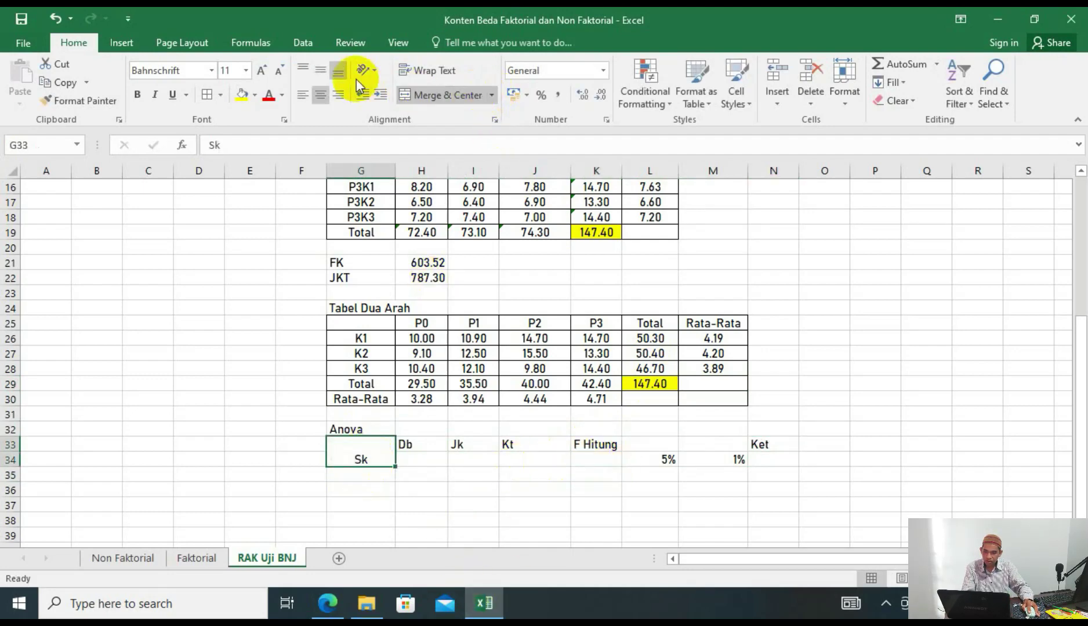
pyautogui.click(320, 70)
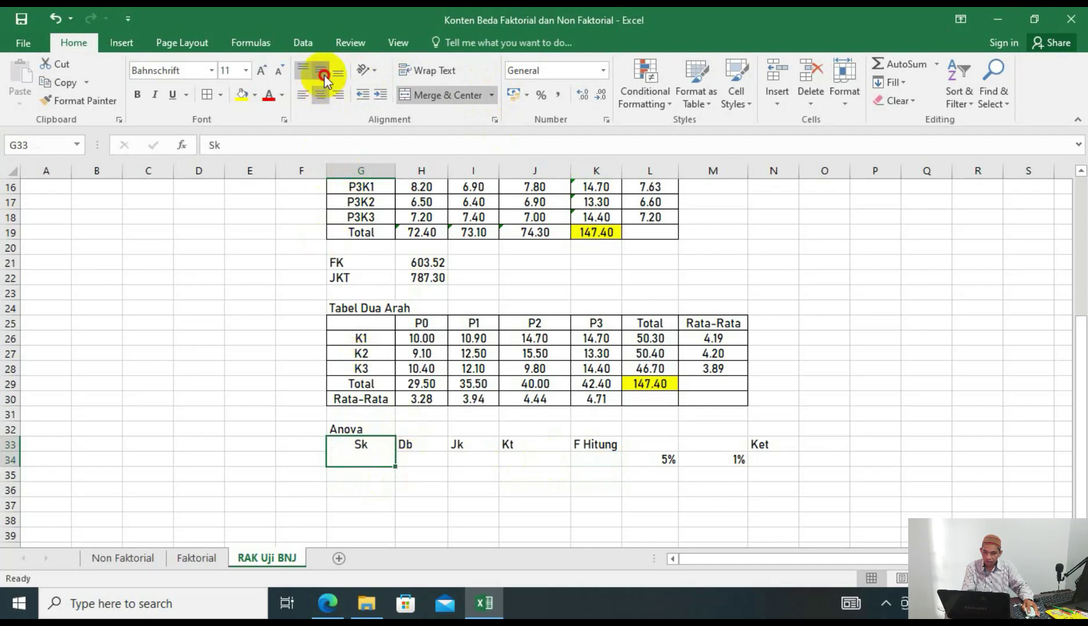
pyautogui.moveTo(422, 445); pyautogui.dragTo(422, 460)
pyautogui.click(408, 95)
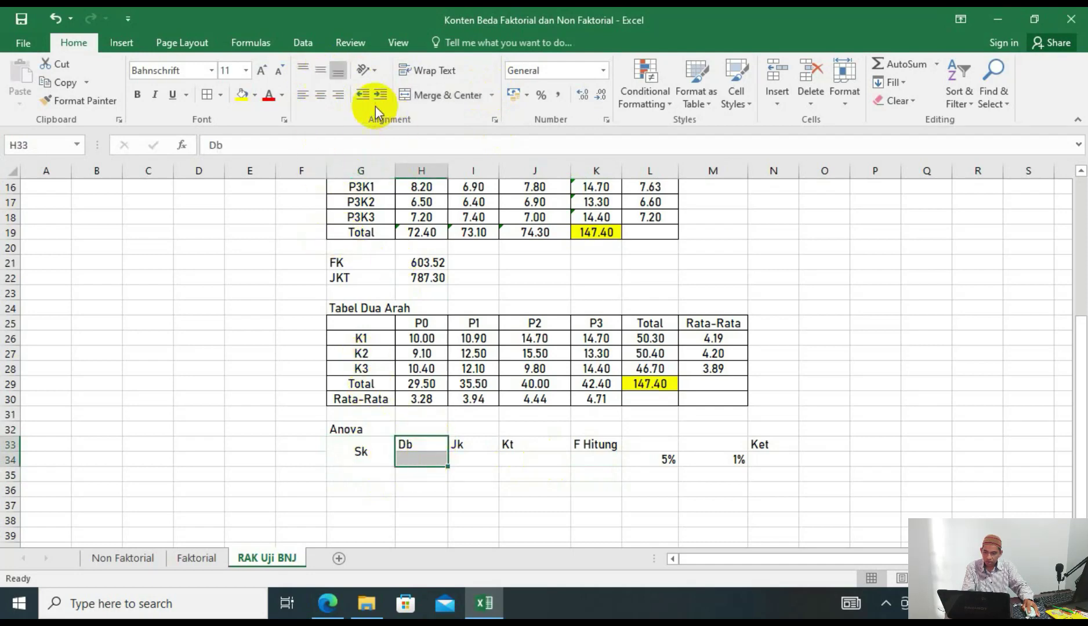
pyautogui.click(320, 71)
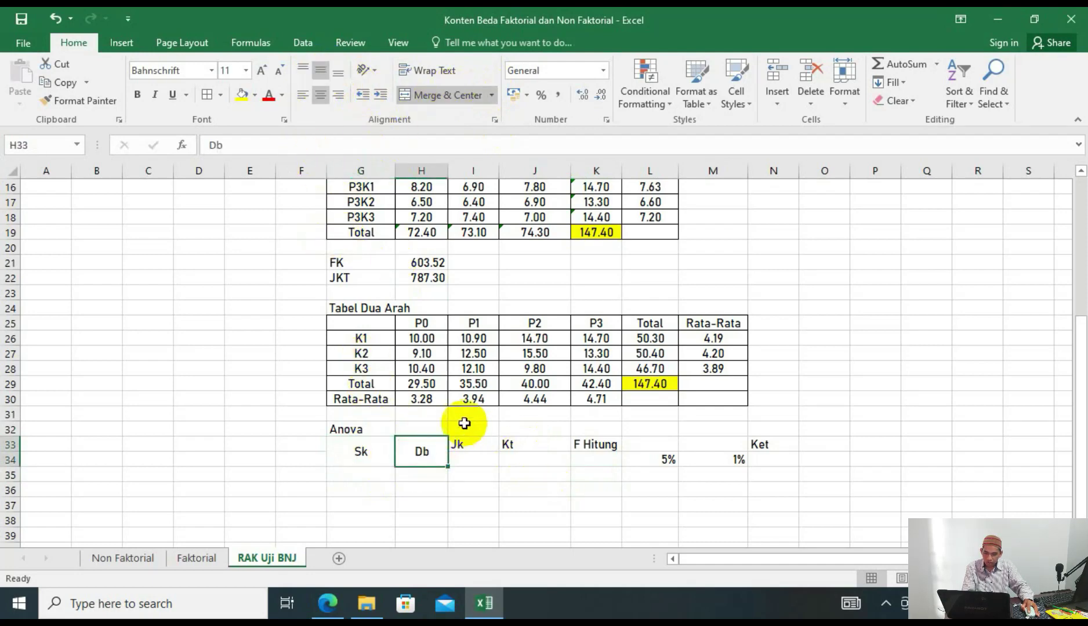
# Merge and middle-center the Jk, Kt and F Hitung headings across rows 33 and 34 of columns I, J and K.
pyautogui.moveTo(469, 444); pyautogui.dragTo(473, 458)
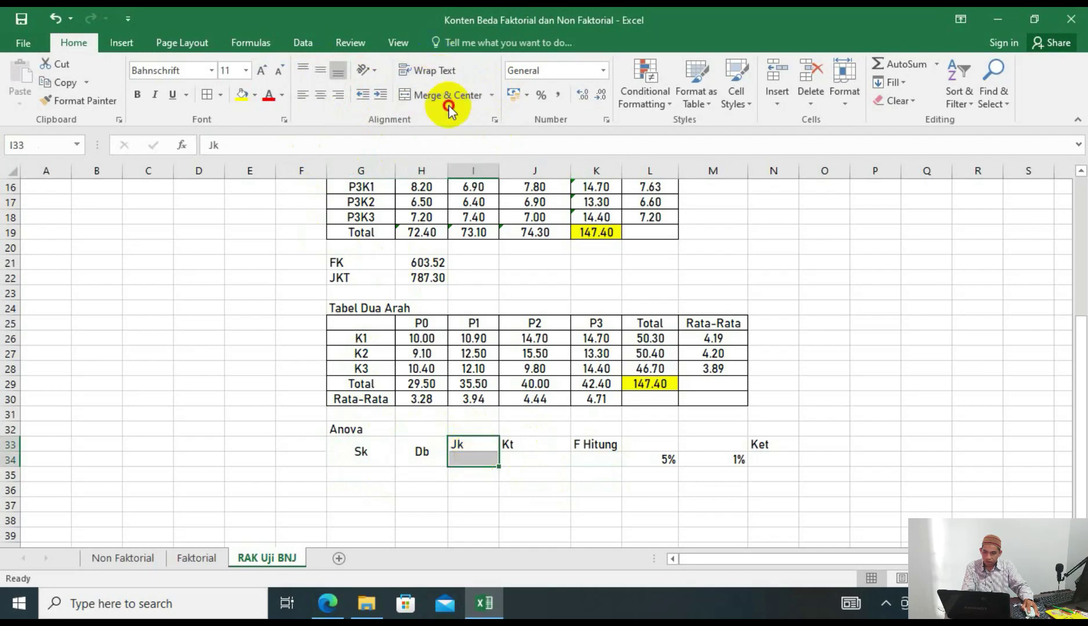
pyautogui.click(449, 96)
pyautogui.click(320, 70)
pyautogui.moveTo(544, 450); pyautogui.dragTo(549, 463)
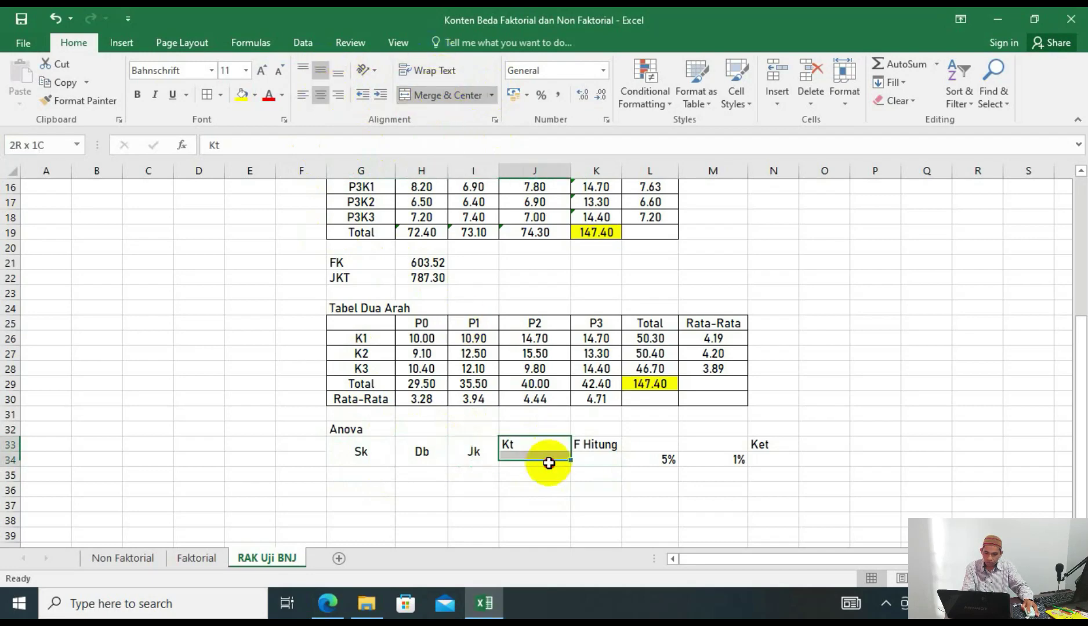
pyautogui.click(448, 95)
pyautogui.click(320, 71)
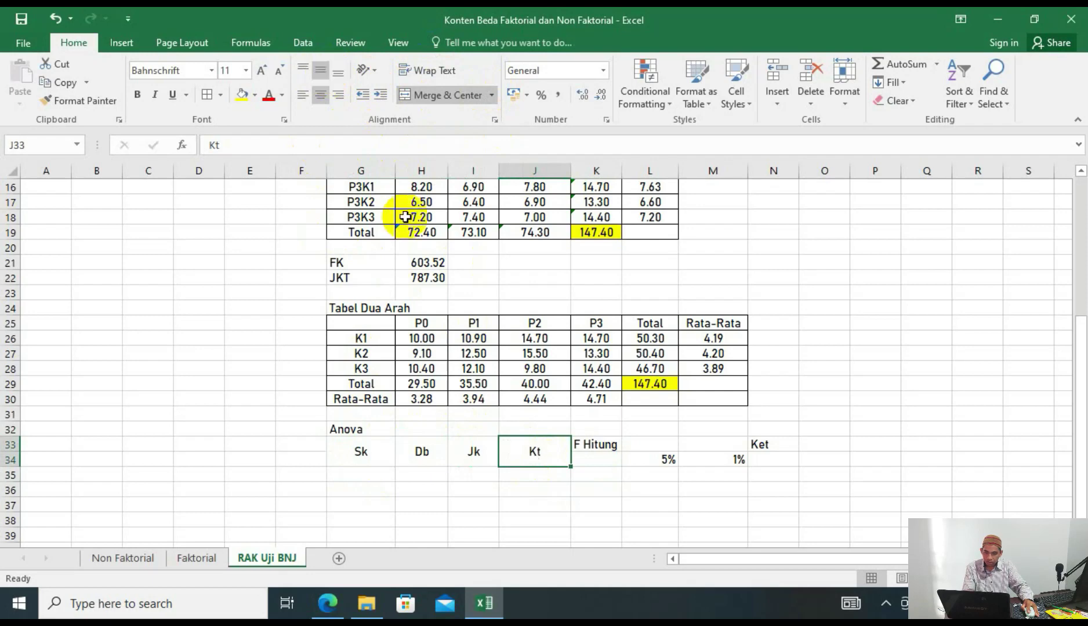
pyautogui.moveTo(595, 446); pyautogui.dragTo(598, 459)
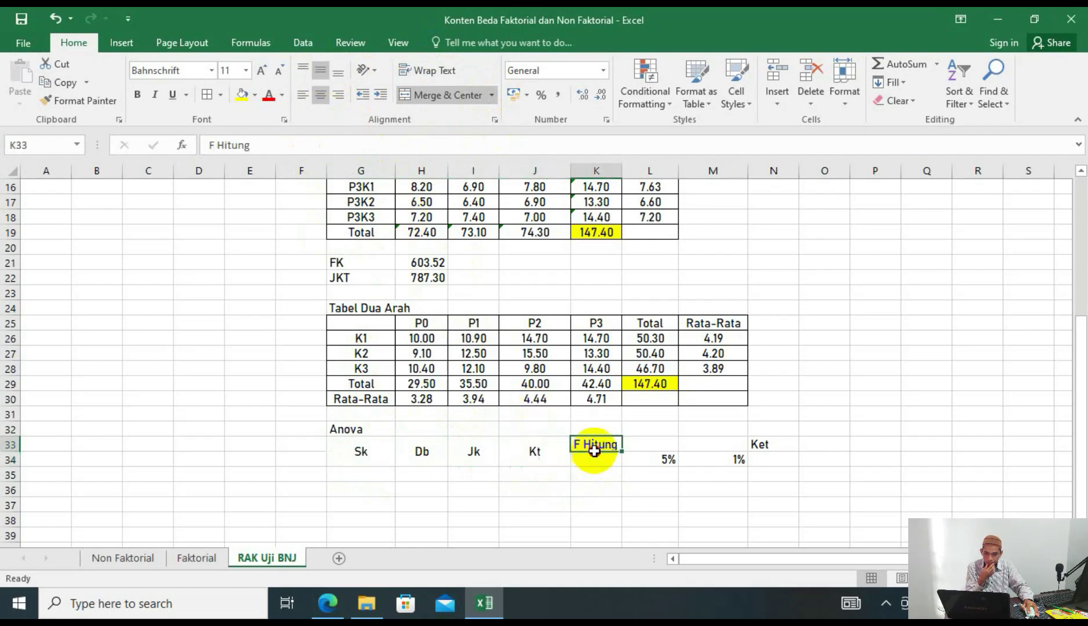
pyautogui.click(435, 93)
pyautogui.click(320, 71)
# Center the 5% and 1% subheadings, and merge L33:M33 above them with the heading F Tabel.
pyautogui.moveTo(657, 447); pyautogui.dragTo(687, 445)
pyautogui.click(670, 460)
pyautogui.click(320, 95)
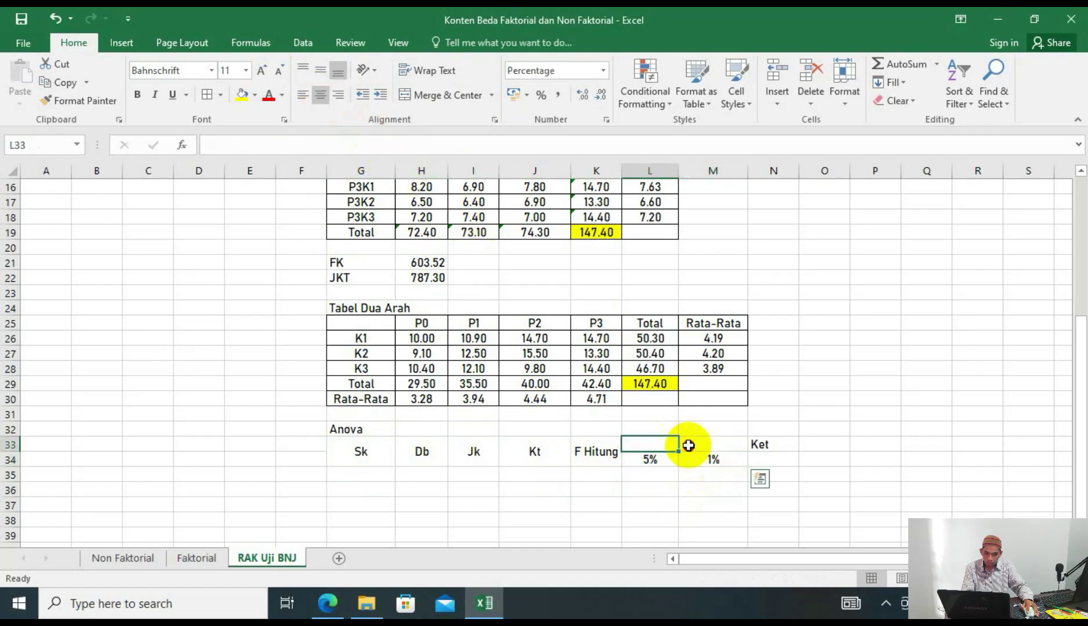
pyautogui.click(448, 99)
pyautogui.write('F Tabel')
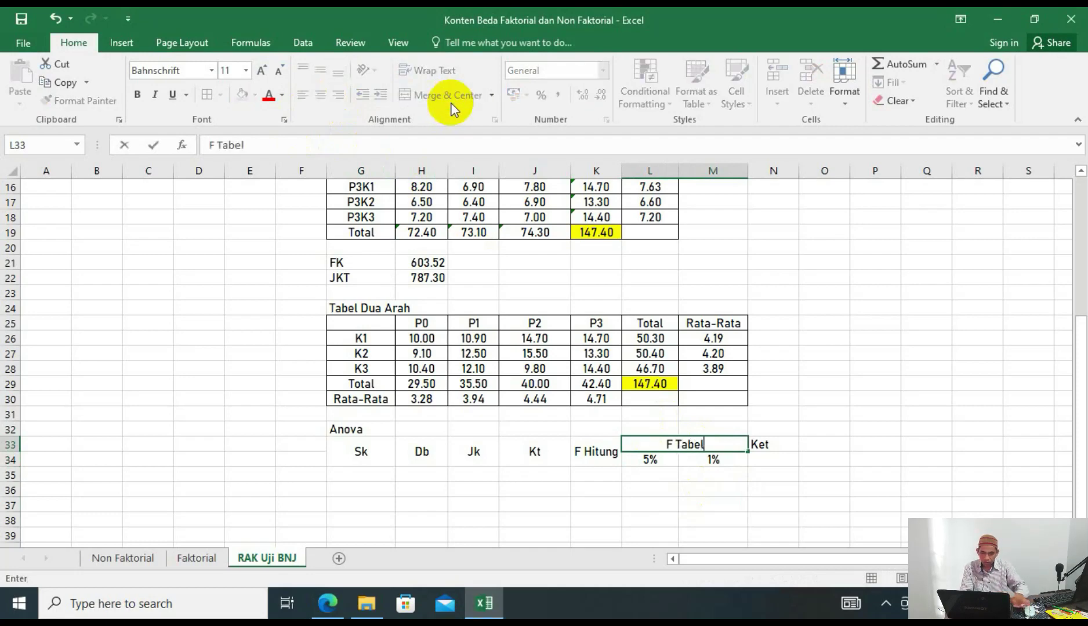
# Merge the Ket heading across N33:N34 and center it horizontally and vertically.
pyautogui.click(802, 469)
pyautogui.moveTo(780, 444); pyautogui.dragTo(784, 463)
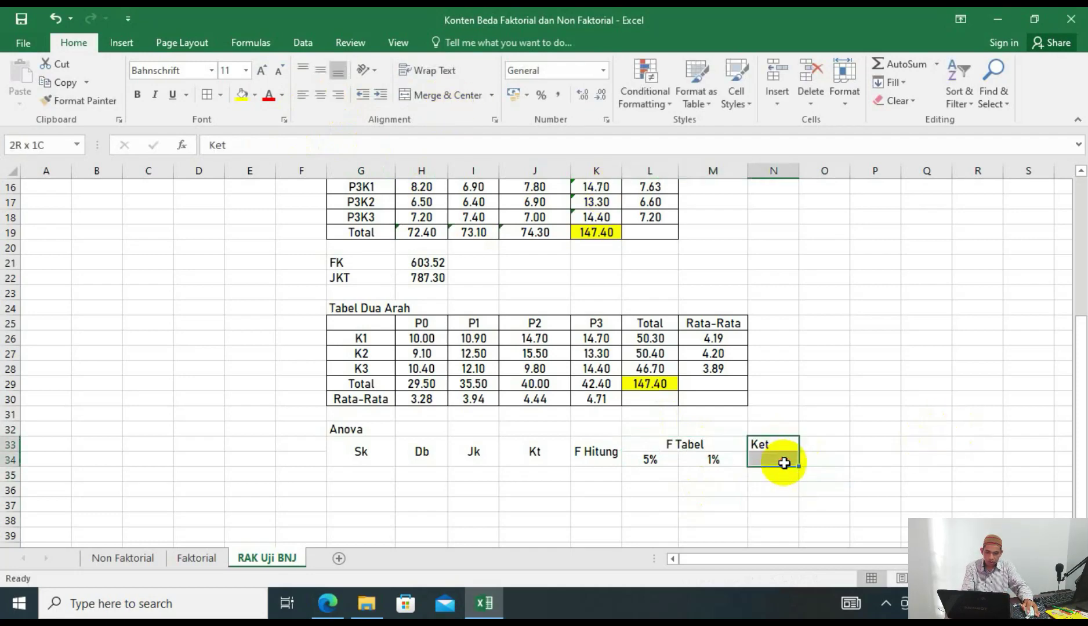
pyautogui.click(430, 92)
pyautogui.click(326, 69)
# Enter the first Anova source labels, Perlakuan in G35 and Kelompok in G36.
pyautogui.click(369, 473)
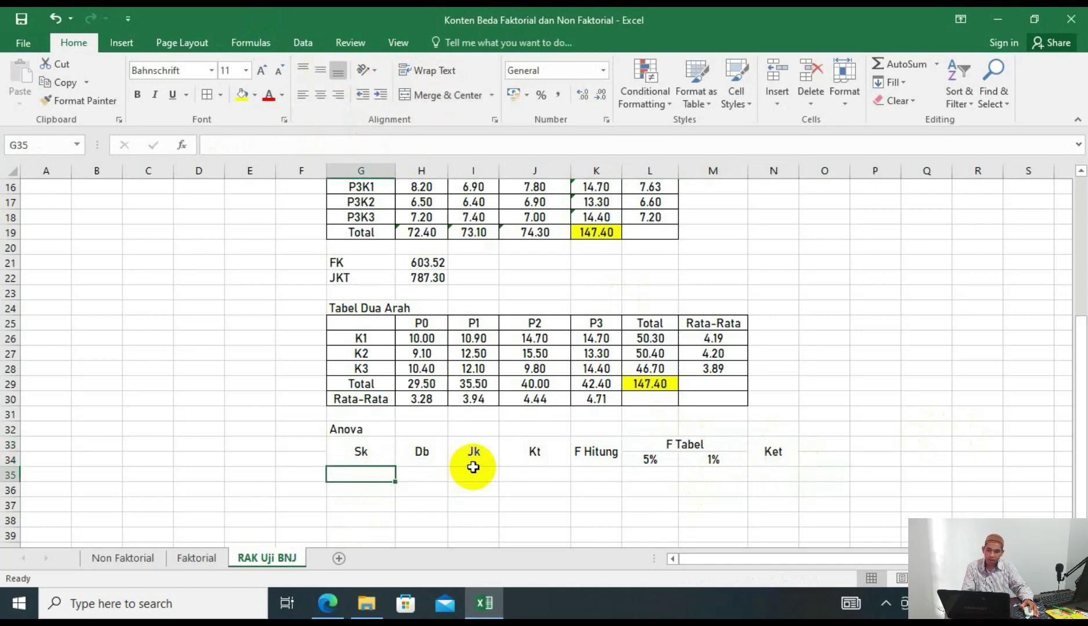
pyautogui.scroll(2, 473, 406)
pyautogui.scroll(-2, 475, 313)
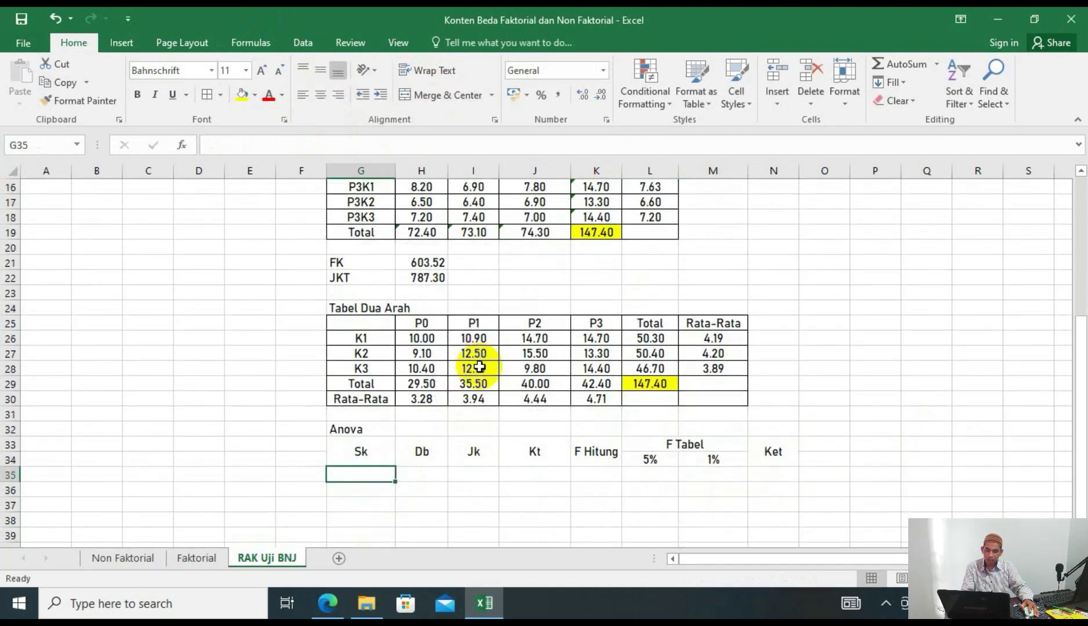
pyautogui.scroll(-1, 483, 384)
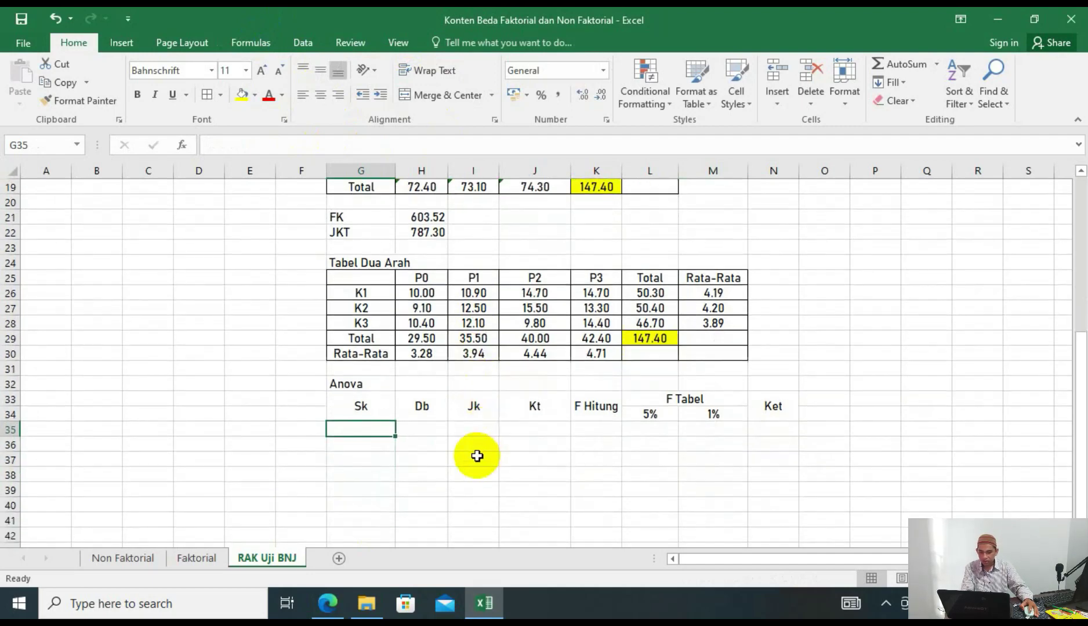
pyautogui.write('Perlakuan')
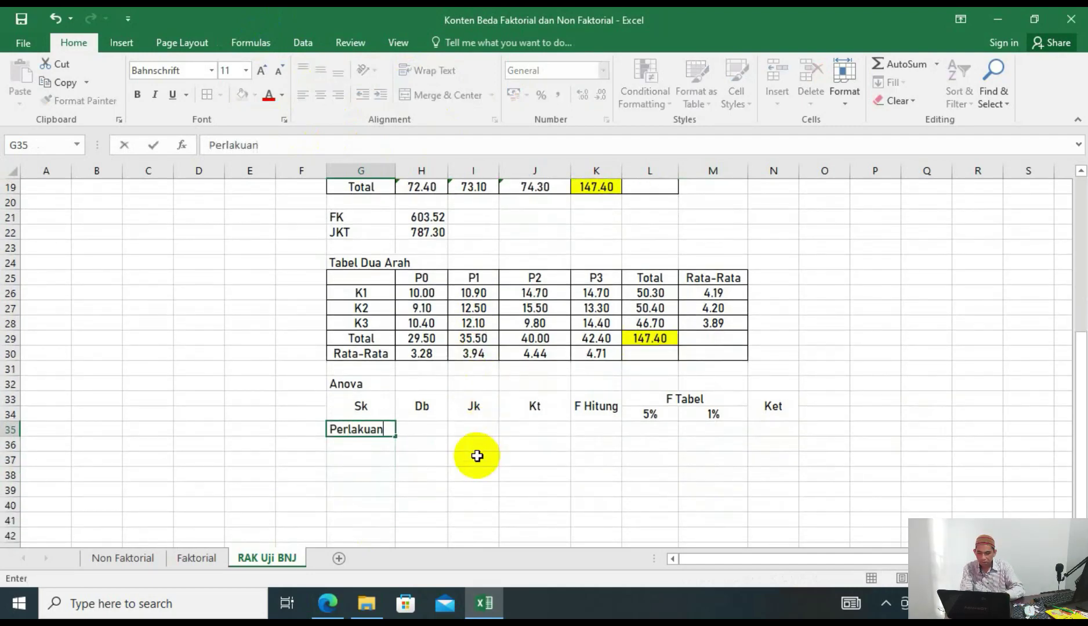
pyautogui.press('Left')
pyautogui.press('Down')
pyautogui.press('Right')
pyautogui.press('Up')
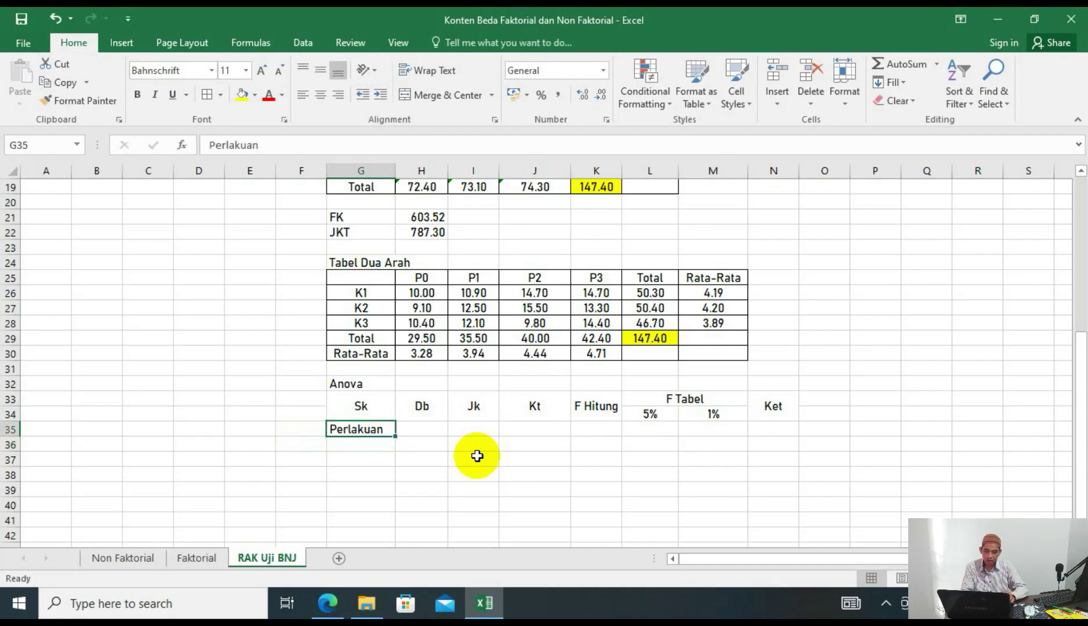
pyautogui.press('BackSpace')
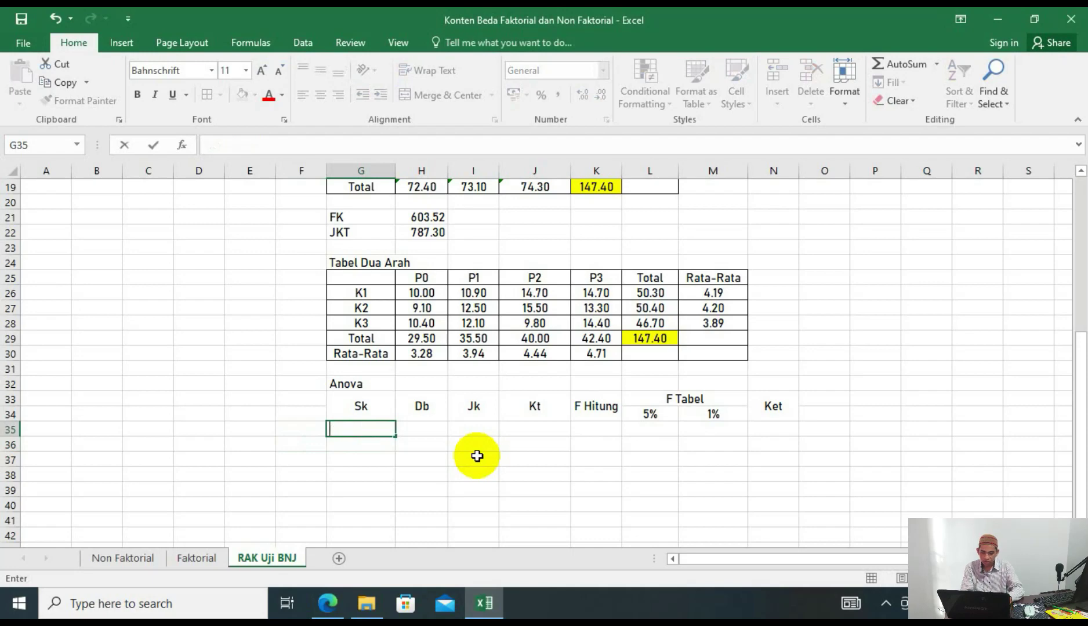
pyautogui.press('Return')
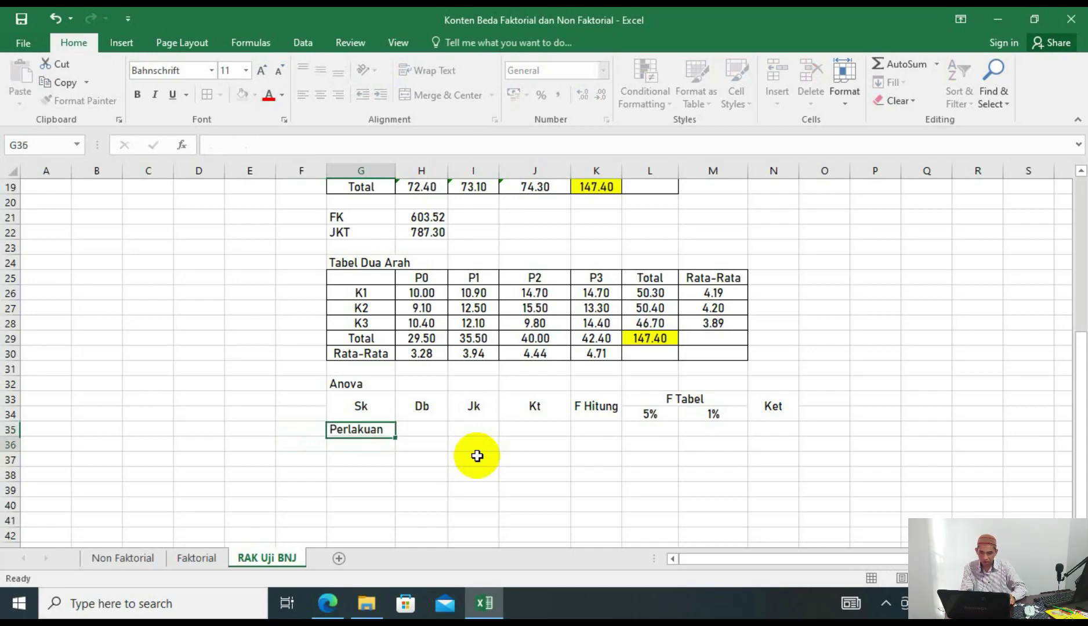
pyautogui.write('Kelompok')
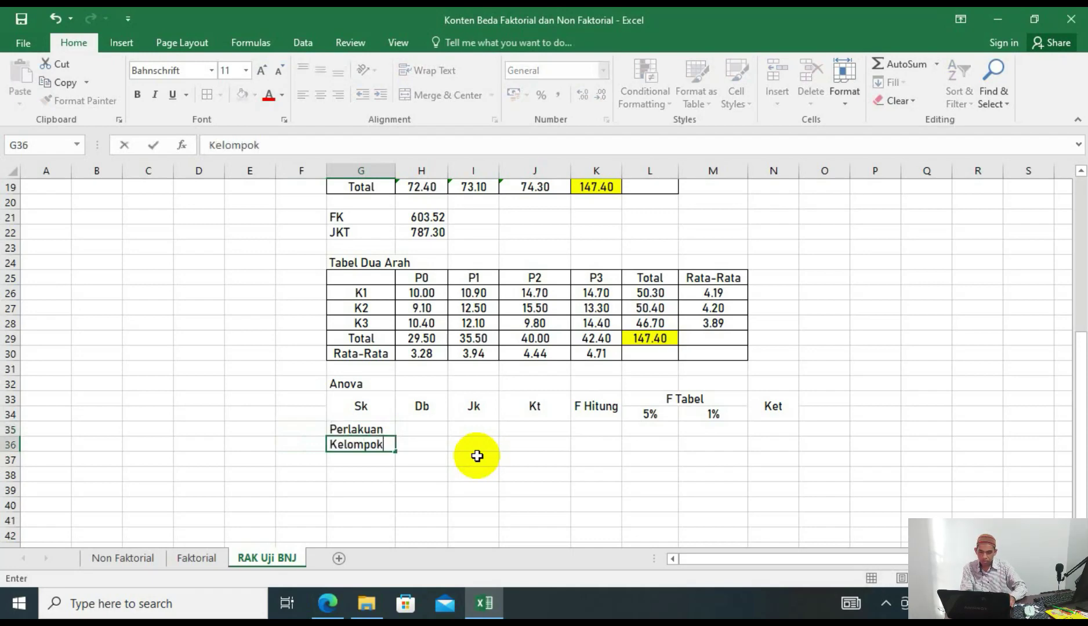
pyautogui.press('Return')
# Enter the remaining source labels P, K, PK, Galat and Total in G37:G41 of the Anova table.
pyautogui.write('P')
pyautogui.press('BackSpace')
pyautogui.press('Return')
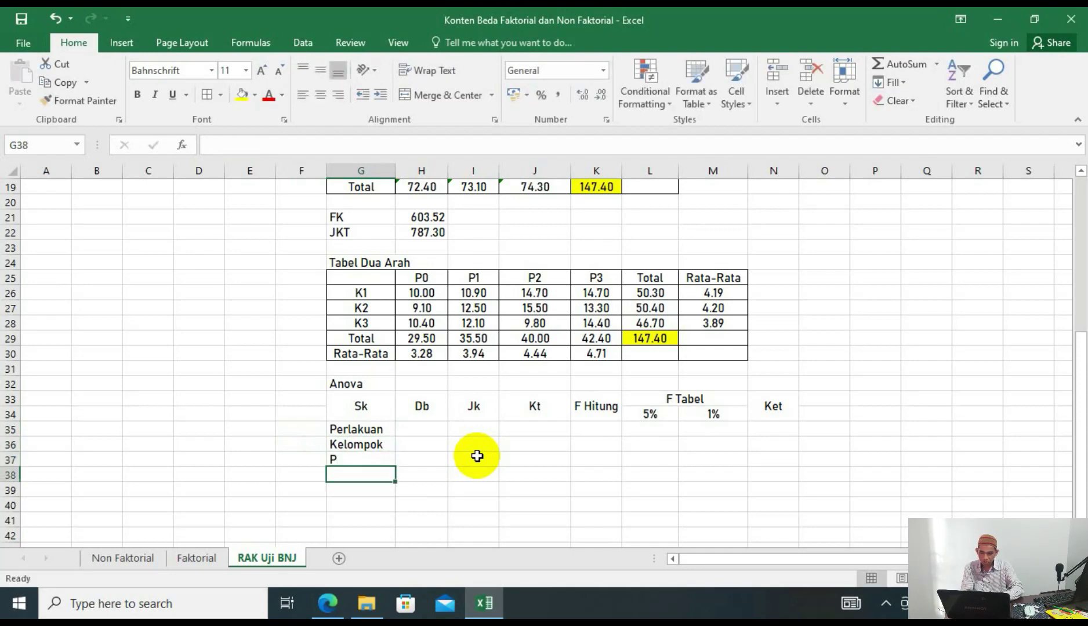
pyautogui.write('K')
pyautogui.press('BackSpace')
pyautogui.press('Return')
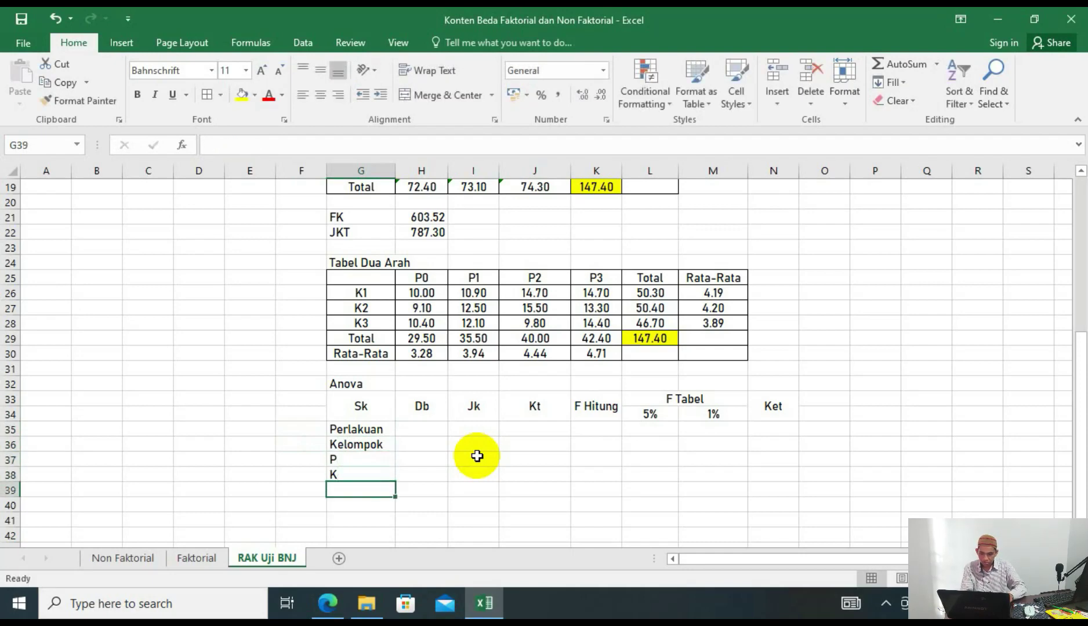
pyautogui.write('PK')
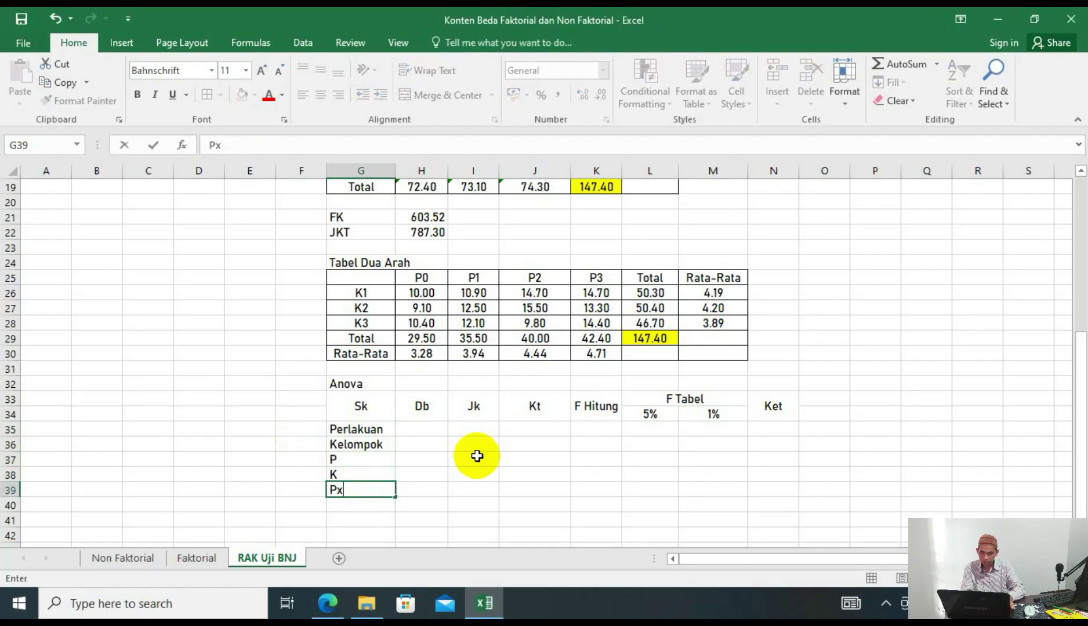
pyautogui.press('Return')
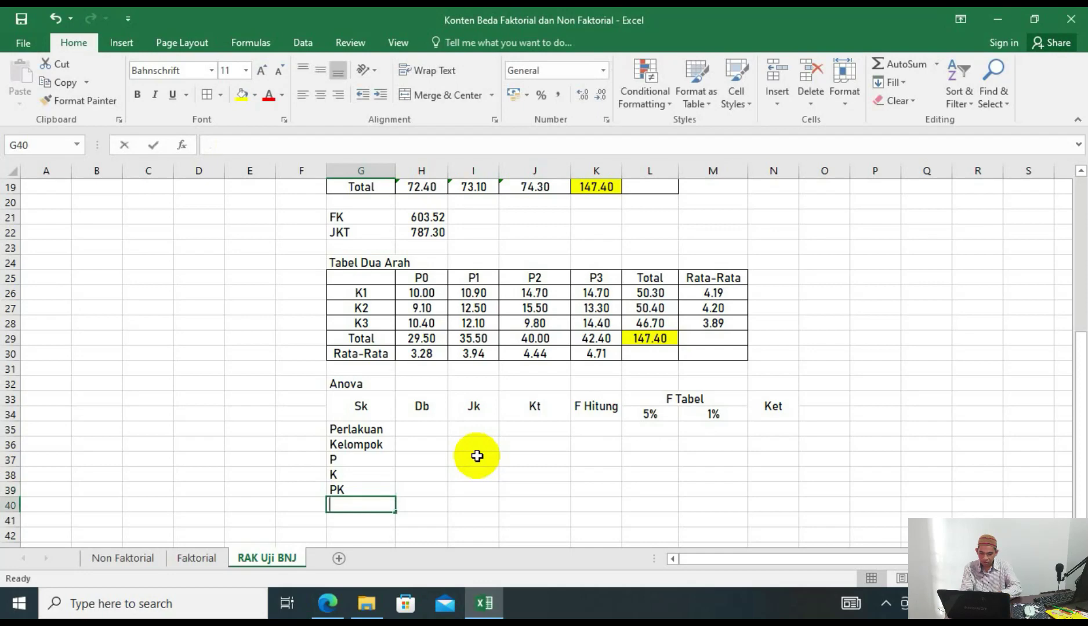
pyautogui.write('Galat')
pyautogui.press('Return')
pyautogui.write('Total')
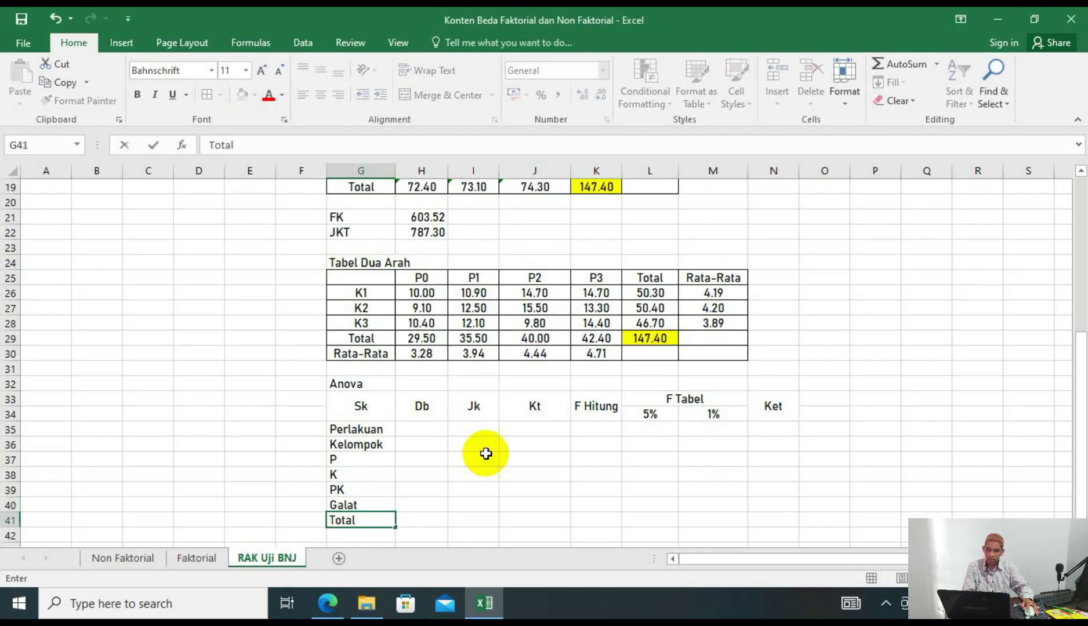
pyautogui.click(480, 456)
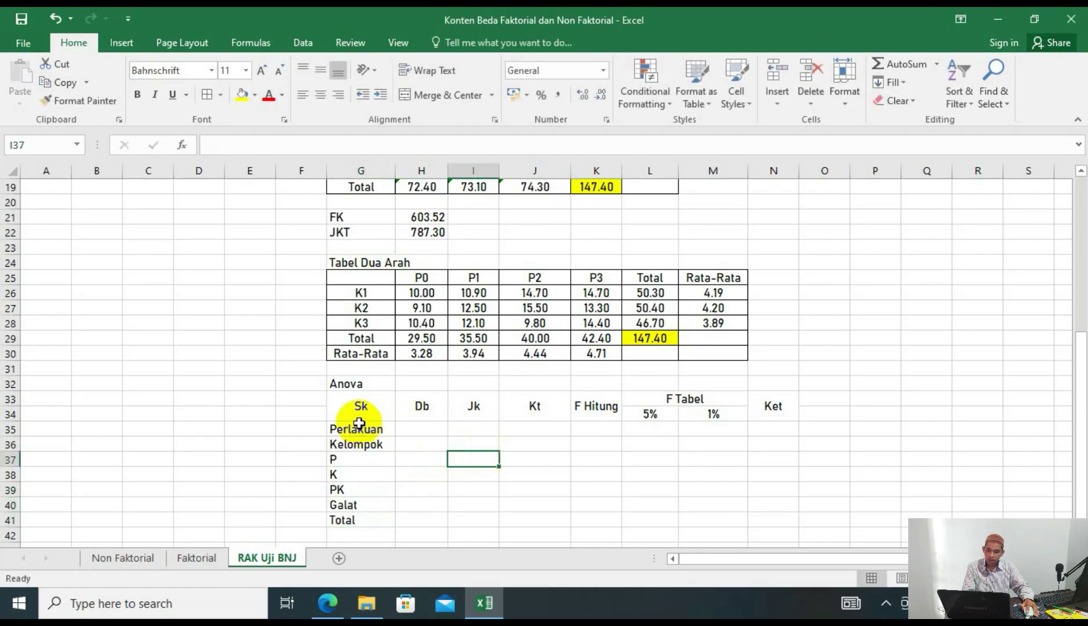
# Center the source labels in G35:G41 of the Anova table.
pyautogui.moveTo(361, 430); pyautogui.dragTo(374, 520)
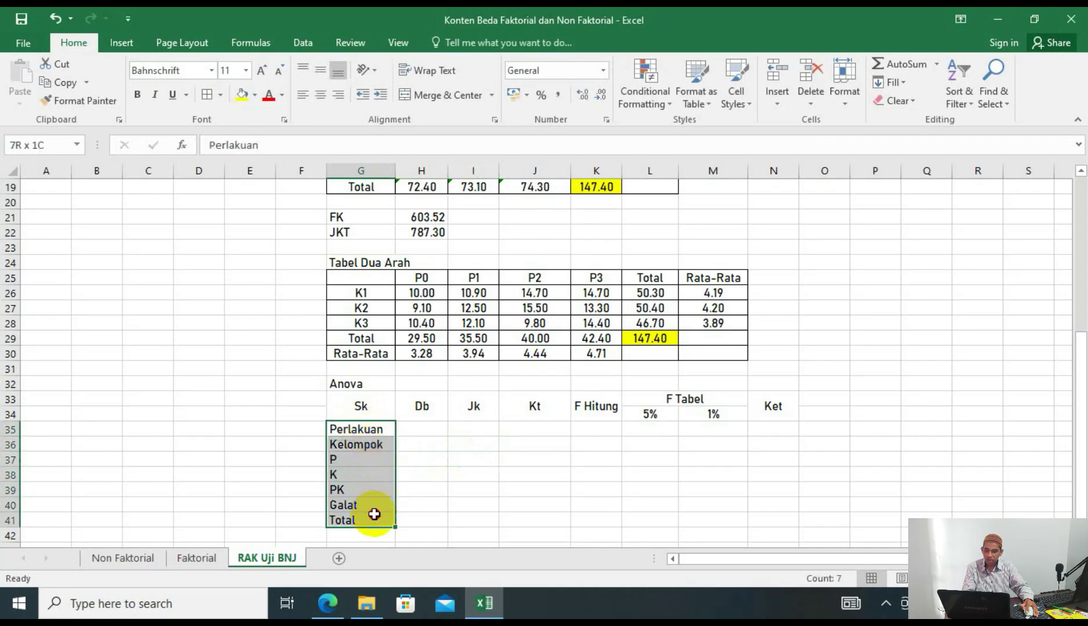
pyautogui.click(321, 96)
pyautogui.click(413, 474)
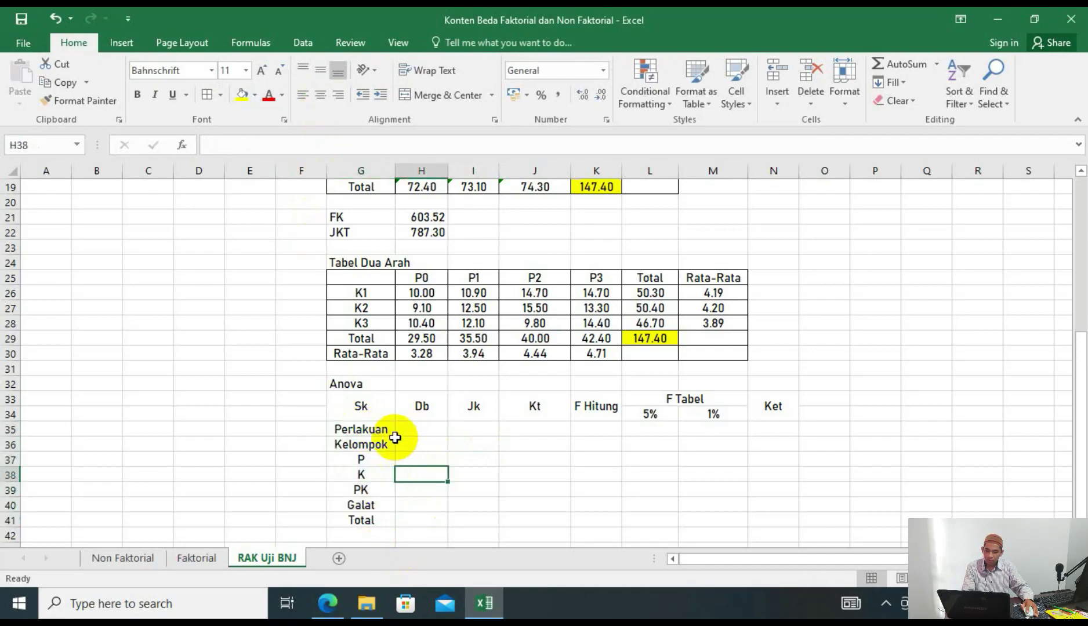
pyautogui.moveTo(386, 430); pyautogui.dragTo(384, 522)
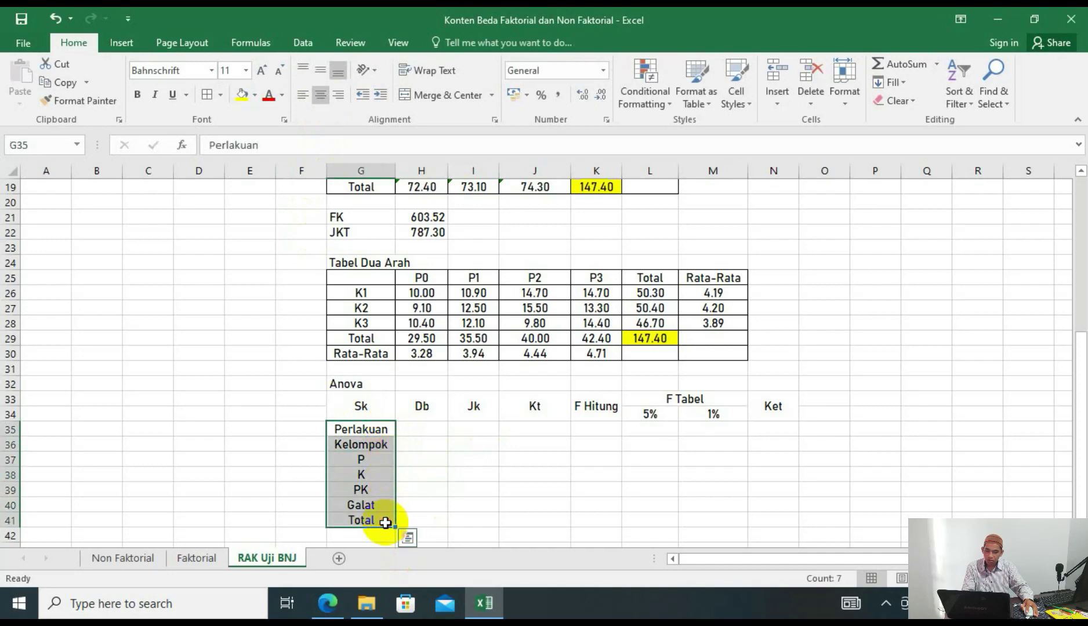
pyautogui.click(377, 489)
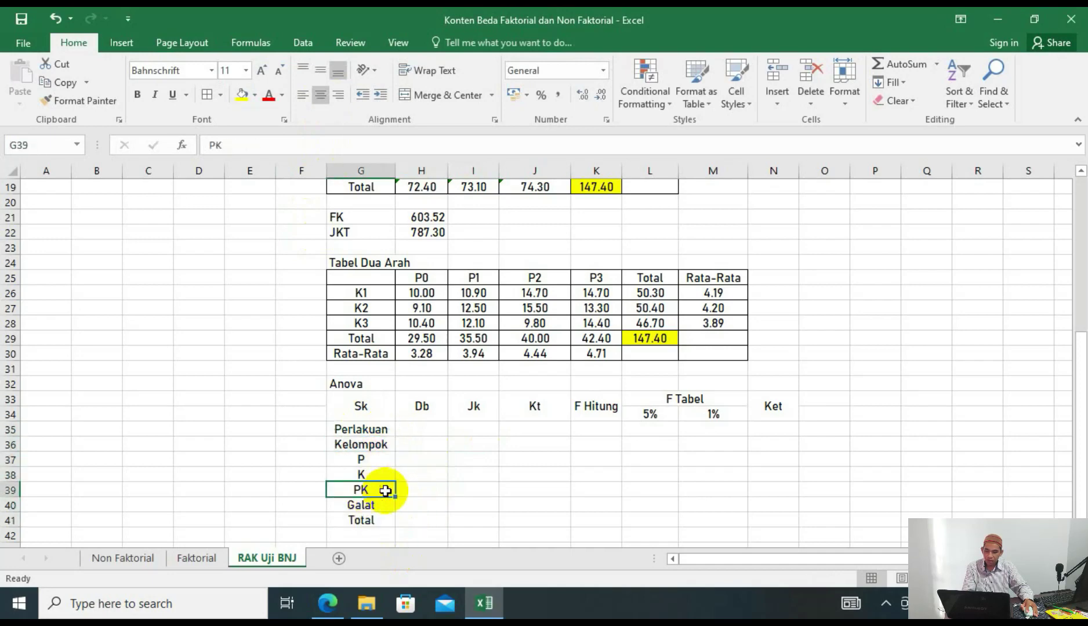
# Check the treatment list in the data table and calculate the Db of Perlakuan in H35 with =12-1.
pyautogui.click(414, 490)
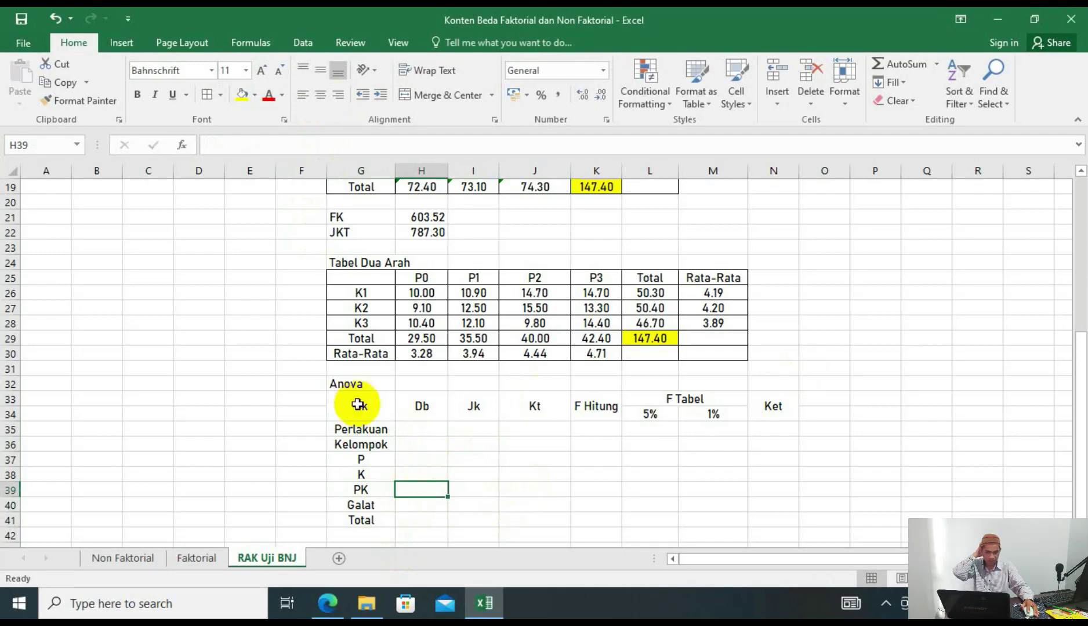
pyautogui.click(434, 429)
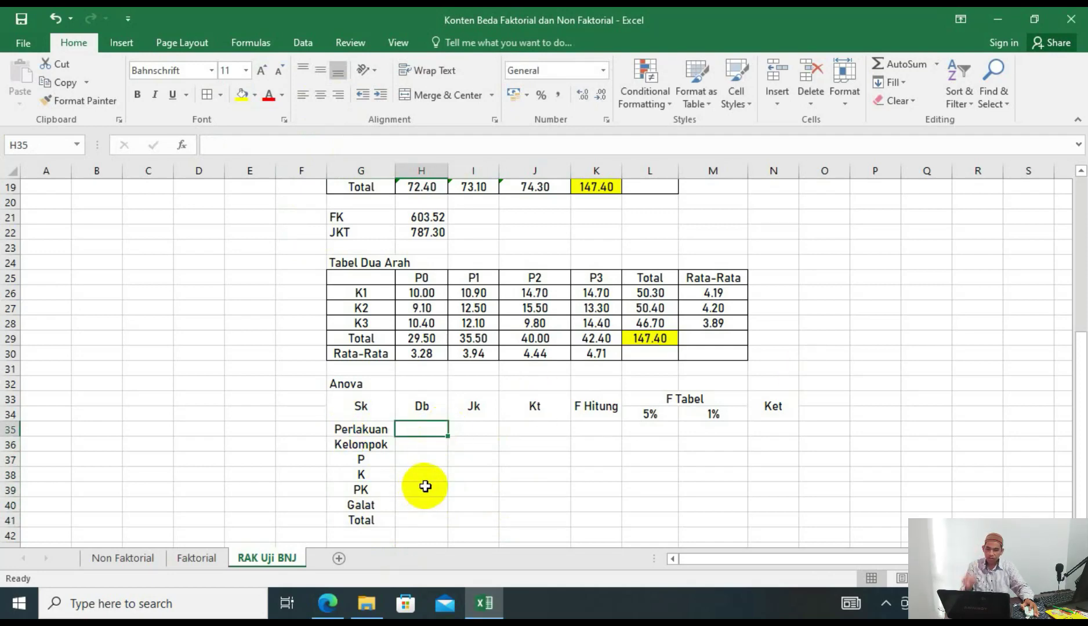
pyautogui.scroll(5, 435, 455)
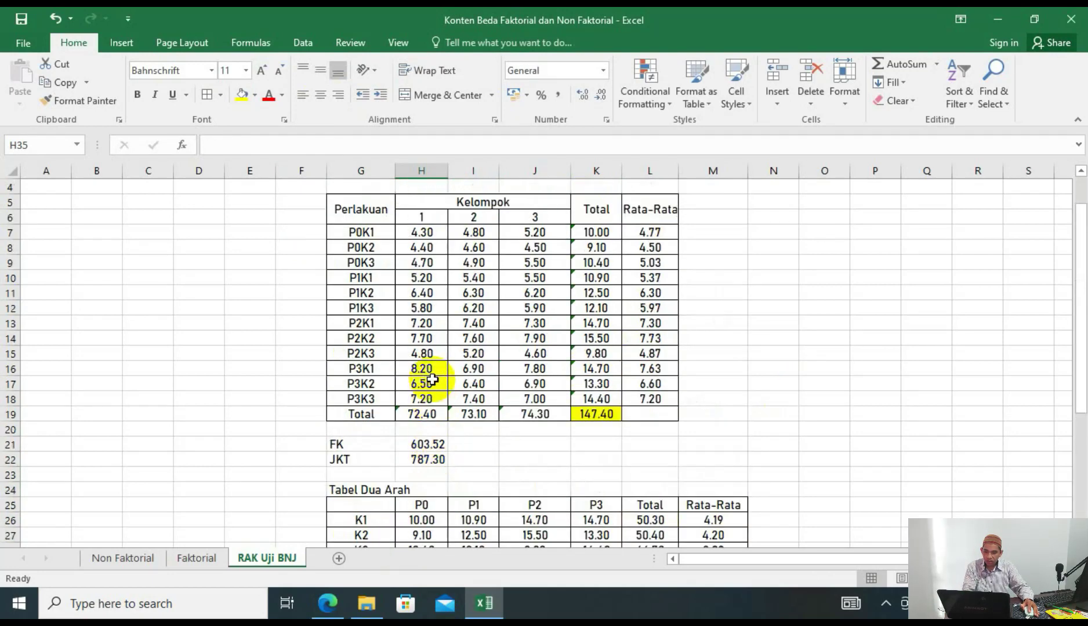
pyautogui.click(372, 234)
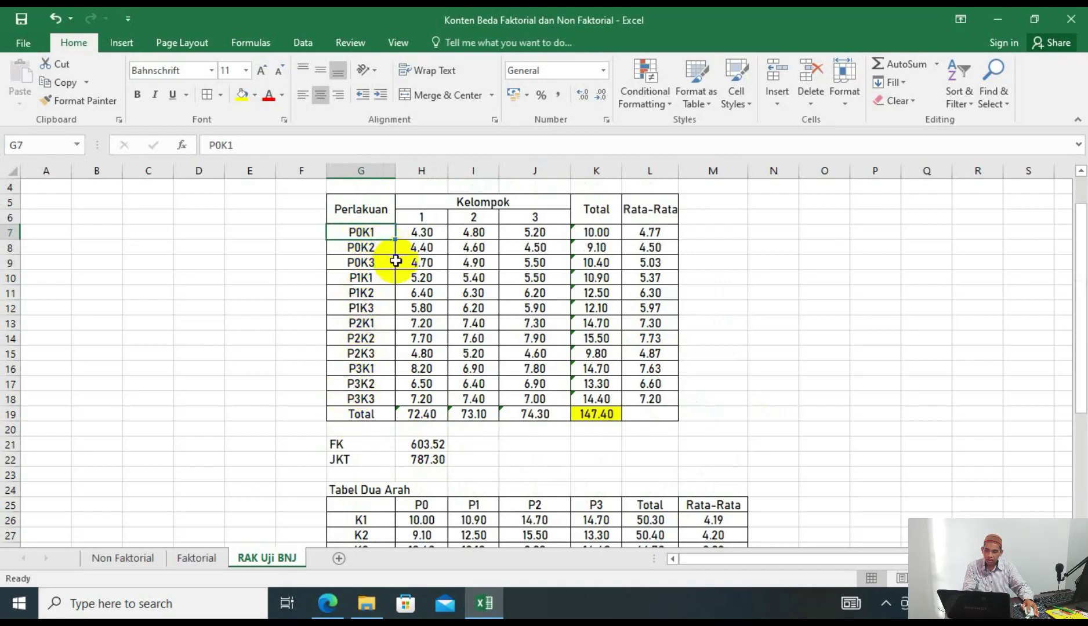
pyautogui.scroll(-5, 400, 290)
pyautogui.click(426, 429)
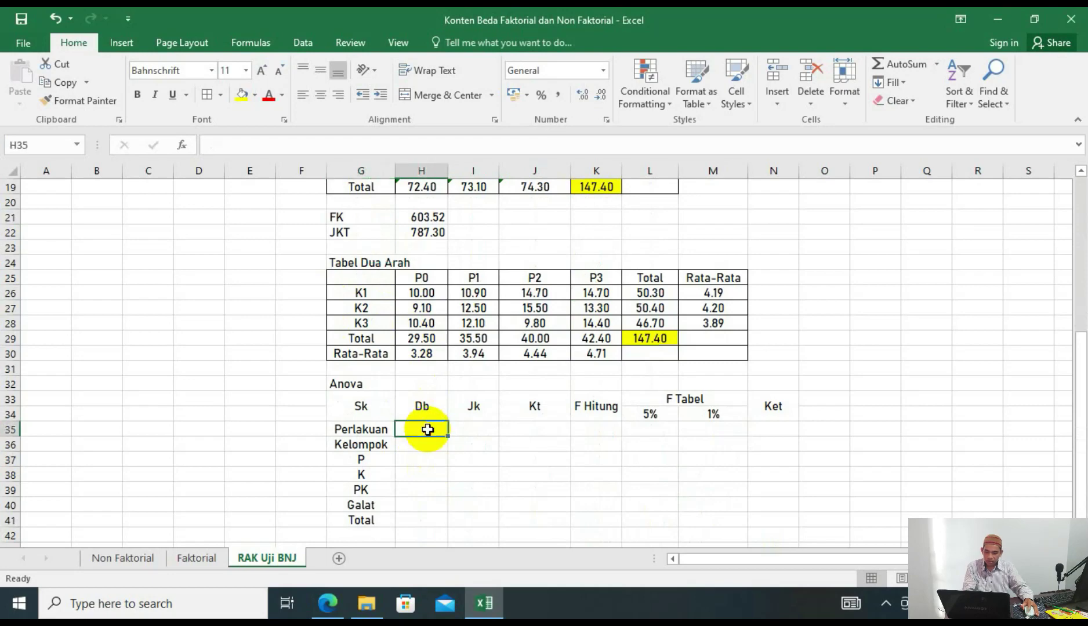
pyautogui.write('=12-1')
pyautogui.press('Return')
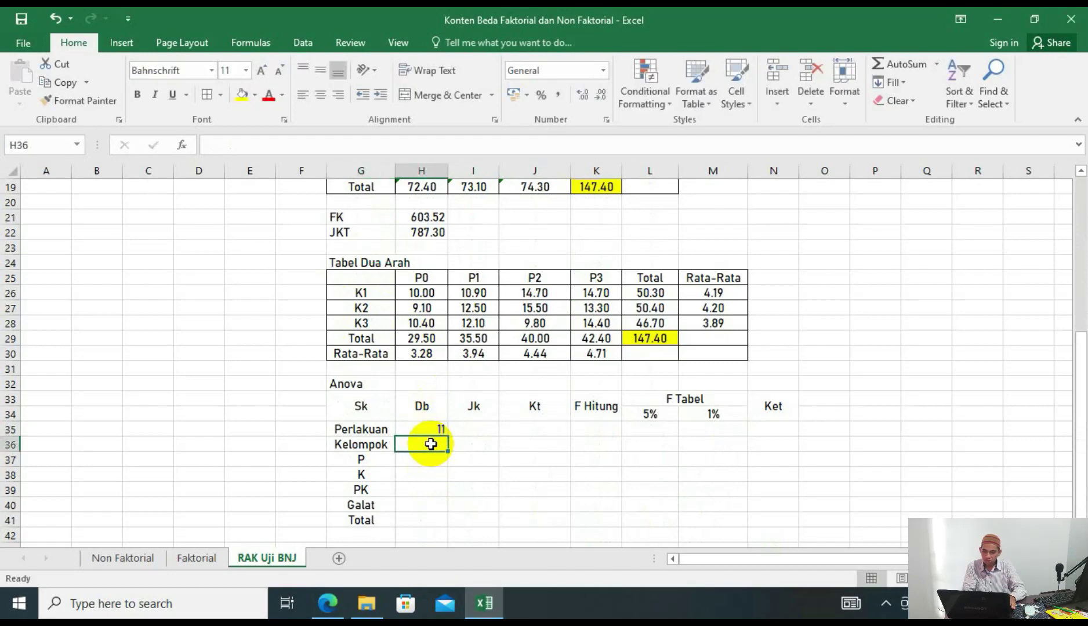
# Calculate the Db of Kelompok in H36, of P in H37 with =4-1, and of K in H38 with =3-1.
pyautogui.write('=')
pyautogui.scroll(6, 432, 445)
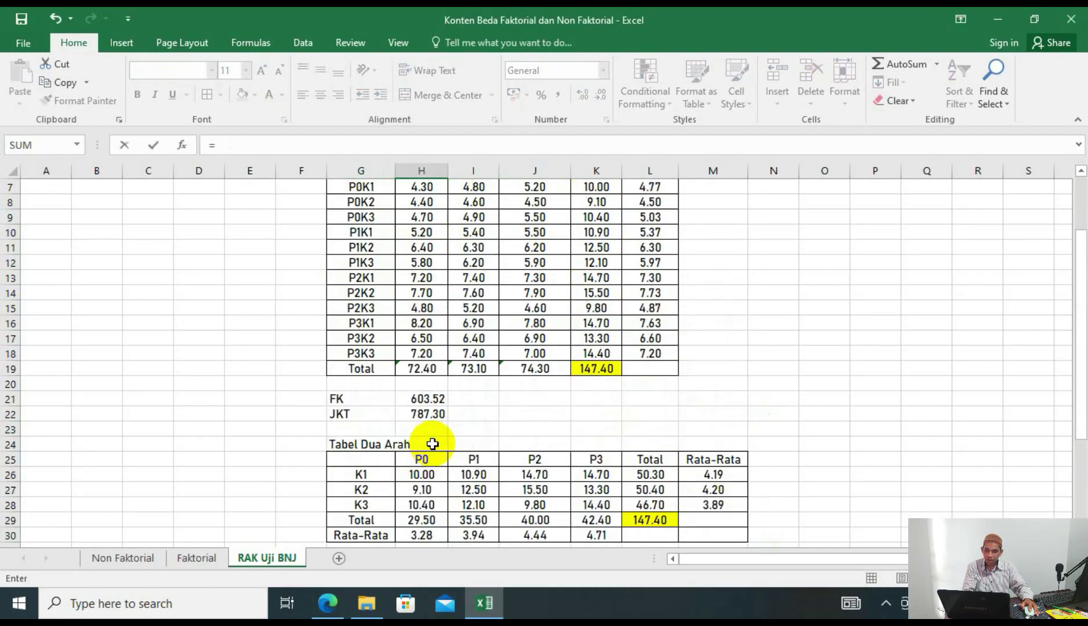
pyautogui.scroll(-9, 504, 348)
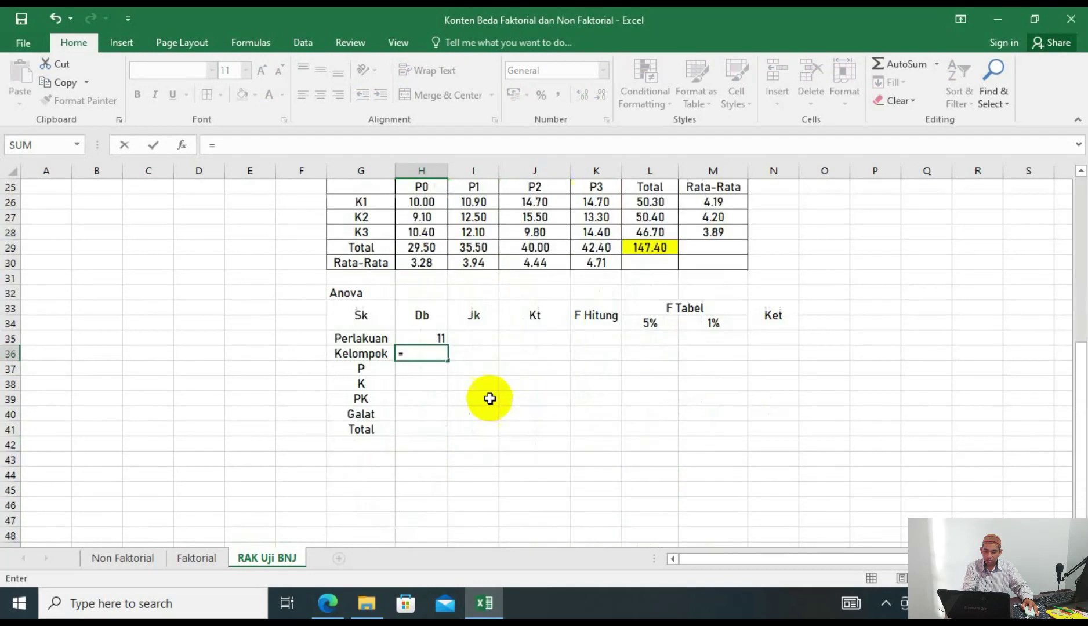
pyautogui.press('Return')
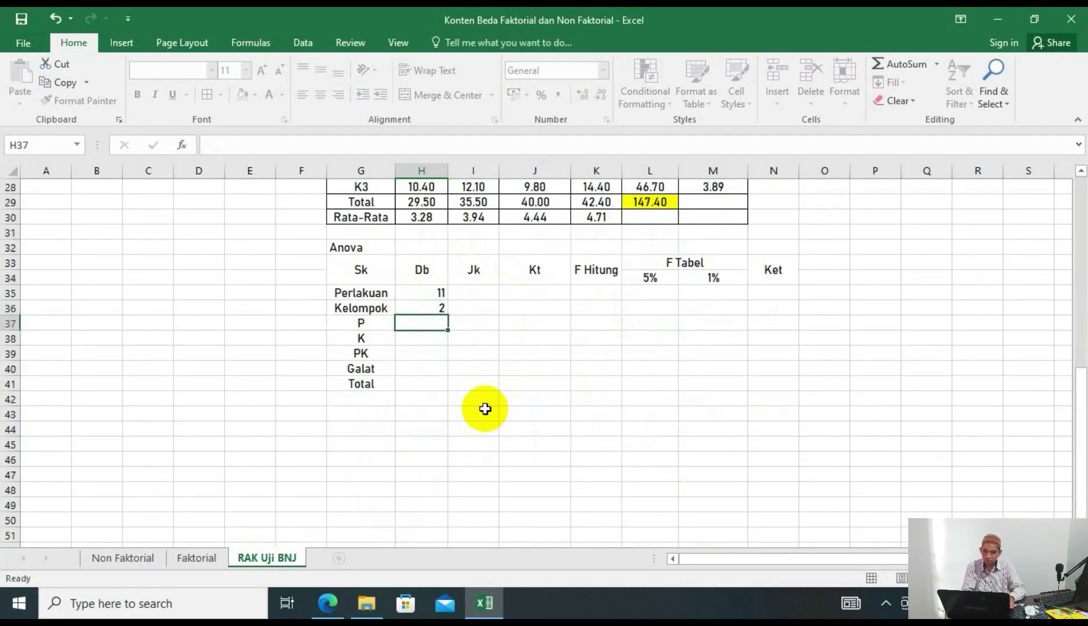
pyautogui.write('=4-1')
pyautogui.press('Return')
pyautogui.write('=3-1')
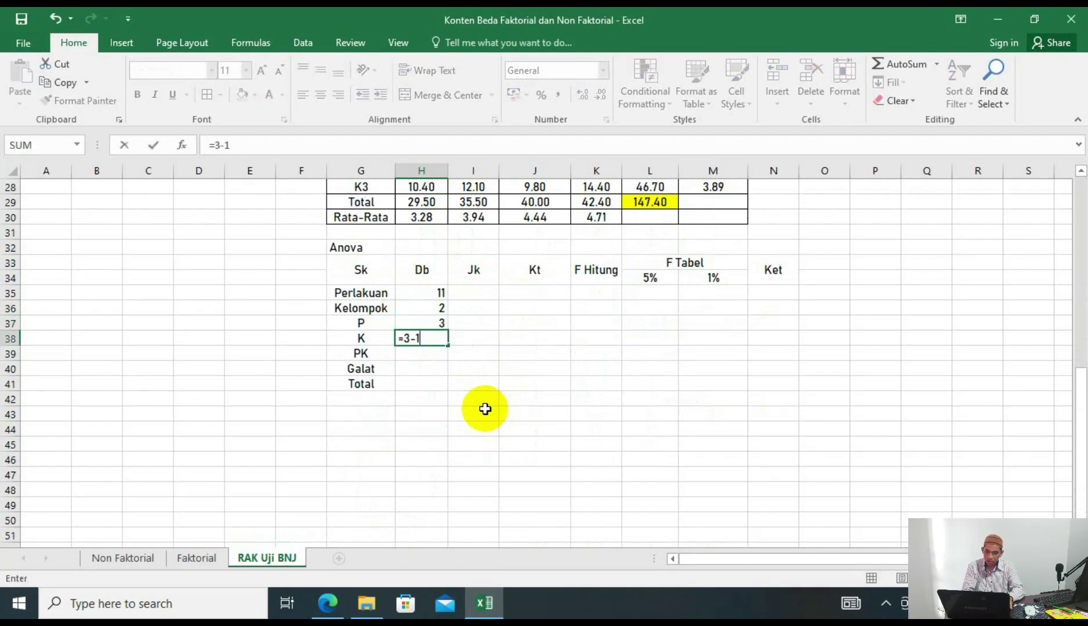
pyautogui.press('Return')
# Calculate the Db of PK in H39 with =(4-1)*(3-1), Galat in H40 with =((4*3)-1)*(3-1) and Total in H41 with =(4*3*3)-1.
pyautogui.write('=(4-1)*(3-1')
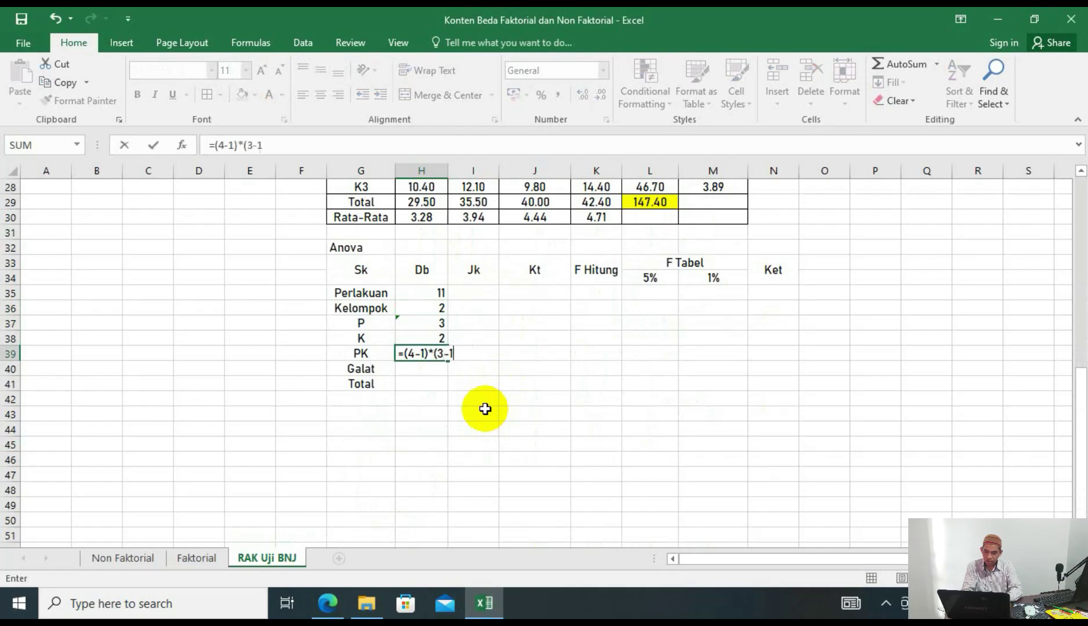
pyautogui.press('Return')
pyautogui.write('=((4*3)-1)*(3-1')
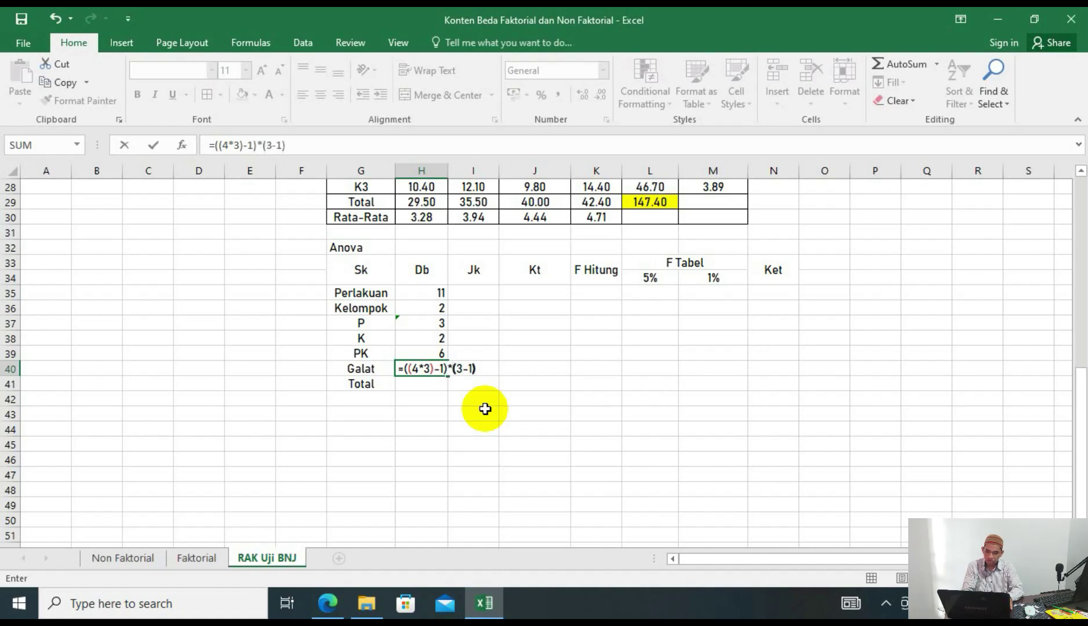
pyautogui.press('Return')
pyautogui.write('=(')
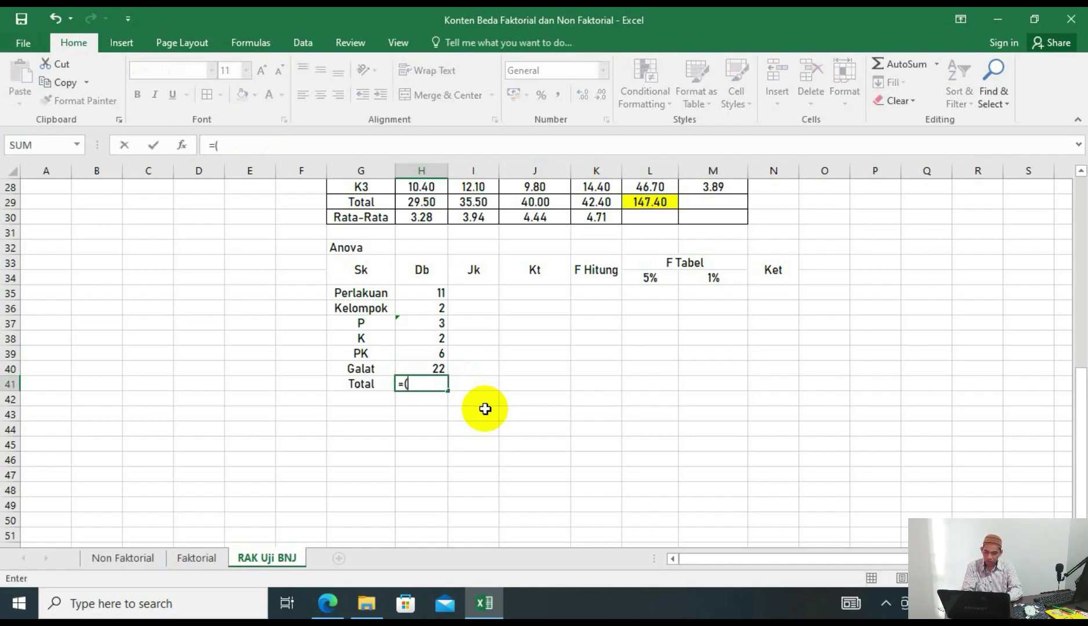
pyautogui.write('4*3*3)-1')
pyautogui.press('Return')
# Highlight the Db of Perlakuan in H35 with a yellow fill.
pyautogui.click(433, 293)
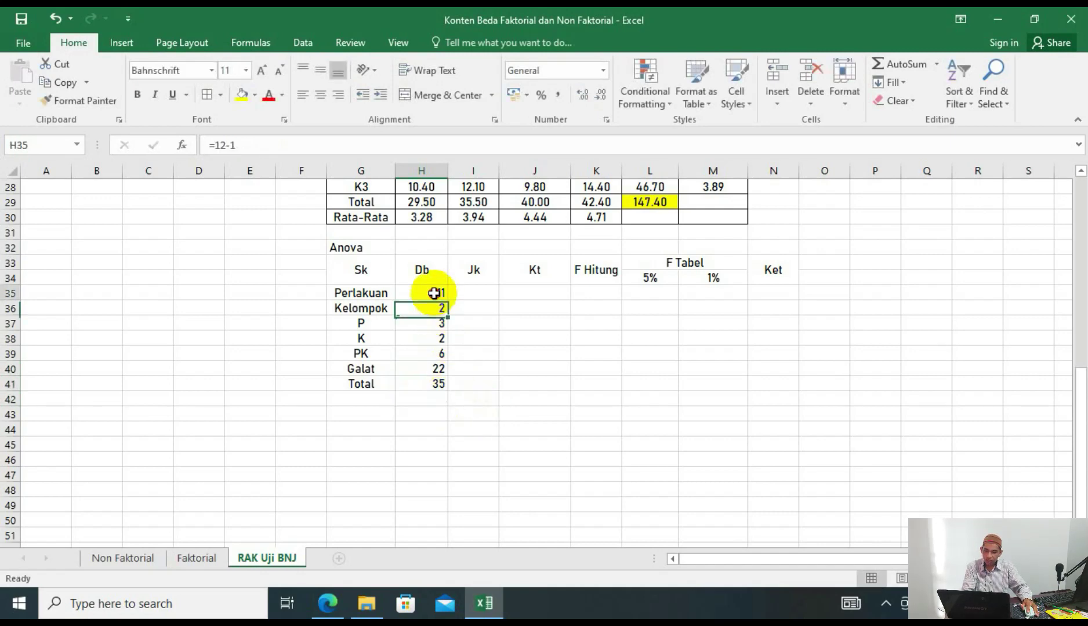
pyautogui.click(238, 95)
pyautogui.click(534, 364)
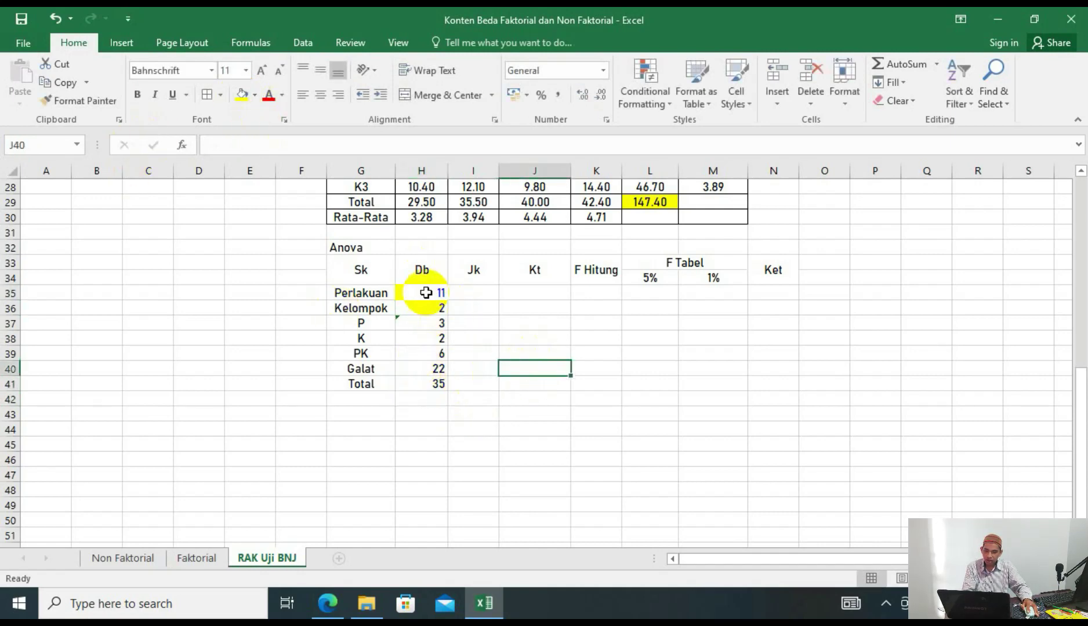
pyautogui.click(426, 293)
# Check the total Db by summing H36:H40 in H43, compare it with H41 and clear H43.
pyautogui.click(430, 419)
pyautogui.write('=sum(')
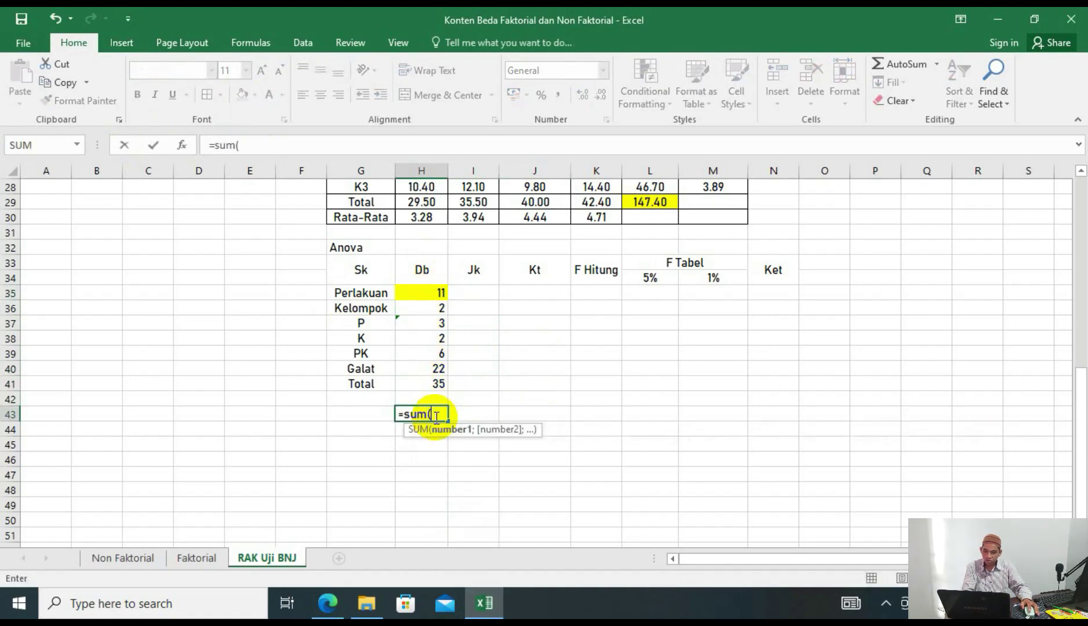
pyautogui.click(436, 312)
pyautogui.moveTo(436, 314); pyautogui.dragTo(435, 366)
pyautogui.press('Return')
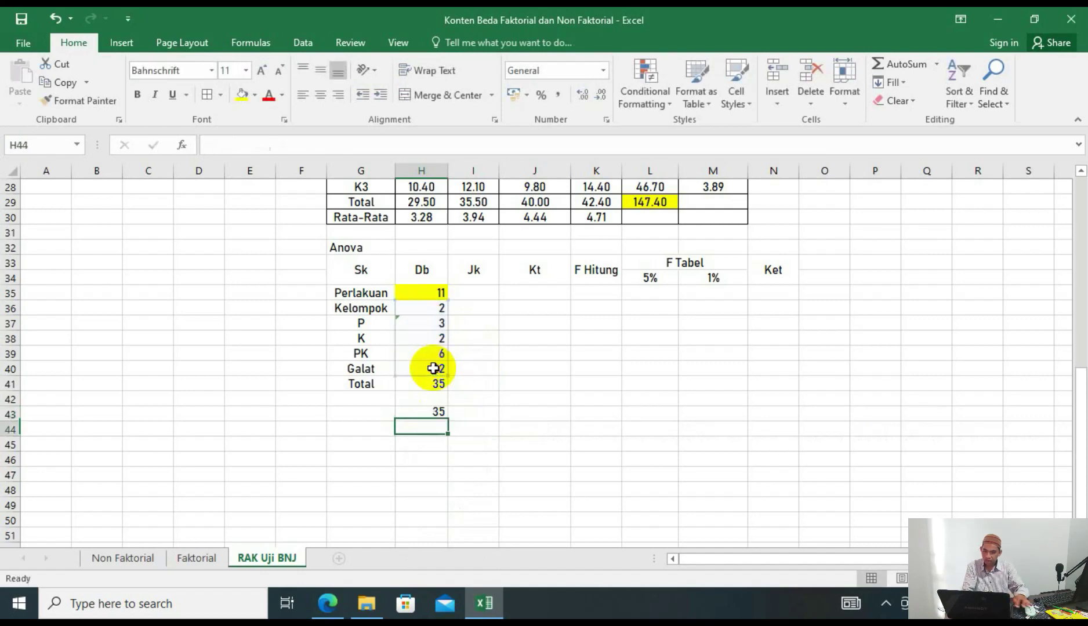
pyautogui.click(432, 414)
pyautogui.click(439, 373)
pyautogui.click(438, 382)
pyautogui.click(437, 411)
pyautogui.press('BackSpace')
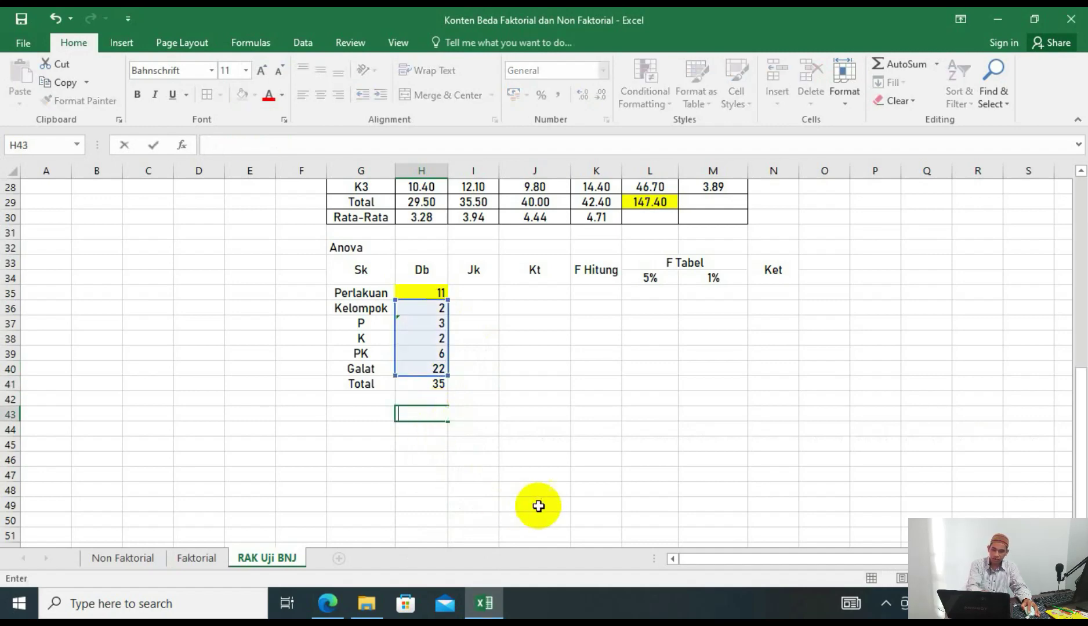
pyautogui.click(538, 506)
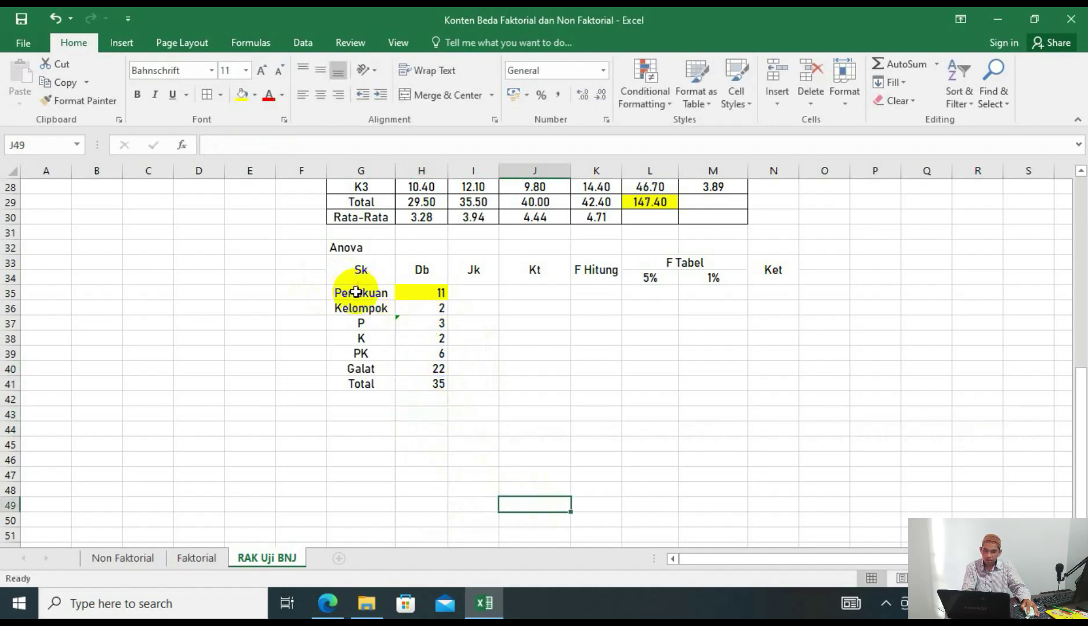
# Center the source labels and Db values in G35:H41 of the Anova table.
pyautogui.moveTo(356, 292); pyautogui.dragTo(425, 383)
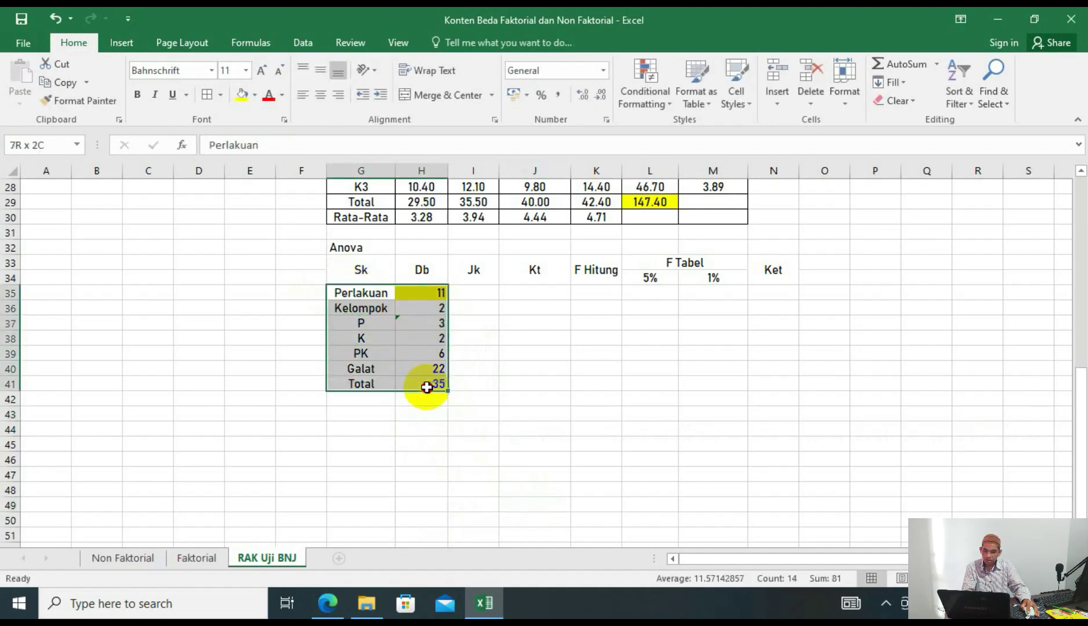
pyautogui.click(321, 95)
pyautogui.click(472, 294)
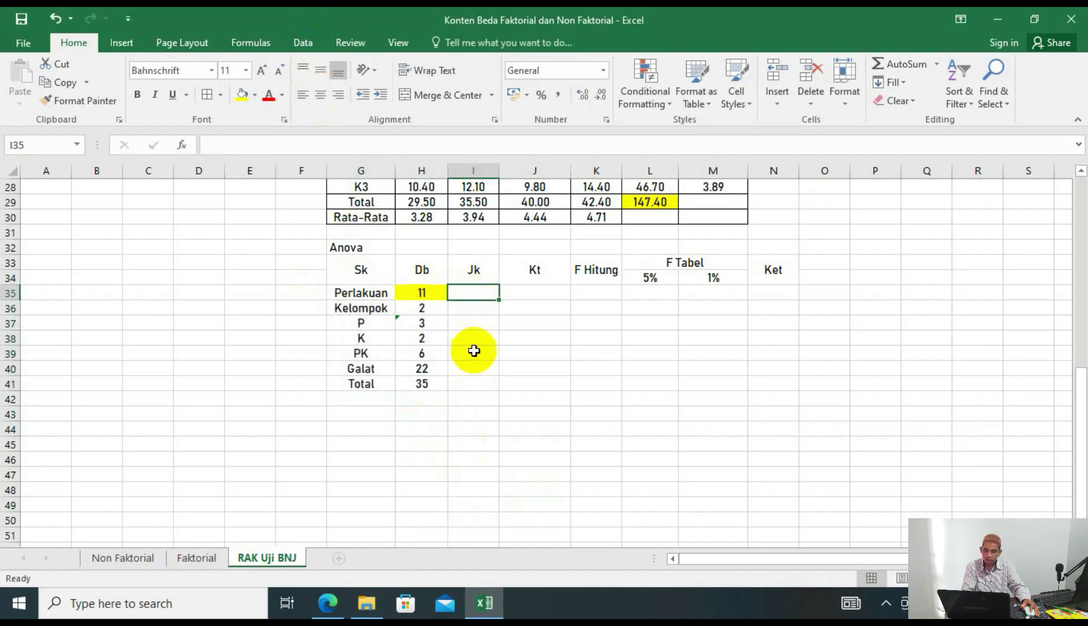
# Begin the Jk formula of Perlakuan in I35 with the sum of squares of the treatment totals, SUMSQ(K7:K18).
pyautogui.scroll(9, 476, 353)
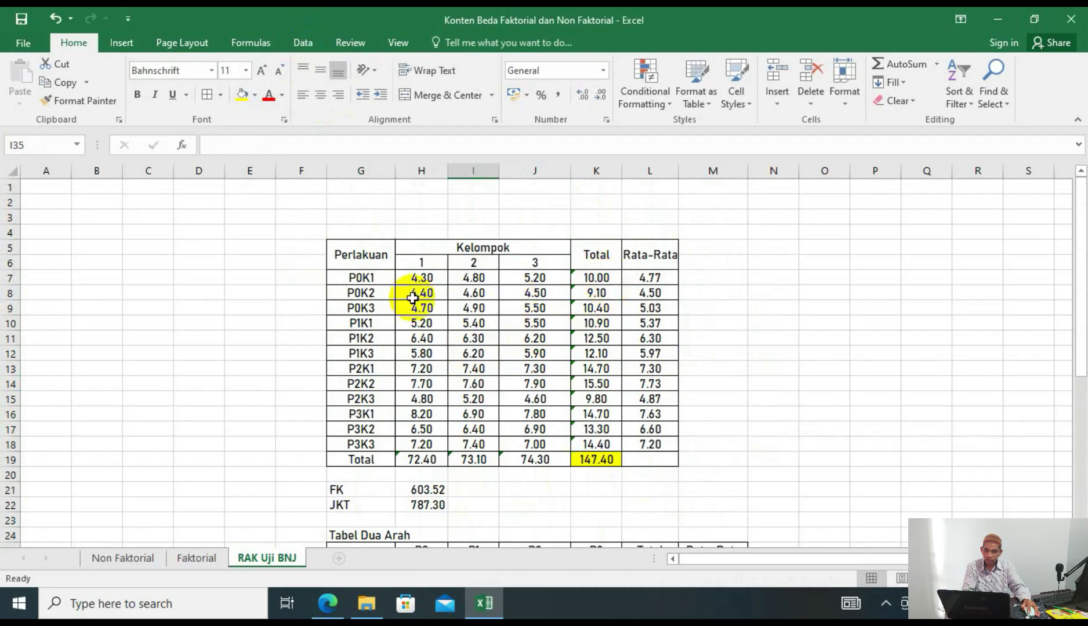
pyautogui.click(371, 279)
pyautogui.moveTo(597, 278); pyautogui.dragTo(597, 444)
pyautogui.scroll(-1, 596, 443)
pyautogui.scroll(-8, 580, 446)
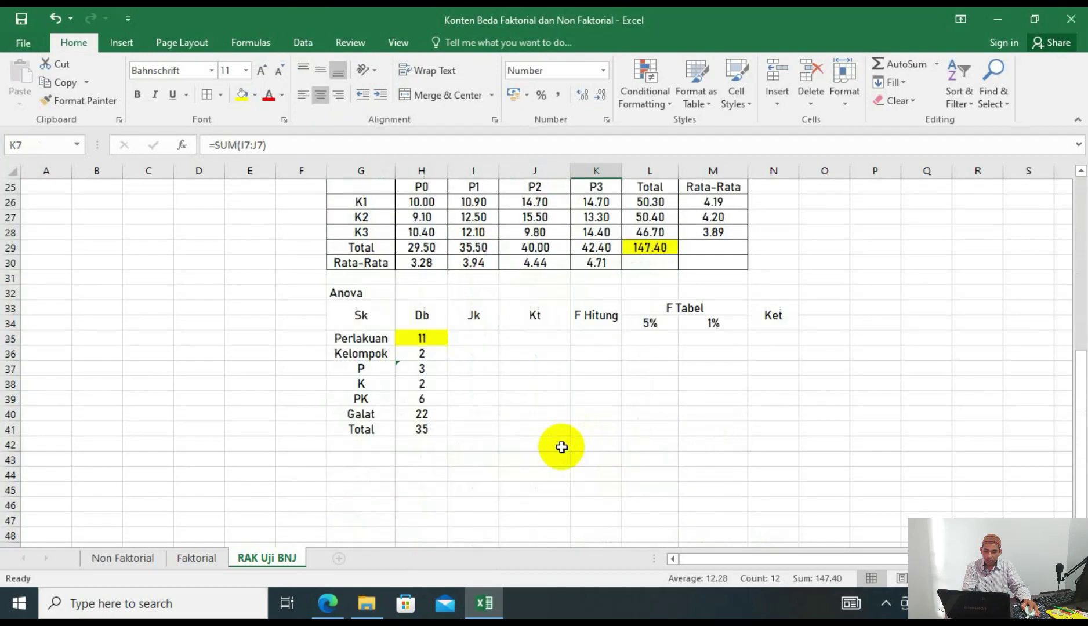
pyautogui.click(486, 338)
pyautogui.write('=sumsq(')
pyautogui.scroll(7, 603, 316)
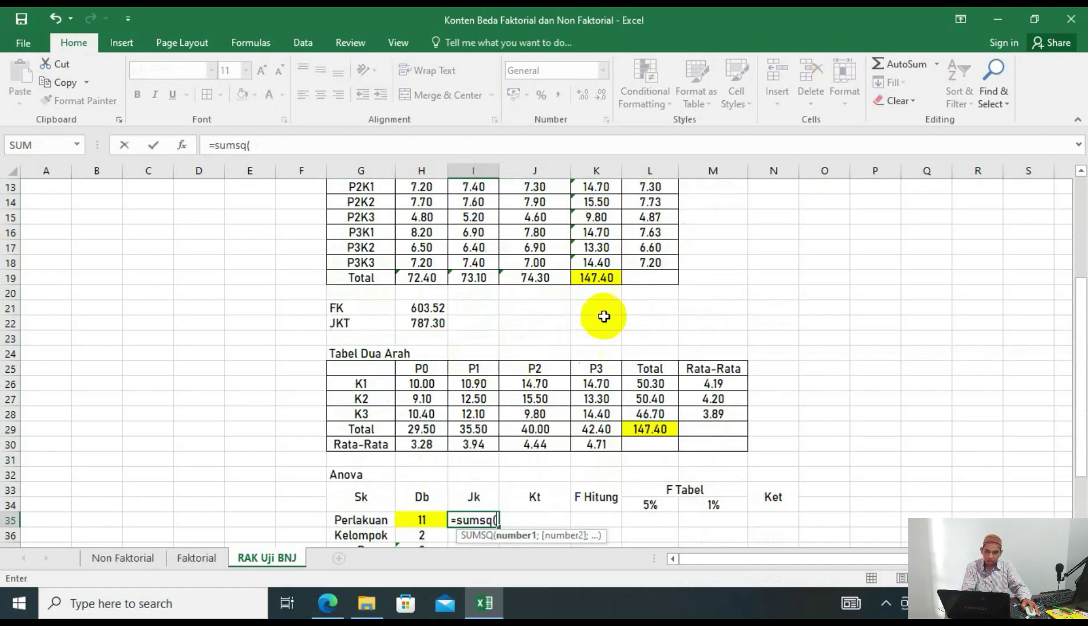
pyautogui.click(603, 234)
pyautogui.moveTo(604, 235); pyautogui.dragTo(599, 399)
pyautogui.scroll(-5, 580, 400)
pyautogui.write(')/')
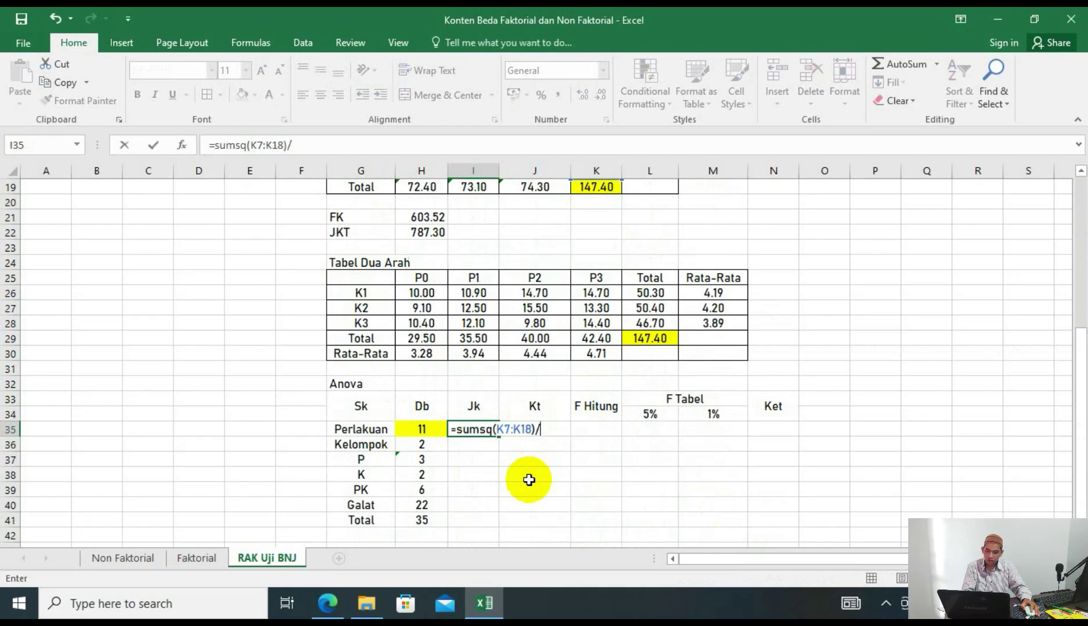
# Complete the I35 formula by dividing the sum of squares by 3, enclosing the quotient in parentheses and subtracting FK in H21.
pyautogui.scroll(6, 529, 480)
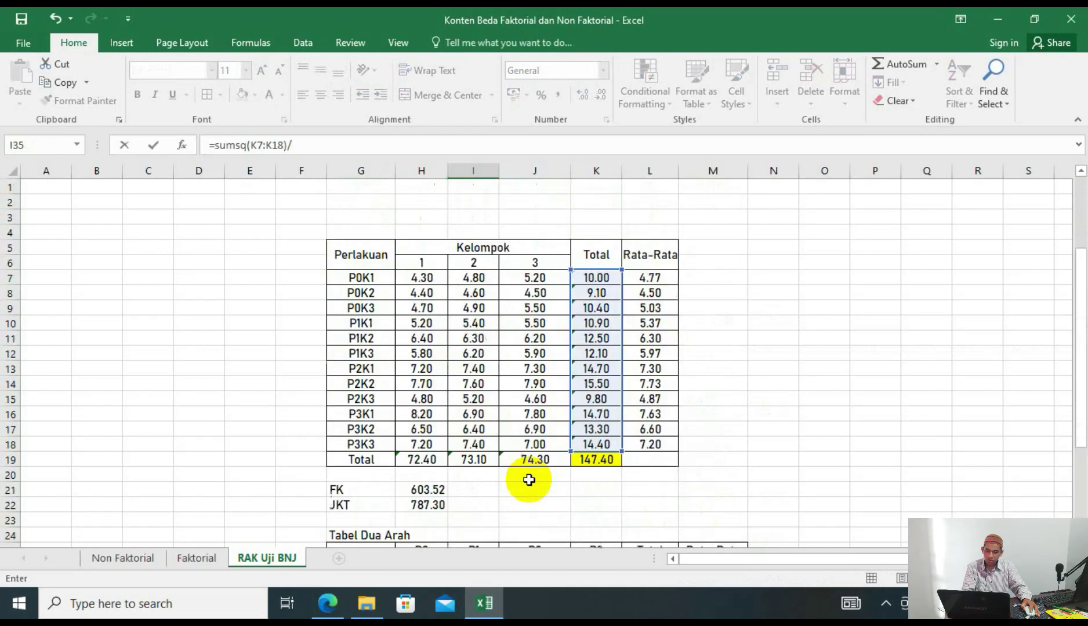
pyautogui.scroll(-6, 496, 370)
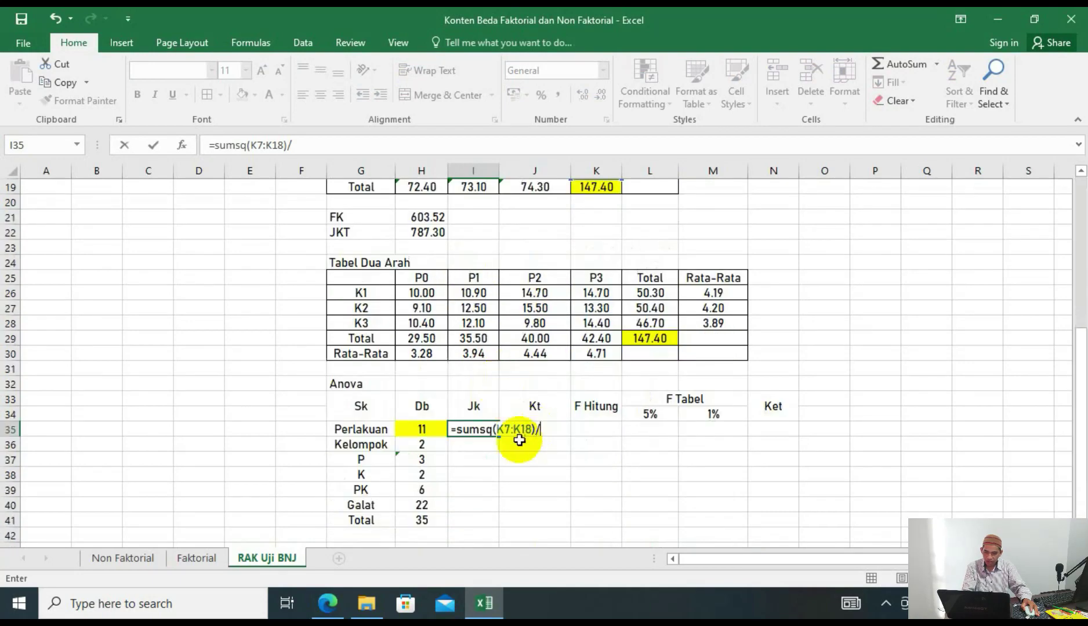
pyautogui.scroll(4, 517, 437)
pyautogui.scroll(-2, 576, 431)
pyautogui.scroll(-1, 571, 415)
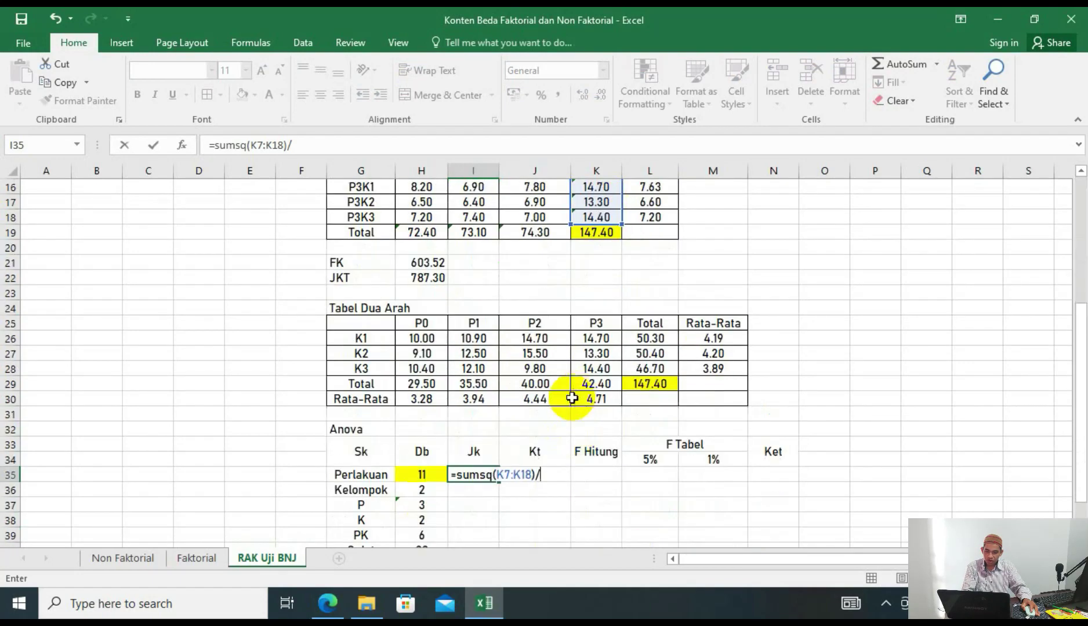
pyautogui.scroll(4, 603, 278)
pyautogui.scroll(-5, 586, 290)
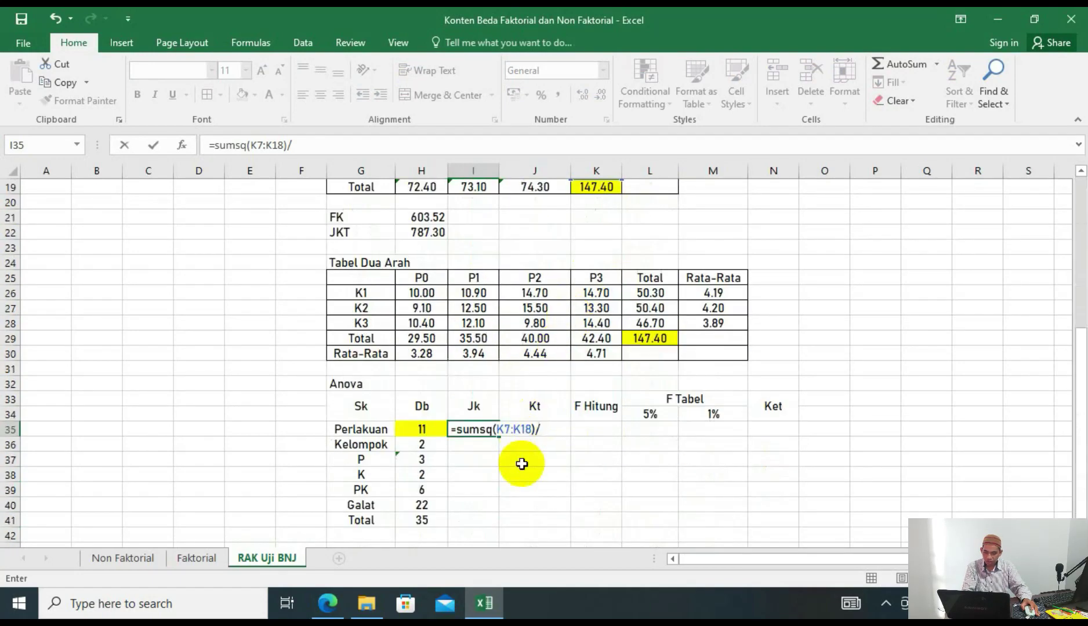
pyautogui.write('3')
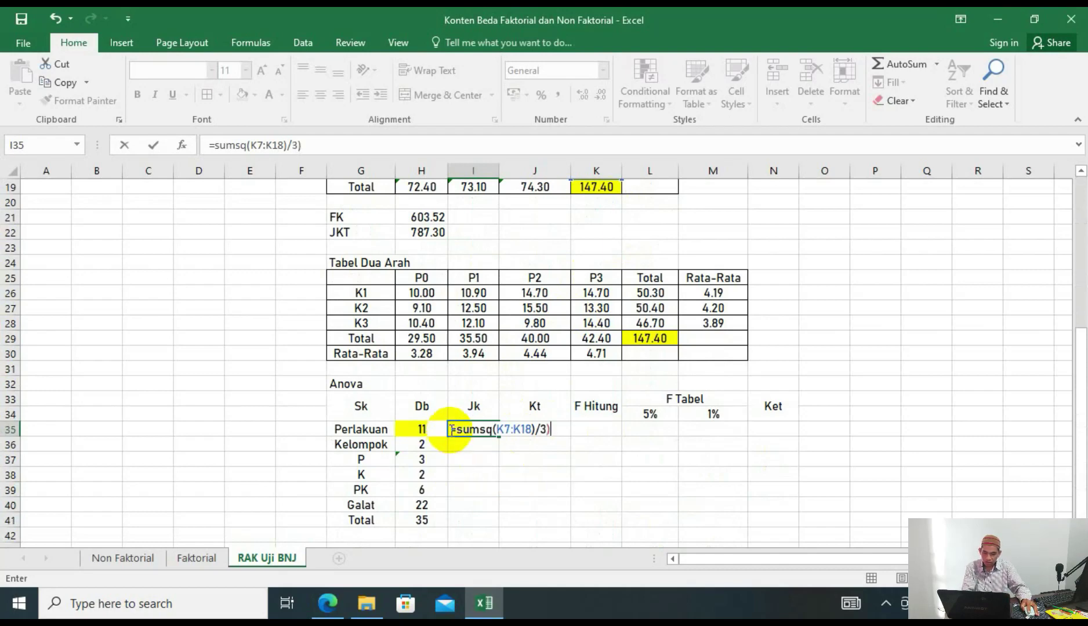
pyautogui.click(457, 428)
pyautogui.write('(')
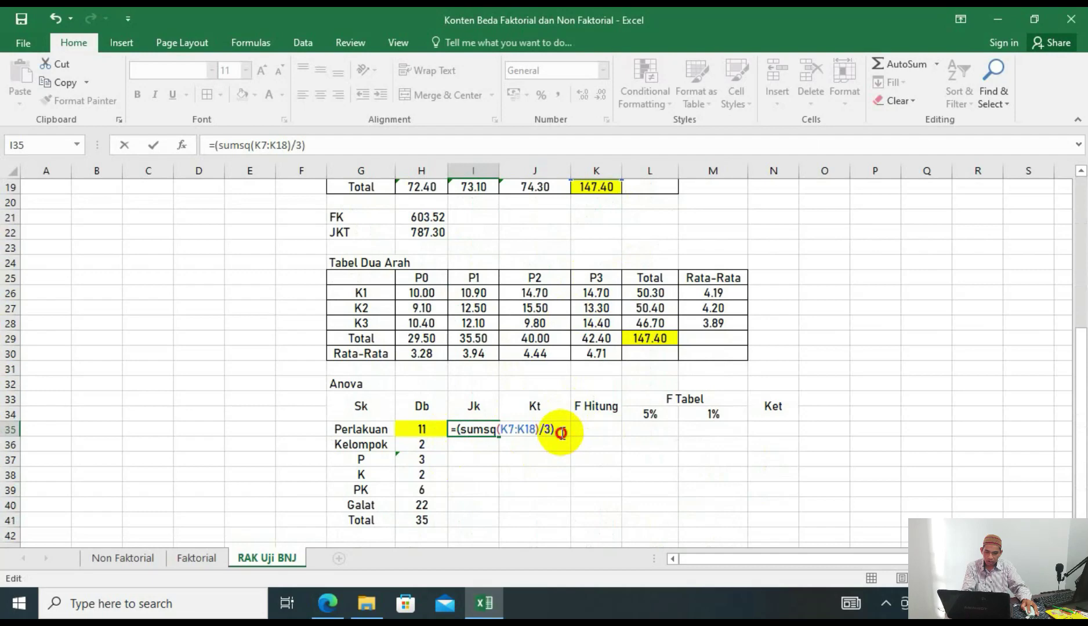
pyautogui.write('-')
pyautogui.click(429, 216)
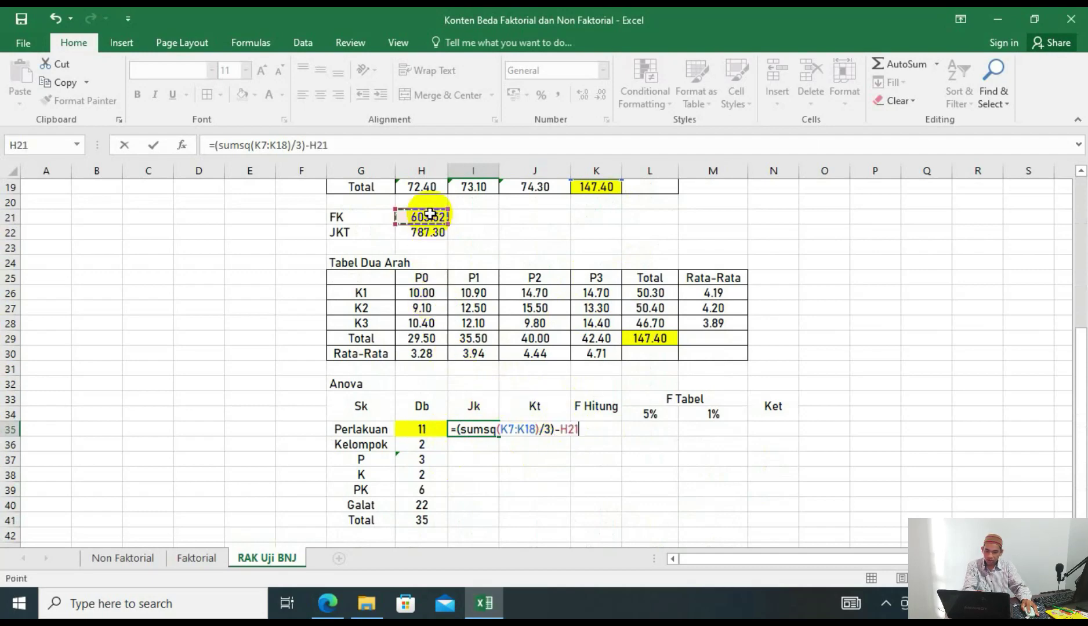
pyautogui.press('Return')
# Begin the Jk formula of Kelompok in I36 with the sum of squares of the group totals, SUMSQ(H19:J19).
pyautogui.write('=')
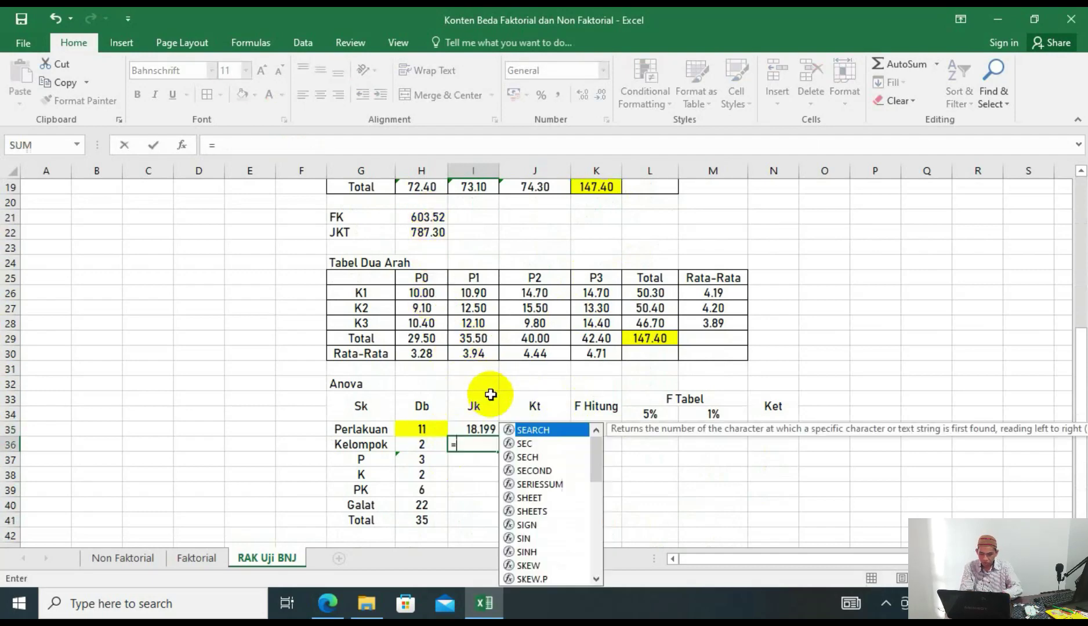
pyautogui.write('sumsq(')
pyautogui.scroll(5, 488, 400)
pyautogui.moveTo(435, 414); pyautogui.dragTo(510, 414)
pyautogui.scroll(-4, 513, 424)
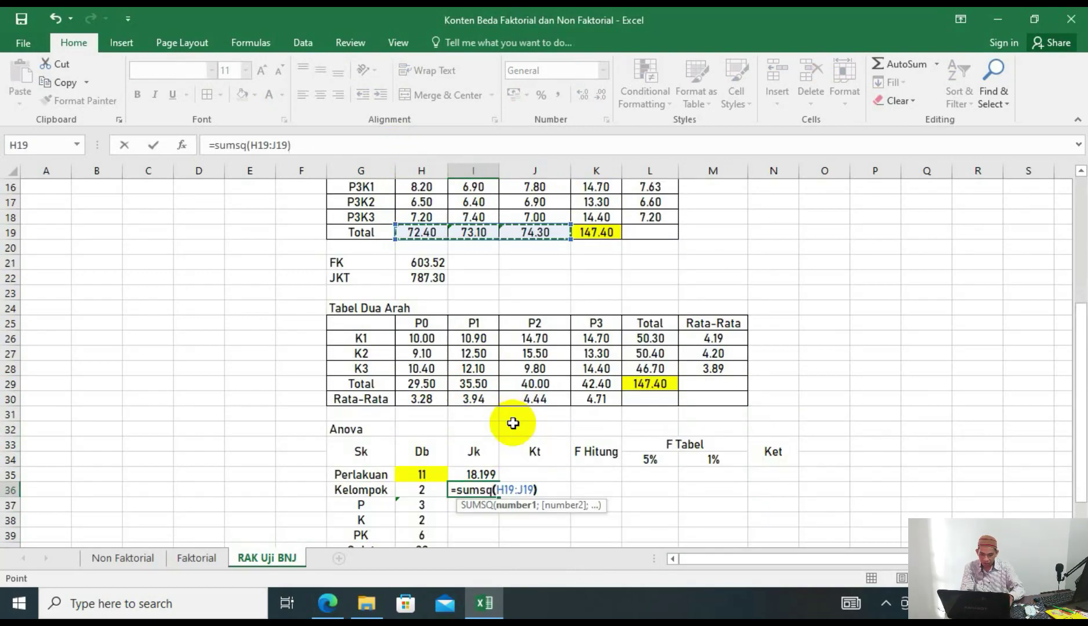
pyautogui.write(')/(')
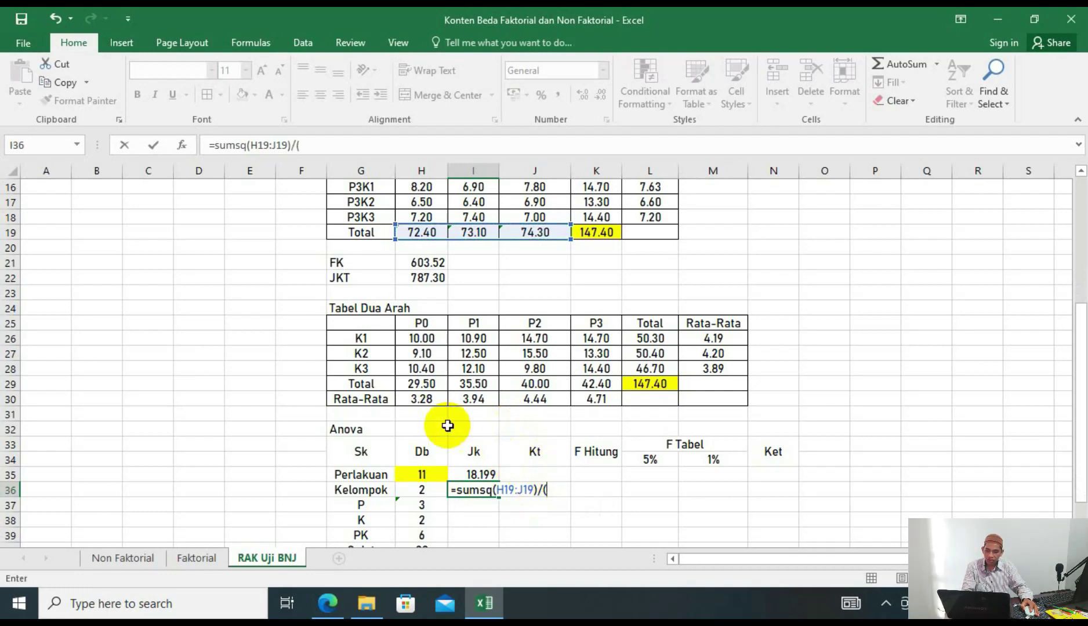
# Complete the I36 formula by dividing the sum of squares by (4*3), enclosing the quotient in parentheses and subtracting FK in H21.
pyautogui.scroll(2, 384, 366)
pyautogui.scroll(2, 391, 214)
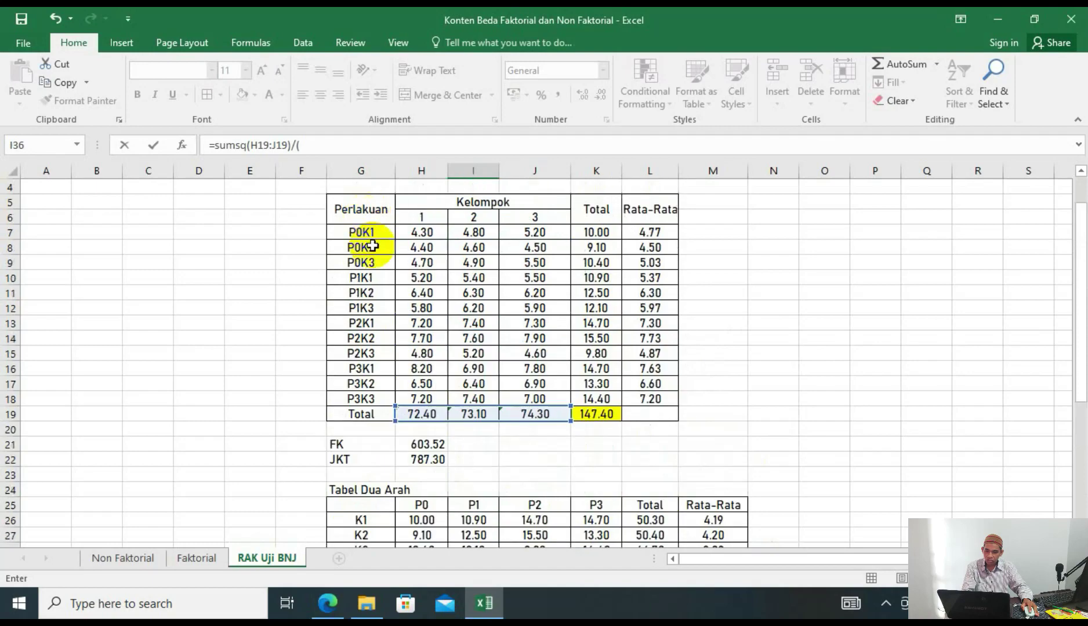
pyautogui.scroll(-6, 464, 326)
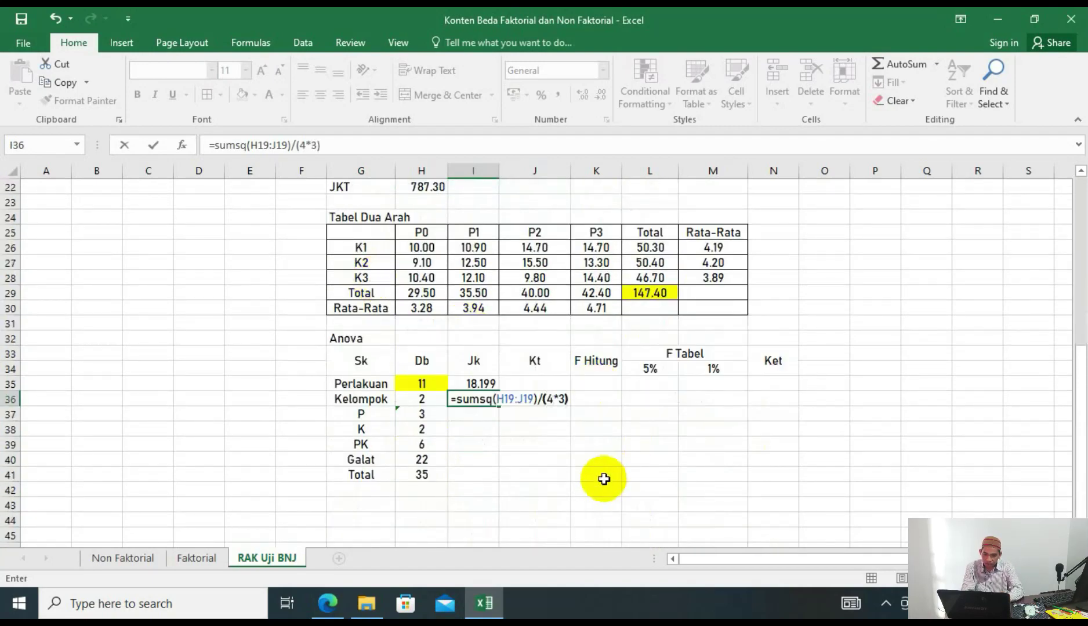
pyautogui.click(458, 399)
pyautogui.write('(')
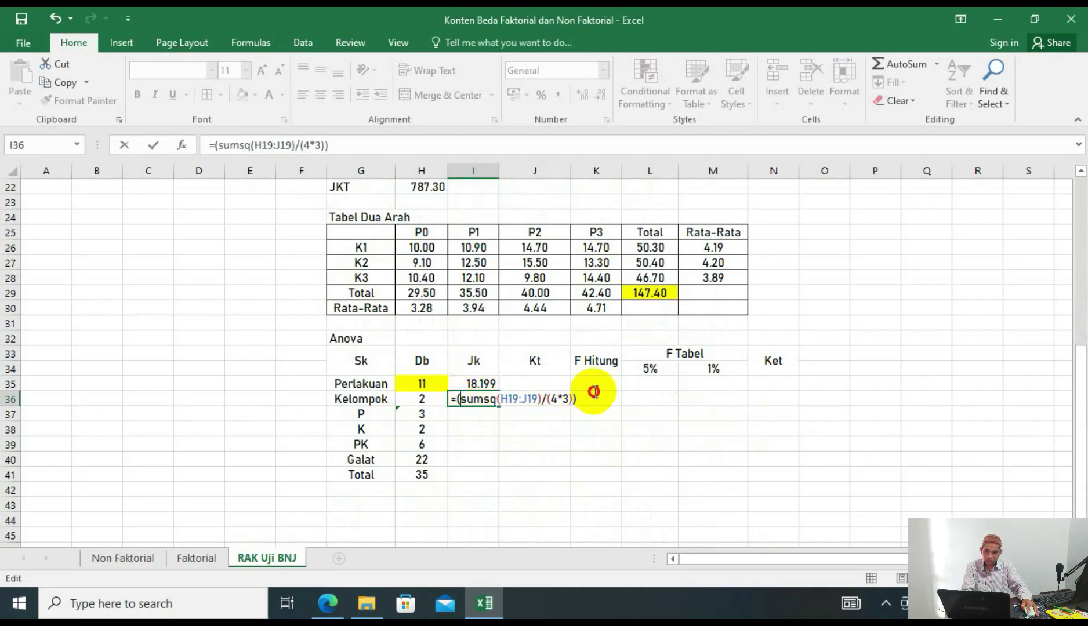
pyautogui.write('-')
pyautogui.scroll(1, 423, 206)
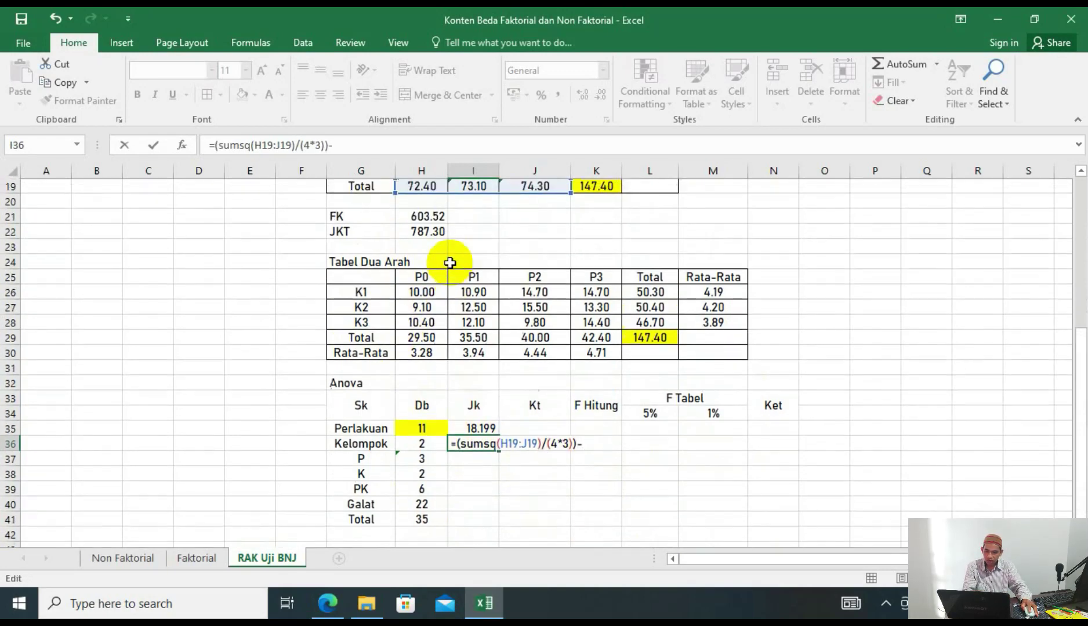
pyautogui.click(436, 222)
pyautogui.press('Return')
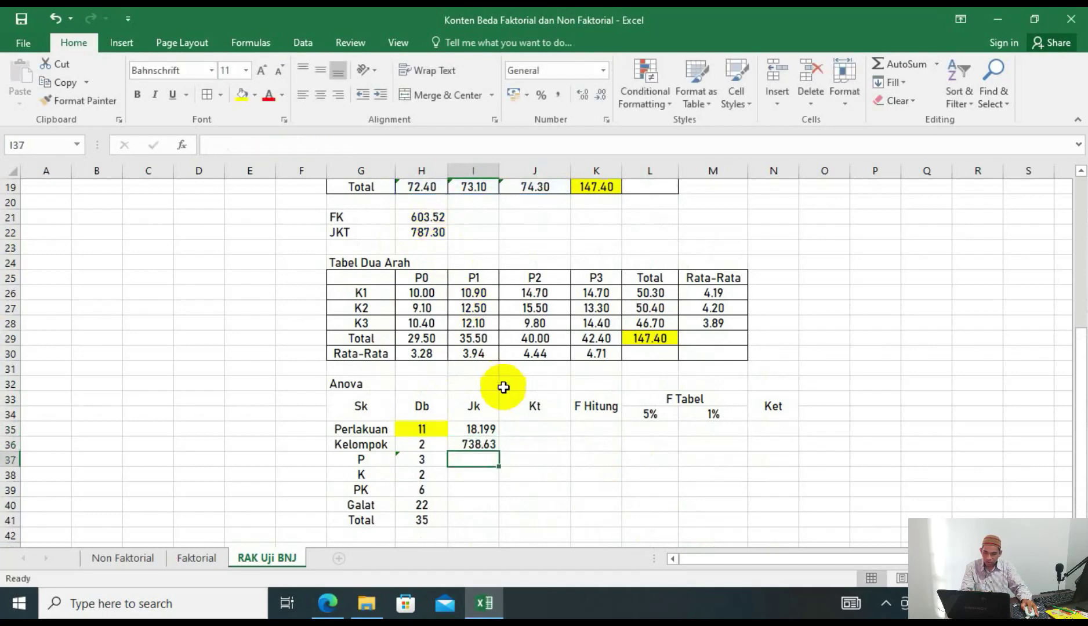
# Begin the Jk formula of P in I37 with the sum of squares of the P totals, SUMSQ(H29:K29).
pyautogui.write('=sumsq')
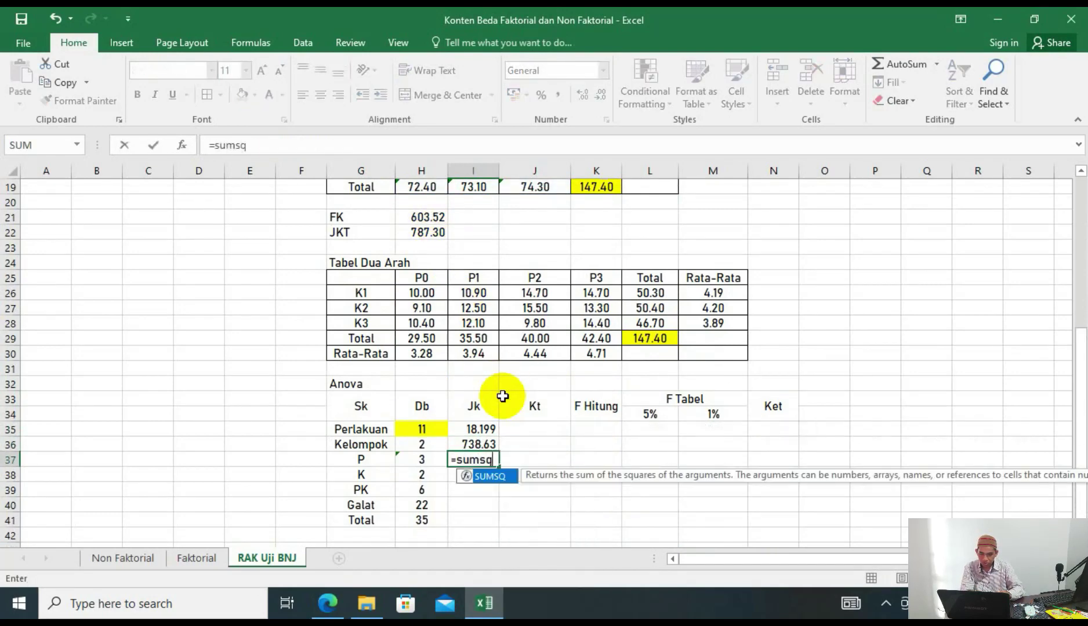
pyautogui.write('(')
pyautogui.scroll(2, 501, 395)
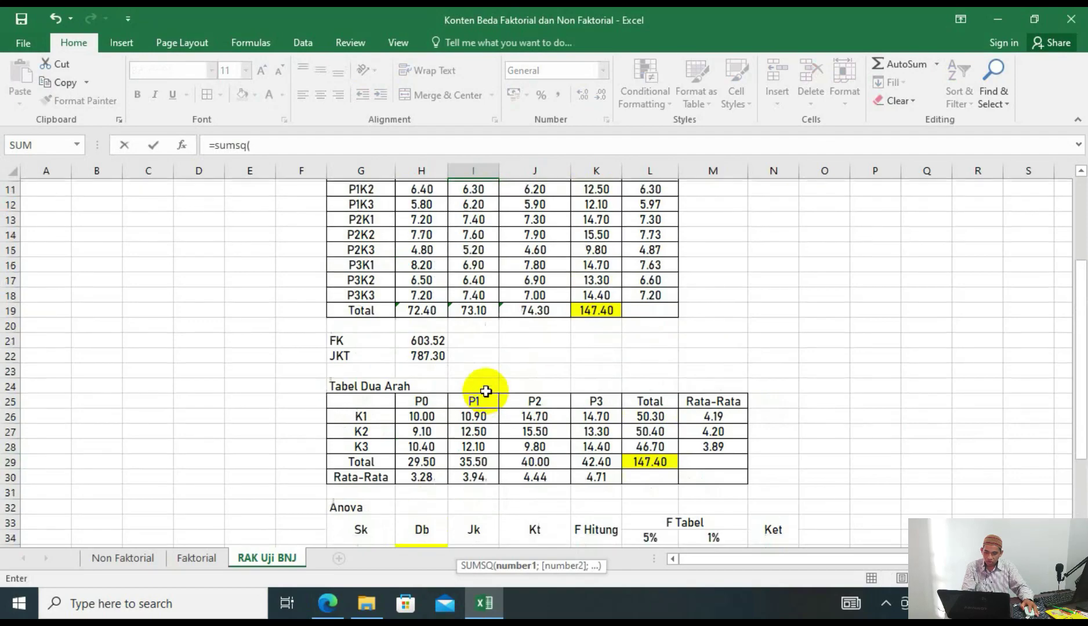
pyautogui.moveTo(432, 430); pyautogui.dragTo(574, 429)
pyautogui.scroll(-2, 573, 441)
pyautogui.write(')')
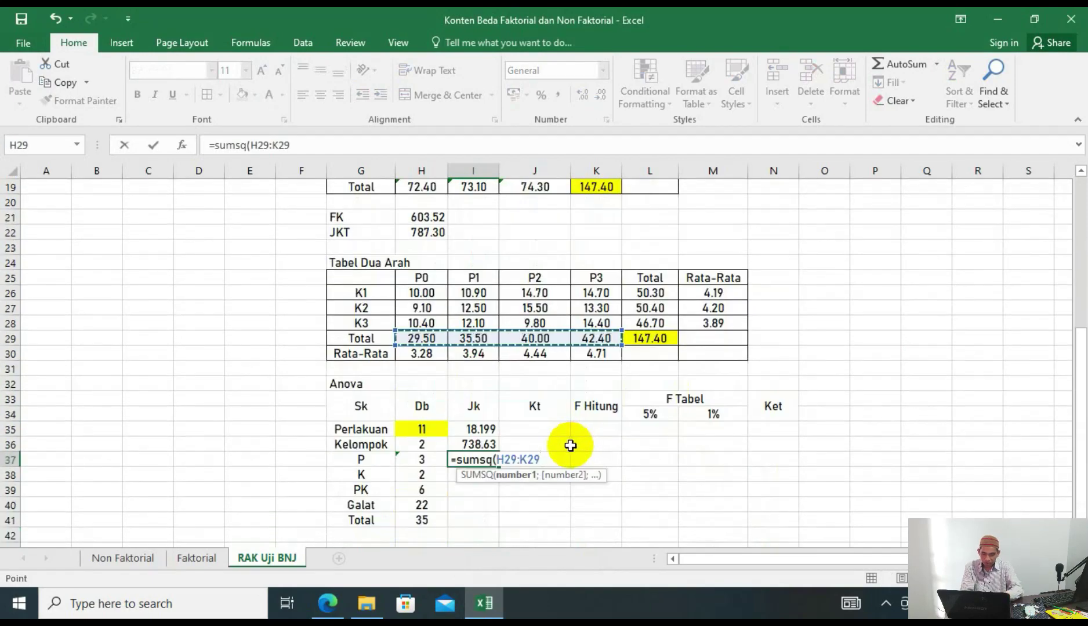
# Complete the I37 formula by dividing the sum of squares by (3*3), enclosing the quotient in parentheses and subtracting FK in H21.
pyautogui.write('/(3*3))')
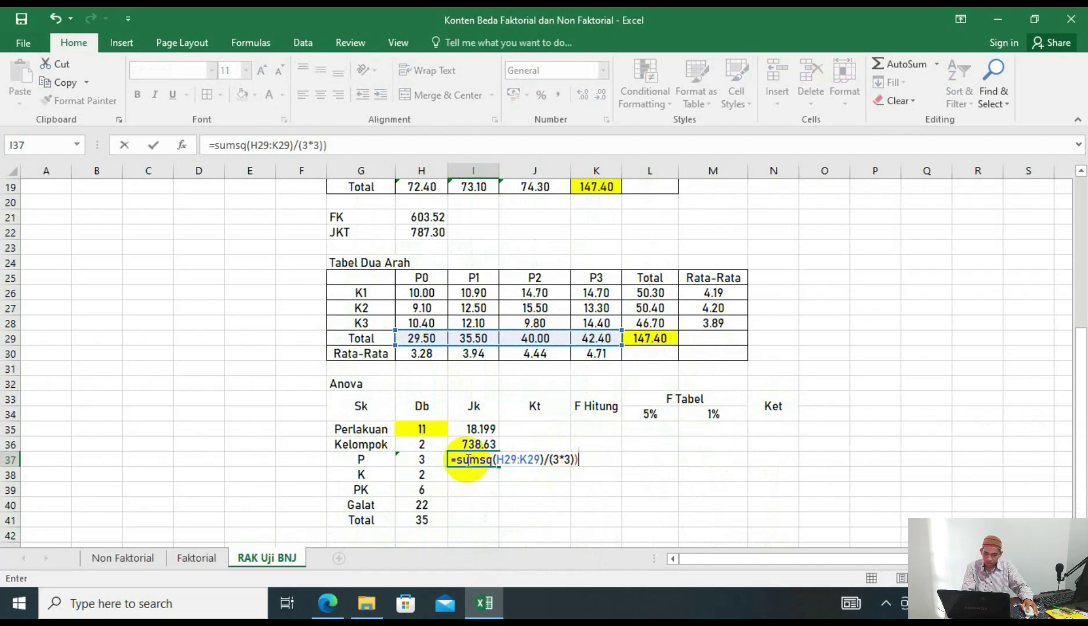
pyautogui.click(458, 460)
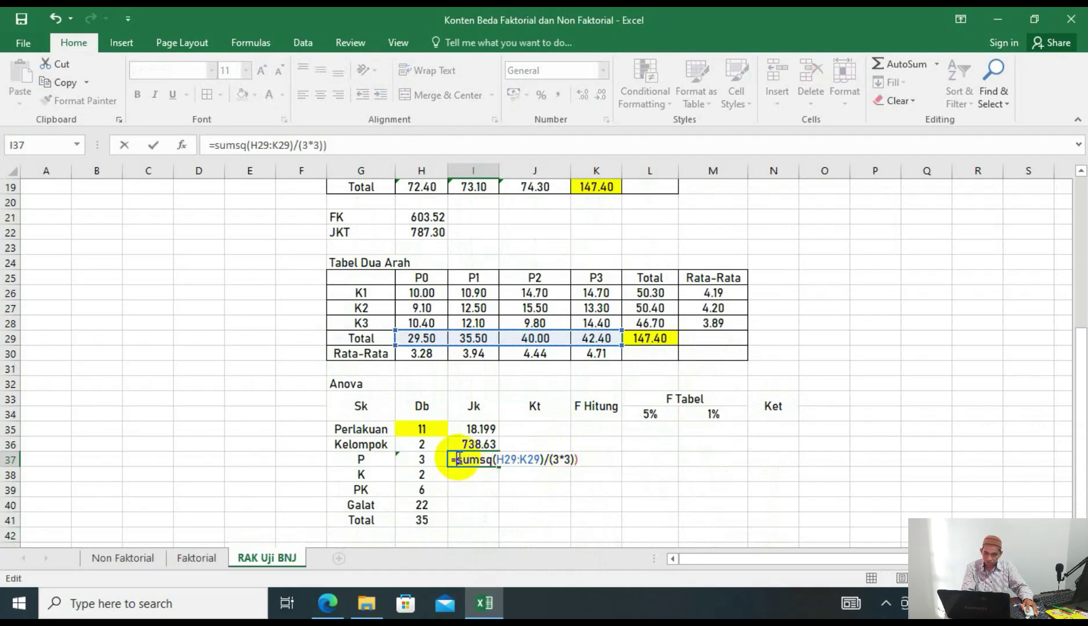
pyautogui.write('(')
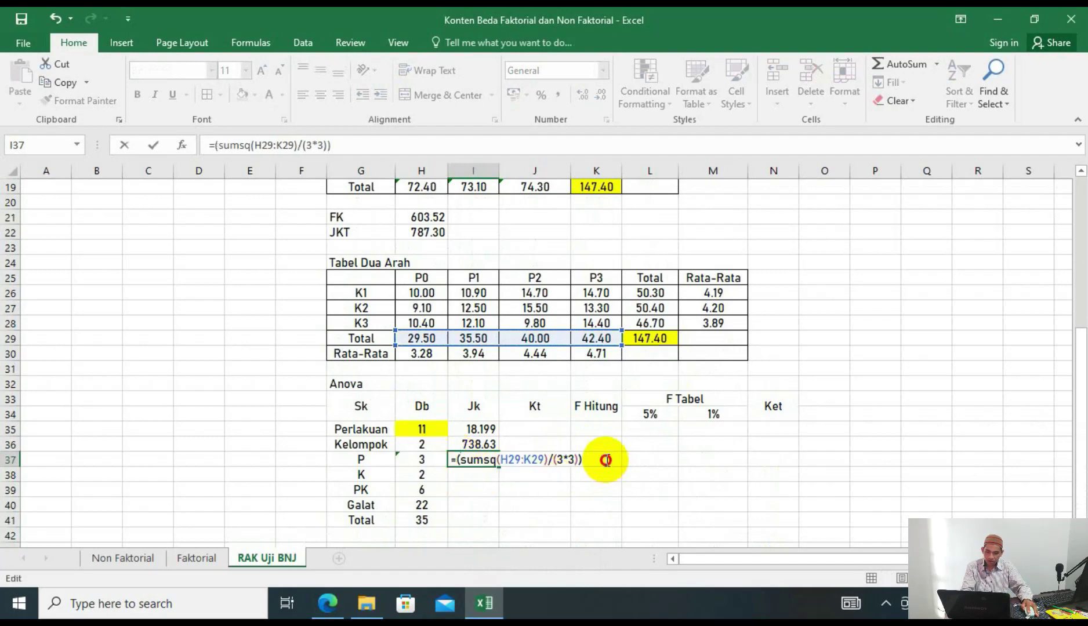
pyautogui.write('-')
pyautogui.click(425, 218)
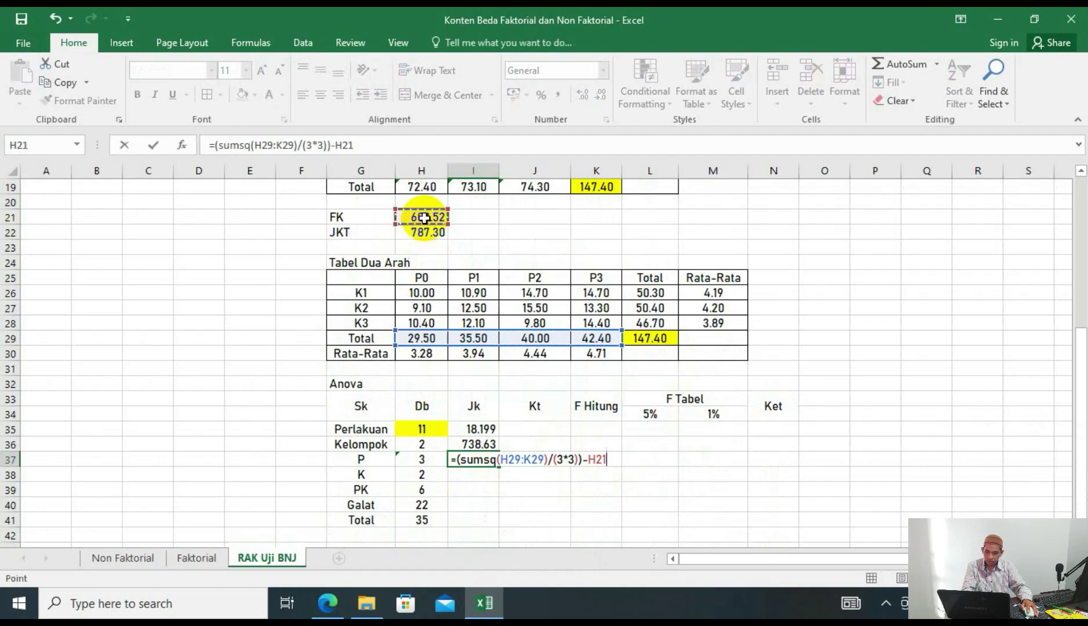
pyautogui.press('Return')
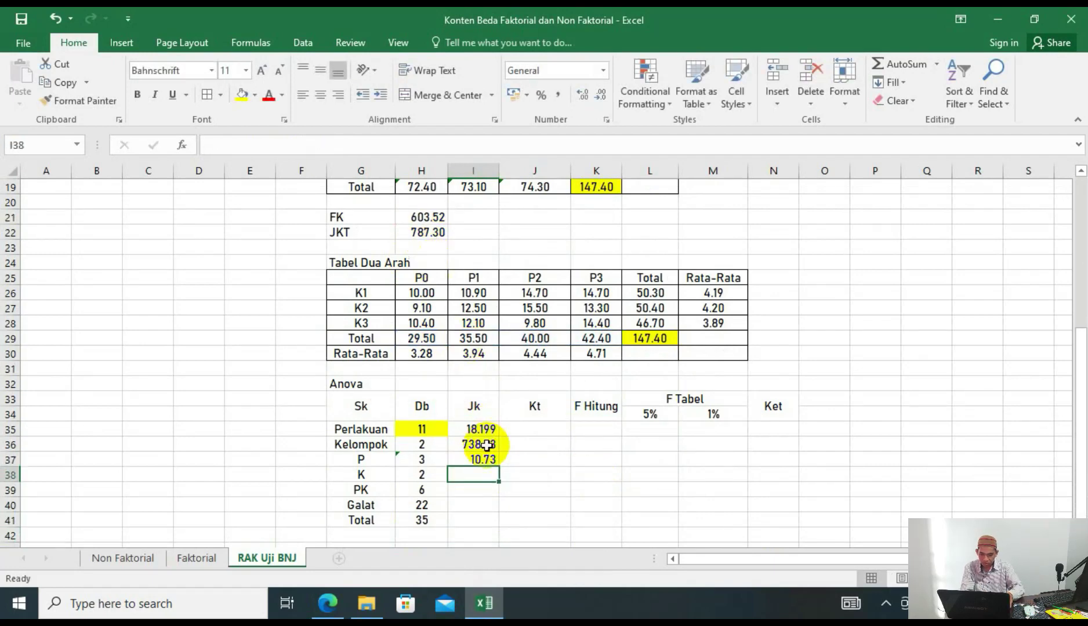
# Calculate the Jk of K in I38 from the K totals with the formula =(SUMSQ(L26:L28)/(4*3))-H21.
pyautogui.write('=sumsq(')
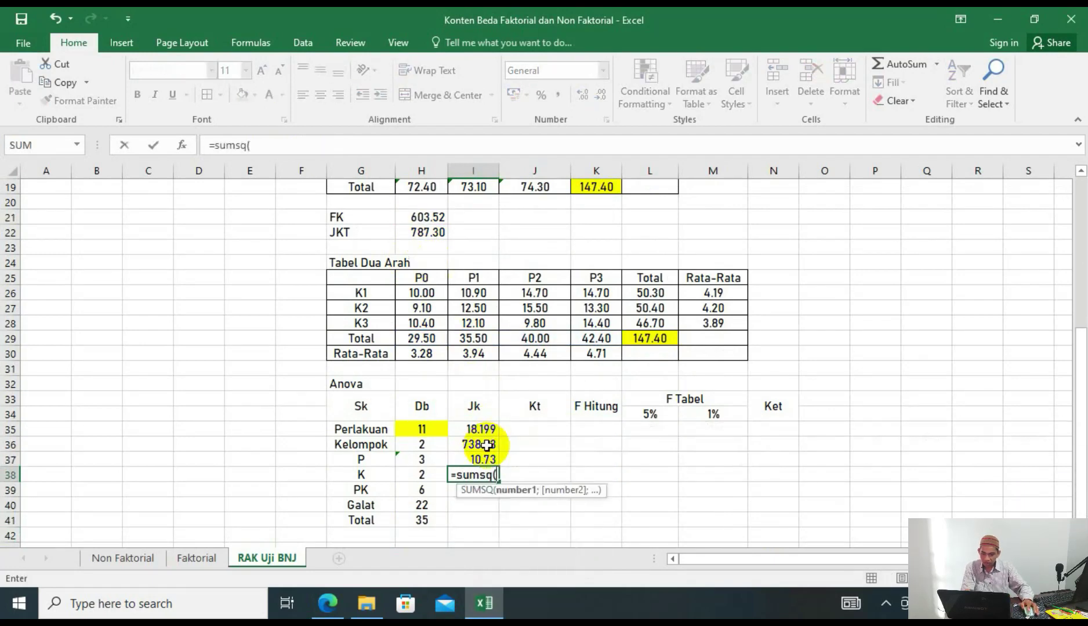
pyautogui.moveTo(649, 294); pyautogui.dragTo(656, 318)
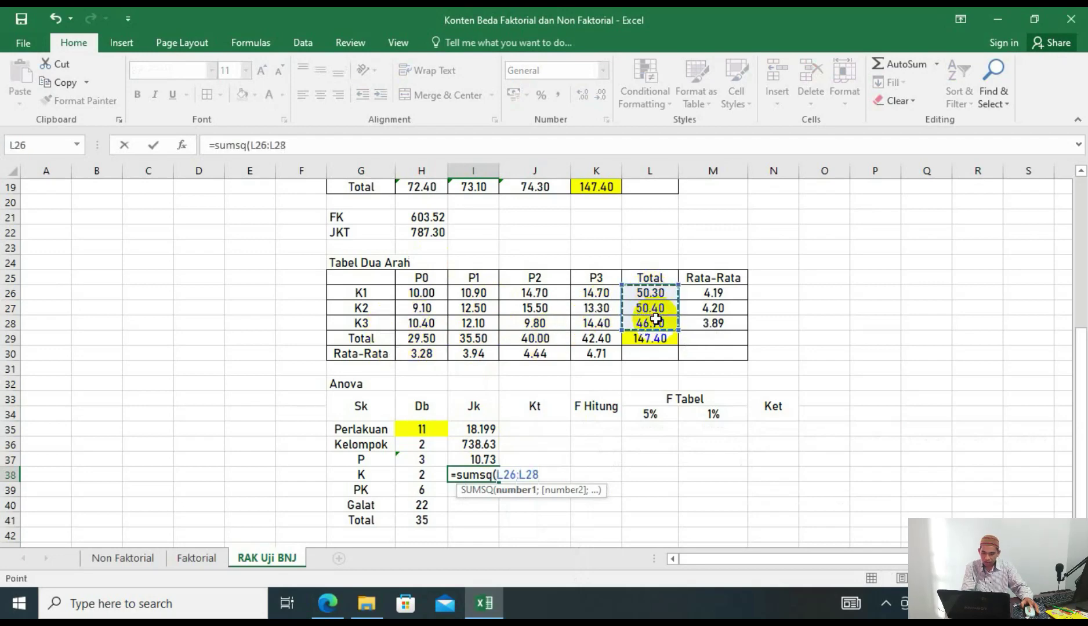
pyautogui.write(')/(4*3))')
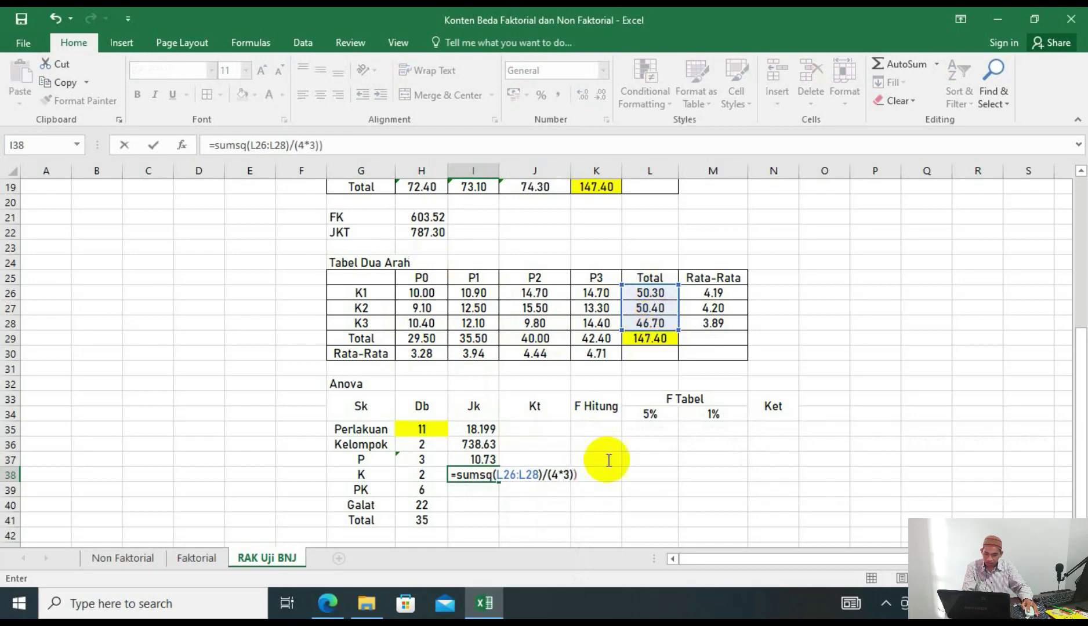
pyautogui.click(455, 474)
pyautogui.write('(')
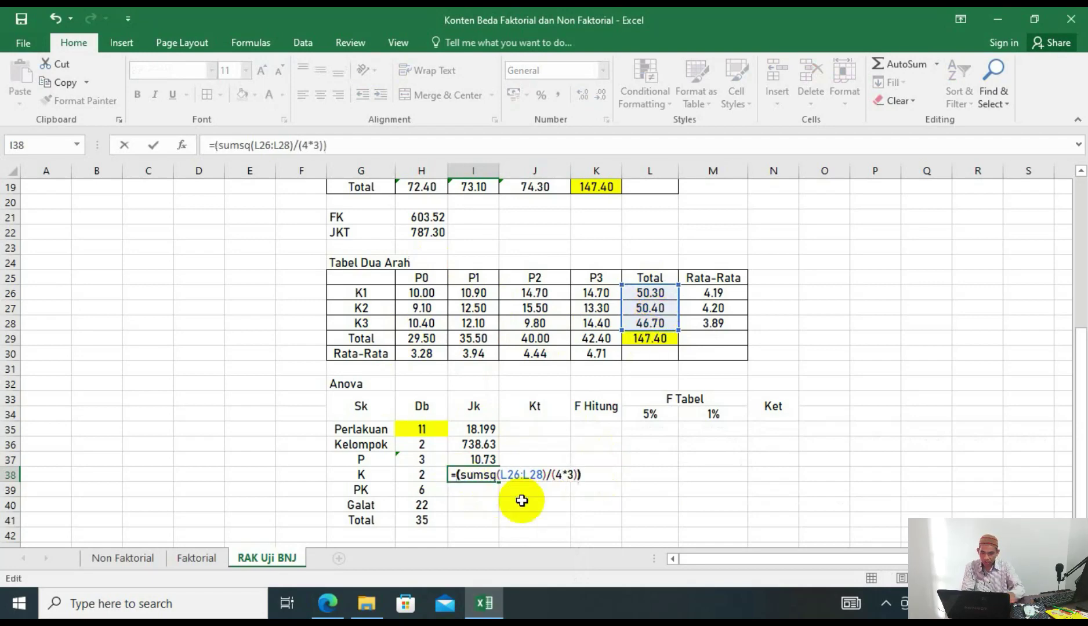
pyautogui.click(584, 476)
pyautogui.write('-')
pyautogui.click(425, 219)
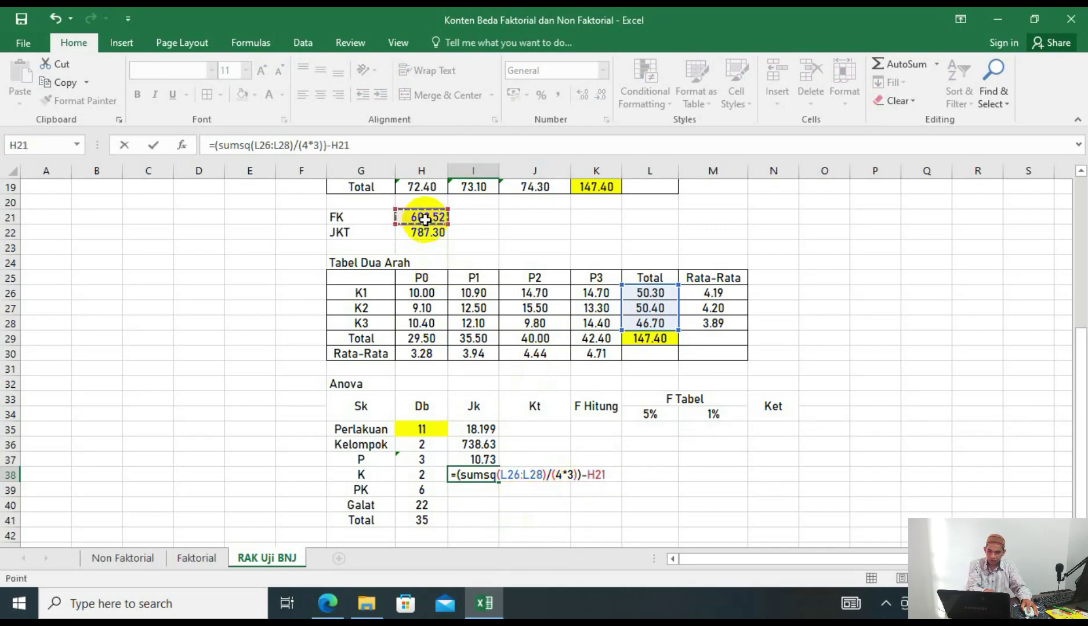
pyautogui.press('Return')
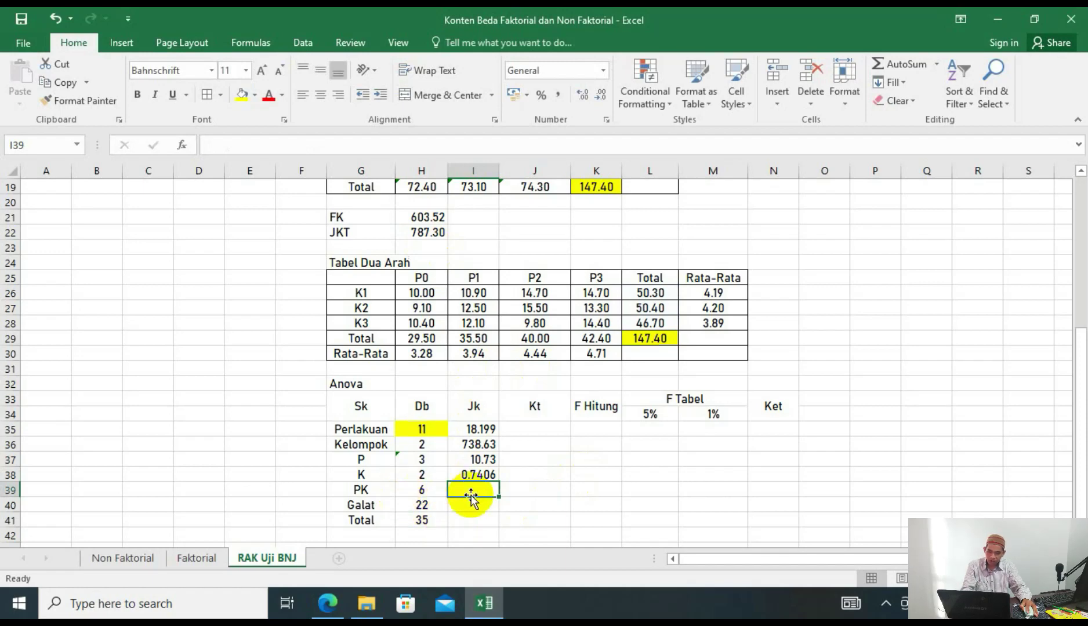
# Calculate the Jk of PK in I39 by subtracting the Jk of P and K from that of Perlakuan, =I35-I37-I38.
pyautogui.write('=')
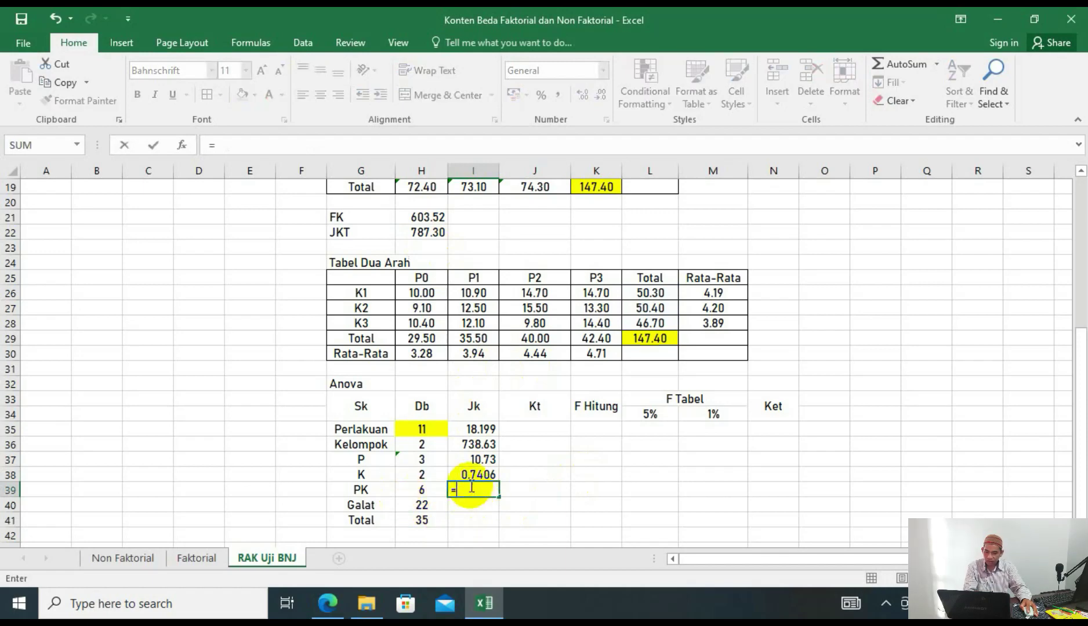
pyautogui.click(479, 429)
pyautogui.write('-')
pyautogui.click(486, 461)
pyautogui.write('-')
pyautogui.click(487, 472)
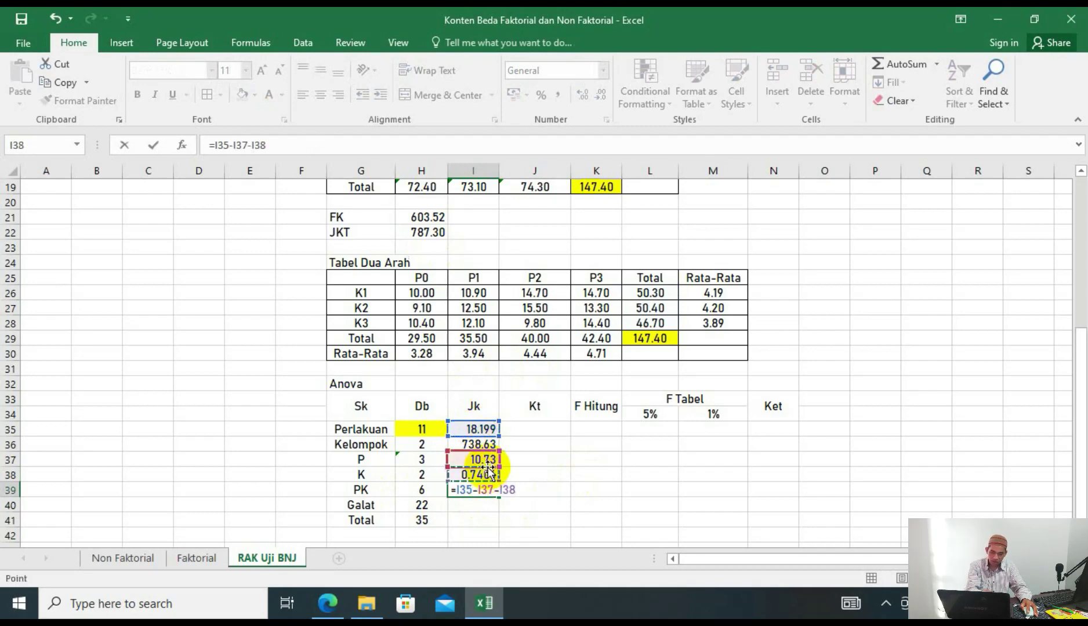
pyautogui.press('Return')
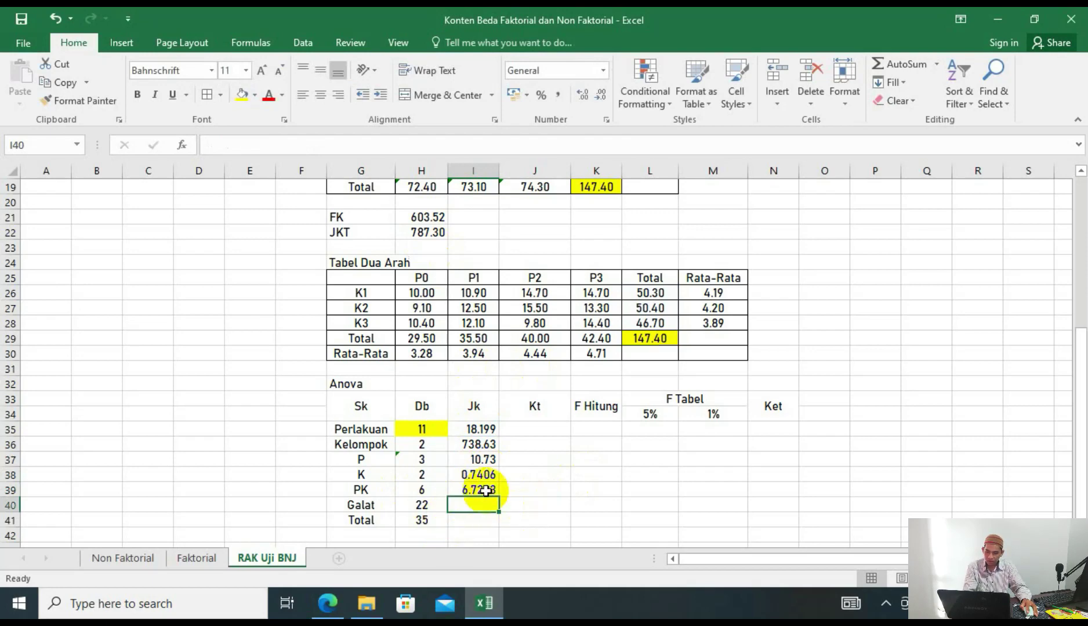
# Begin the Jk formula of Galat in I40 with JKT in H22 followed by a minus sign.
pyautogui.click(482, 429)
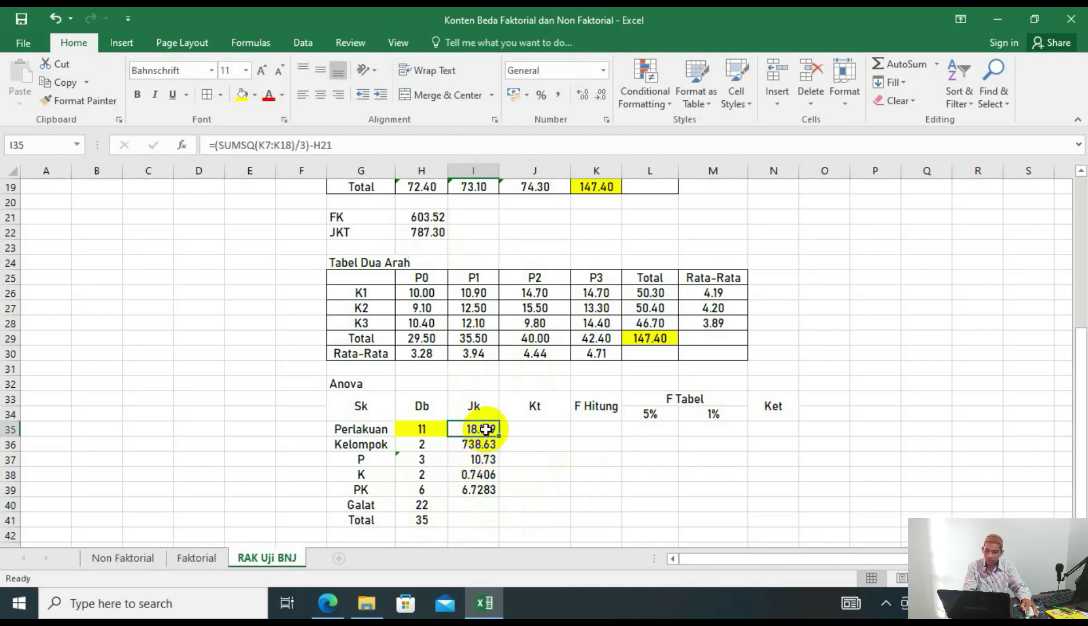
pyautogui.click(476, 506)
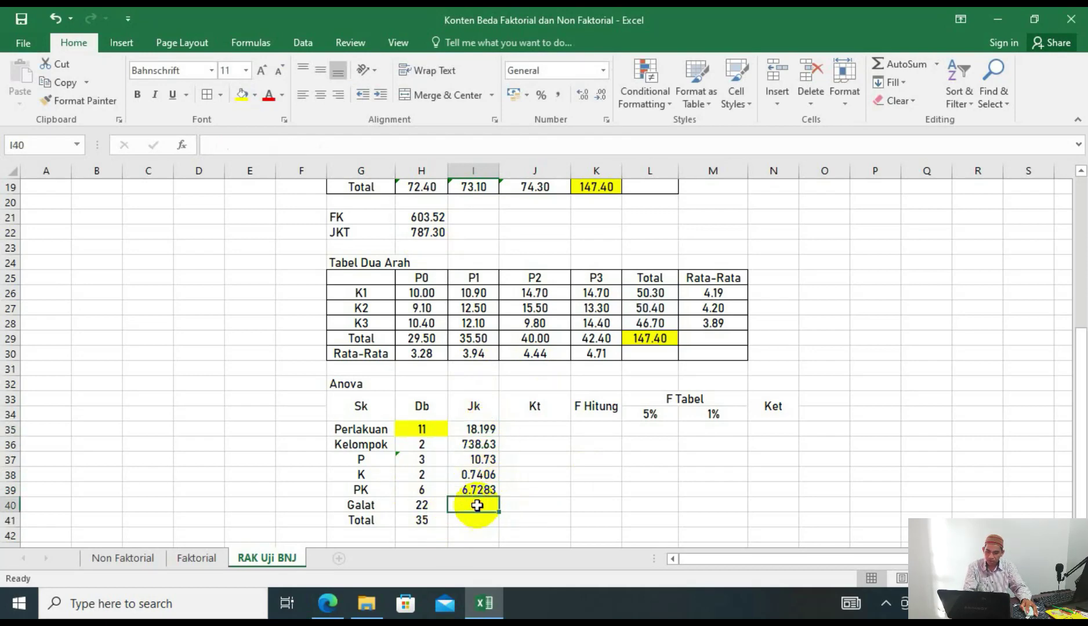
pyautogui.write('=')
pyautogui.click(435, 233)
pyautogui.write('-')
pyautogui.click(479, 430)
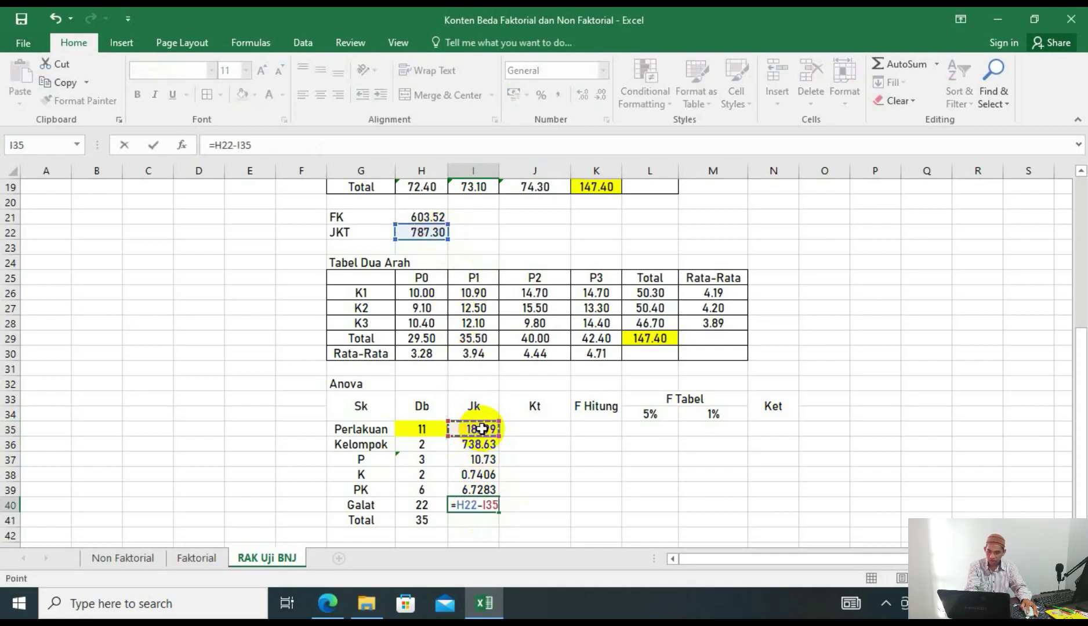
pyautogui.press('BackSpace')
pyautogui.press('BackSpace')
pyautogui.press('BackSpace')
pyautogui.press('BackSpace')
pyautogui.click(480, 445)
pyautogui.write('-')
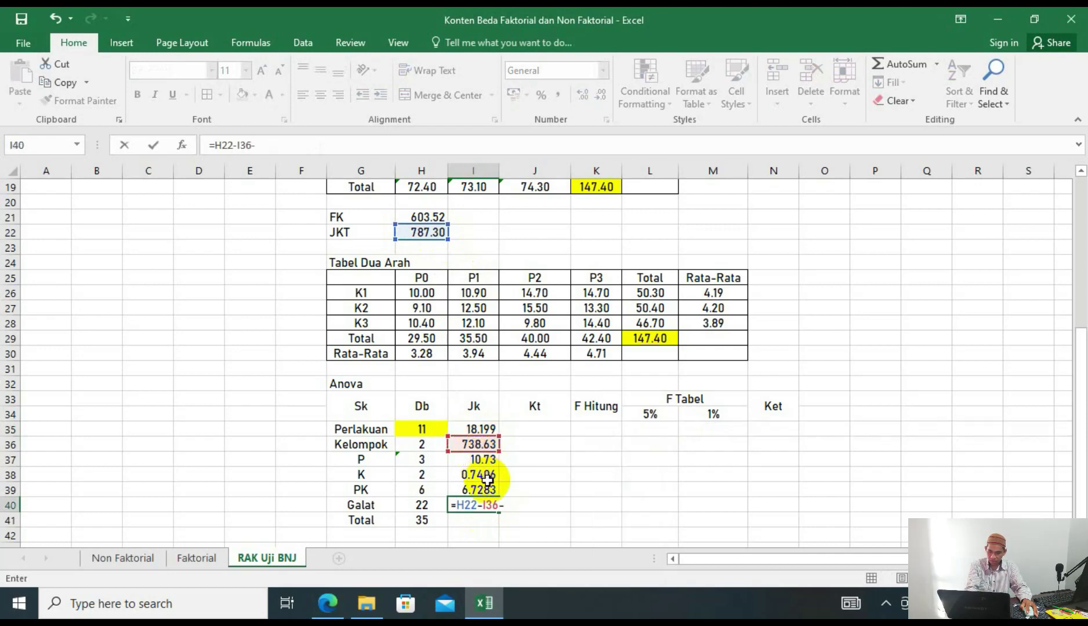
pyautogui.click(487, 461)
pyautogui.write('-')
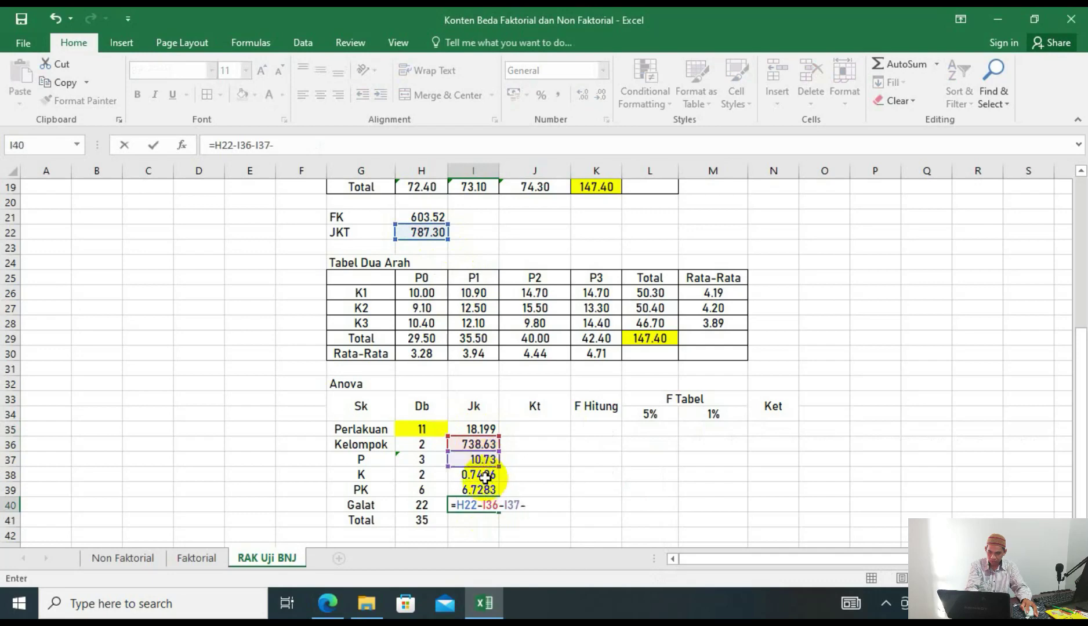
pyautogui.click(485, 476)
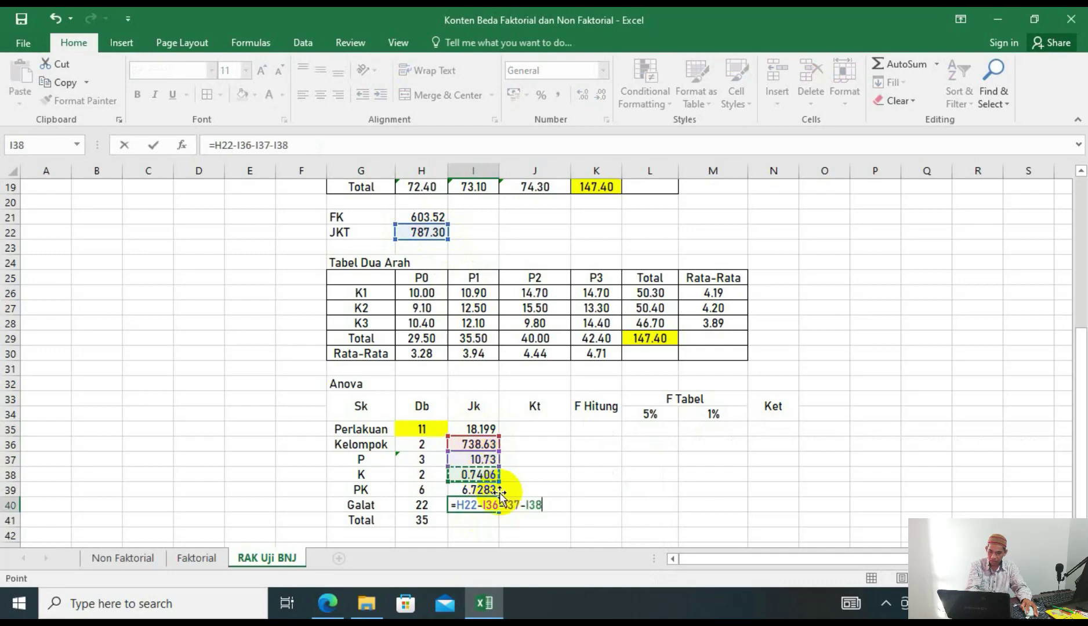
pyautogui.press('BackSpace')
pyautogui.press('BackSpace')
pyautogui.press('BackSpace')
pyautogui.press('BackSpace')
pyautogui.press('BackSpace')
pyautogui.press('BackSpace')
pyautogui.press('BackSpace')
pyautogui.press('BackSpace')
pyautogui.press('BackSpace')
pyautogui.press('BackSpace')
pyautogui.press('BackSpace')
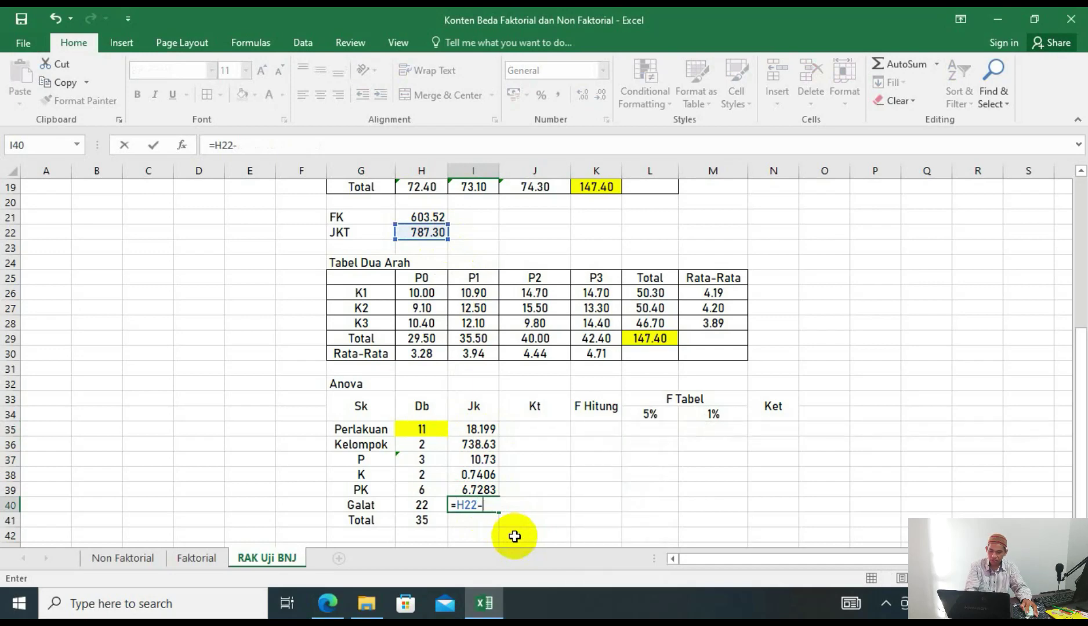
# Complete the I40 formula by subtracting the Jk of Kelompok, P, K and PK, giving =H22-I36-I37-I38-I39.
pyautogui.click(483, 444)
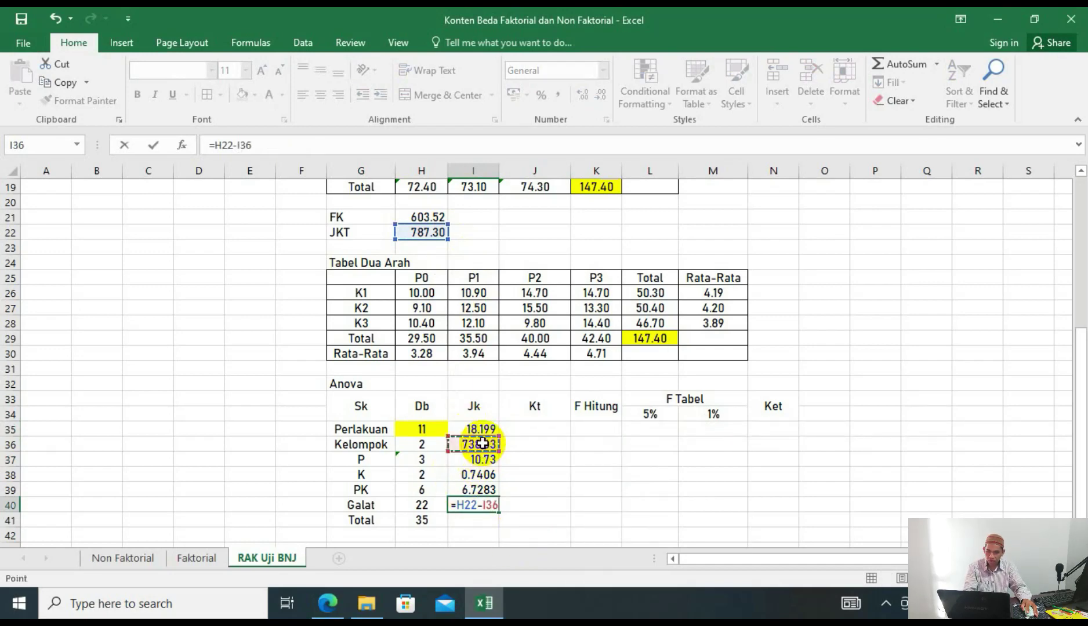
pyautogui.write('-')
pyautogui.click(479, 458)
pyautogui.write('-')
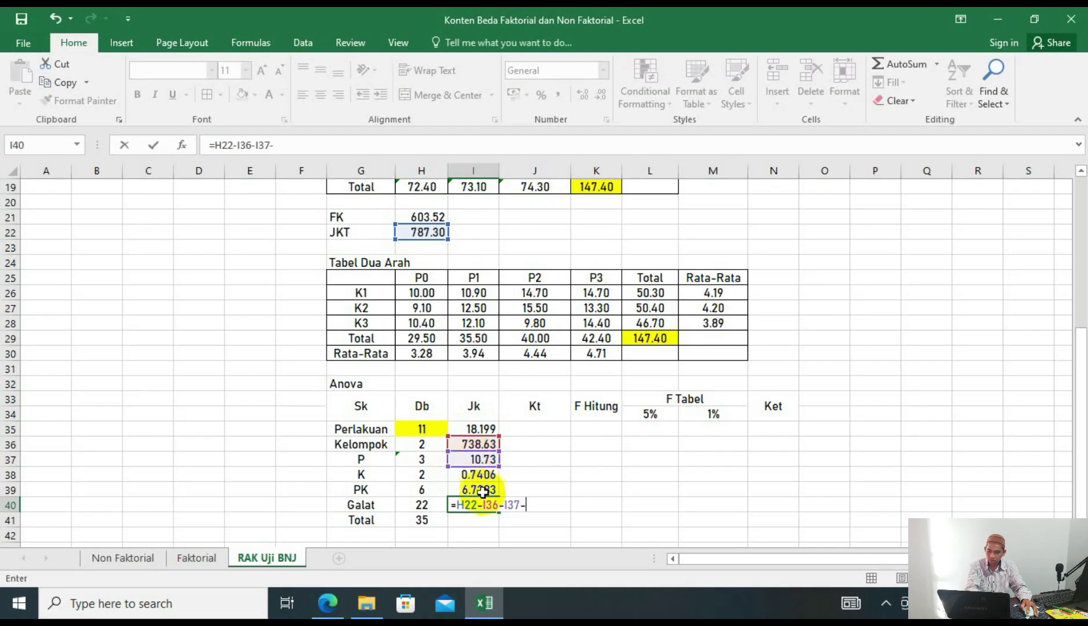
pyautogui.click(479, 475)
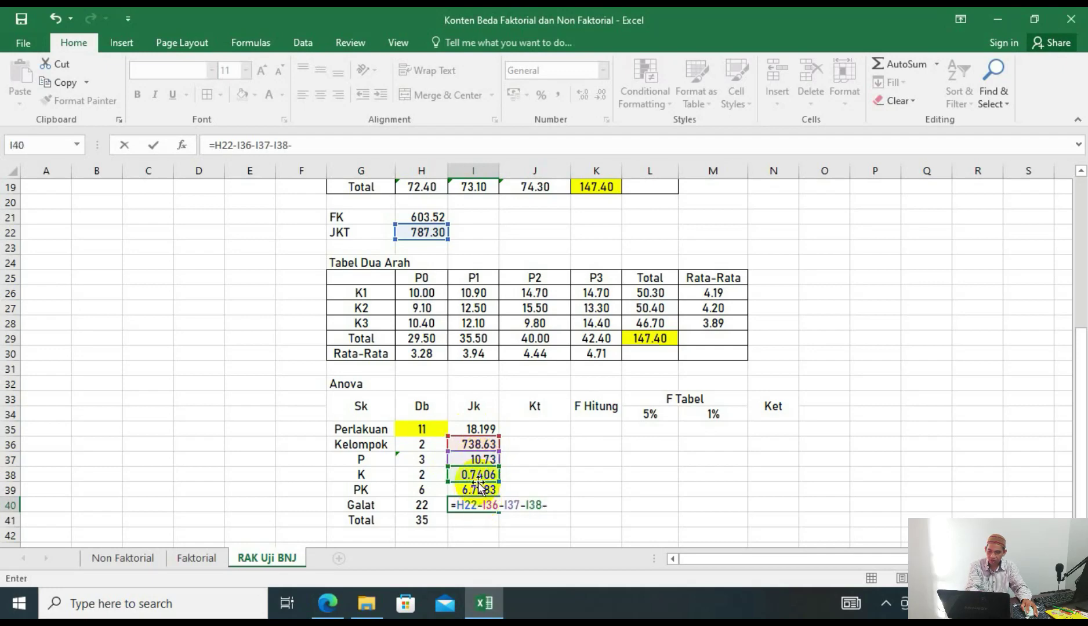
pyautogui.click(483, 490)
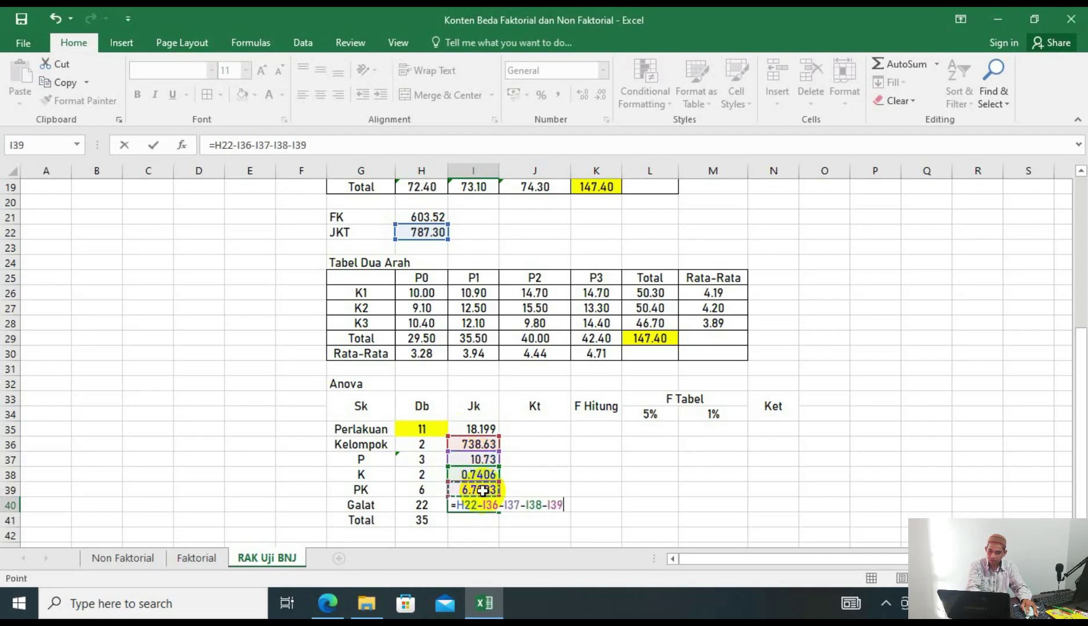
pyautogui.press('Return')
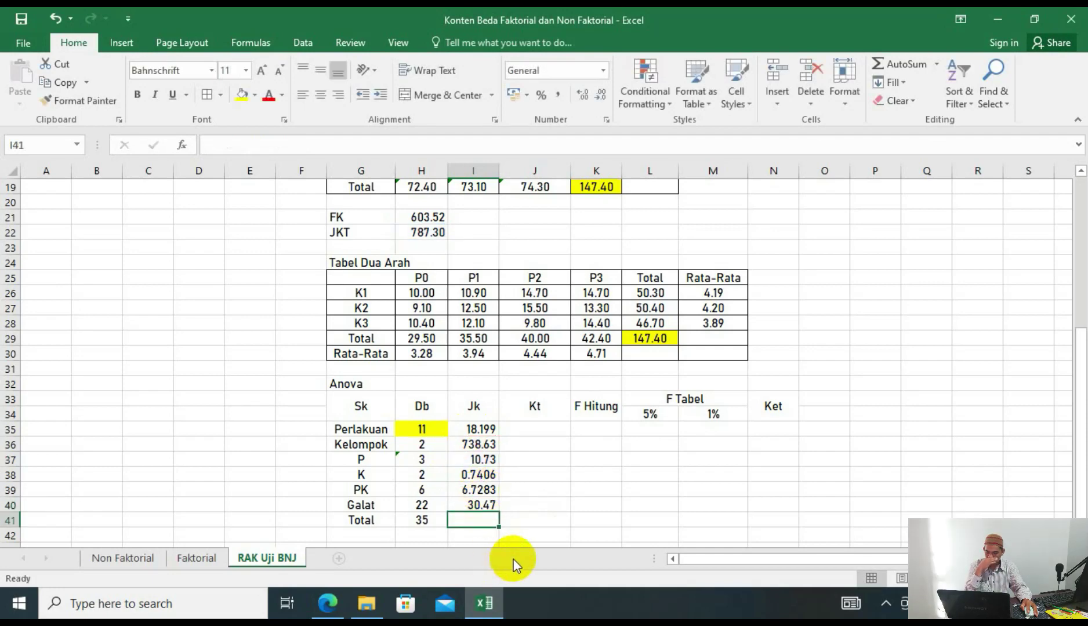
# Fill in the Jk of Total in I41 by referencing JKT in H22.
pyautogui.write('=')
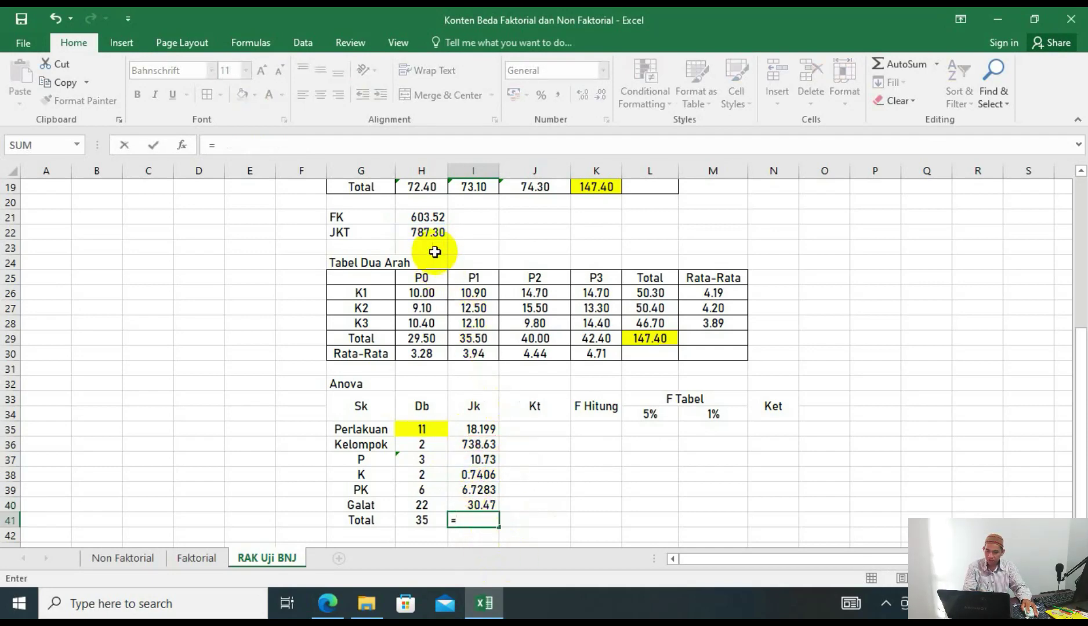
pyautogui.click(430, 234)
pyautogui.press('Return')
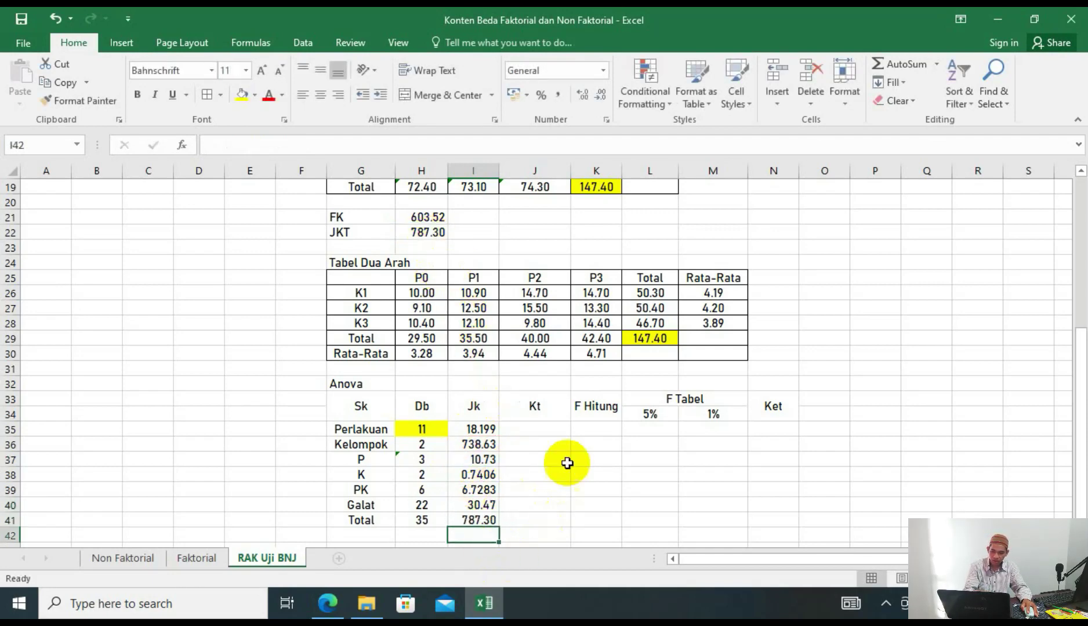
# Calculate the Kt of Perlakuan in J35 as =I35/H35 and fill the formula down to the Galat row, J40.
pyautogui.click(551, 426)
pyautogui.write('=')
pyautogui.click(484, 430)
pyautogui.write('/')
pyautogui.click(432, 432)
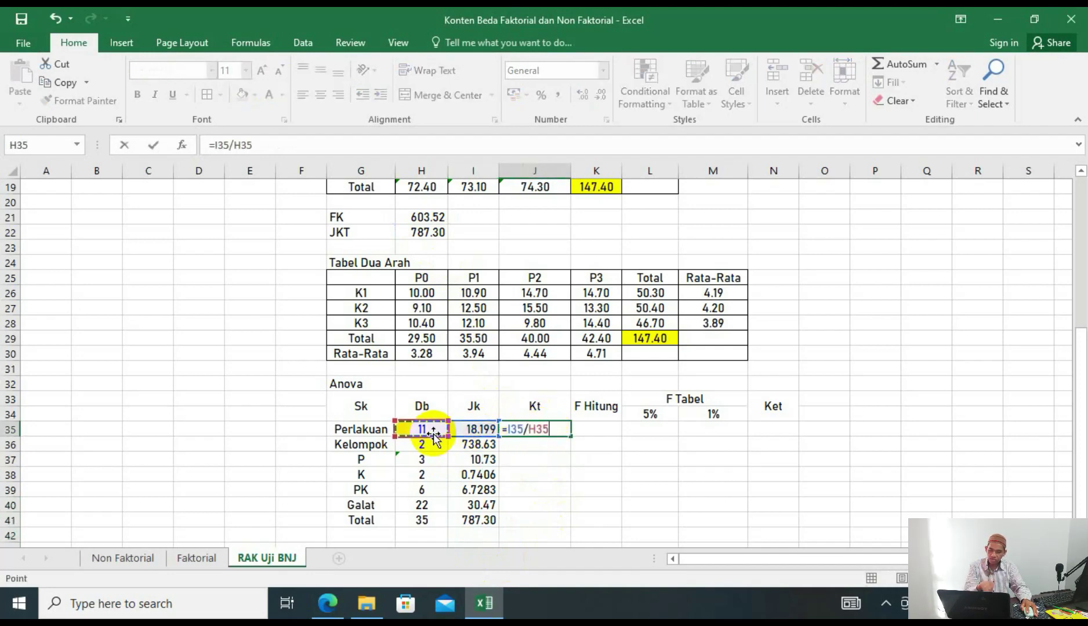
pyautogui.press('Return')
pyautogui.click(540, 431)
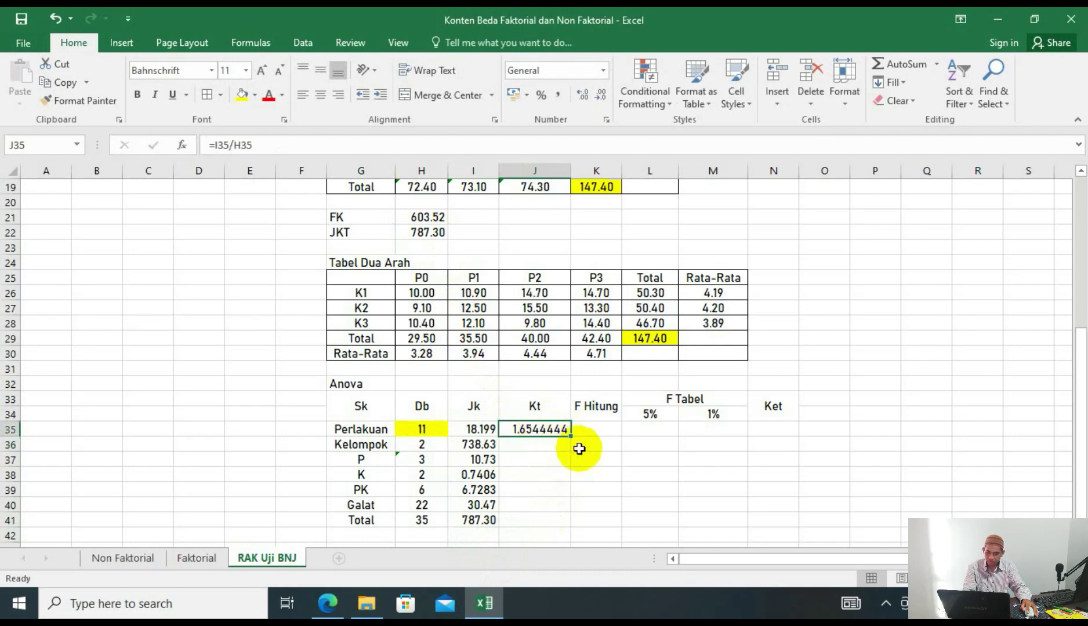
pyautogui.moveTo(572, 441); pyautogui.dragTo(571, 509)
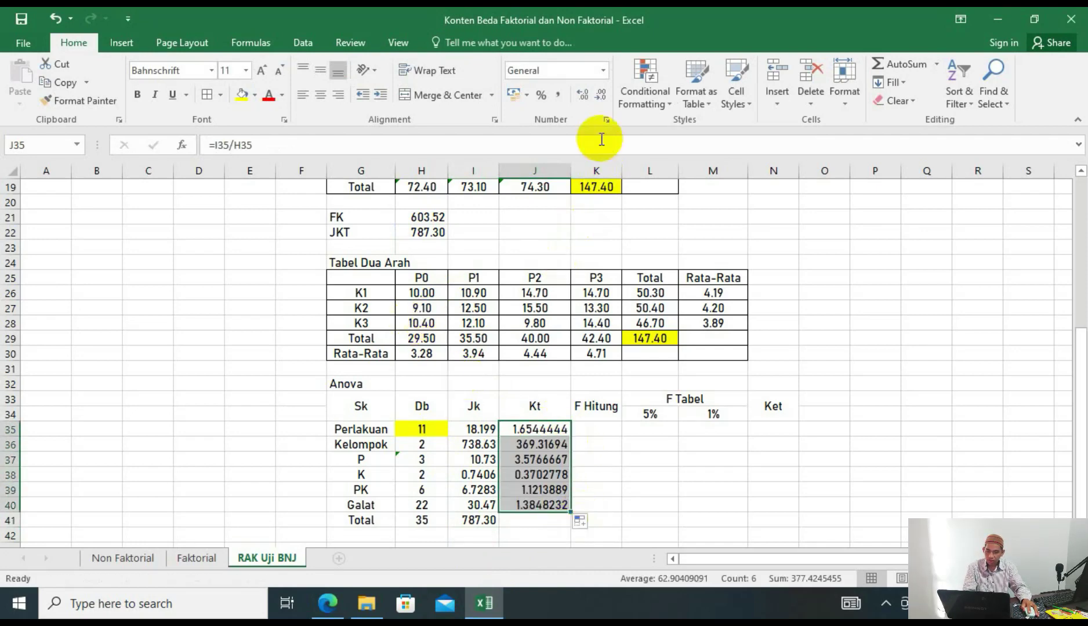
# Reduce the displayed precision of the Kt values in J35:J40 to two decimal places.
pyautogui.click(602, 97)
pyautogui.click(602, 98)
pyautogui.click(602, 98)
pyautogui.click(602, 98)
pyautogui.click(602, 98)
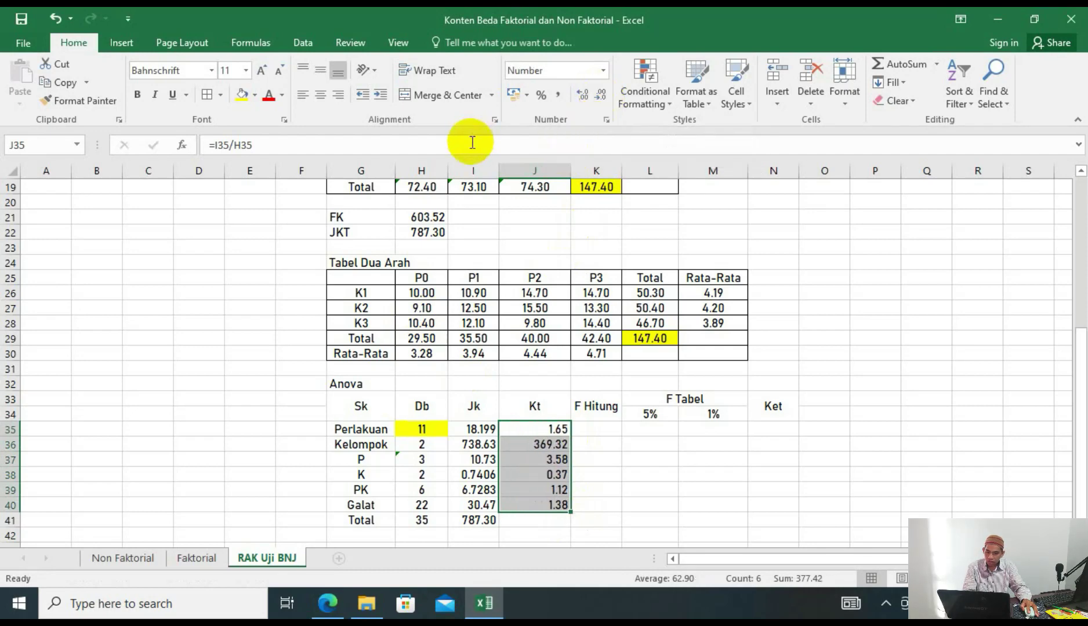
# Center the Kt values in J35:J40 and calculate the F Hitung of Perlakuan in K35 as =J35/$J$40.
pyautogui.click(320, 95)
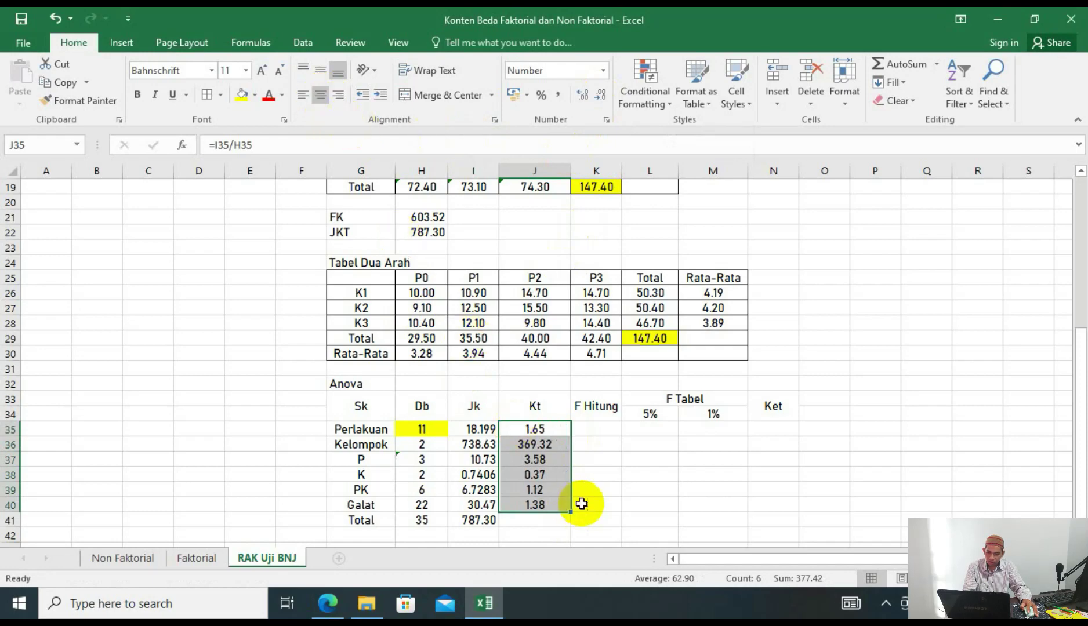
pyautogui.click(609, 431)
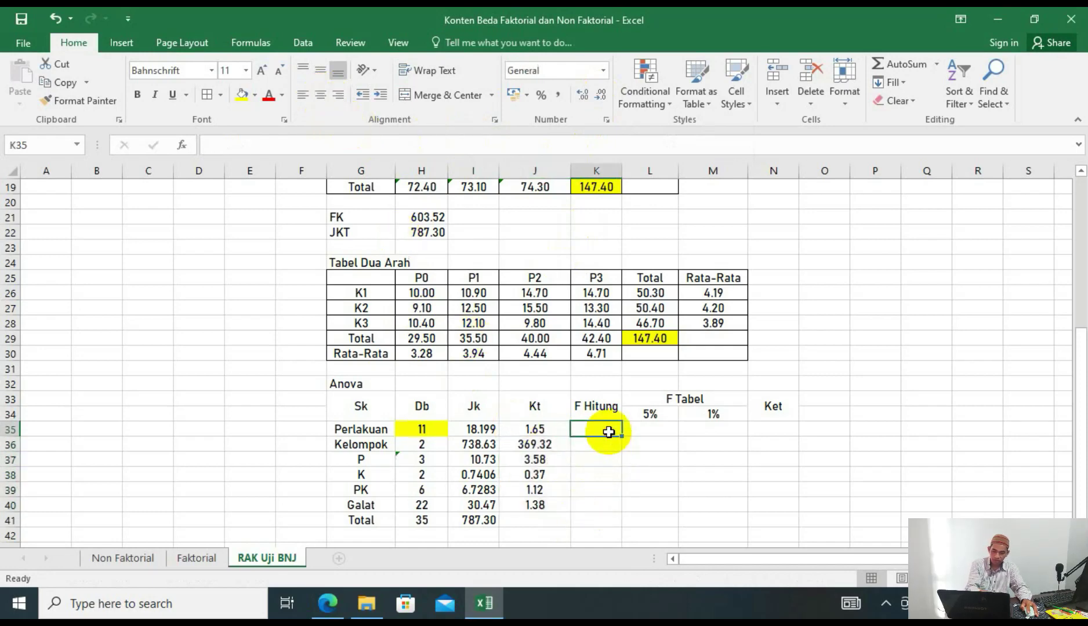
pyautogui.write('=')
pyautogui.click(551, 432)
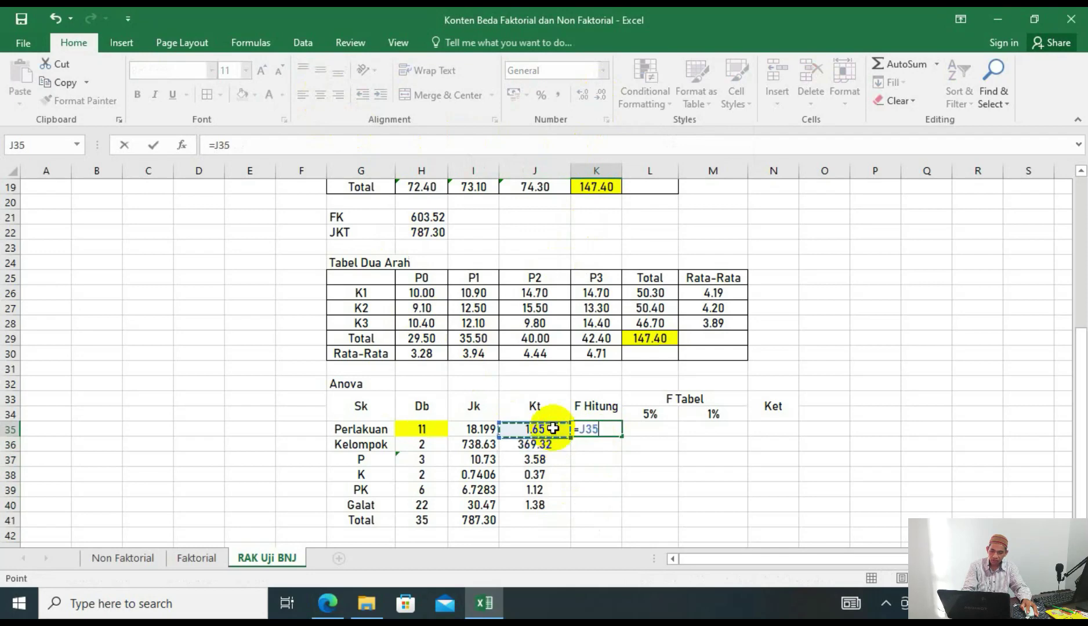
pyautogui.write('/')
pyautogui.click(534, 504)
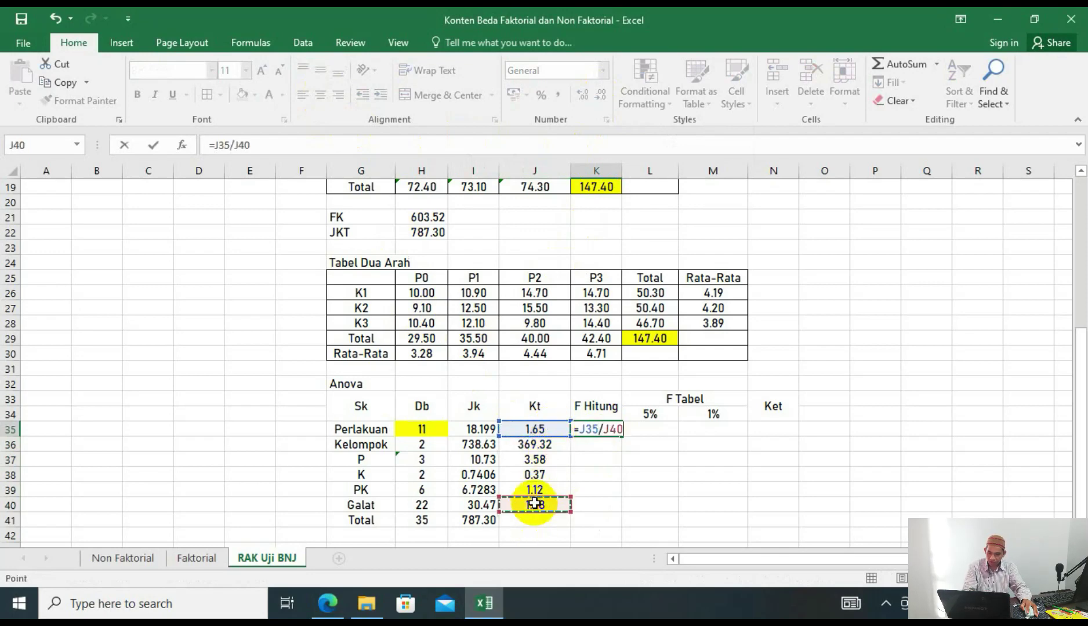
pyautogui.press('F4')
pyautogui.press('Return')
# Fill the F Hitung formula from K35 down to the PK row, K39, and center the values.
pyautogui.click(601, 429)
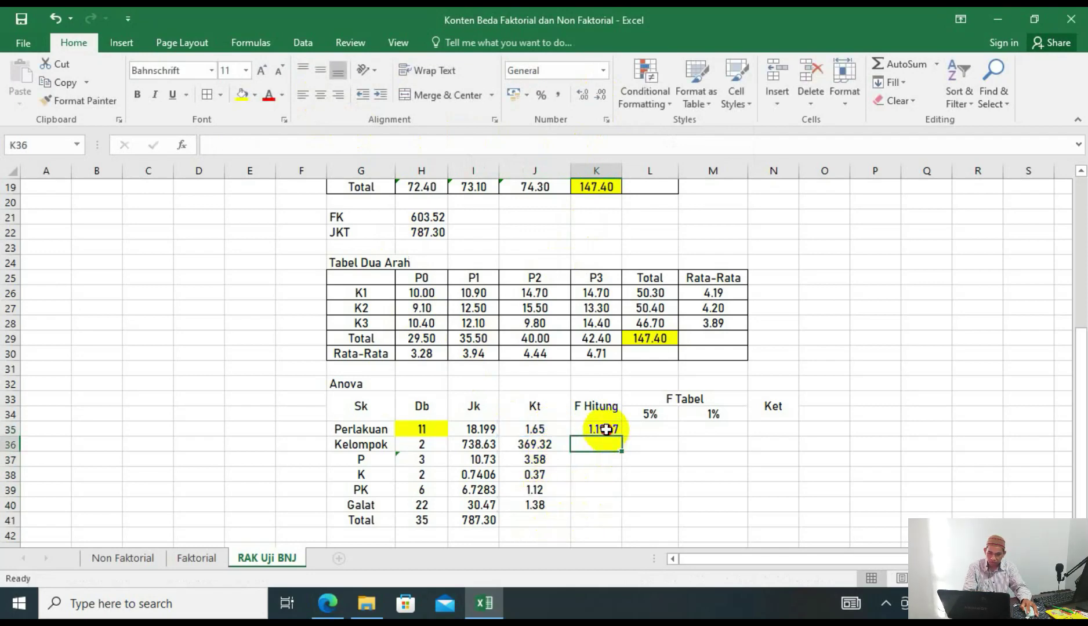
pyautogui.moveTo(619, 436); pyautogui.dragTo(621, 496)
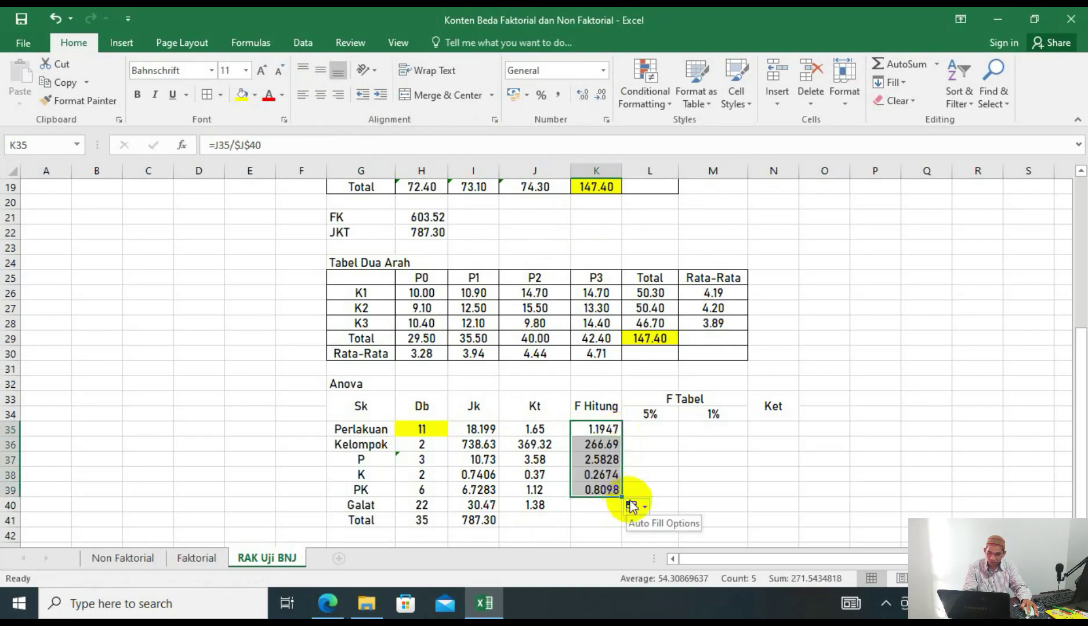
pyautogui.click(320, 94)
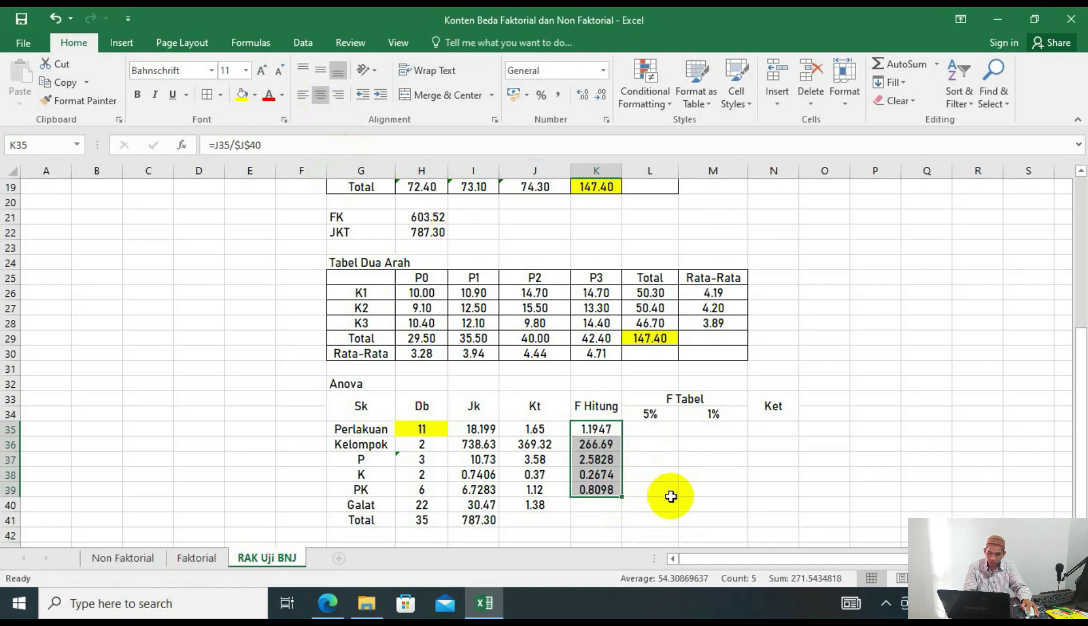
# Calculate the 5% F Tabel value of Perlakuan in L35 as =F.INV(0.95;H35;$H$40).
pyautogui.click(656, 431)
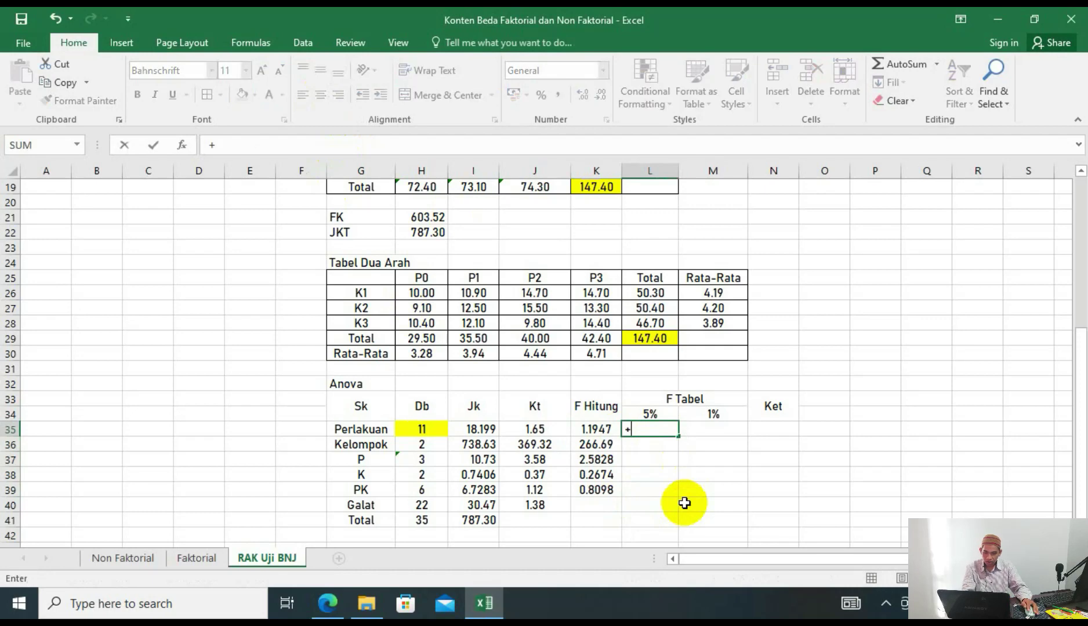
pyautogui.press('BackSpace')
pyautogui.write('=F')
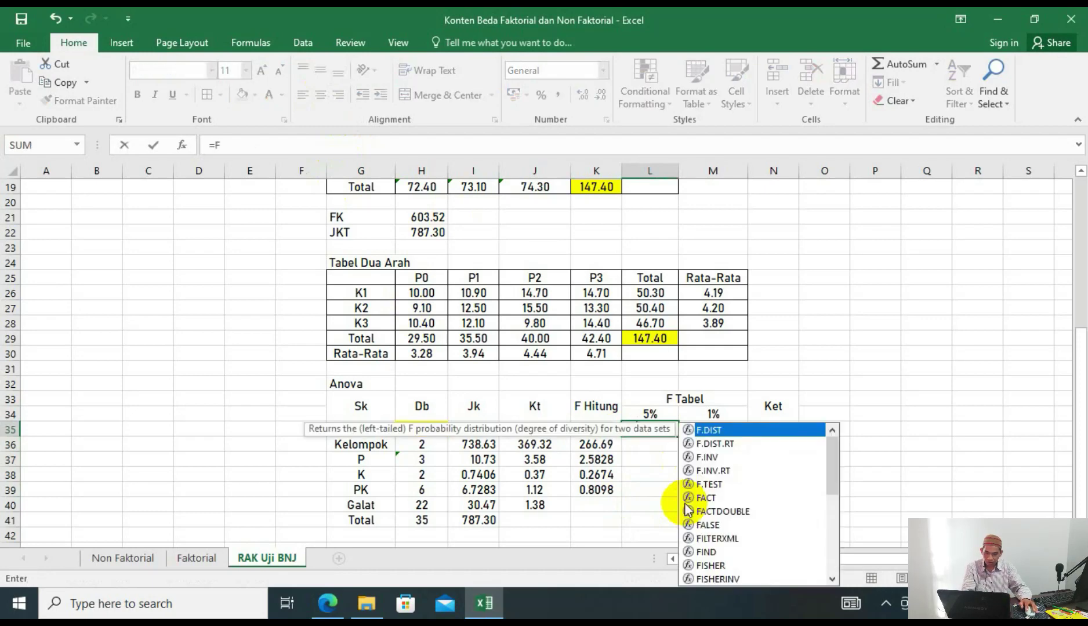
pyautogui.doubleClick(737, 456)
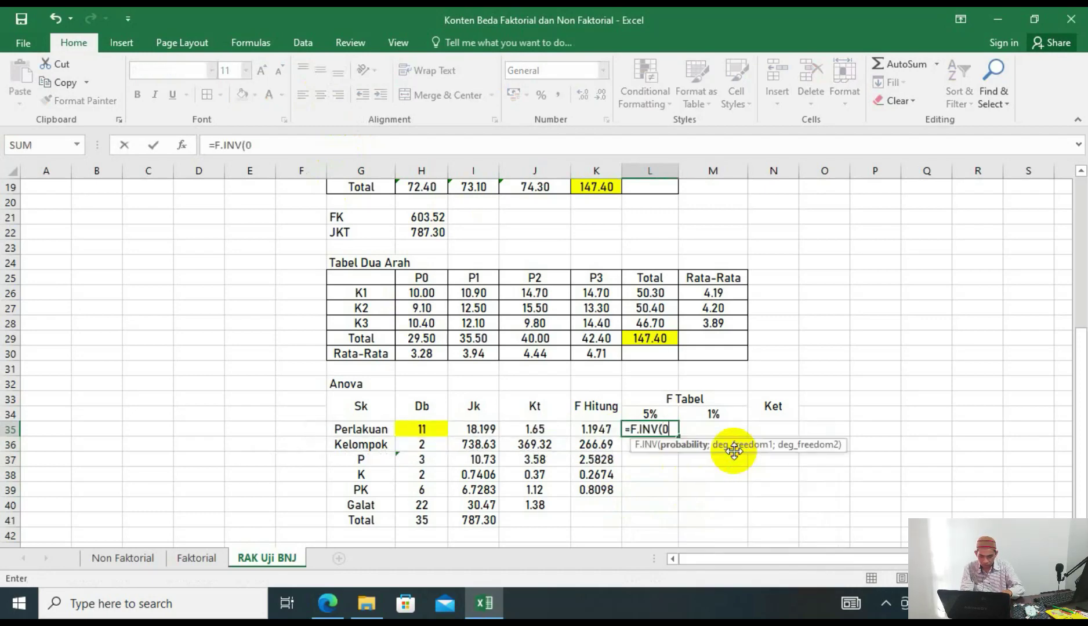
pyautogui.write('0.95')
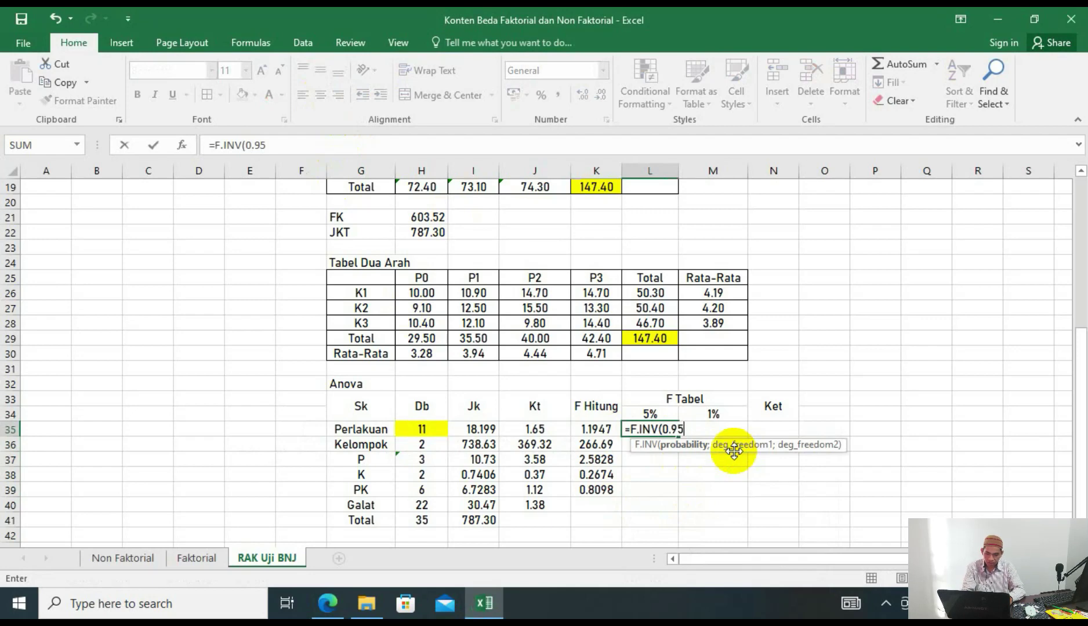
pyautogui.write(';')
pyautogui.click(438, 434)
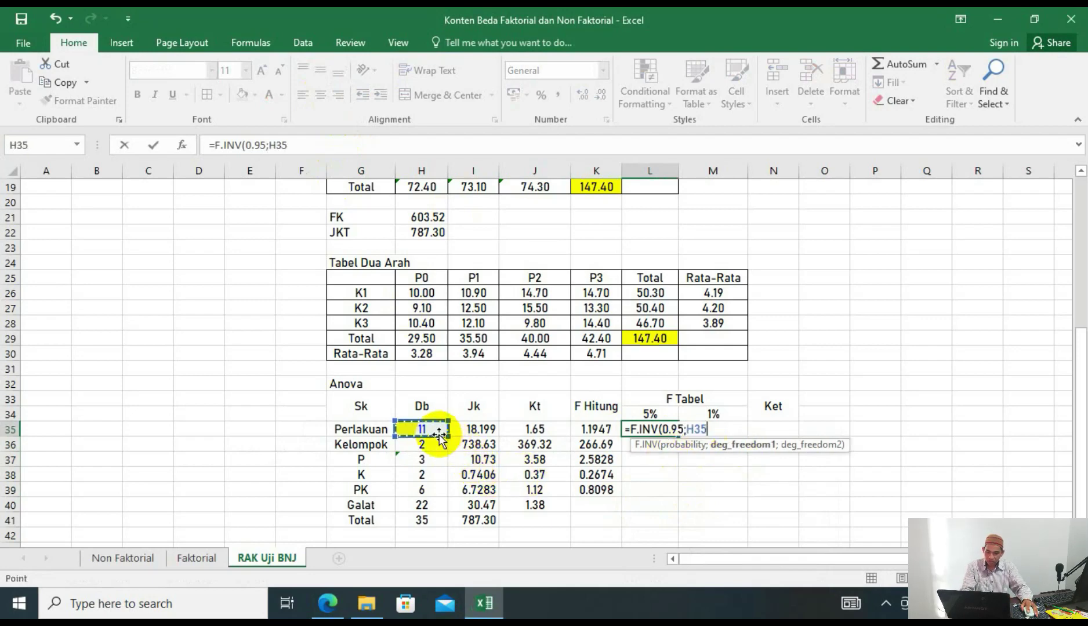
pyautogui.write(';')
pyautogui.click(423, 508)
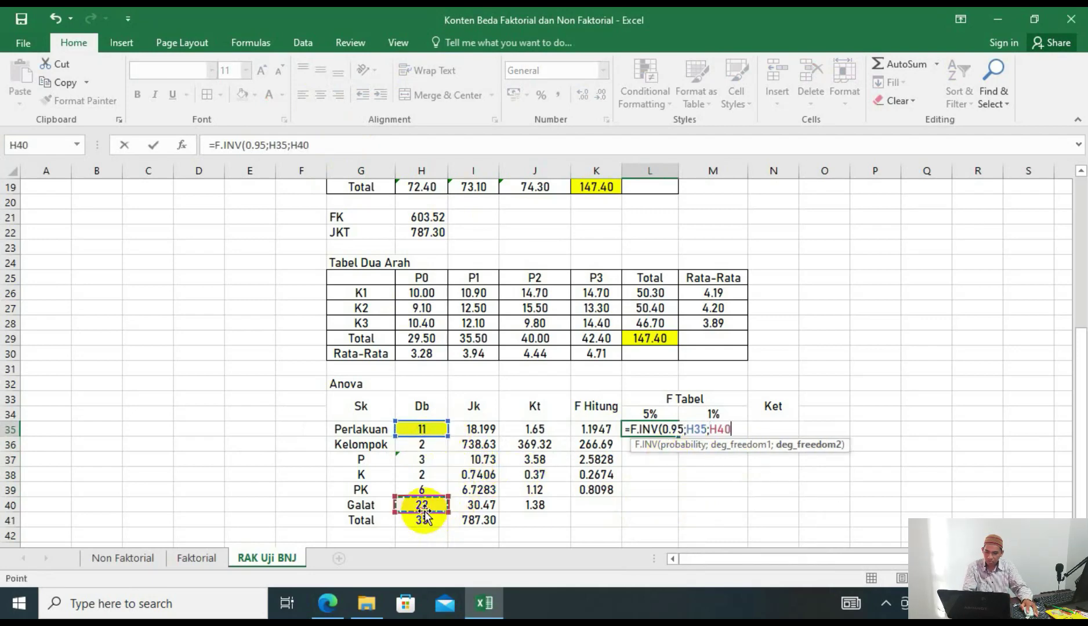
pyautogui.press('Return')
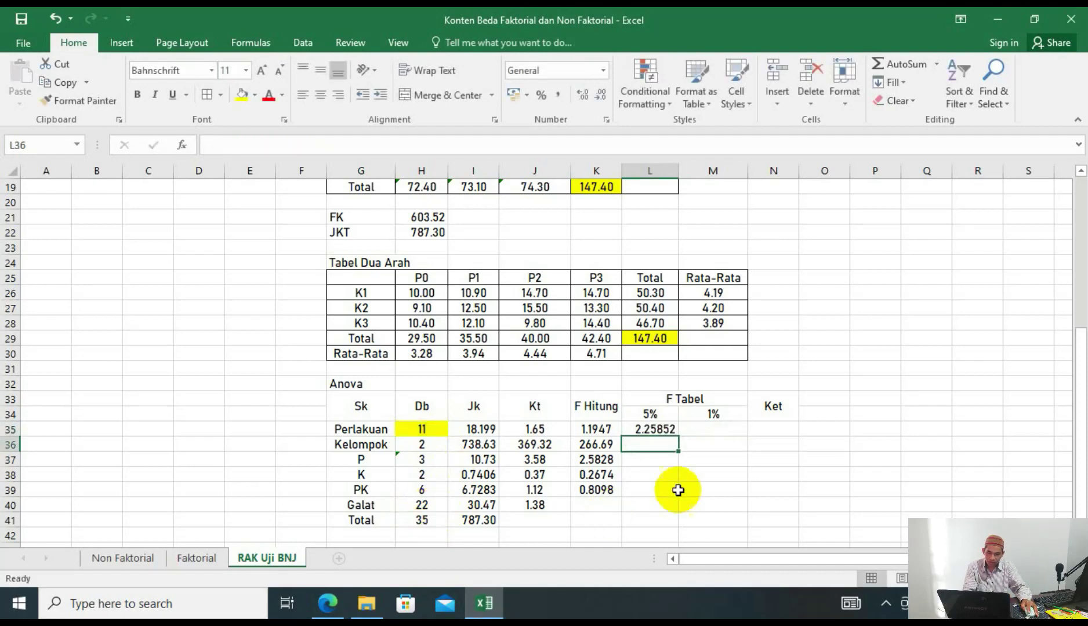
# Fill the 5% F Tabel formula from L35 down to the PK row, L39.
pyautogui.click(673, 434)
pyautogui.moveTo(682, 438); pyautogui.dragTo(686, 484)
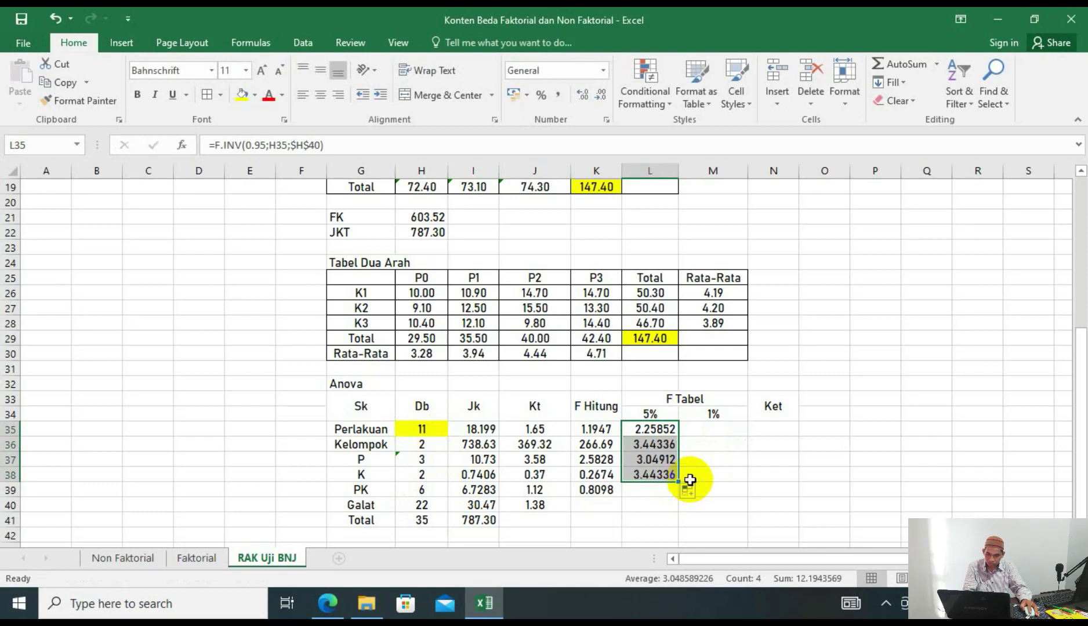
pyautogui.moveTo(680, 482); pyautogui.dragTo(688, 496)
# Calculate the 1% F Tabel value in M35 as =F.INV(0.99;H35;$H$40) and fill the formula down to M39.
pyautogui.click(718, 432)
pyautogui.write('=F')
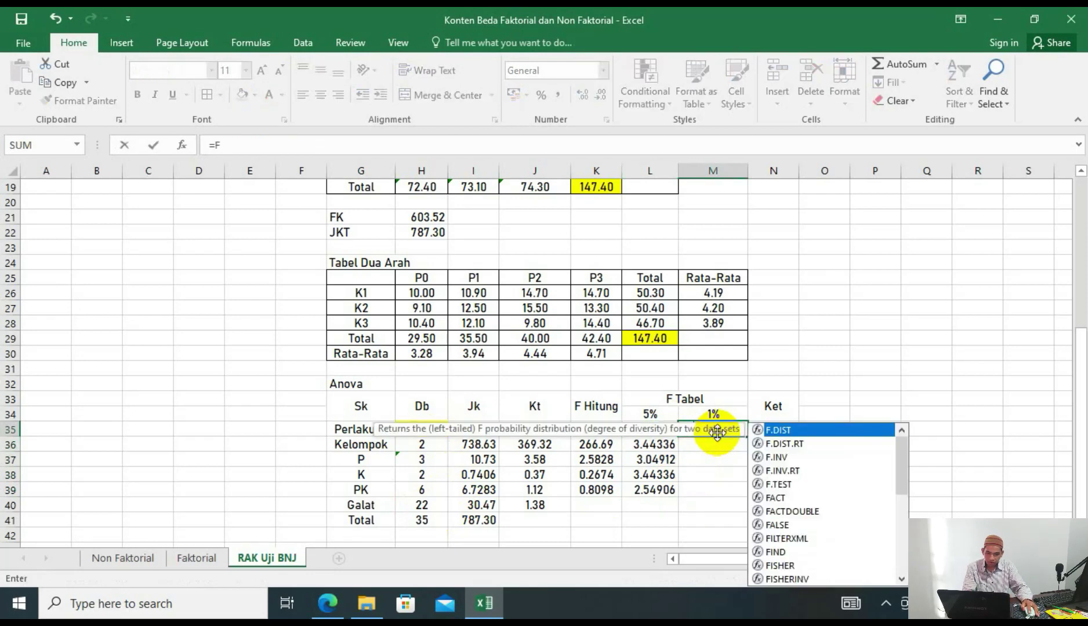
pyautogui.doubleClick(794, 452)
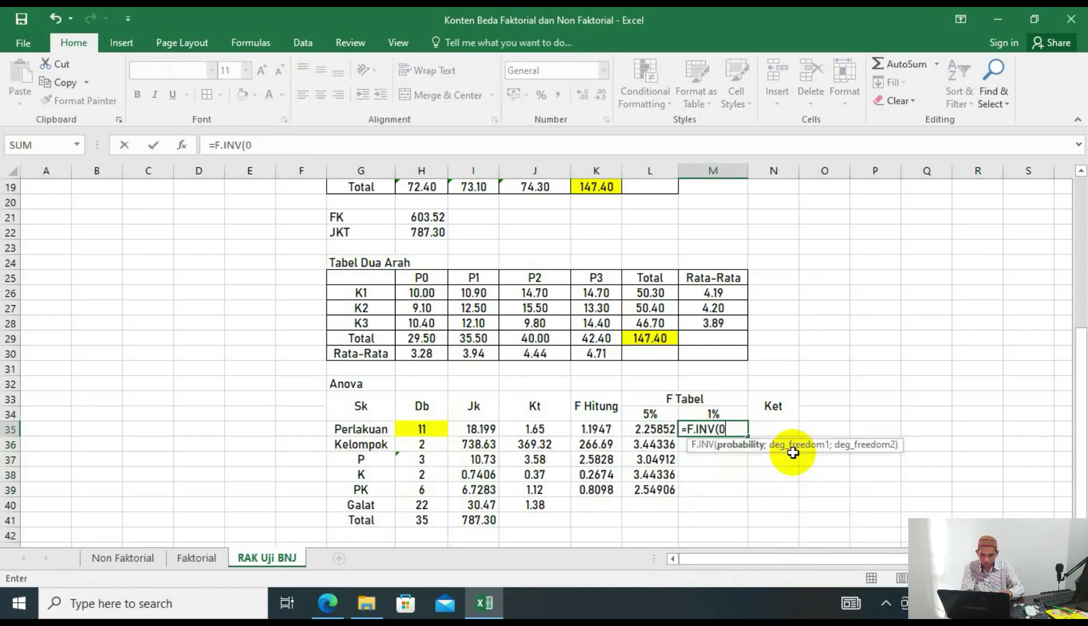
pyautogui.write('0.99;')
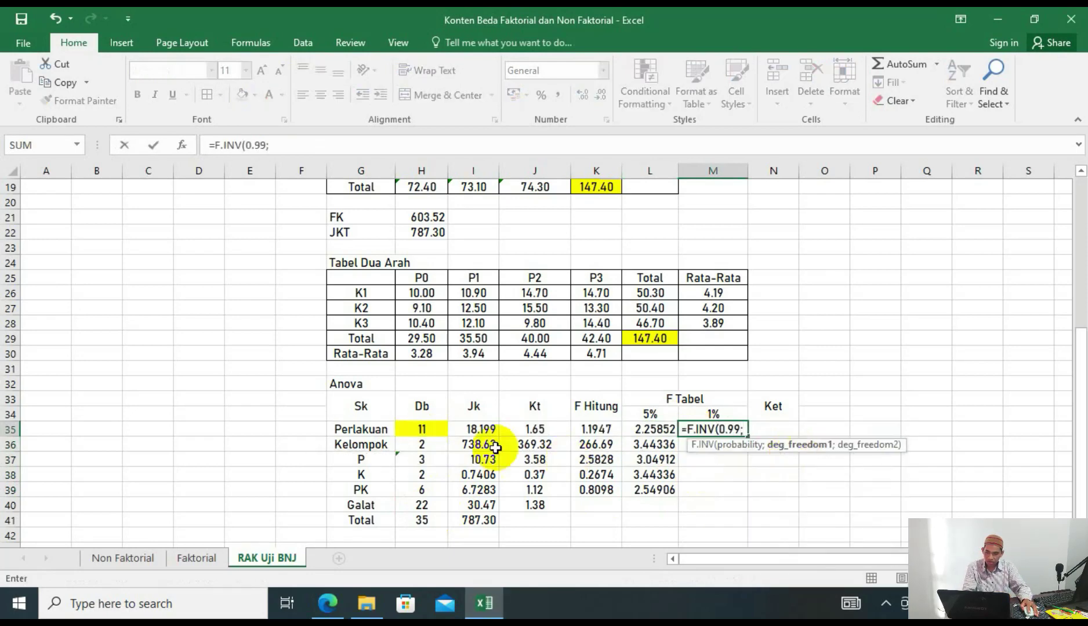
pyautogui.click(435, 431)
pyautogui.write(';')
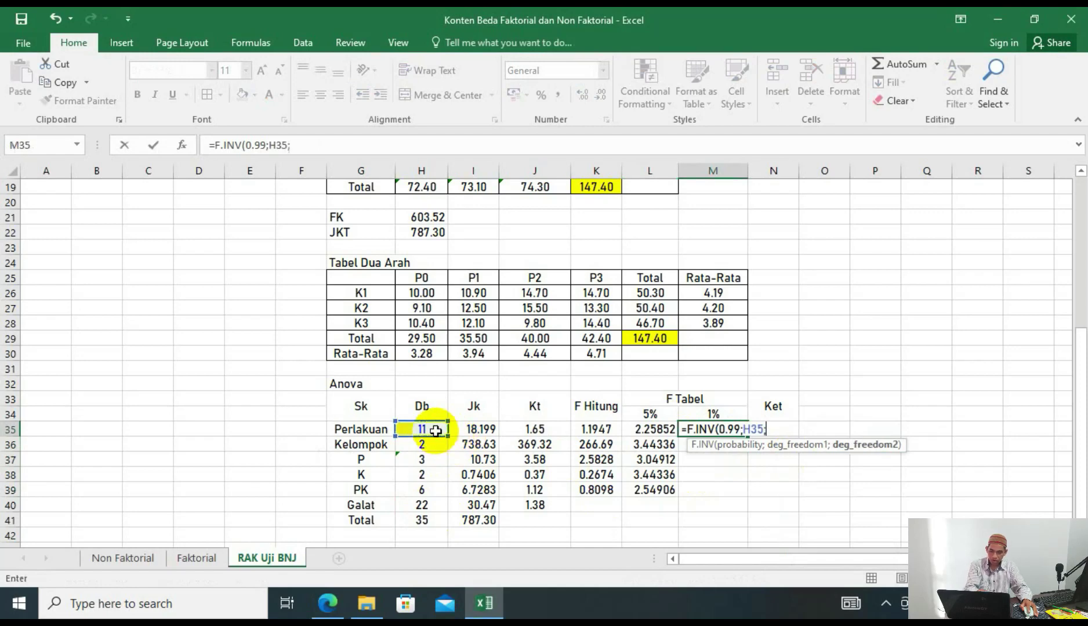
pyautogui.click(442, 507)
pyautogui.write(')')
pyautogui.press('Return')
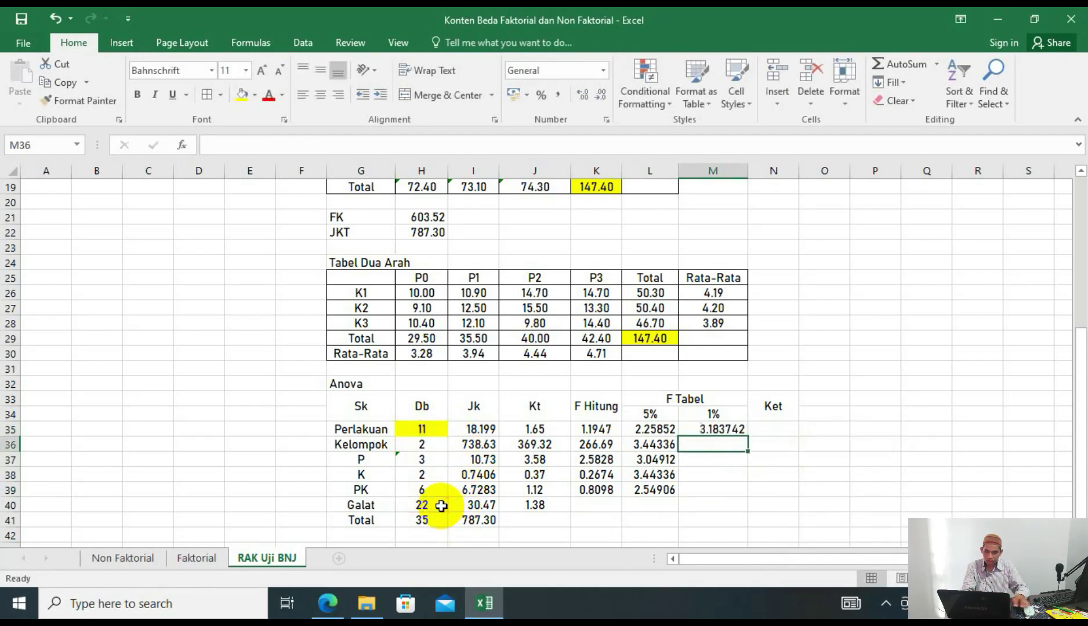
pyautogui.click(699, 430)
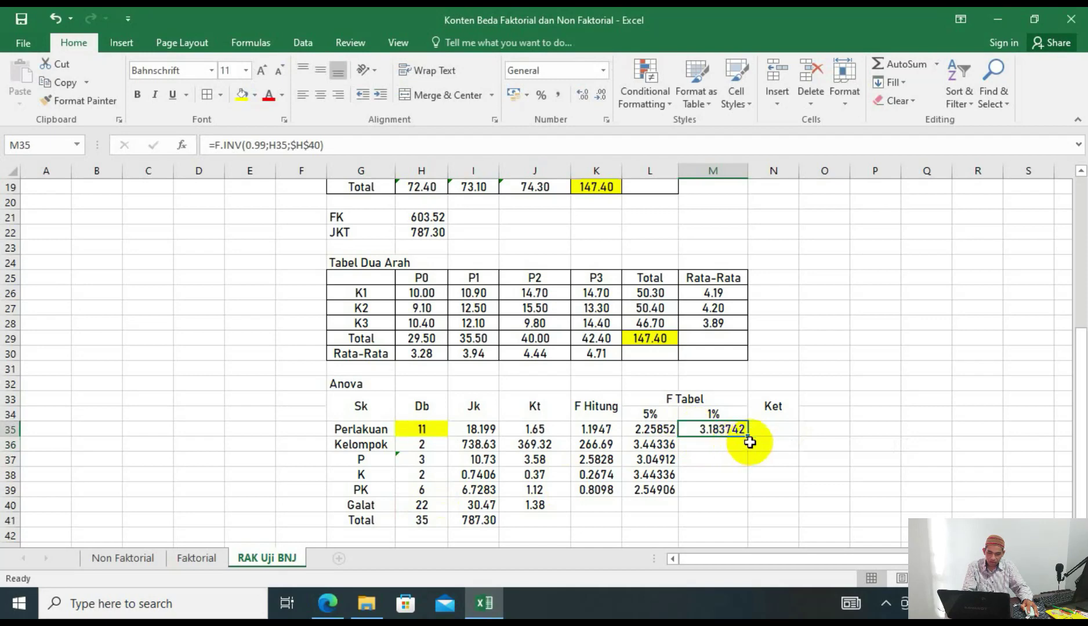
pyautogui.moveTo(750, 438); pyautogui.dragTo(730, 491)
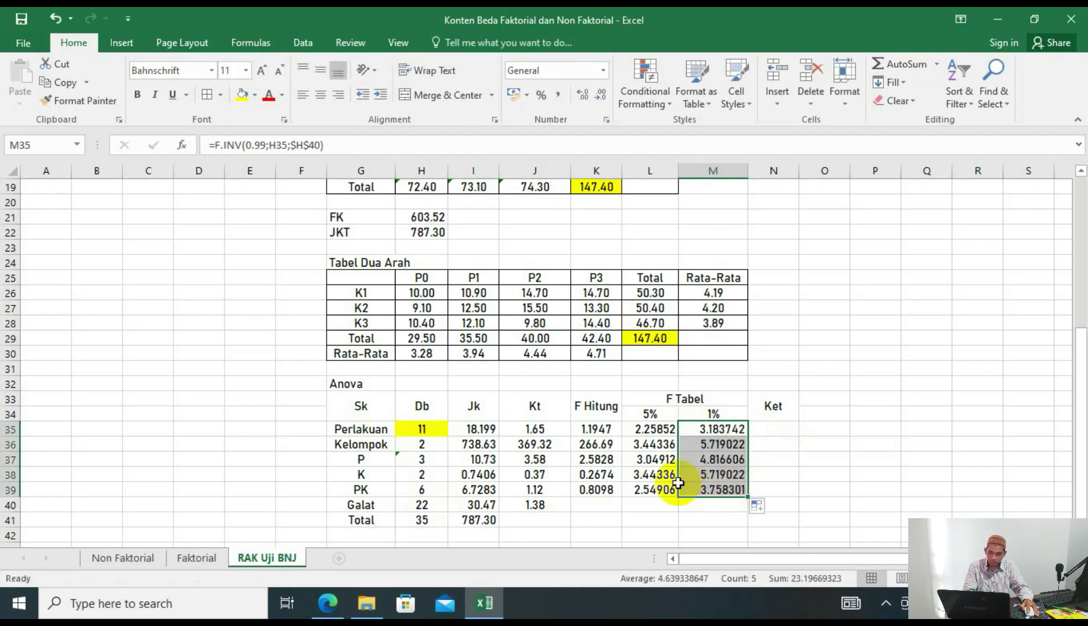
# Display the F Tabel values in L35:M39 with two decimal places and center them.
pyautogui.moveTo(635, 435); pyautogui.dragTo(725, 488)
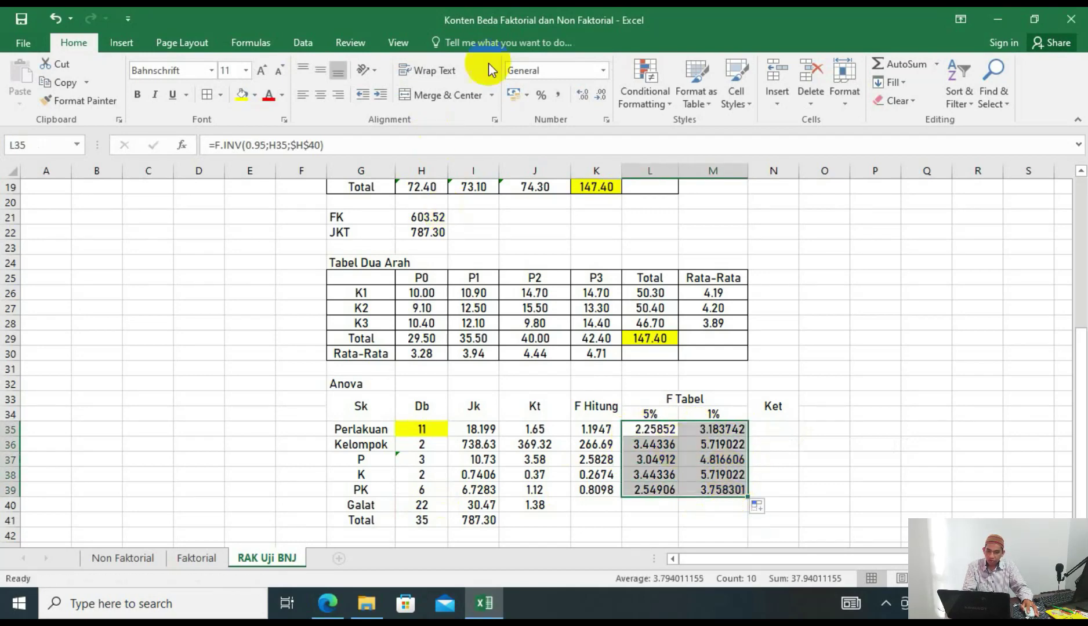
pyautogui.click(600, 96)
pyautogui.click(601, 96)
pyautogui.click(601, 96)
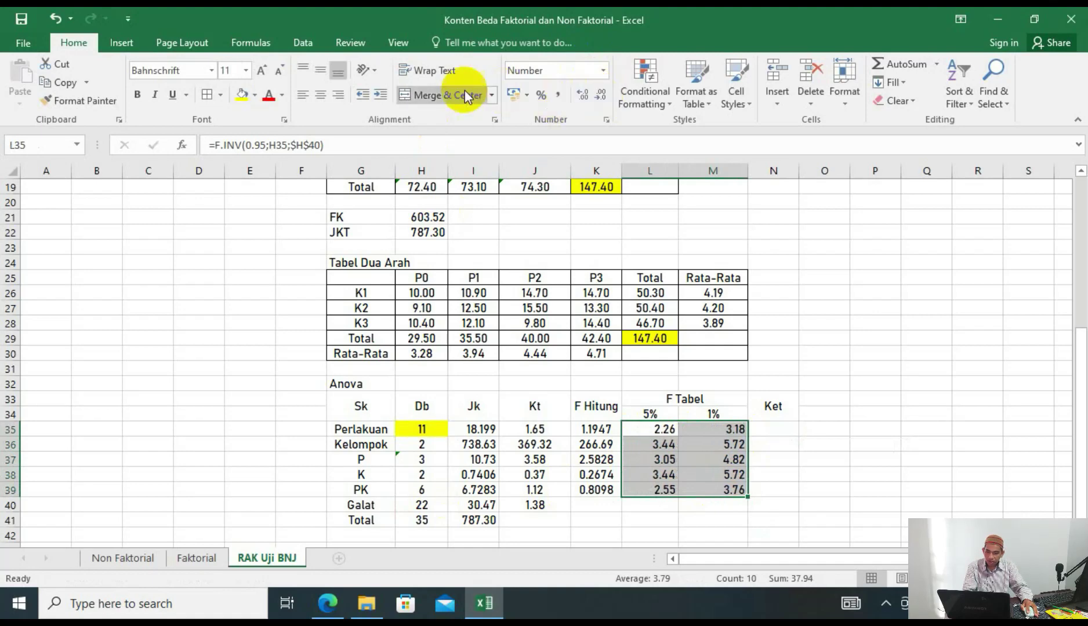
pyautogui.click(320, 95)
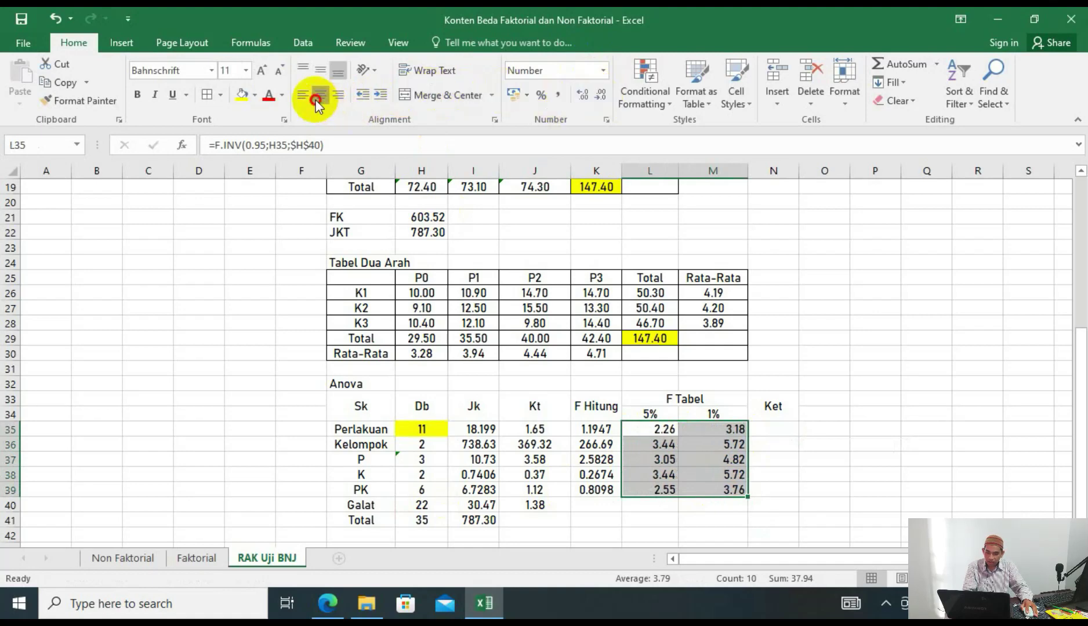
# Enter the Ket significance notes tn for Perlakuan in N35 and ** for Kelompok in N36.
pyautogui.click(770, 430)
pyautogui.moveTo(597, 430); pyautogui.dragTo(605, 475)
pyautogui.click(606, 430)
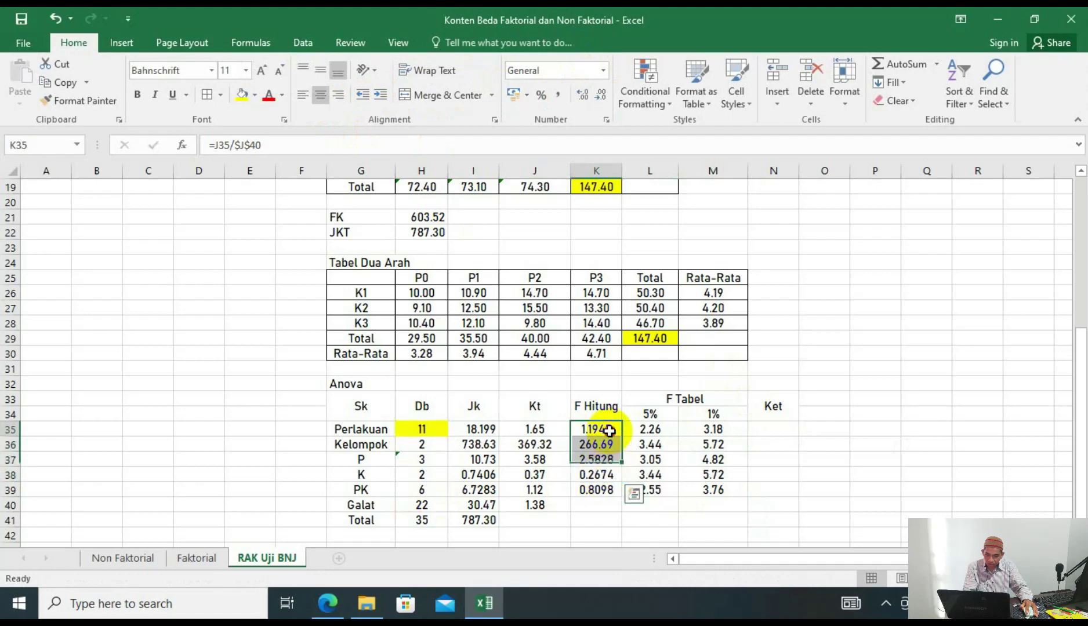
pyautogui.click(658, 429)
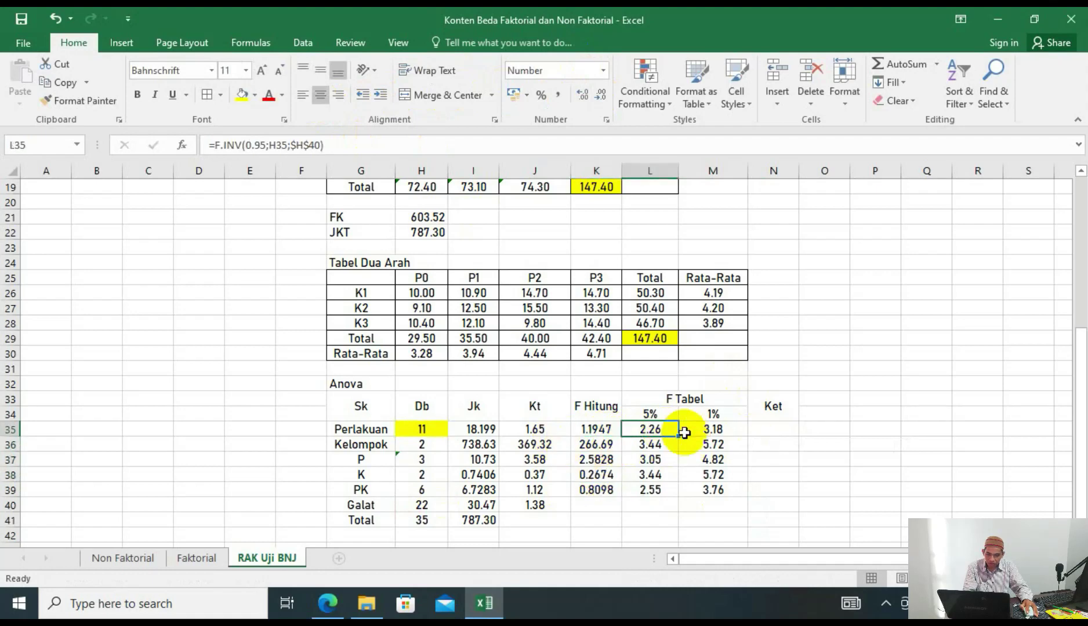
pyautogui.click(764, 433)
pyautogui.write('tn')
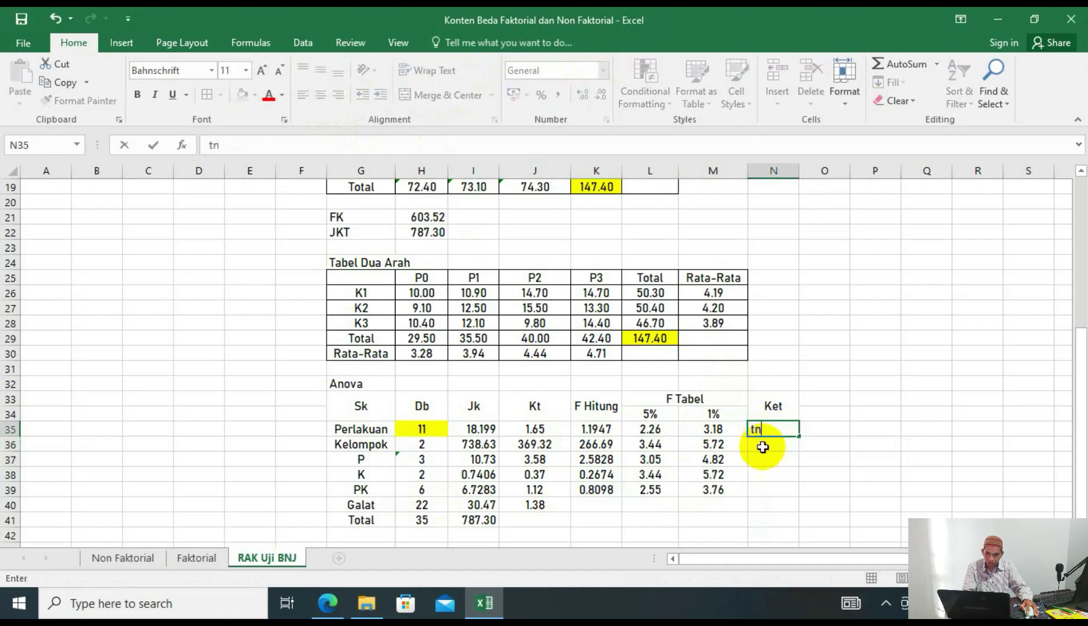
pyautogui.press('Return')
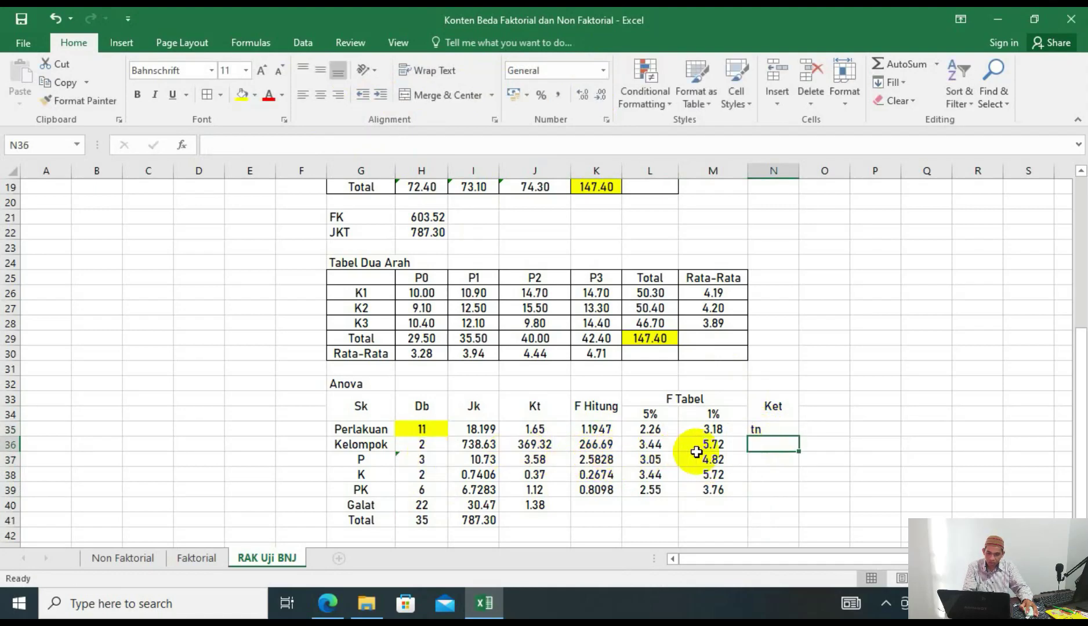
pyautogui.write('**')
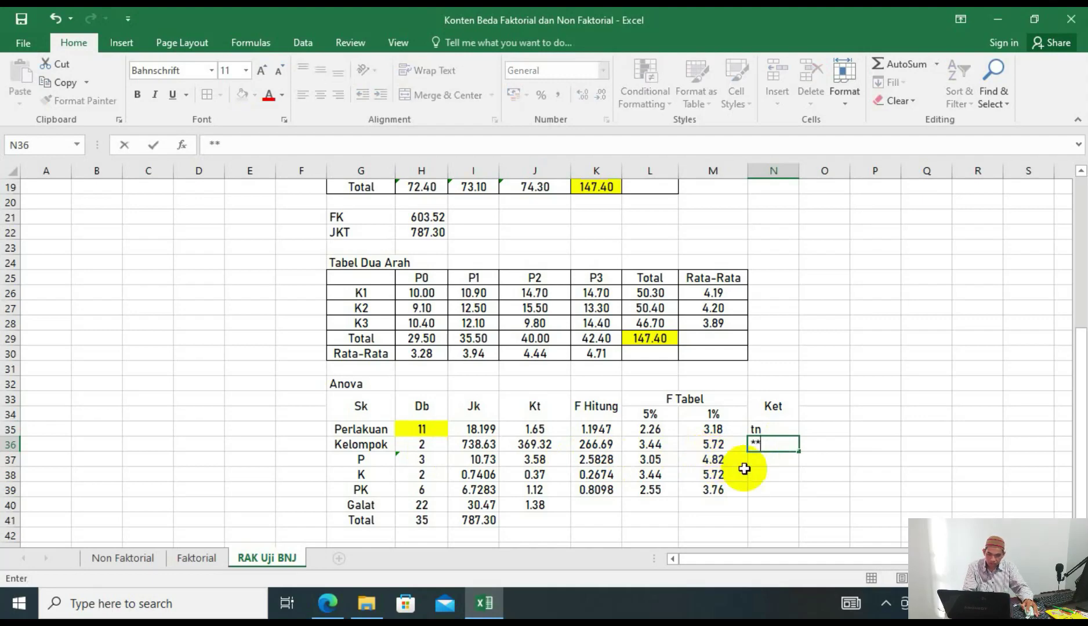
pyautogui.press('Return')
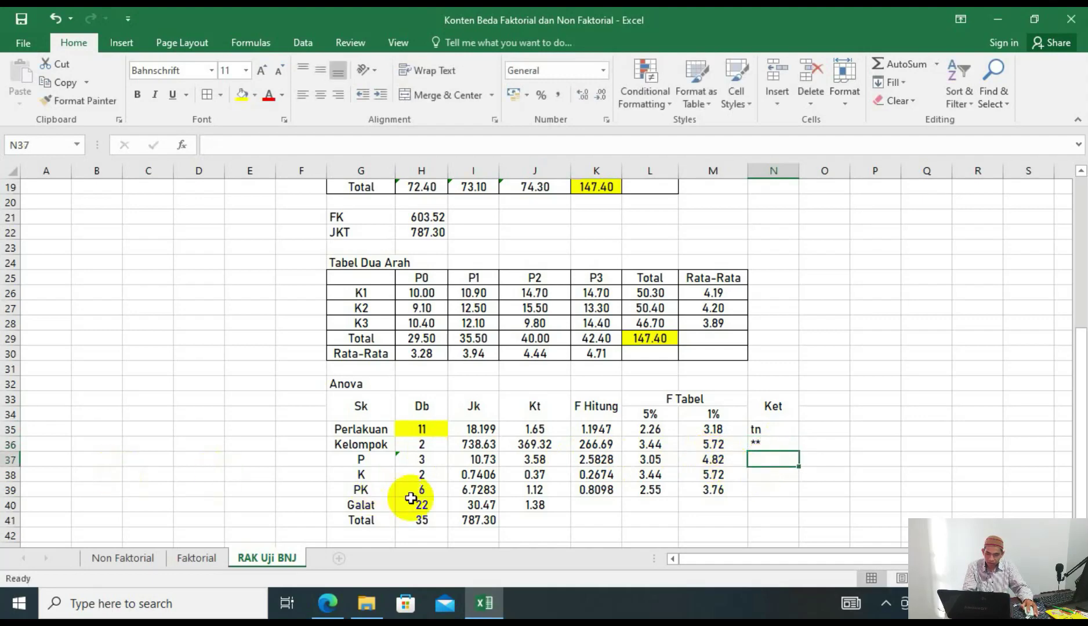
# Enter tn as the Ket note for P, K and PK in N37:N39.
pyautogui.write('tn')
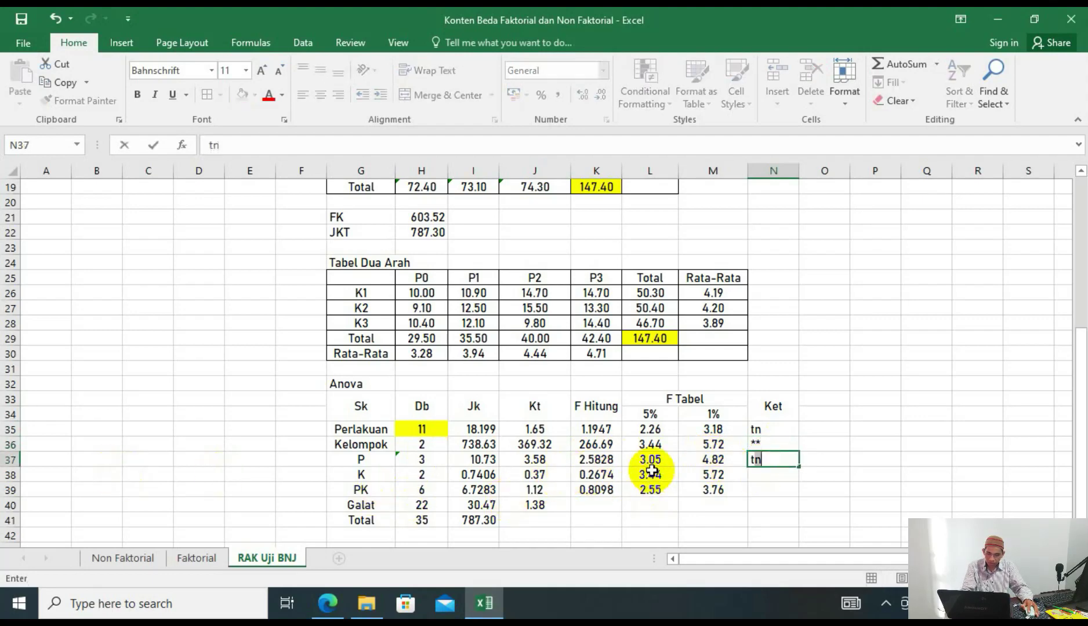
pyautogui.click(765, 481)
pyautogui.write('tn')
pyautogui.click(773, 491)
pyautogui.write('tn')
pyautogui.click(884, 451)
# Add borders to all cells of the Anova table G33:N41 and center its contents.
pyautogui.moveTo(374, 406); pyautogui.dragTo(768, 521)
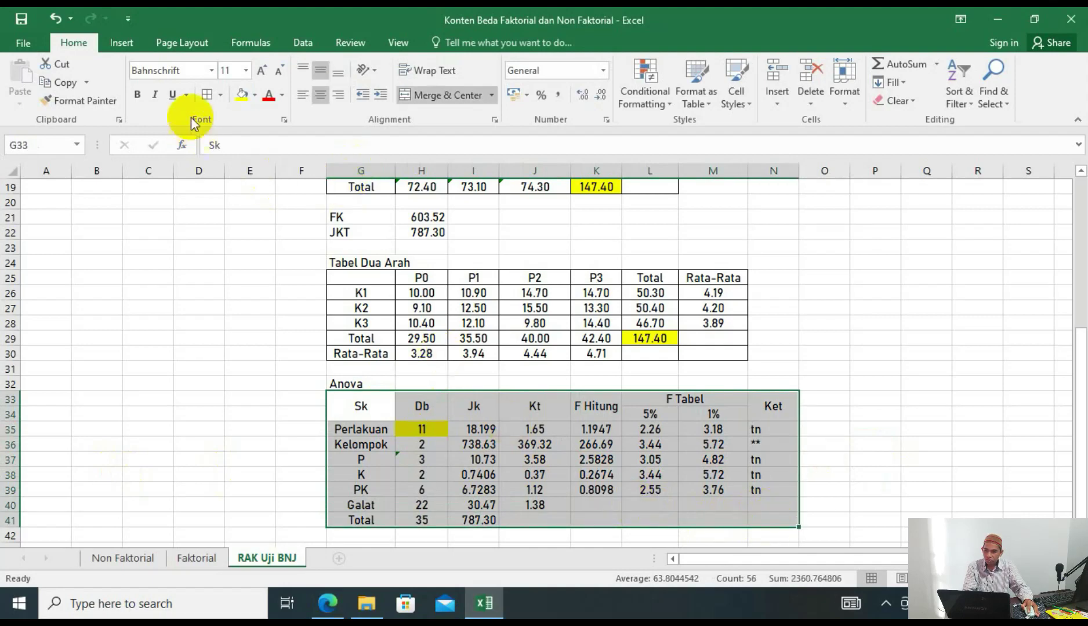
pyautogui.click(208, 94)
pyautogui.click(323, 102)
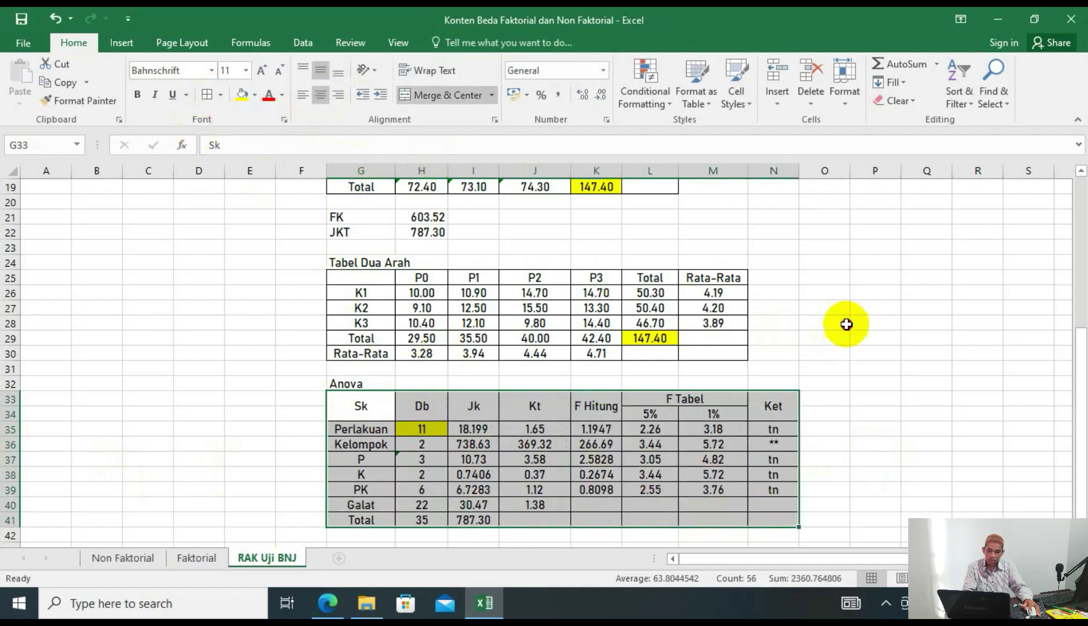
pyautogui.click(827, 323)
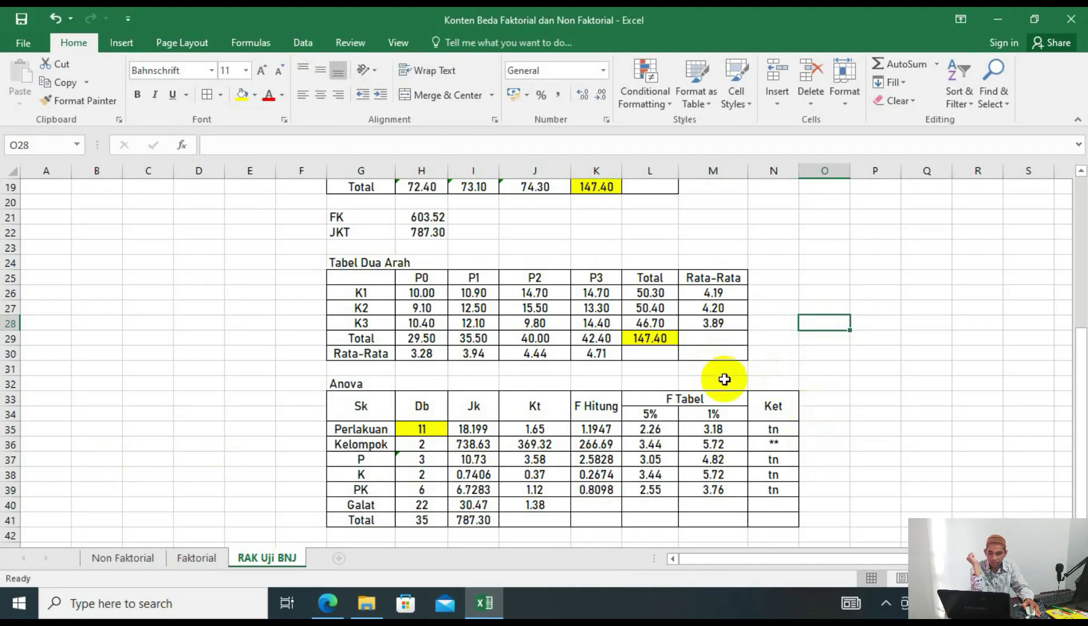
# Review the Kelompok and P rows of the Anova table against the factorial data table above it.
pyautogui.moveTo(353, 447); pyautogui.dragTo(764, 449)
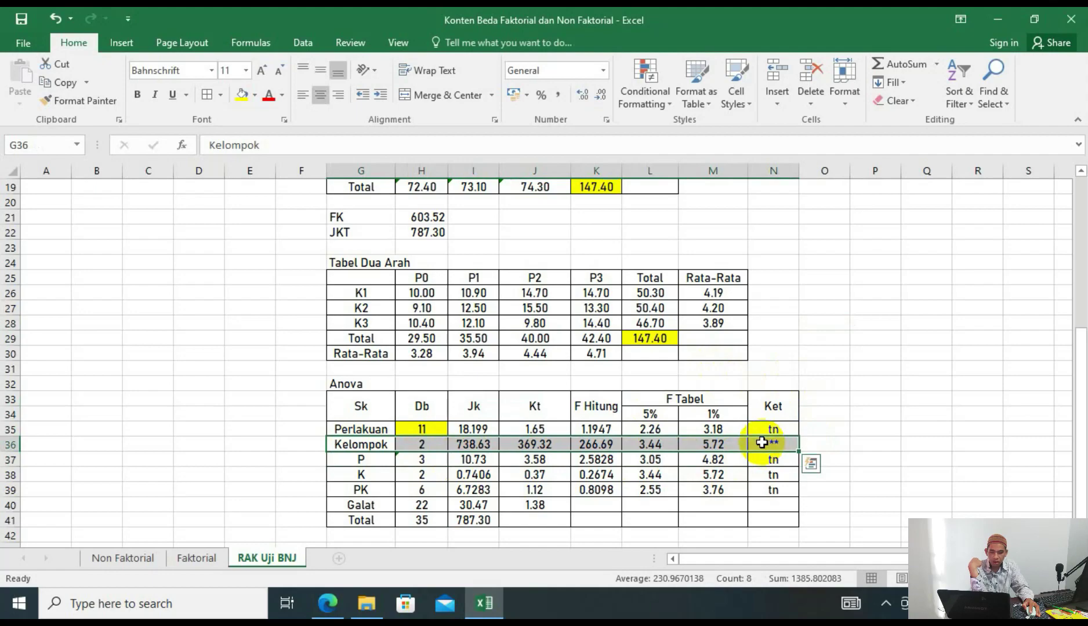
pyautogui.scroll(2, 522, 396)
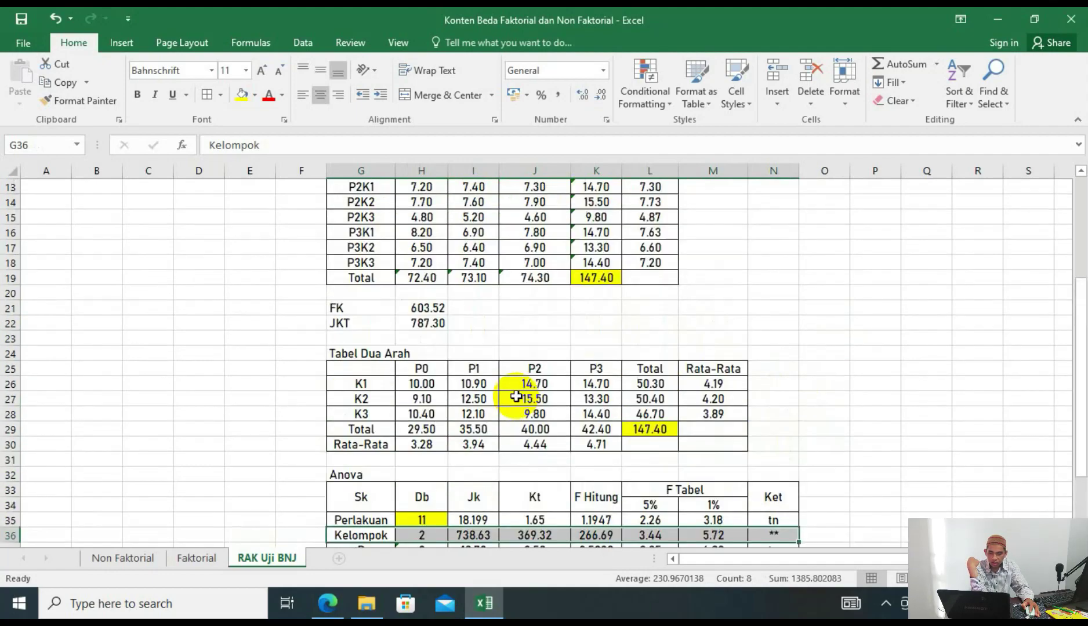
pyautogui.scroll(-2, 522, 396)
pyautogui.click(480, 468)
pyautogui.moveTo(384, 448); pyautogui.dragTo(771, 448)
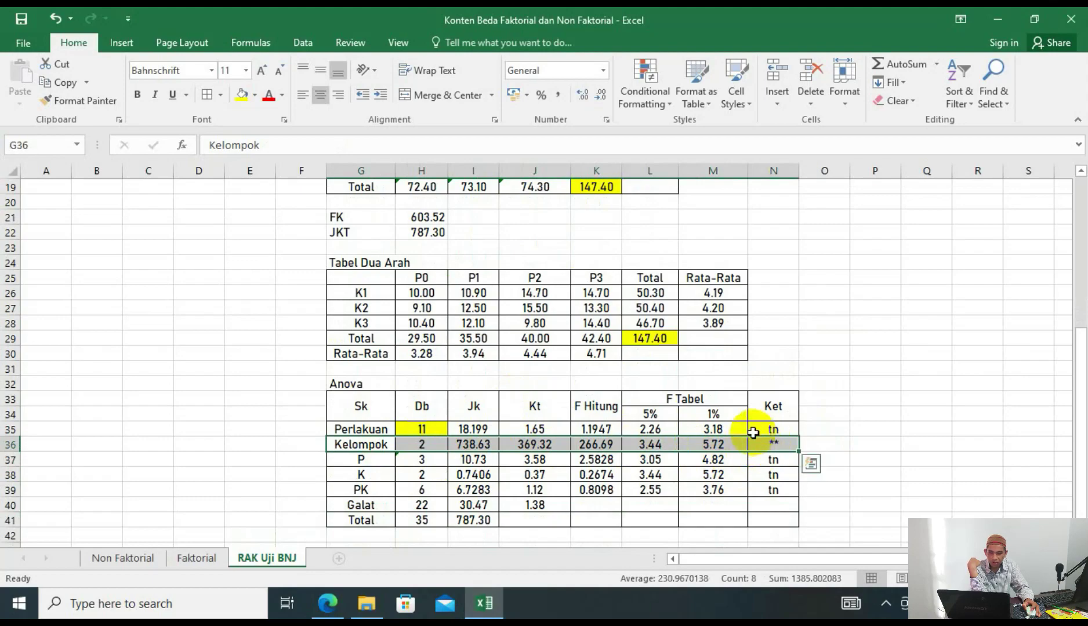
pyautogui.scroll(4, 719, 428)
pyautogui.scroll(2, 716, 426)
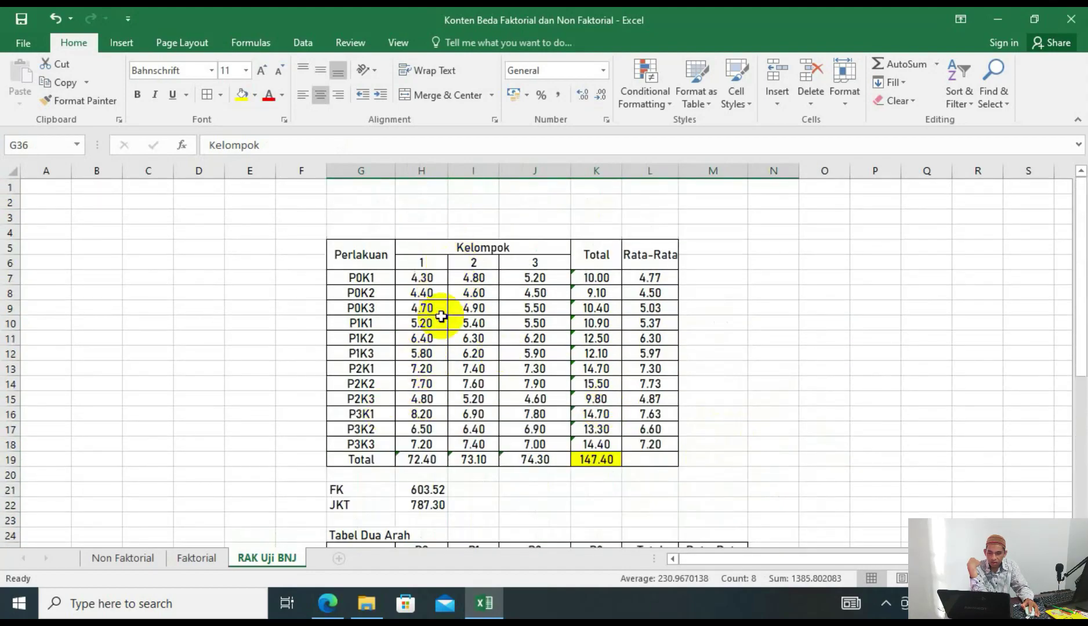
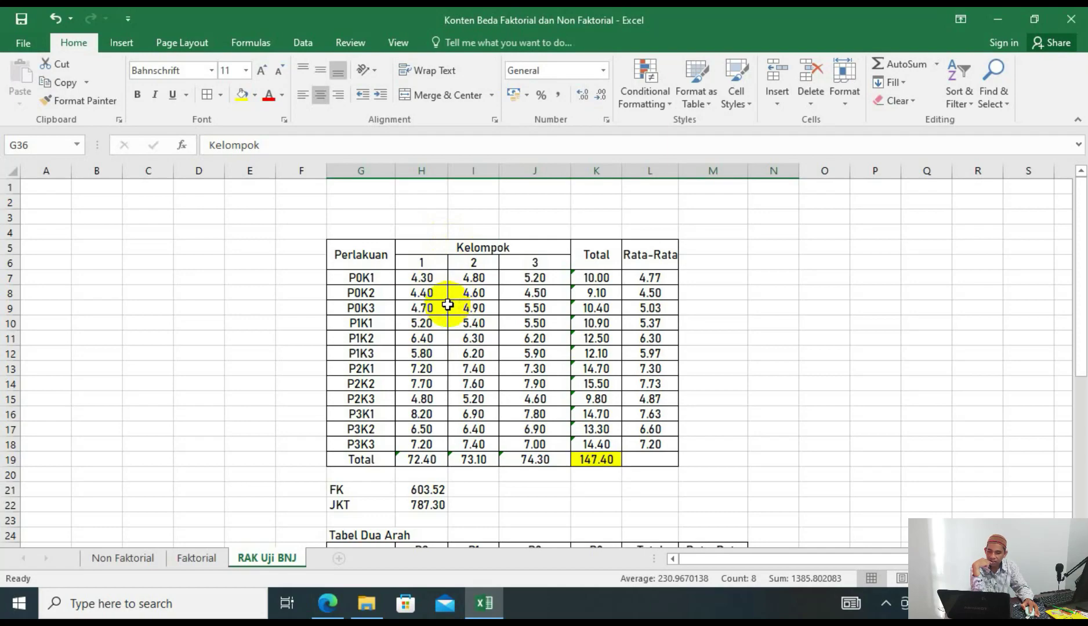
pyautogui.scroll(-7, 576, 323)
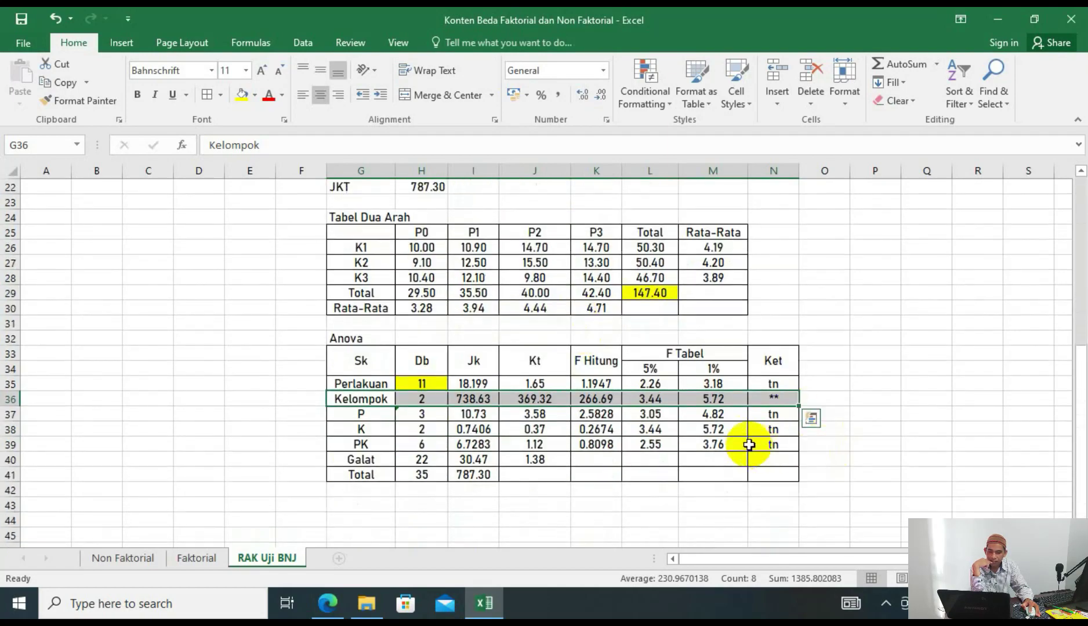
pyautogui.click(734, 430)
pyautogui.scroll(-1, 675, 438)
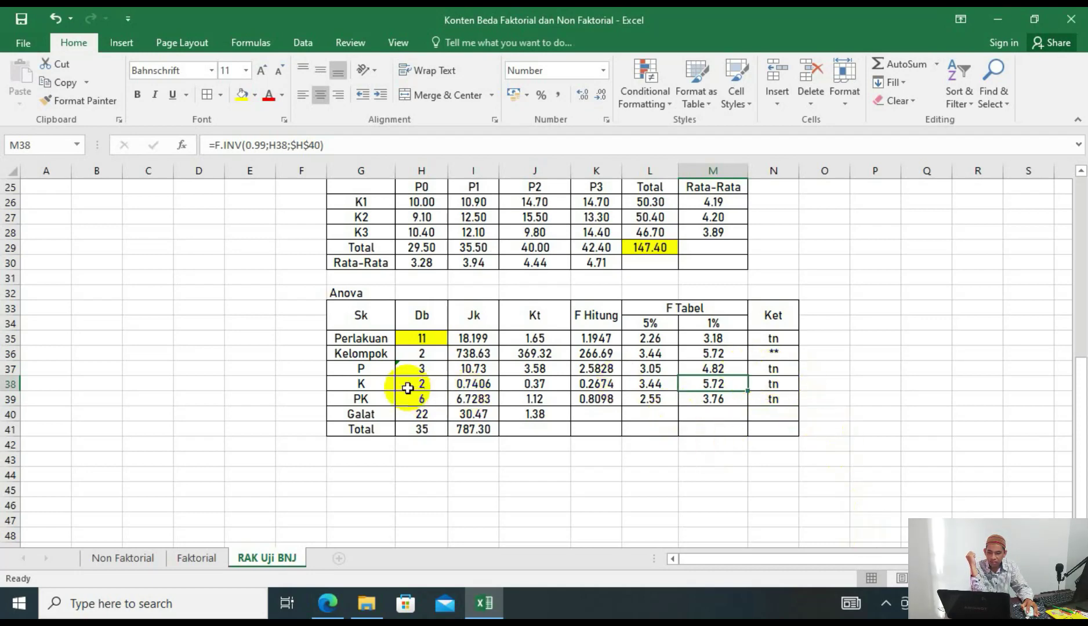
pyautogui.moveTo(377, 372); pyautogui.dragTo(775, 380)
# Enter the heading Uji BNJ Faktor P in G44 and a centered Sd label in G45.
pyautogui.click(399, 502)
pyautogui.click(347, 476)
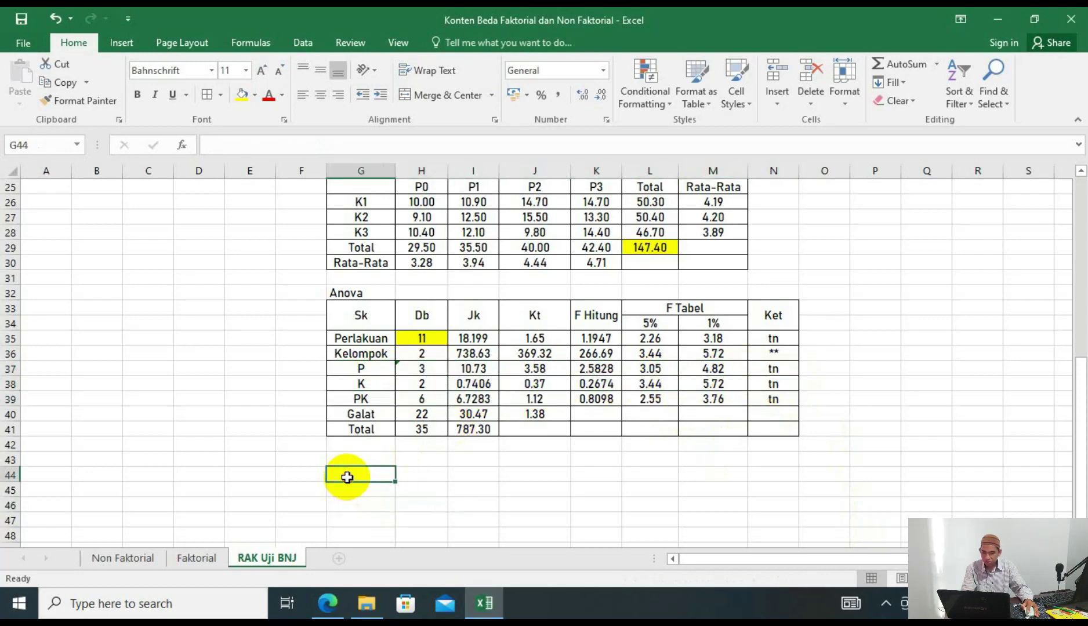
pyautogui.write('Uji BNJ Faktor')
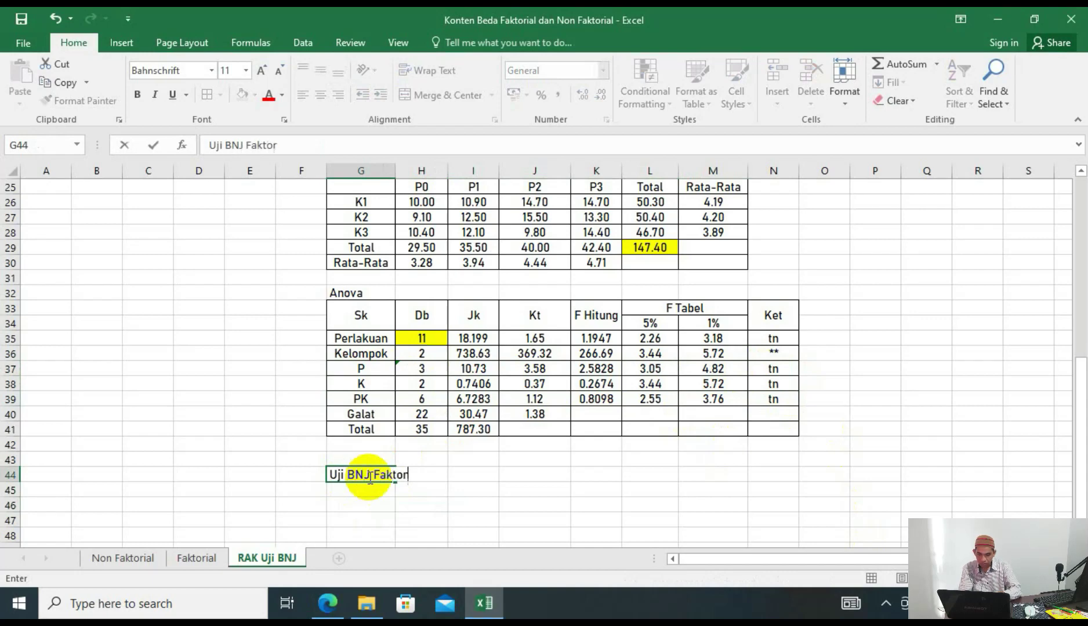
pyautogui.write(' P')
pyautogui.press('Return')
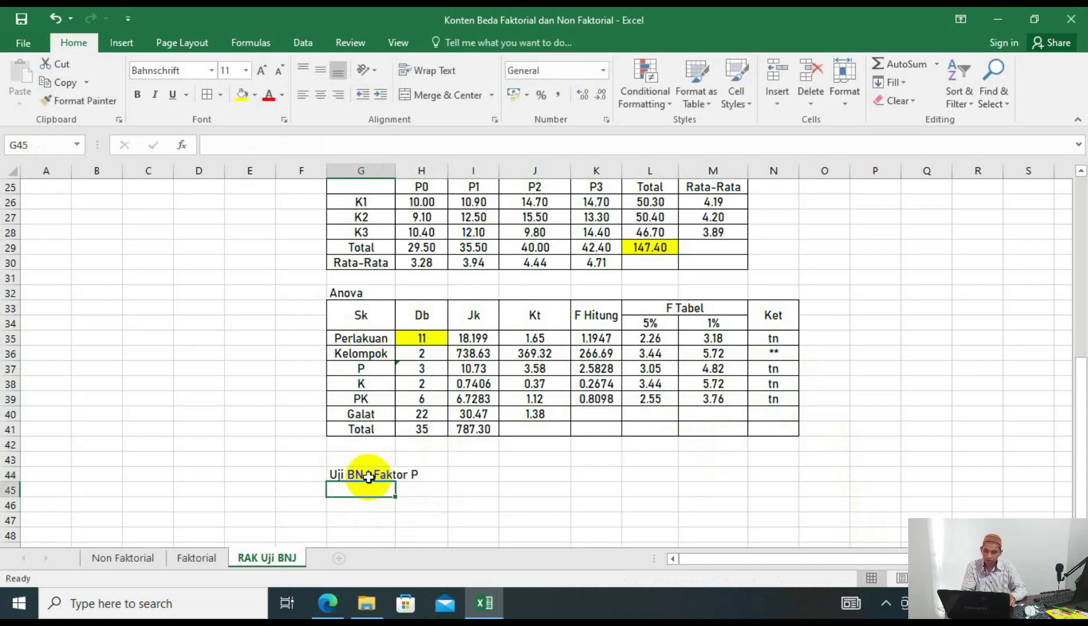
pyautogui.write('Sd')
pyautogui.click(422, 494)
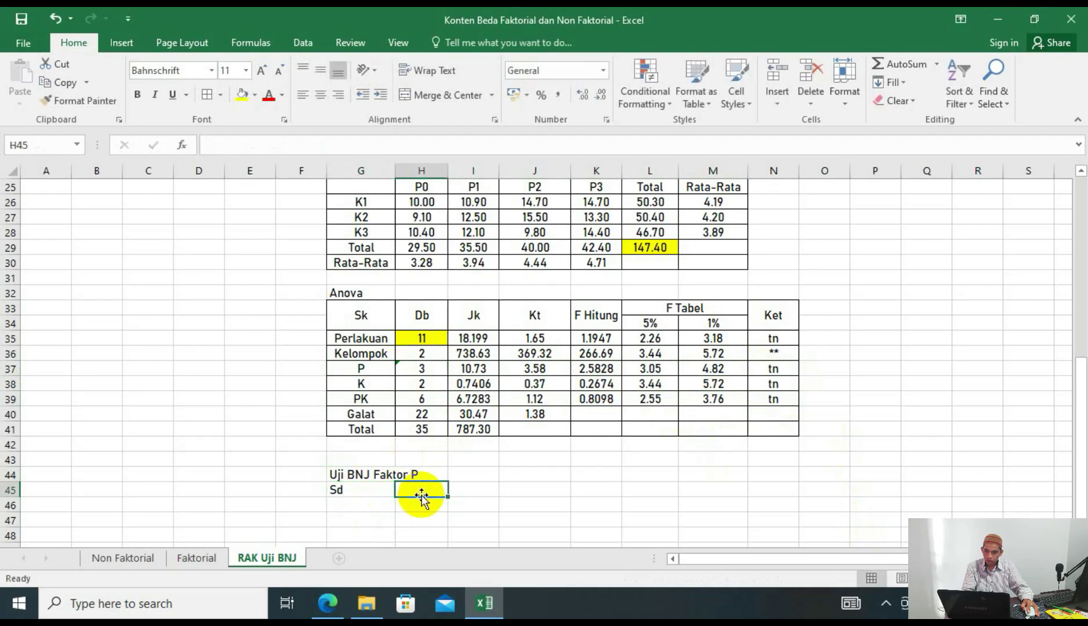
pyautogui.click(378, 493)
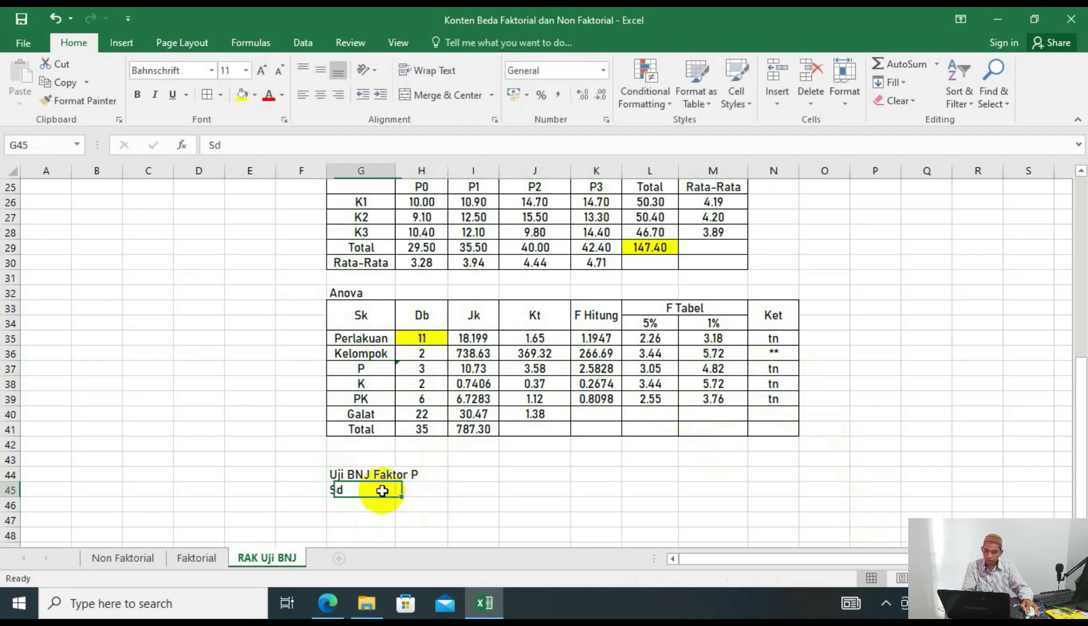
pyautogui.click(324, 99)
# Calculate Sd in H45 as the square root of the Galat Kt divided by 3*3, using =SQRT(J40/(3*3)).
pyautogui.click(422, 491)
pyautogui.write('=s')
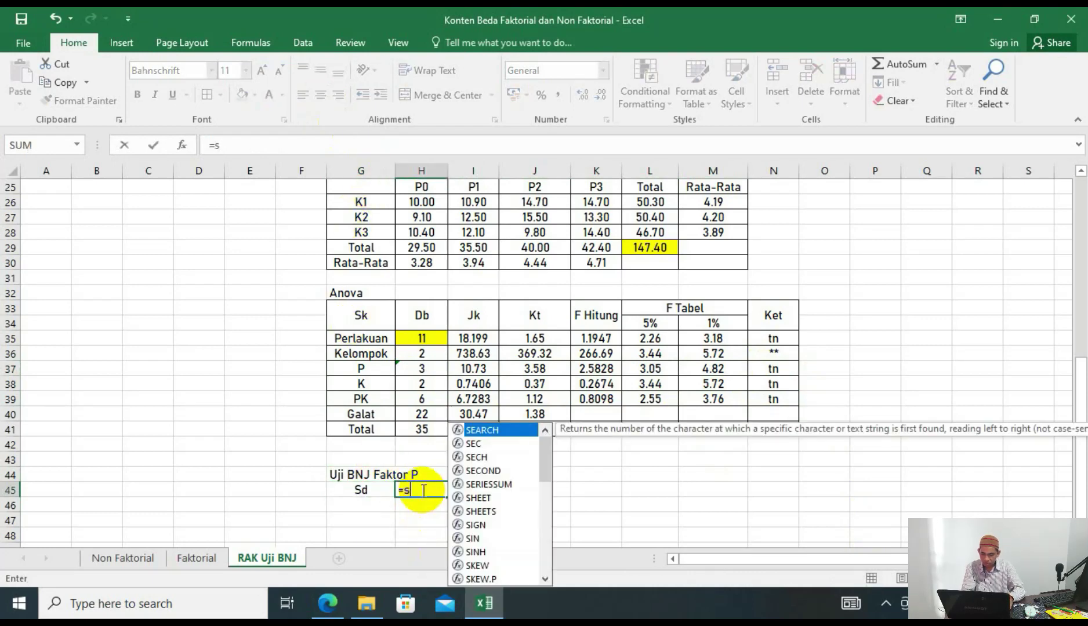
pyautogui.write('qrt(')
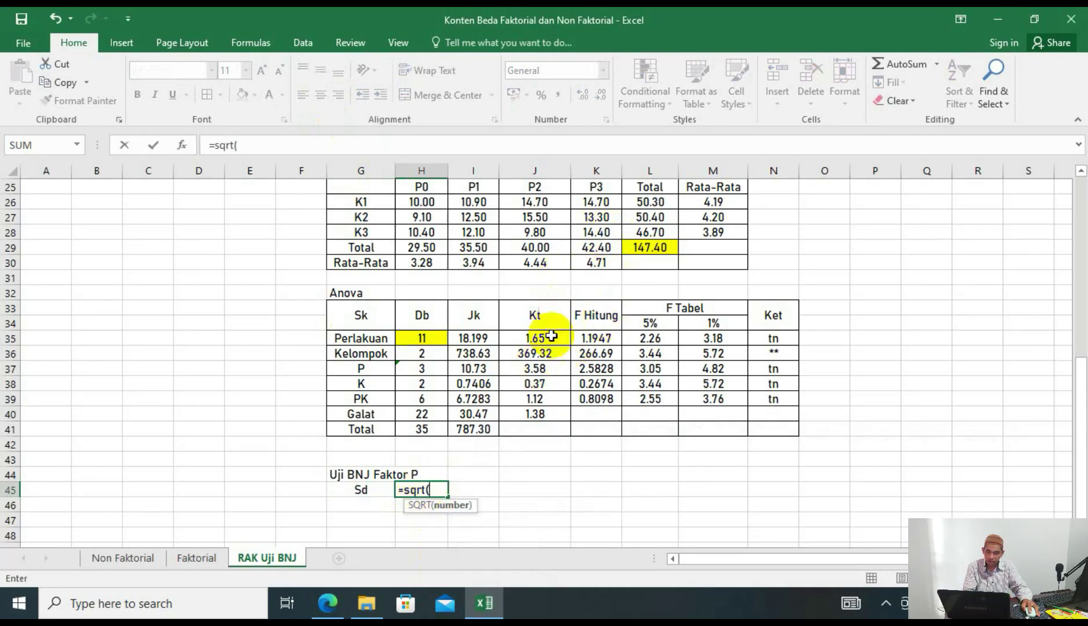
pyautogui.click(552, 414)
pyautogui.write('/(3*3')
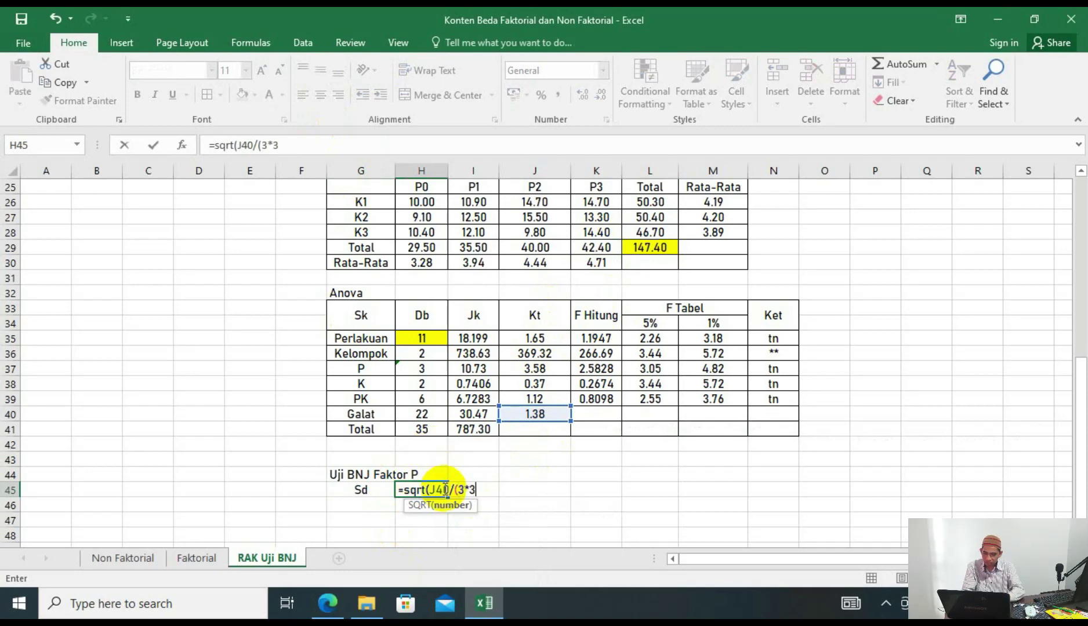
pyautogui.press('Return')
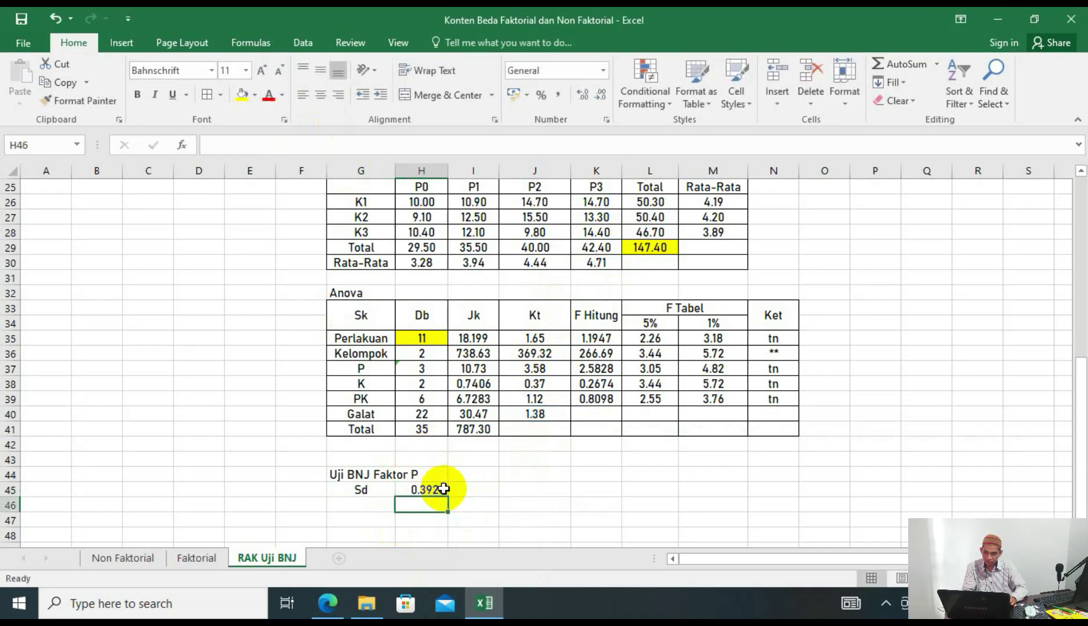
# Enter the label BNJ Tabel in G46 below Sd.
pyautogui.press('Left')
pyautogui.write('BNJ')
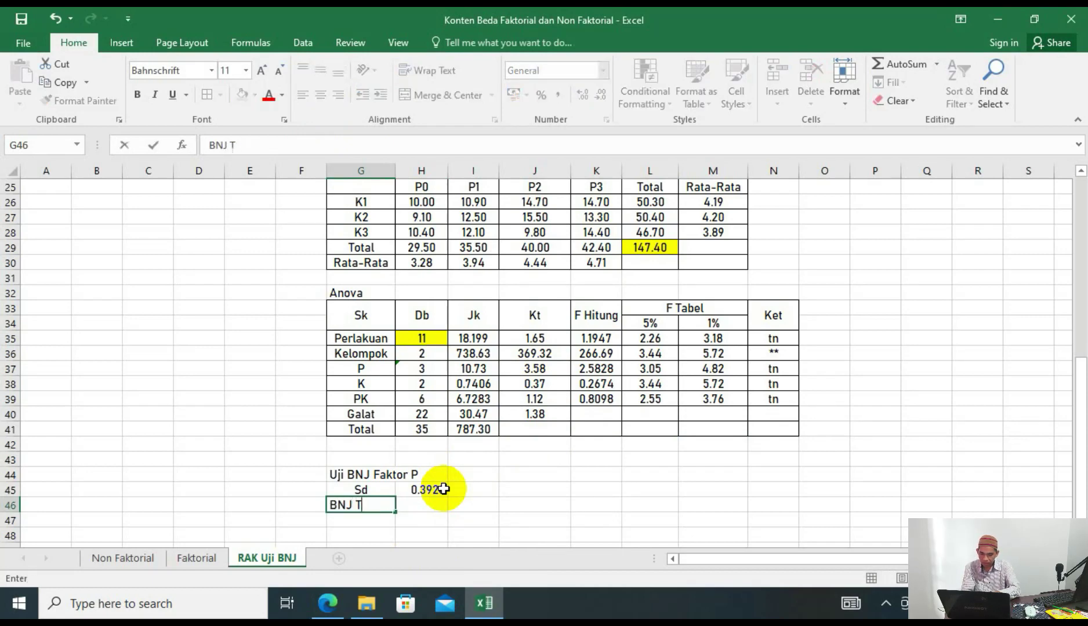
pyautogui.press('Right')
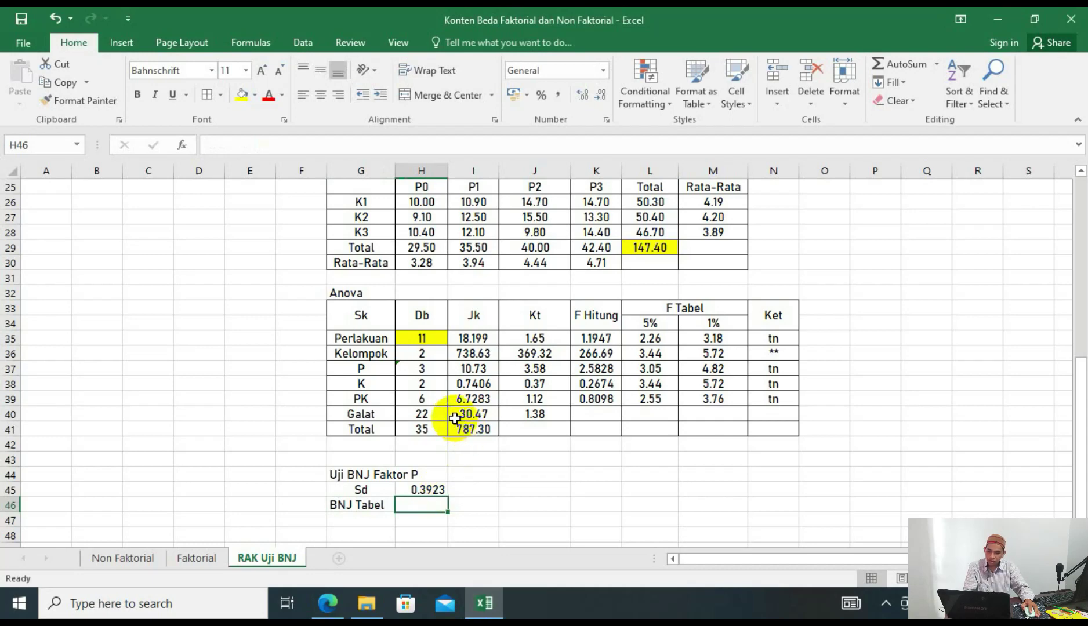
# Check the Galat Db, then open the tabel tukey Word document from the TABEL STATISTIK folder in File Explorer.
pyautogui.click(412, 416)
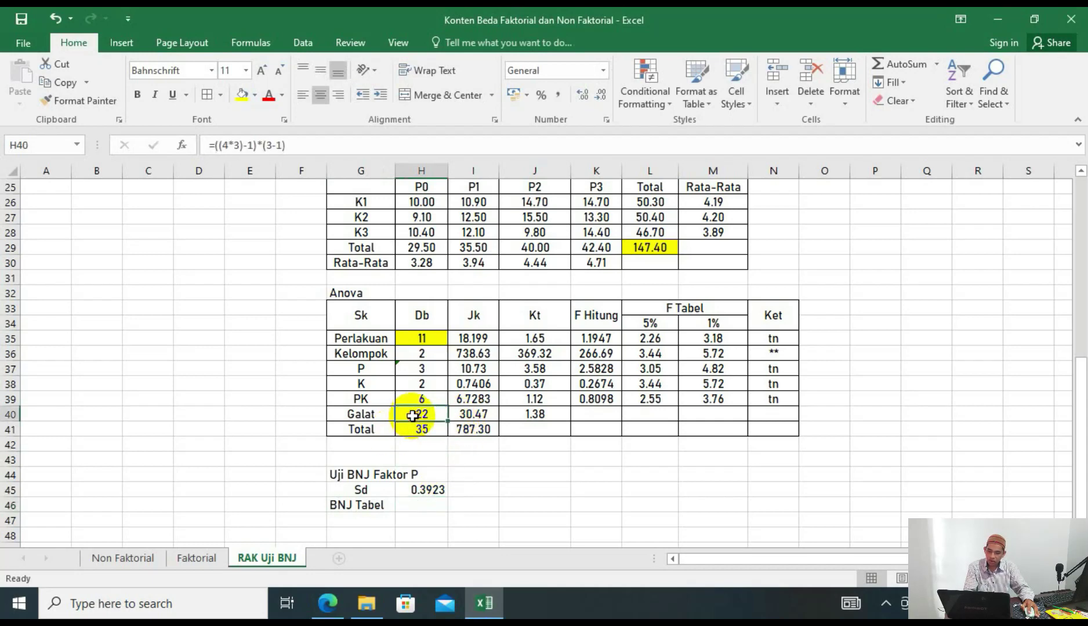
pyautogui.scroll(1, 418, 406)
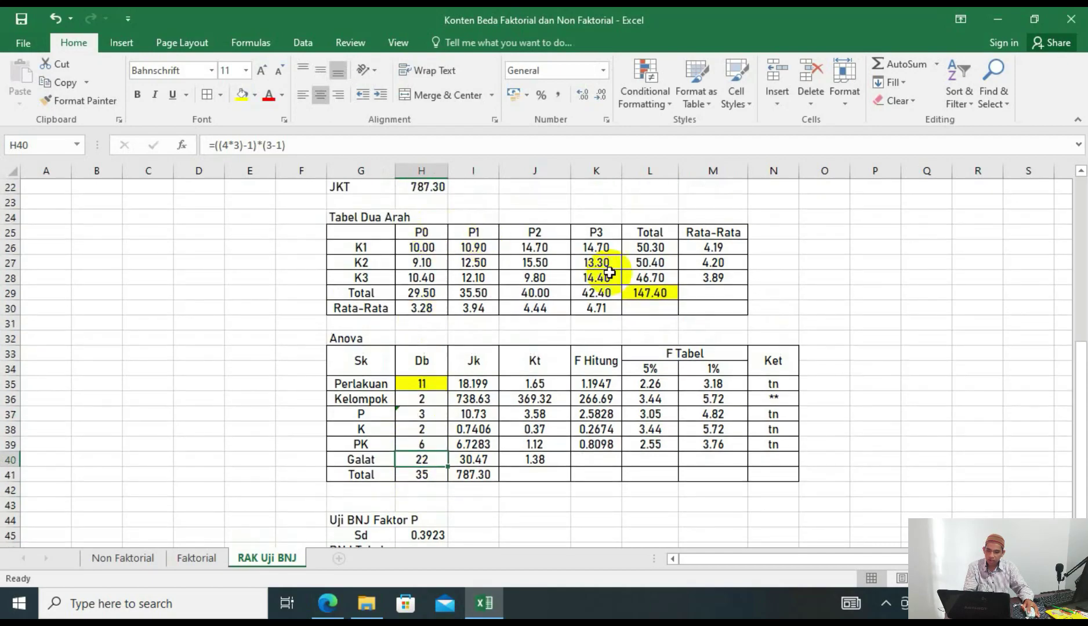
pyautogui.click(369, 610)
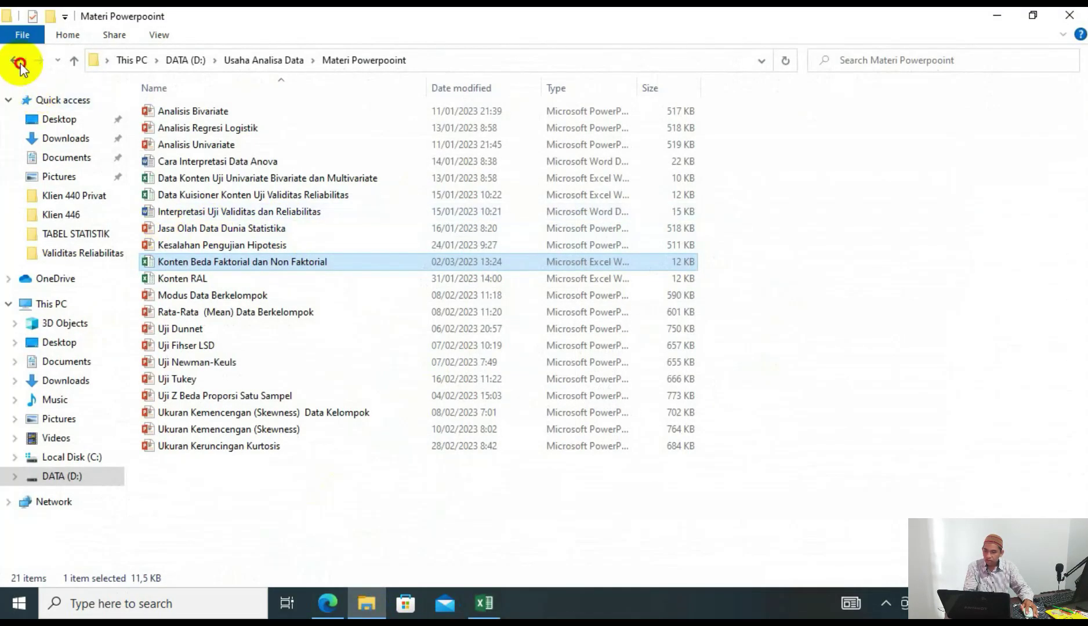
pyautogui.click(18, 59)
pyautogui.scroll(-1, 225, 546)
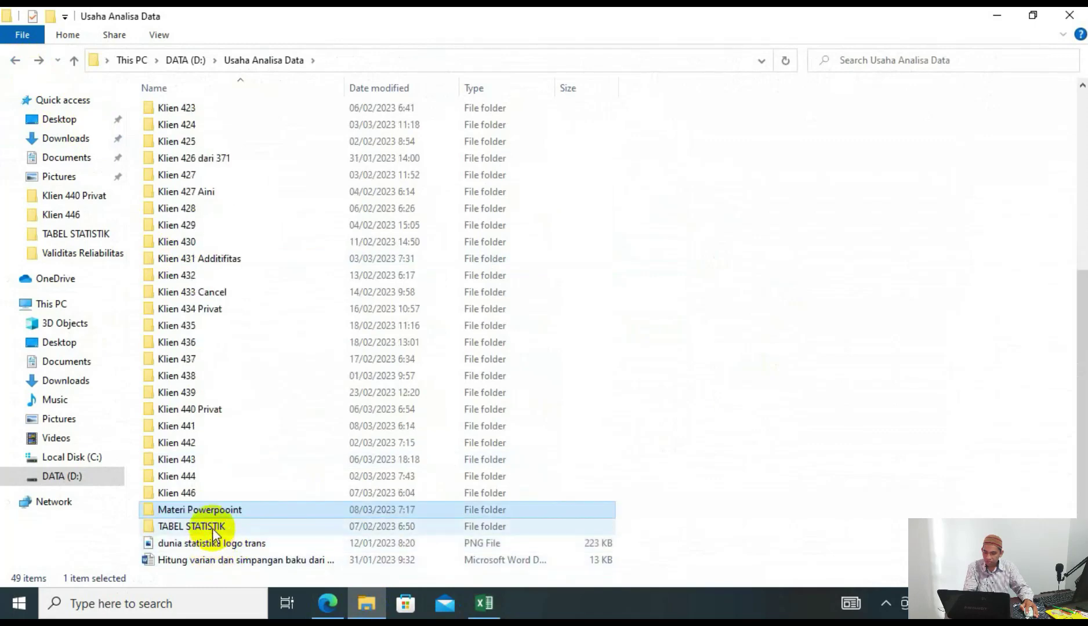
pyautogui.doubleClick(213, 529)
pyautogui.click(182, 189)
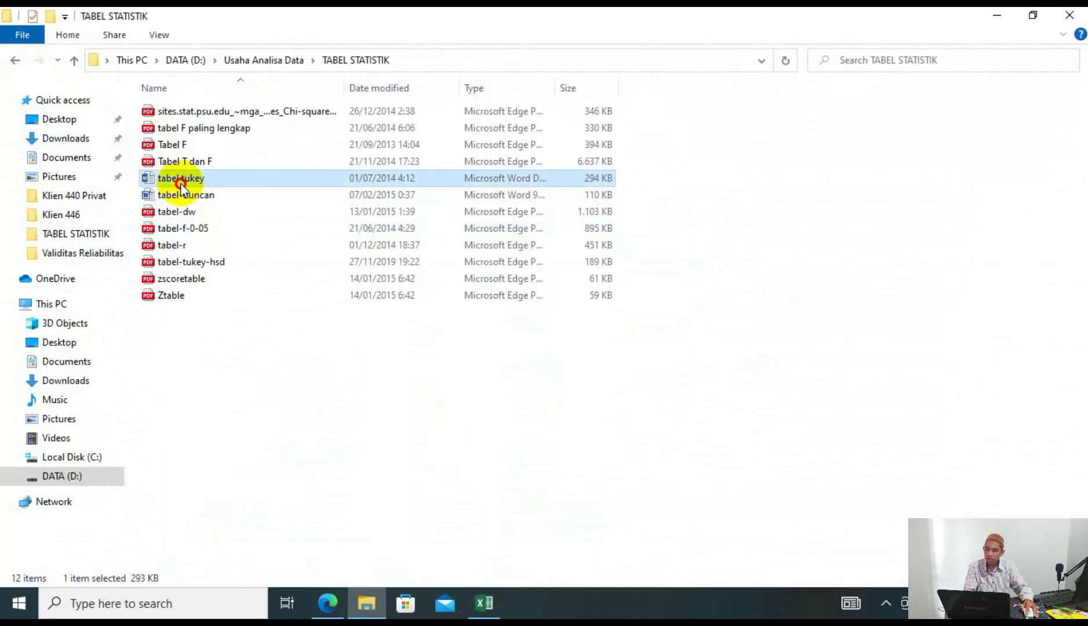
pyautogui.doubleClick(182, 189)
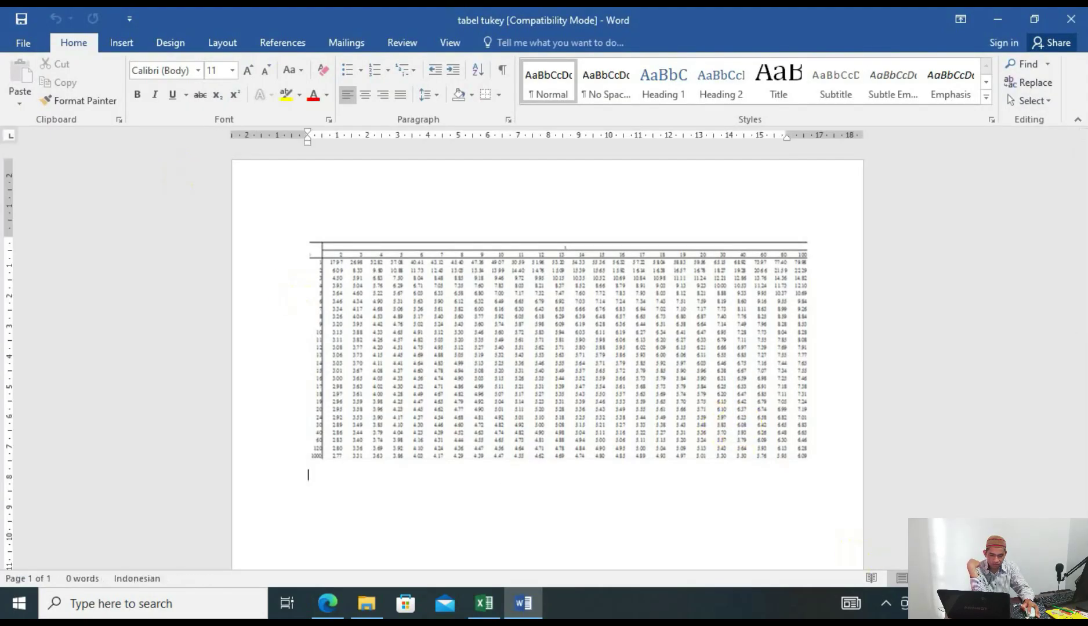
# Examine the enlarged Tukey table for the critical value matching the Galat Db, cross-checking with the Anova table in Excel.
pyautogui.keyDown('ctrl'); pyautogui.scroll(5, 563, 348); pyautogui.keyUp('ctrl')
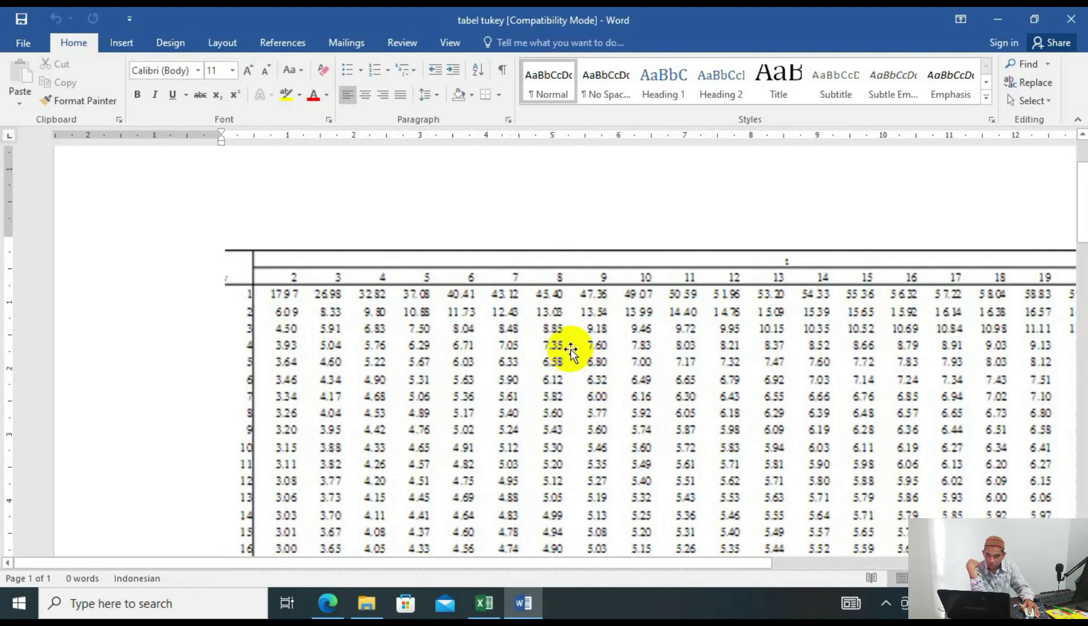
pyautogui.scroll(-3, 554, 494)
pyautogui.click(484, 603)
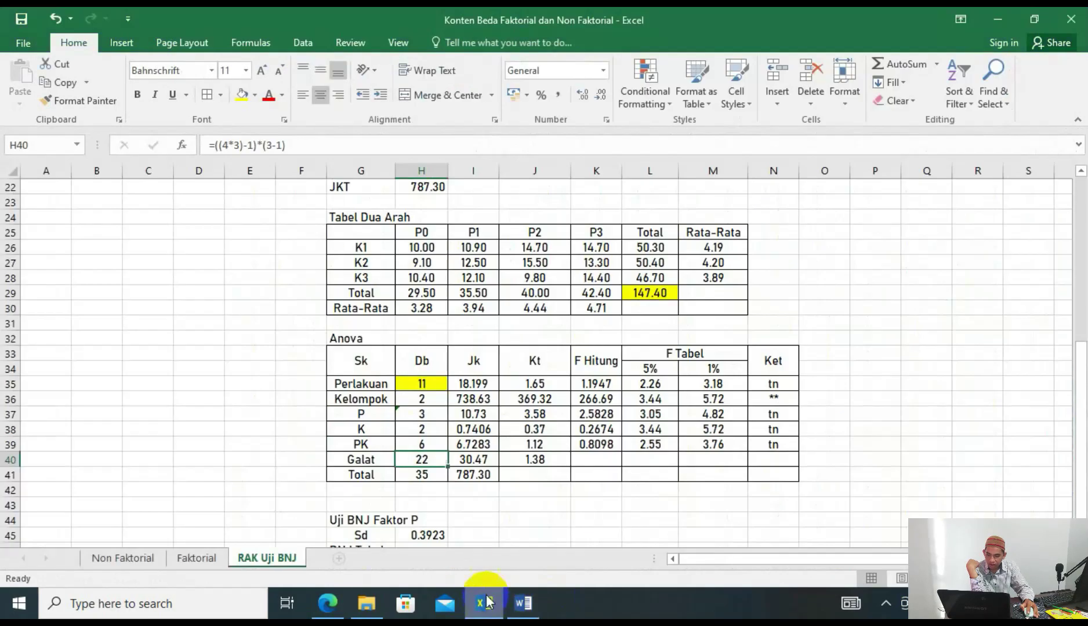
pyautogui.scroll(-3, 464, 498)
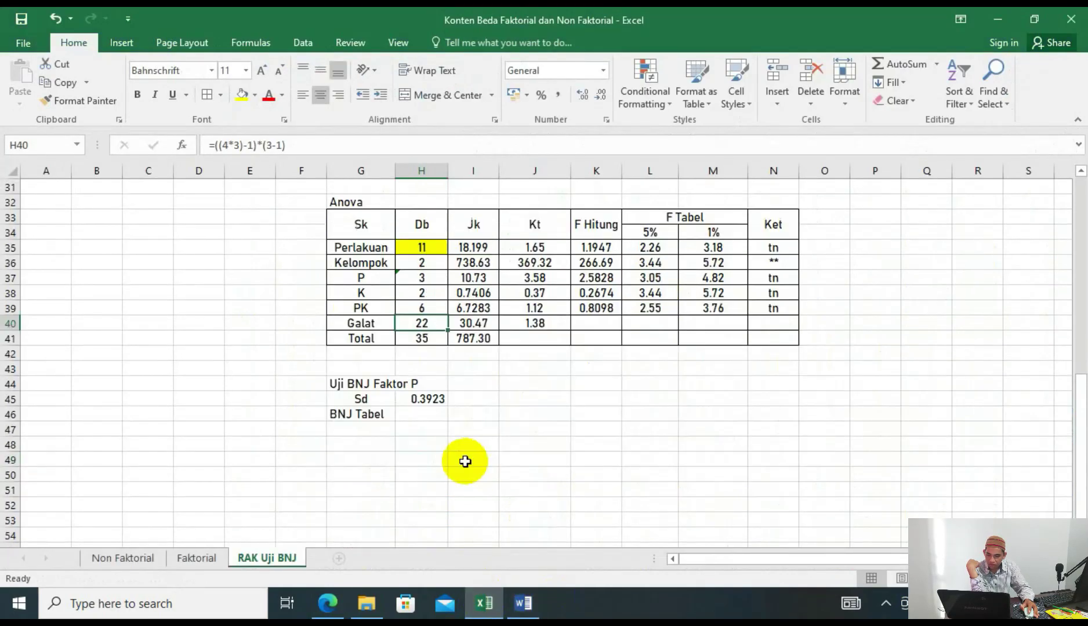
pyautogui.click(523, 603)
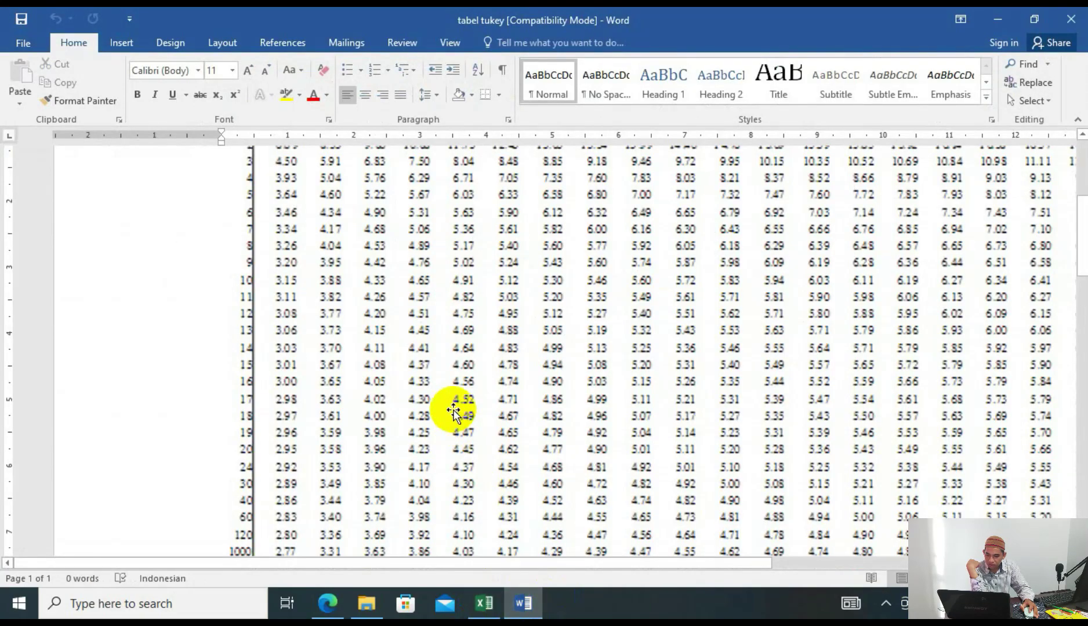
pyautogui.scroll(2, 453, 410)
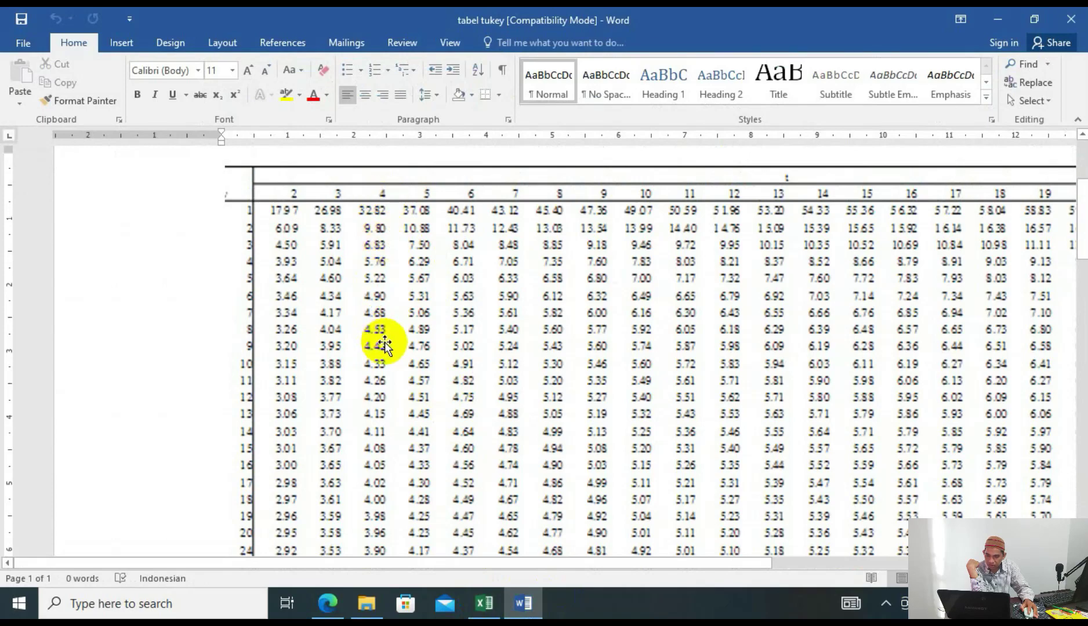
pyautogui.scroll(-4, 380, 348)
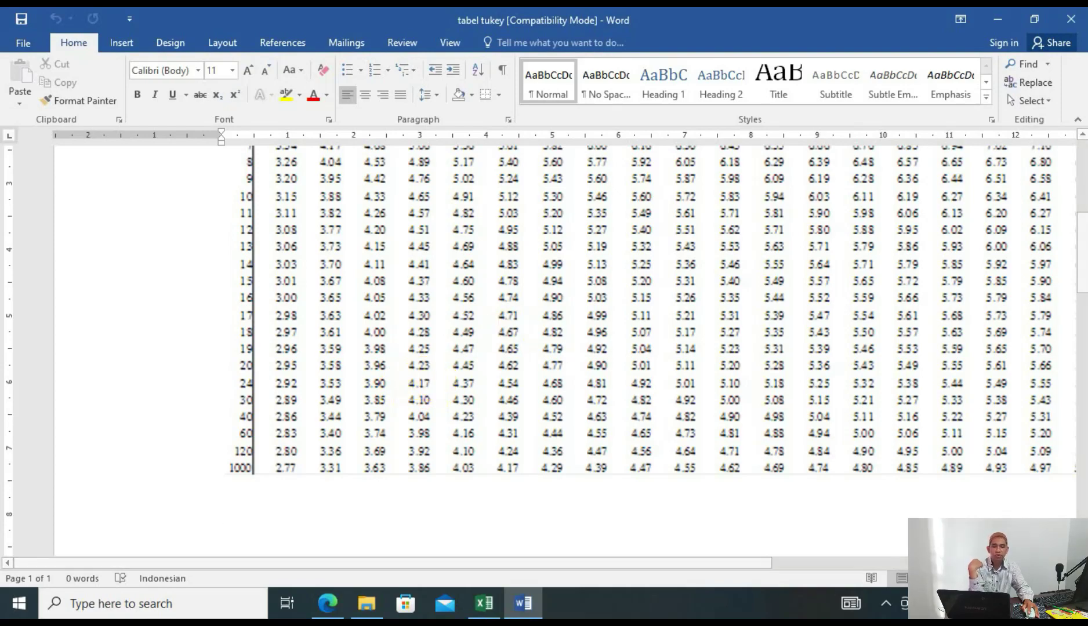
# Switch back to Excel and enter 4.20 as the BNJ Tabel value in H46.
pyautogui.click(499, 603)
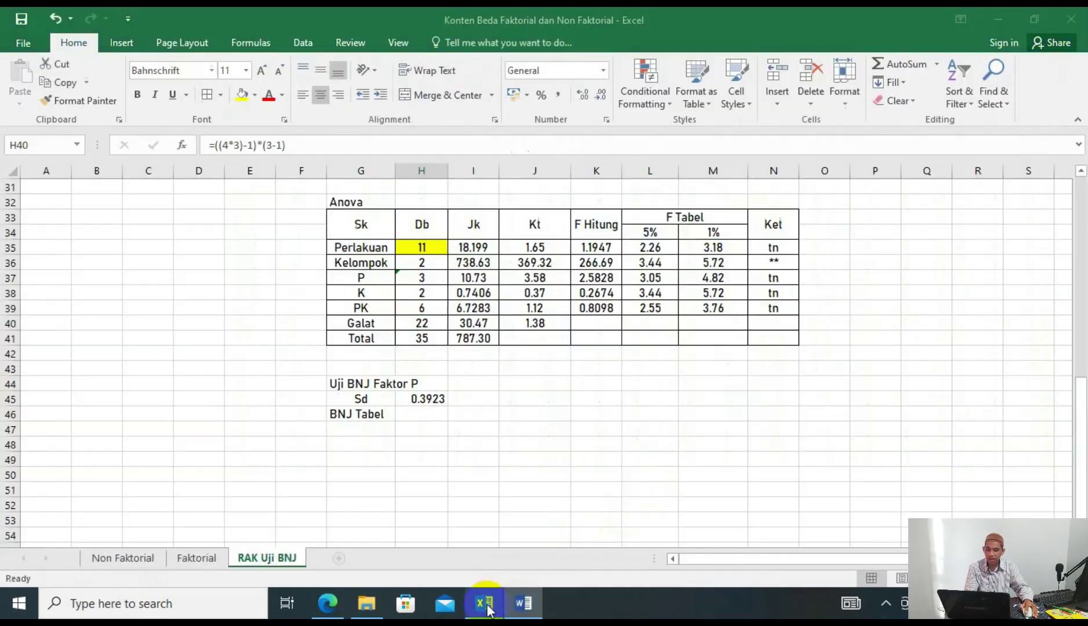
pyautogui.click(437, 417)
pyautogui.write('4.20')
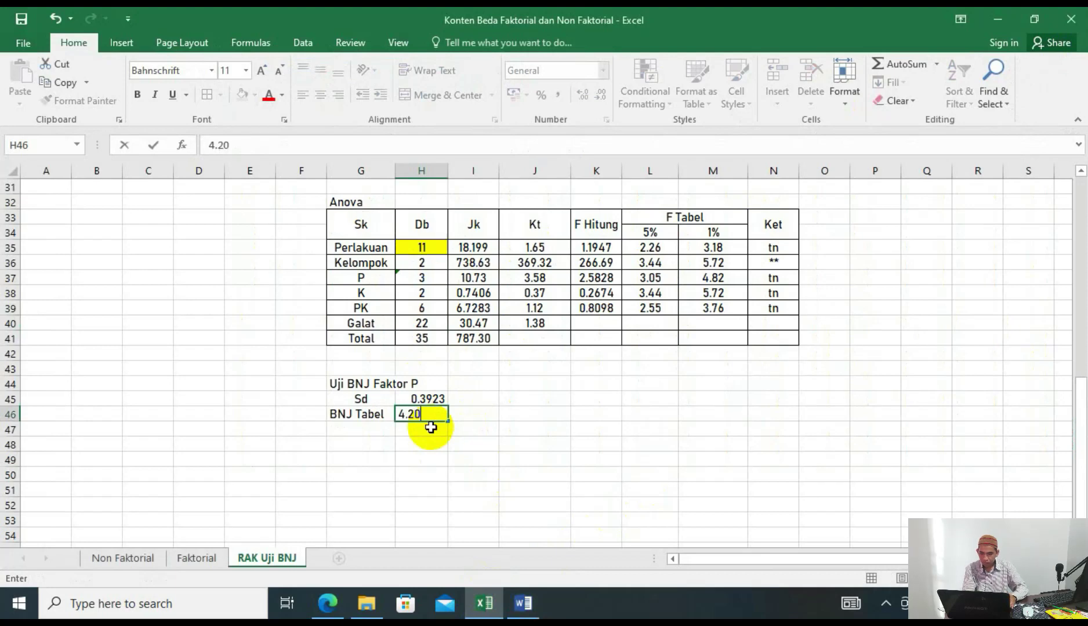
pyautogui.press('Return')
# Add the label BNJ Hitung in G47 and calculate it in H47 as Sd multiplied by BNJ Tabel.
pyautogui.press('Left')
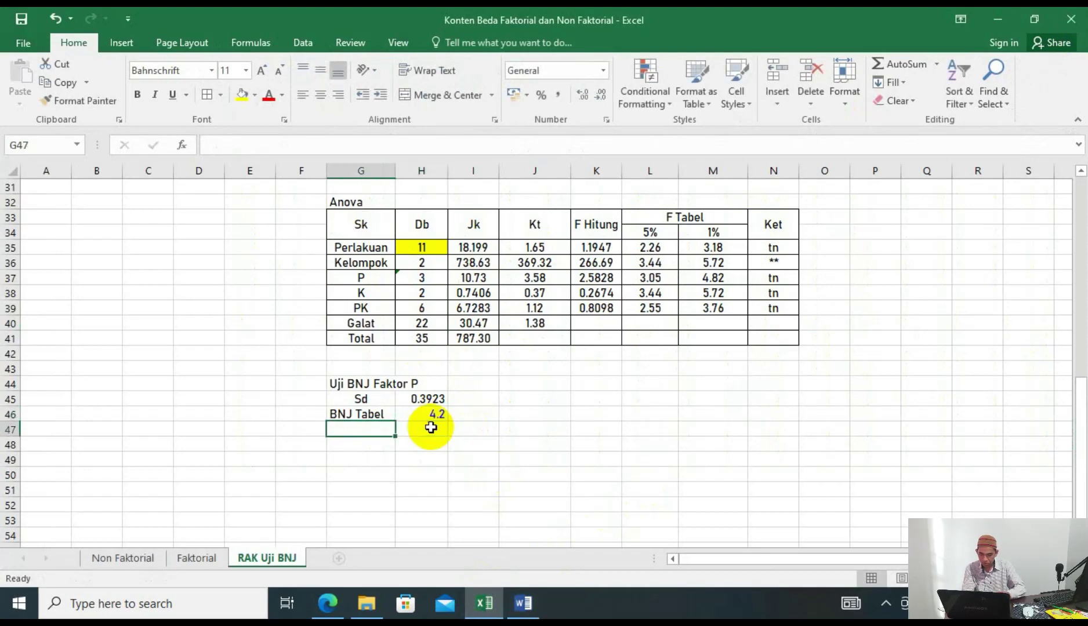
pyautogui.write('BNJ Hitung')
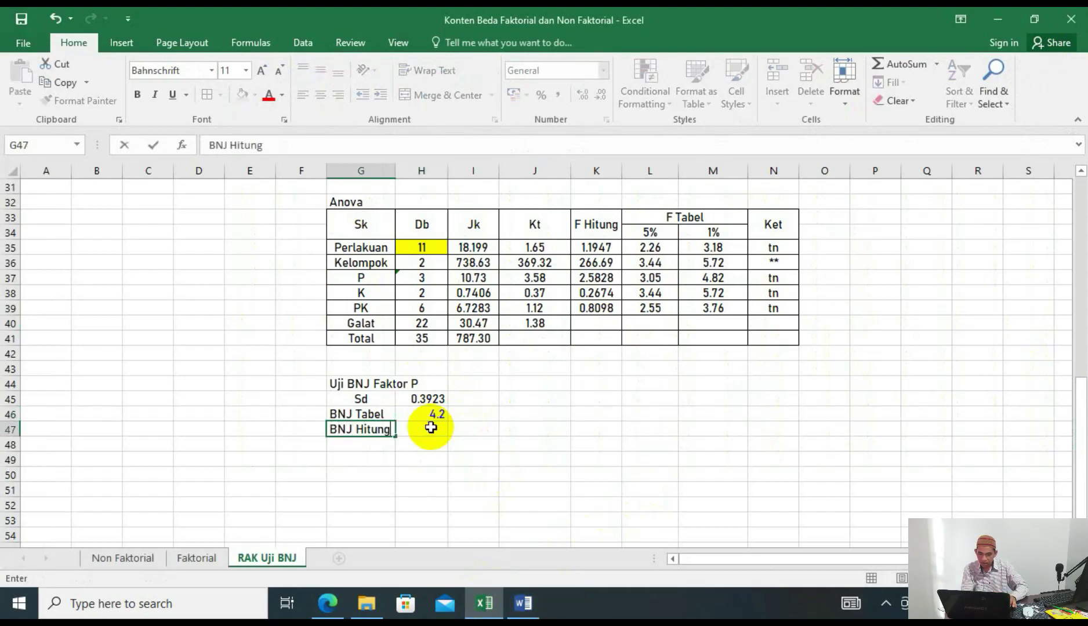
pyautogui.click(431, 428)
pyautogui.write('=')
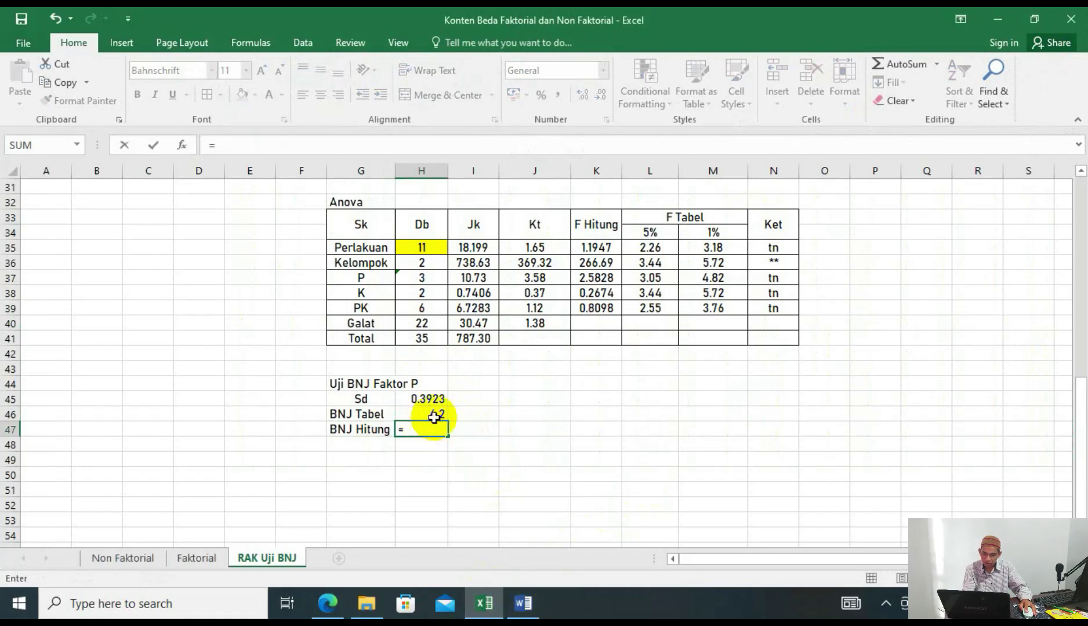
pyautogui.click(445, 398)
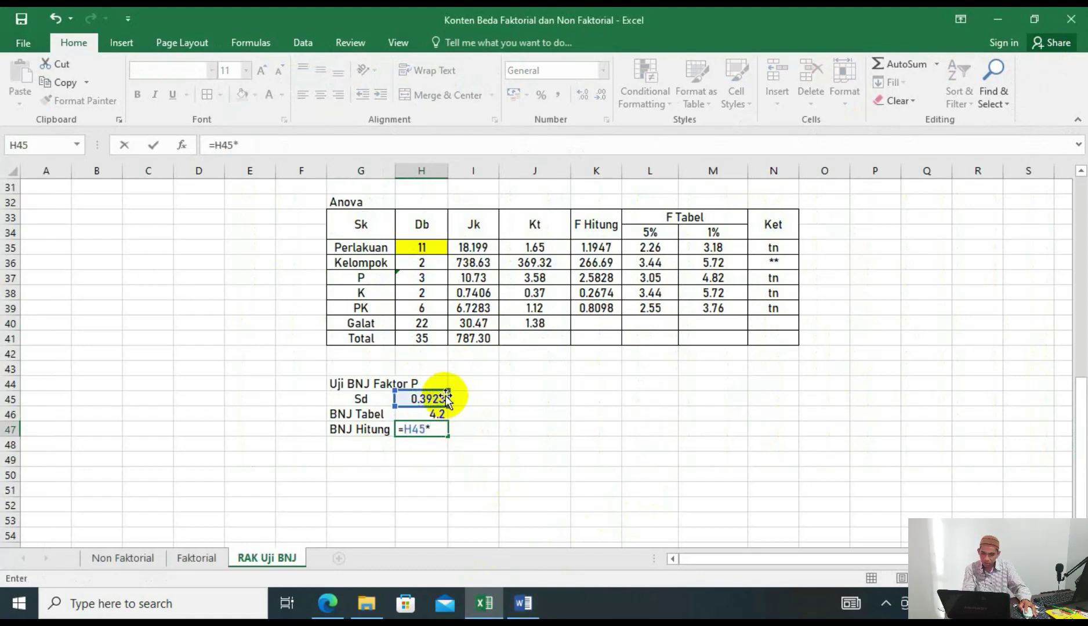
pyautogui.write('*')
pyautogui.press('Return')
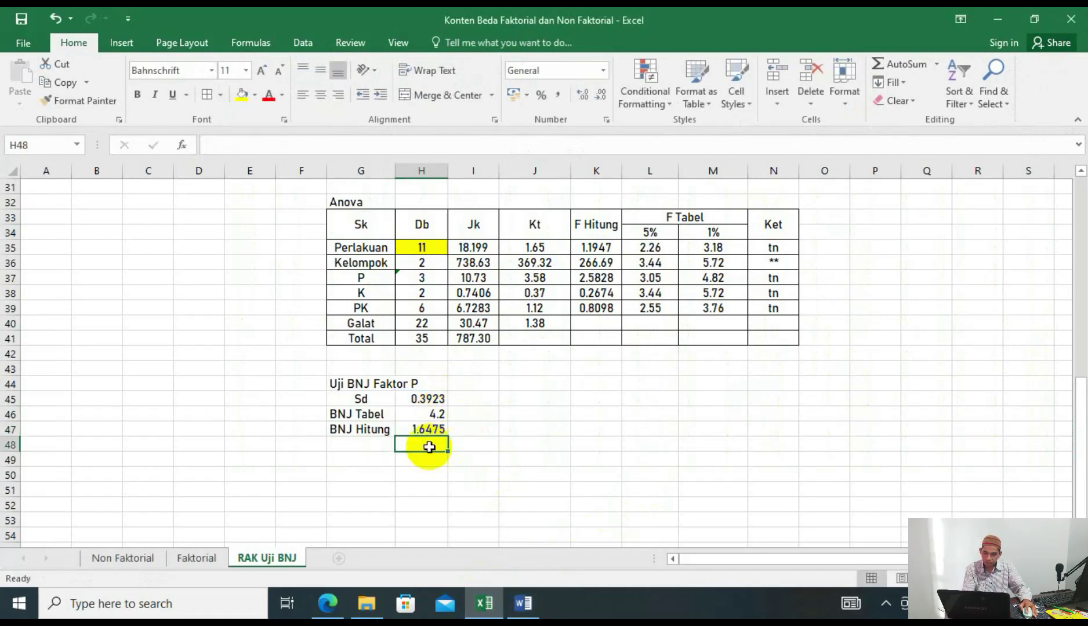
# Enter the table headings Perlakuan, Rata-Rata, Simbol and BNJ+Rata-Rata across G49:J49.
pyautogui.click(376, 461)
pyautogui.write('Perlakuan')
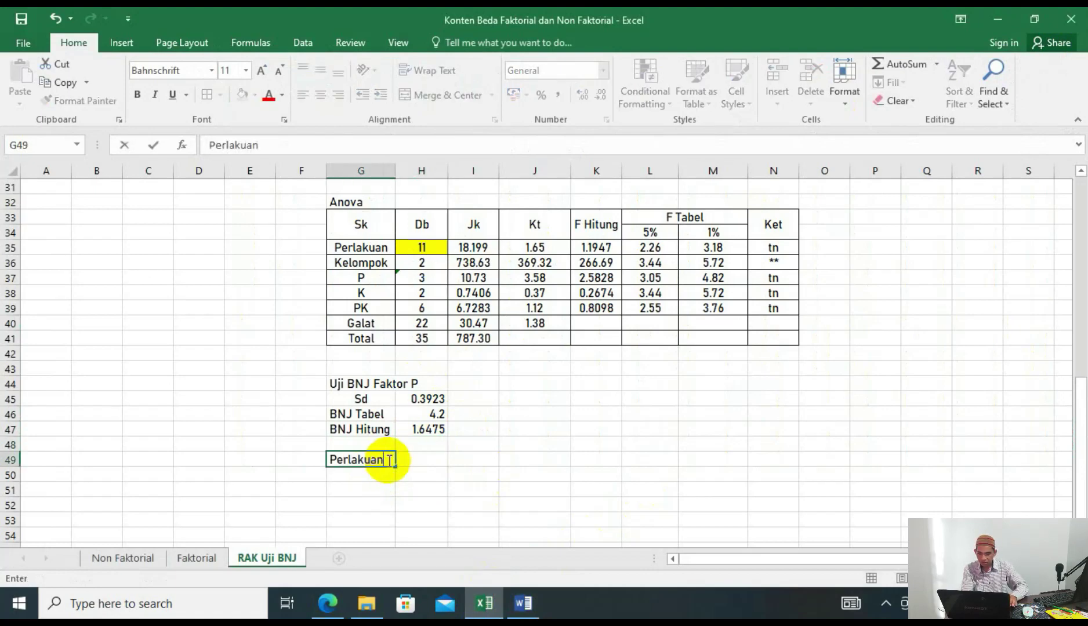
pyautogui.press('Tab')
pyautogui.write('R')
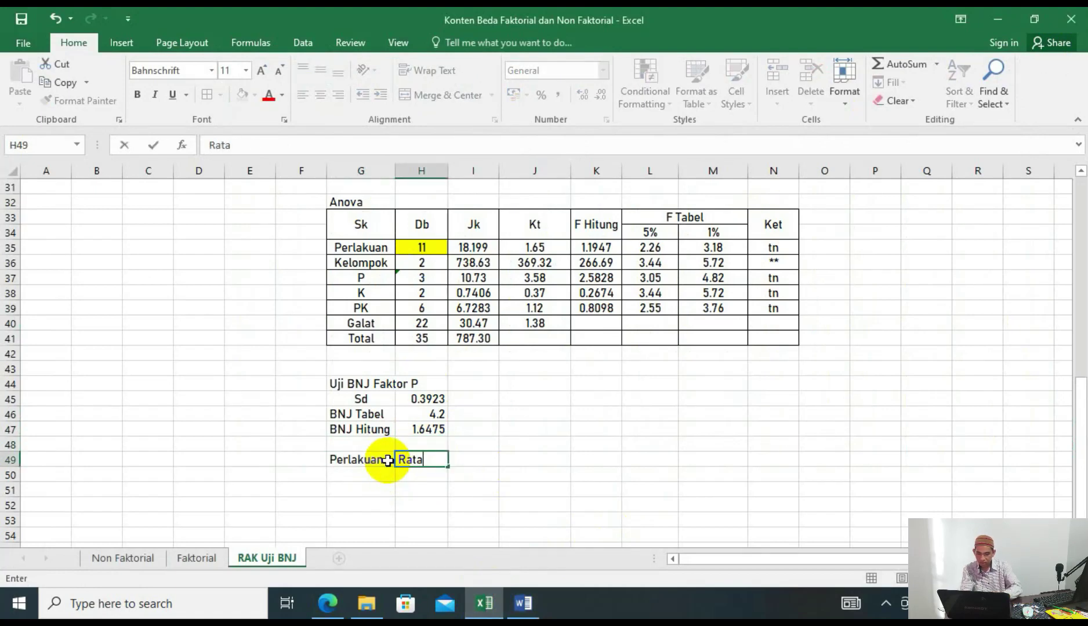
pyautogui.press('Tab')
pyautogui.write('Si')
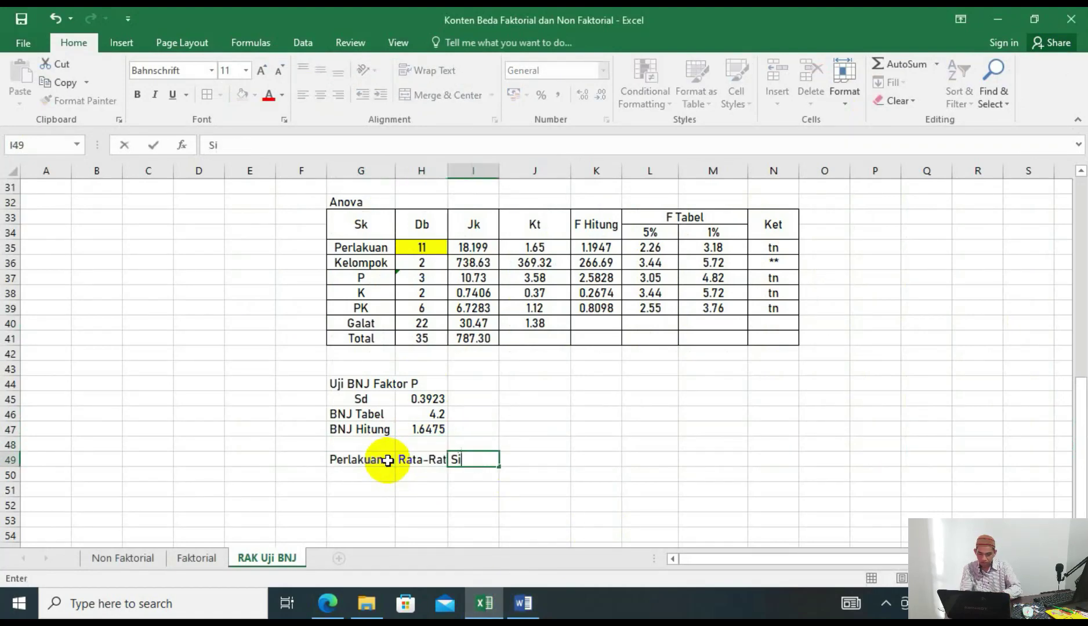
pyautogui.press('Tab')
pyautogui.write('BNJ')
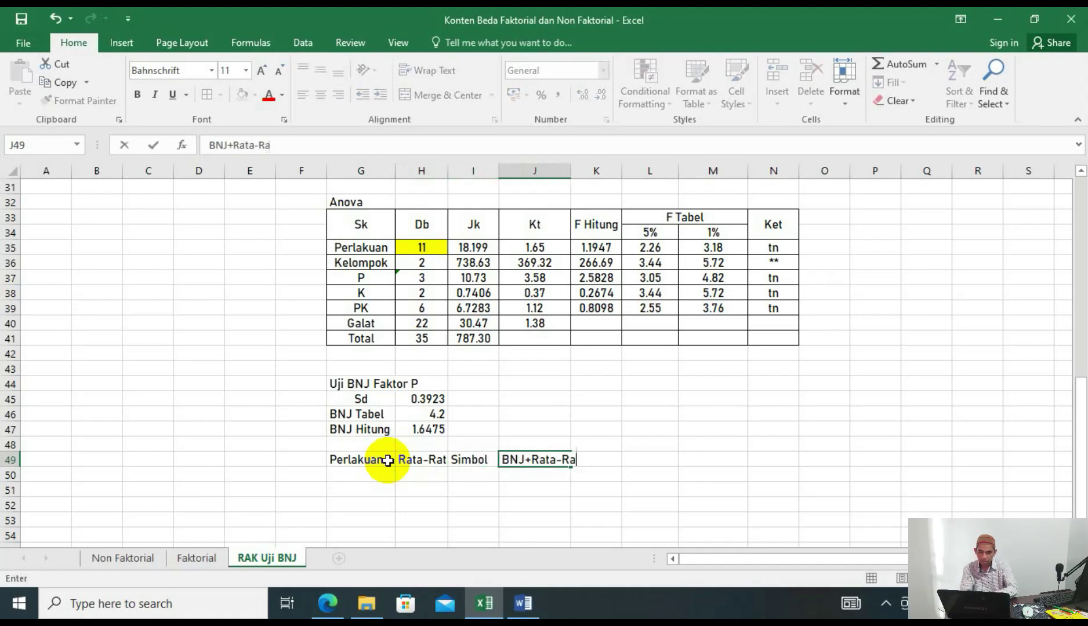
pyautogui.click(652, 400)
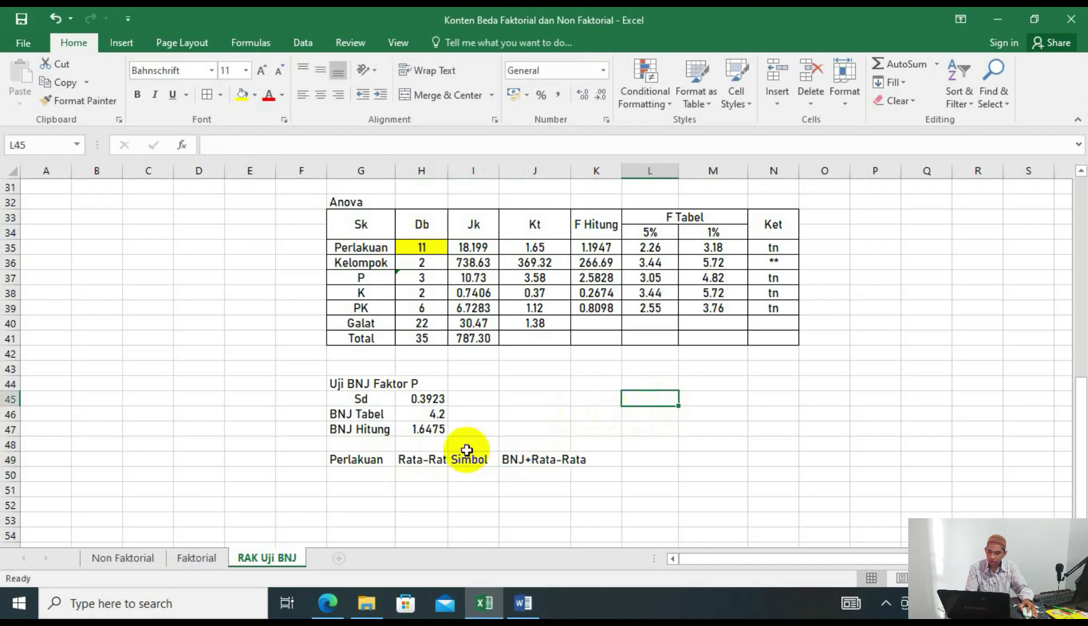
# Copy the P0 to P3 headings from Tabel Dua Arah and paste them transposed into G50:G53 under Perlakuan.
pyautogui.scroll(3, 458, 435)
pyautogui.moveTo(425, 235); pyautogui.dragTo(588, 239)
pyautogui.hotkey('ctrl', 'c')
pyautogui.scroll(-3, 413, 348)
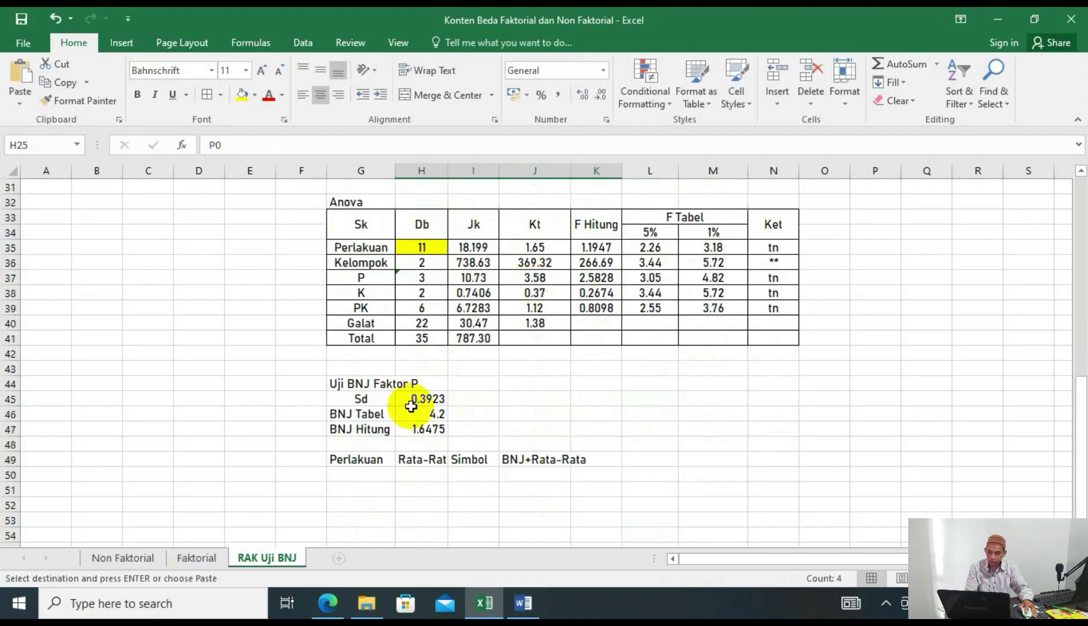
pyautogui.click(369, 471)
pyautogui.click(20, 104)
pyautogui.click(72, 165)
# Copy the P0 to P3 averages from the Rata-Rata row of Tabel Dua Arah into H50:H53 as transposed values.
pyautogui.scroll(3, 588, 365)
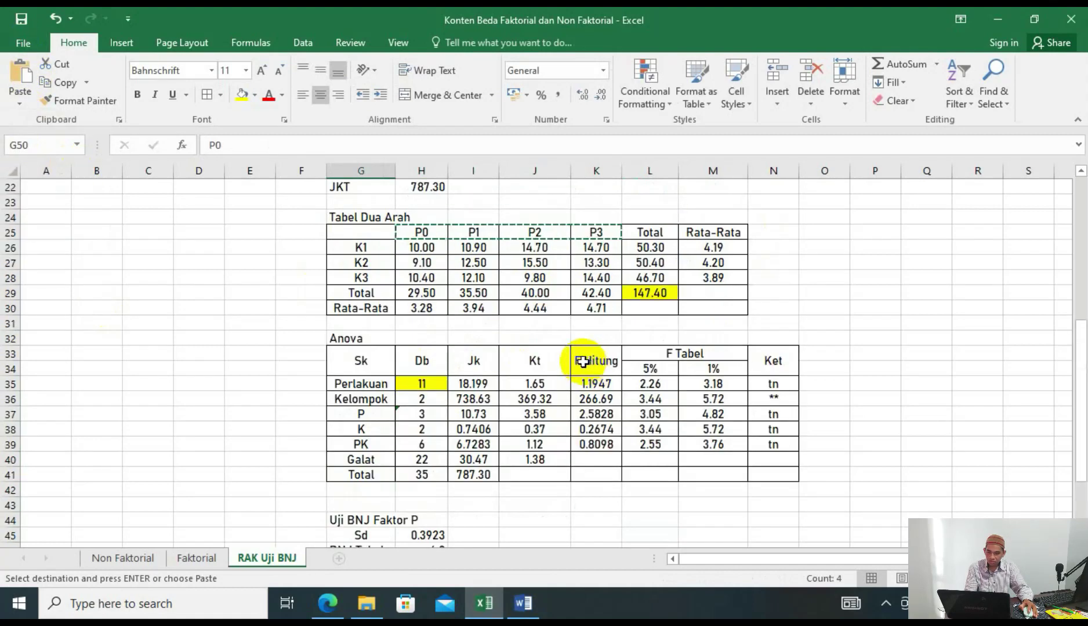
pyautogui.click(429, 308)
pyautogui.moveTo(453, 308); pyautogui.dragTo(574, 308)
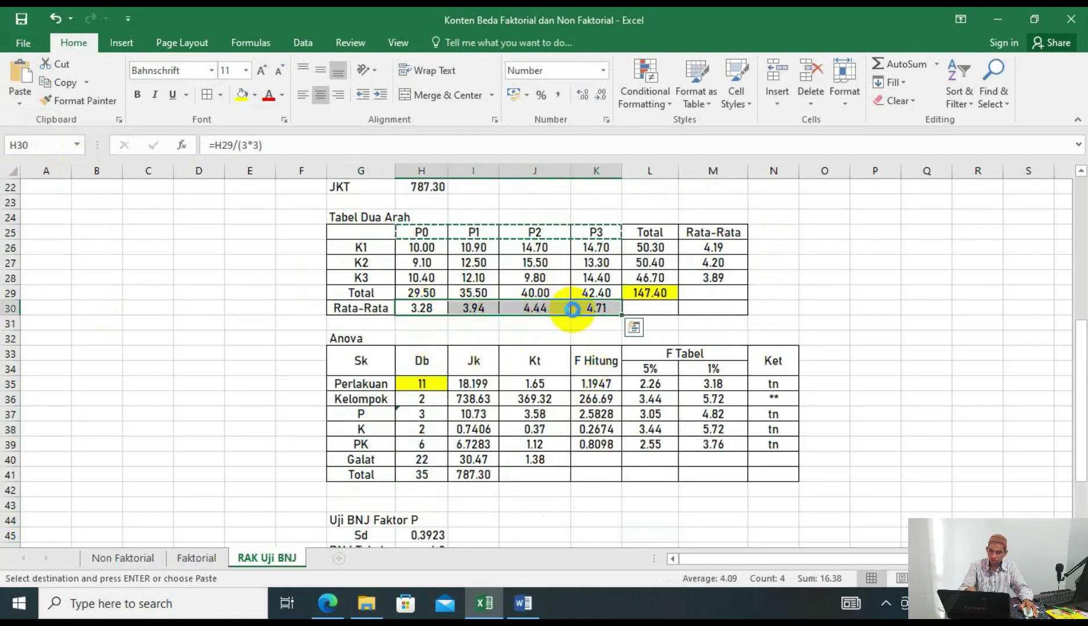
pyautogui.scroll(-5, 557, 316)
pyautogui.click(429, 384)
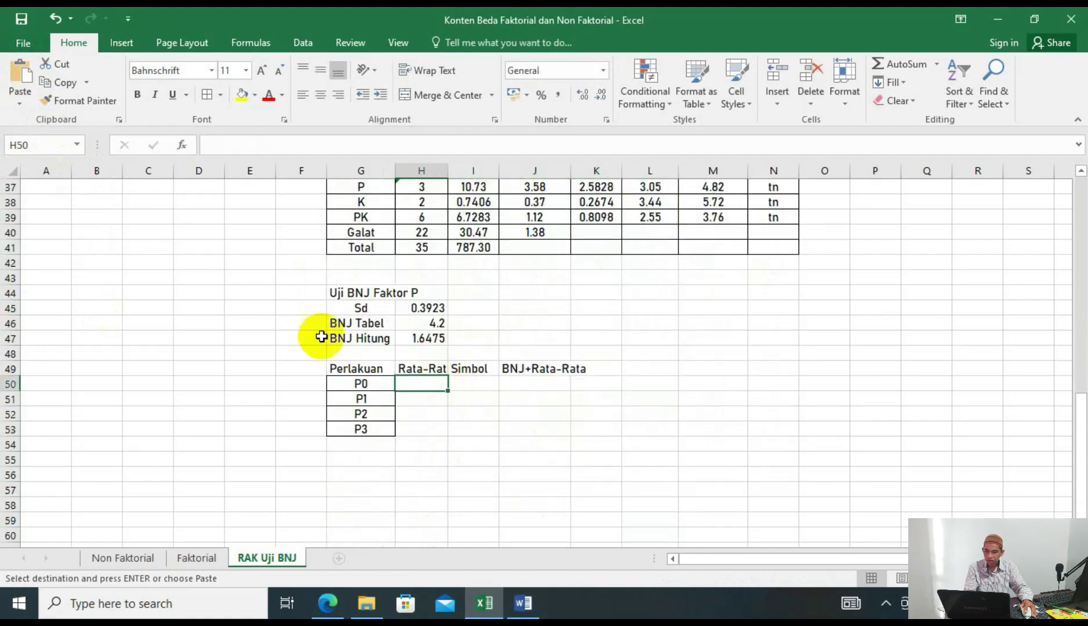
pyautogui.click(20, 103)
pyautogui.click(60, 271)
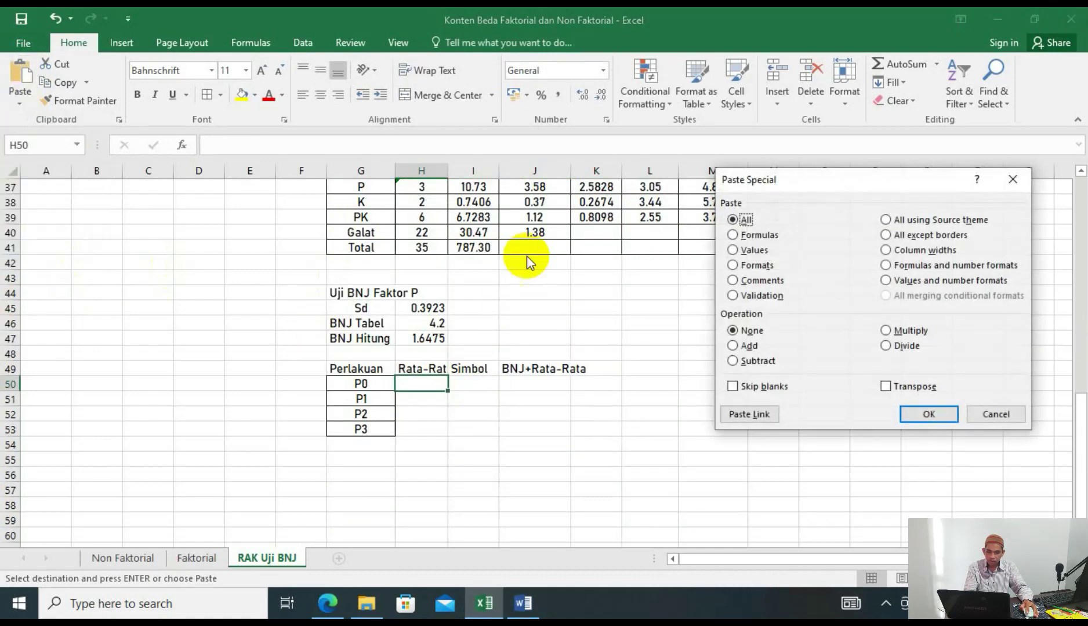
pyautogui.click(753, 250)
pyautogui.click(922, 387)
pyautogui.click(929, 415)
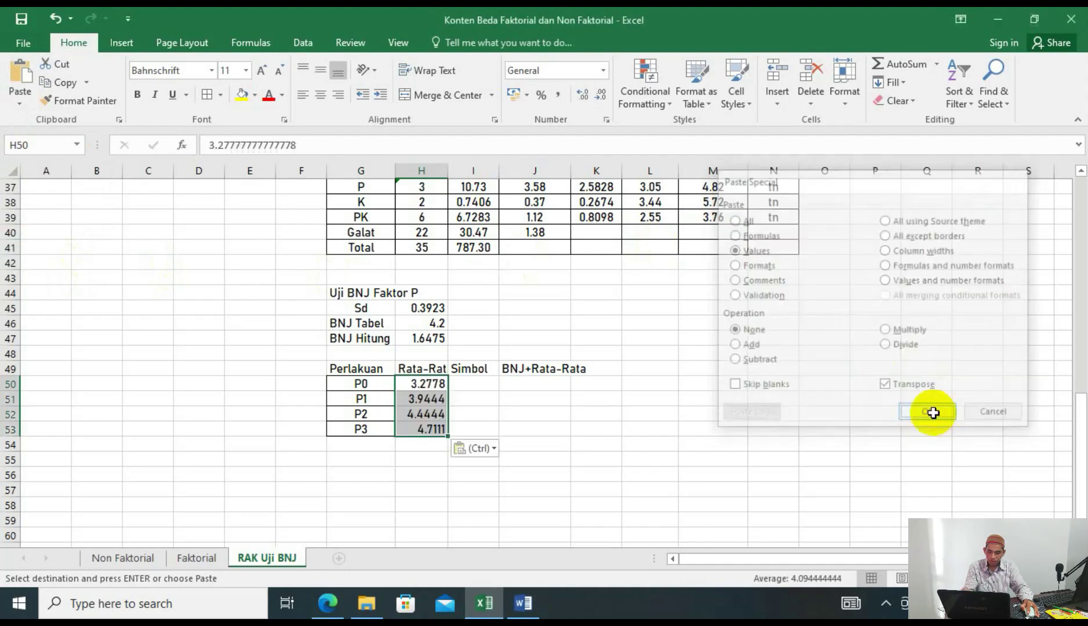
# Format the averages in H50:H53 with two decimals and center them.
pyautogui.click(602, 96)
pyautogui.click(601, 96)
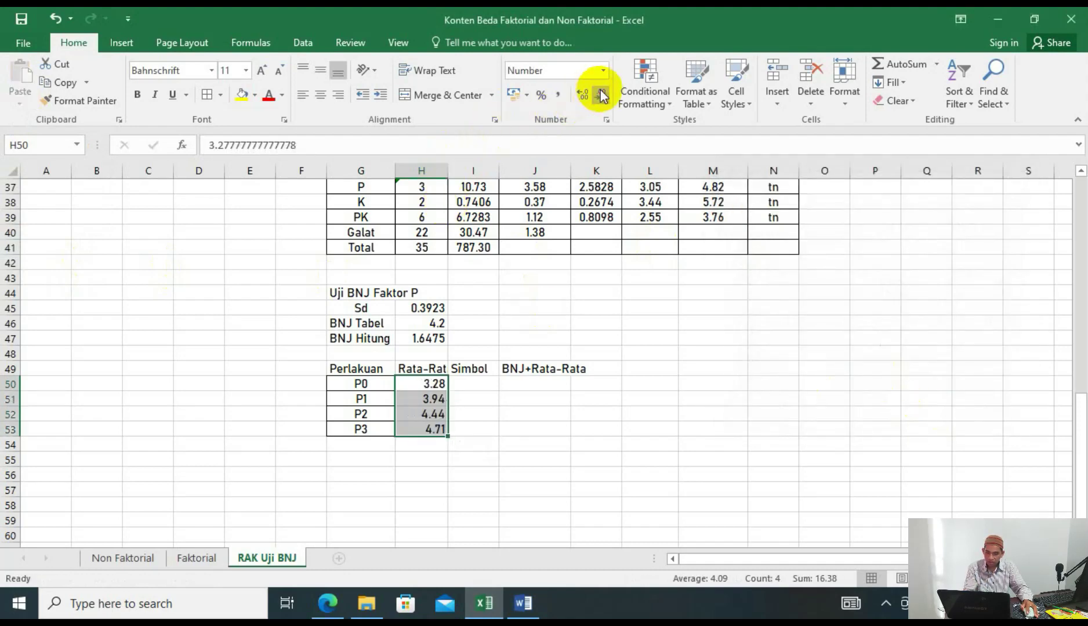
pyautogui.click(320, 95)
# Sort the averages from smallest to largest, expanding the selection to include the treatment labels.
pyautogui.click(968, 104)
pyautogui.click(981, 117)
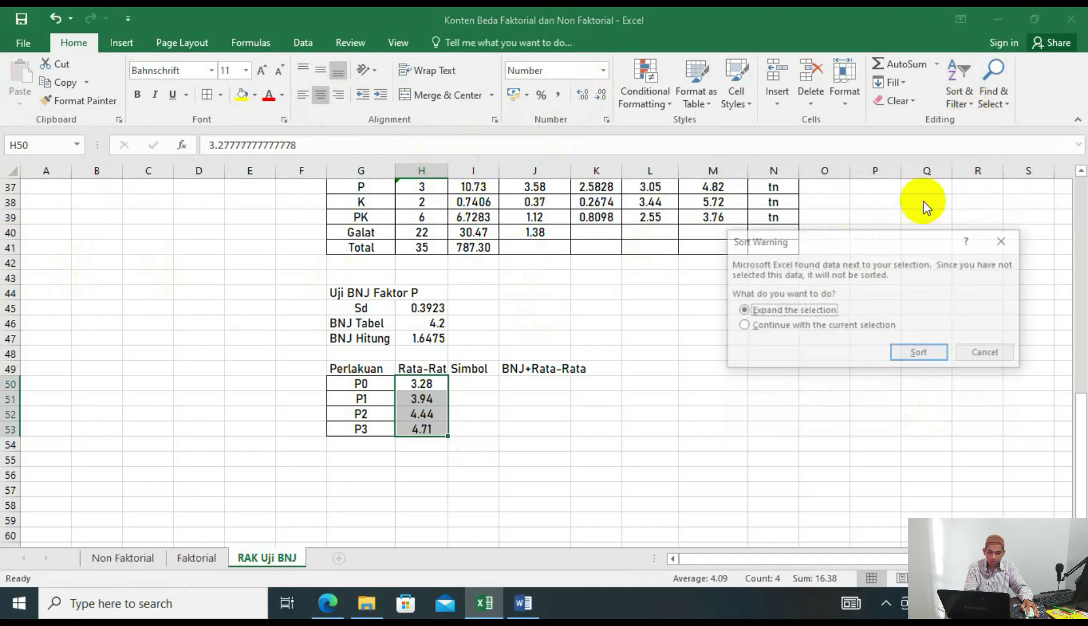
pyautogui.click(916, 351)
# Calculate BNJ+Rata-Rata for P0 in J50 with the formula =H50+$H$47.
pyautogui.click(534, 384)
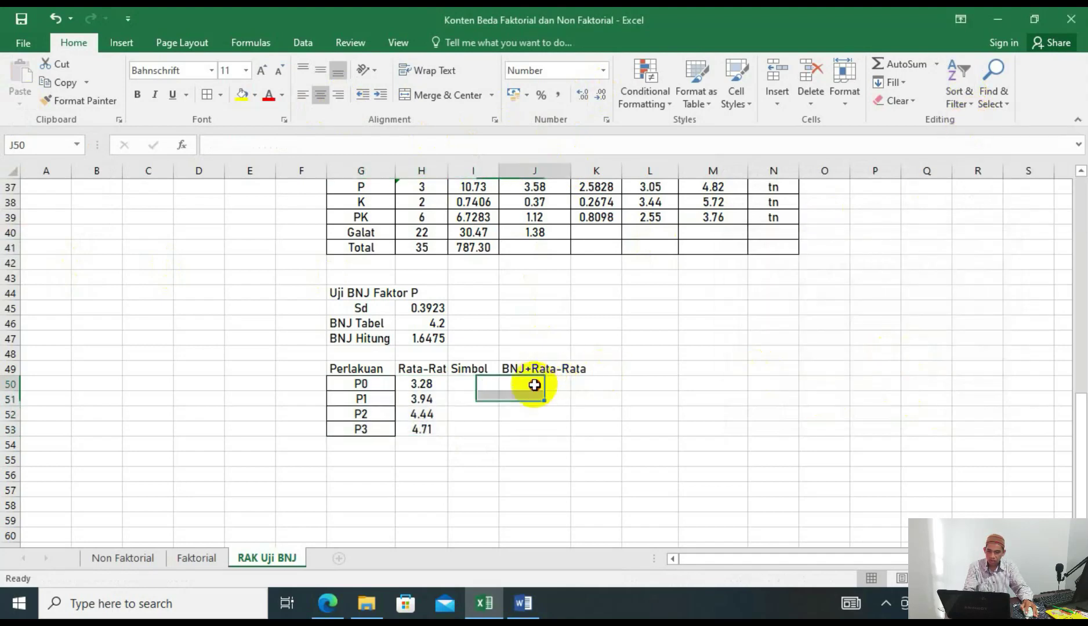
pyautogui.write('=')
pyautogui.click(435, 385)
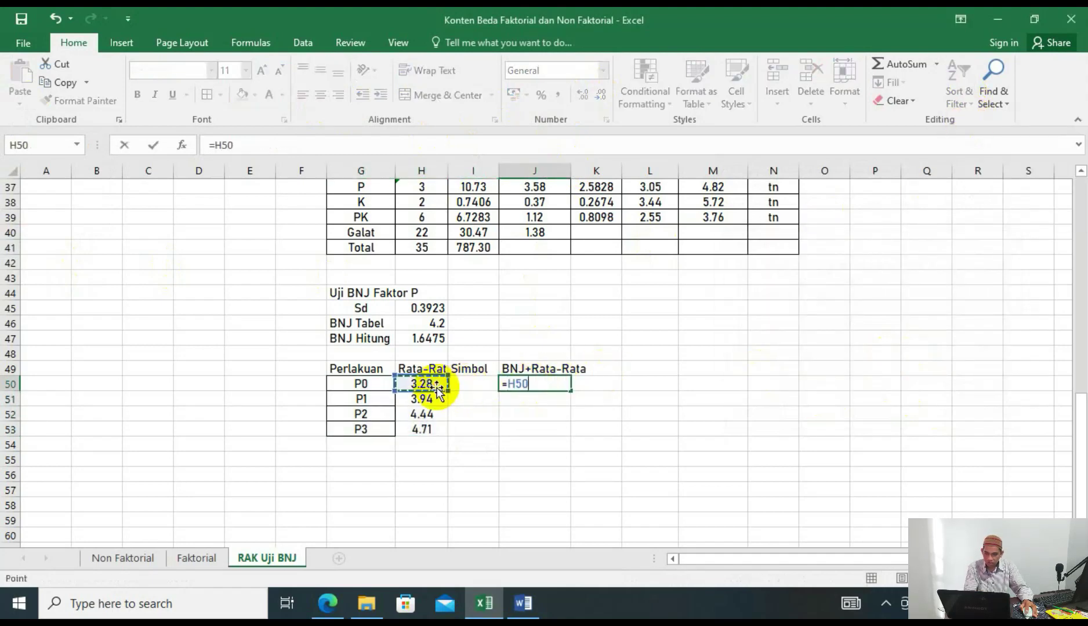
pyautogui.click(430, 344)
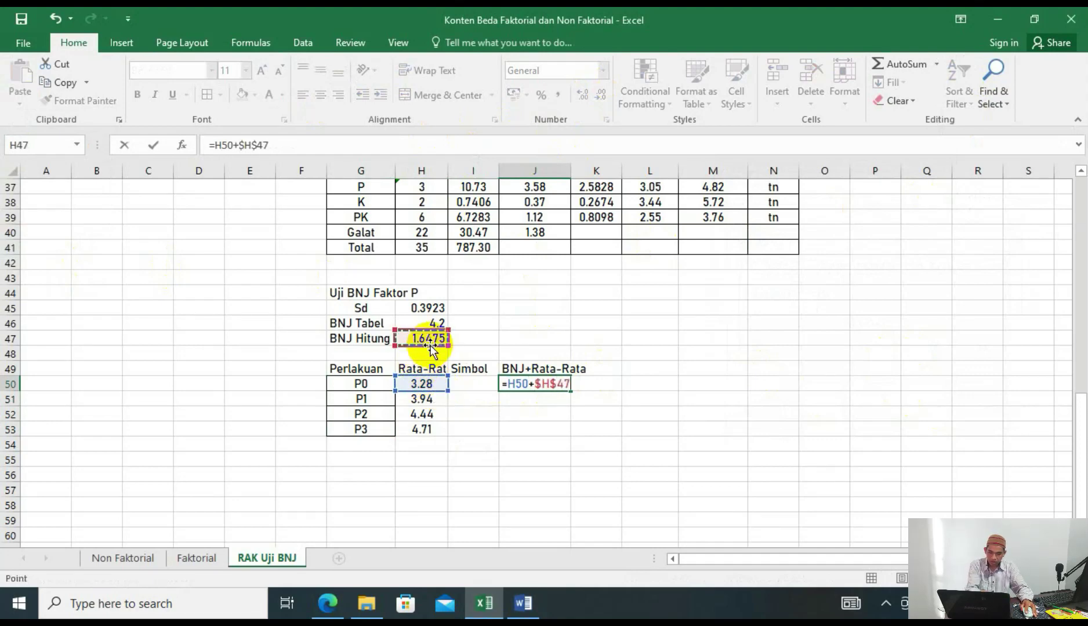
pyautogui.press('Return')
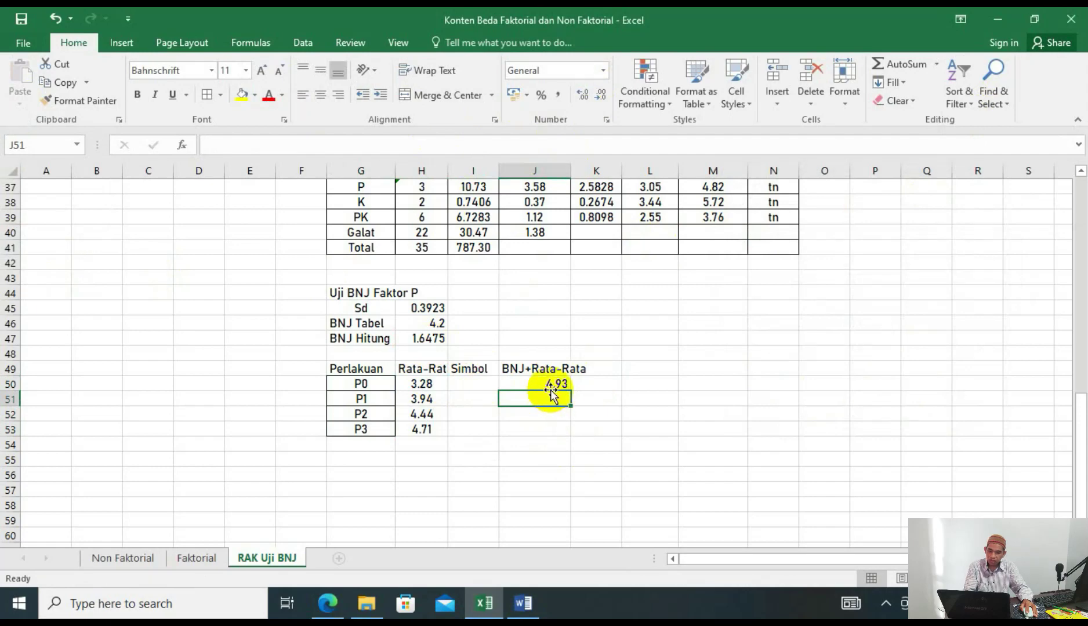
pyautogui.click(487, 384)
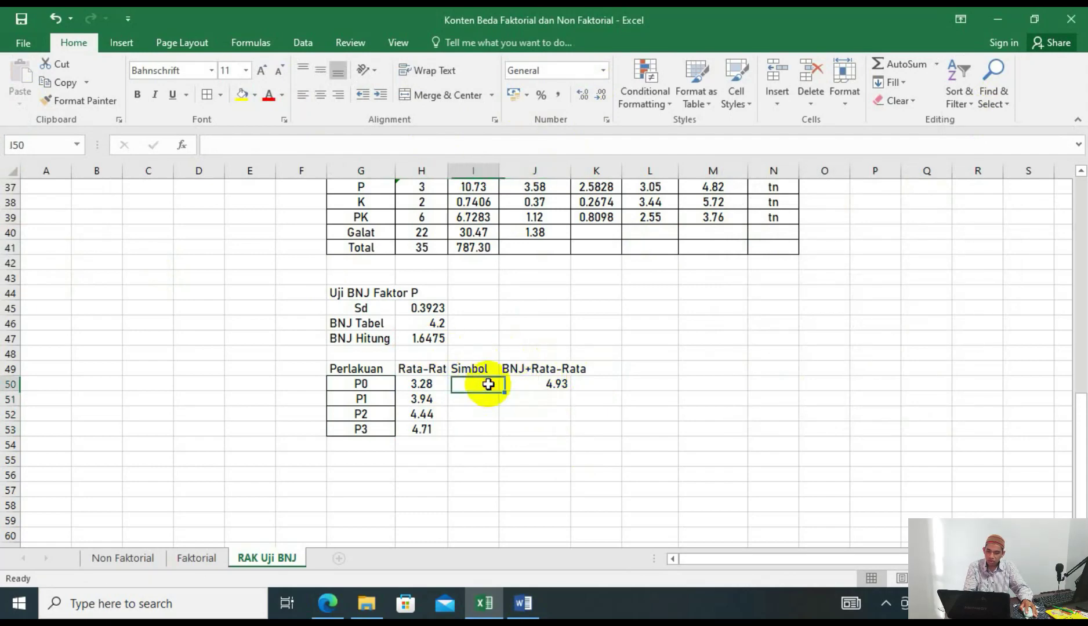
pyautogui.write('a')
pyautogui.press('Escape')
pyautogui.click(491, 442)
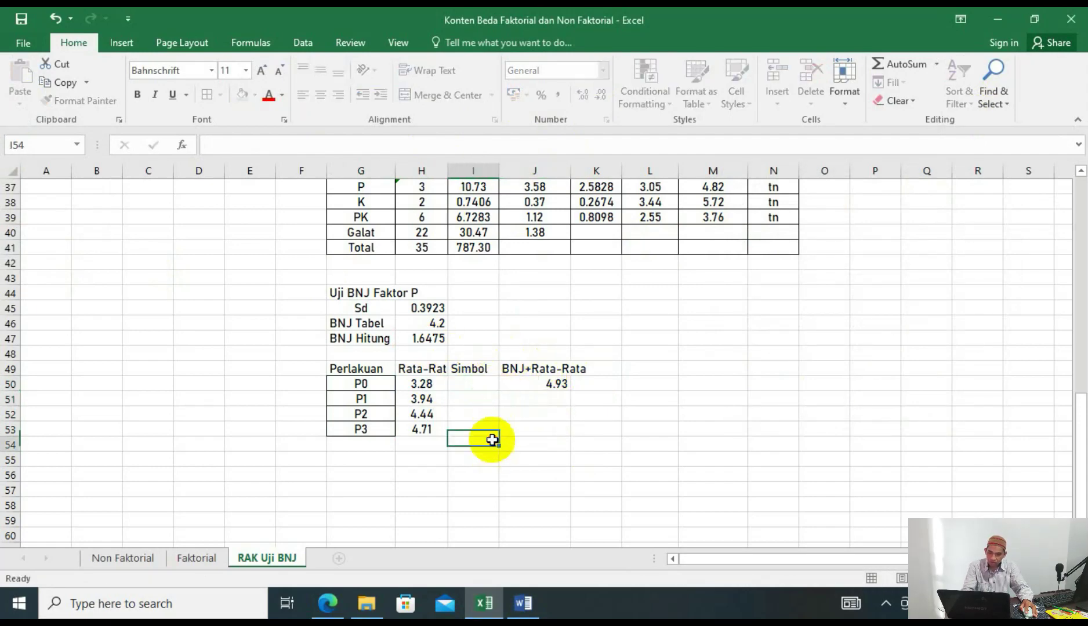
# Enter the symbol a for each of the treatments P0 to P3 in I50:I53.
pyautogui.click(479, 385)
pyautogui.write('a')
pyautogui.press('Return')
pyautogui.write('a')
pyautogui.press('Return')
pyautogui.write('a')
pyautogui.press('Return')
pyautogui.write('a')
pyautogui.click(500, 444)
# Center the contents of the factor P result table G49:I53 and apply borders to all its cells.
pyautogui.moveTo(365, 364); pyautogui.dragTo(476, 430)
pyautogui.click(320, 96)
pyautogui.click(529, 272)
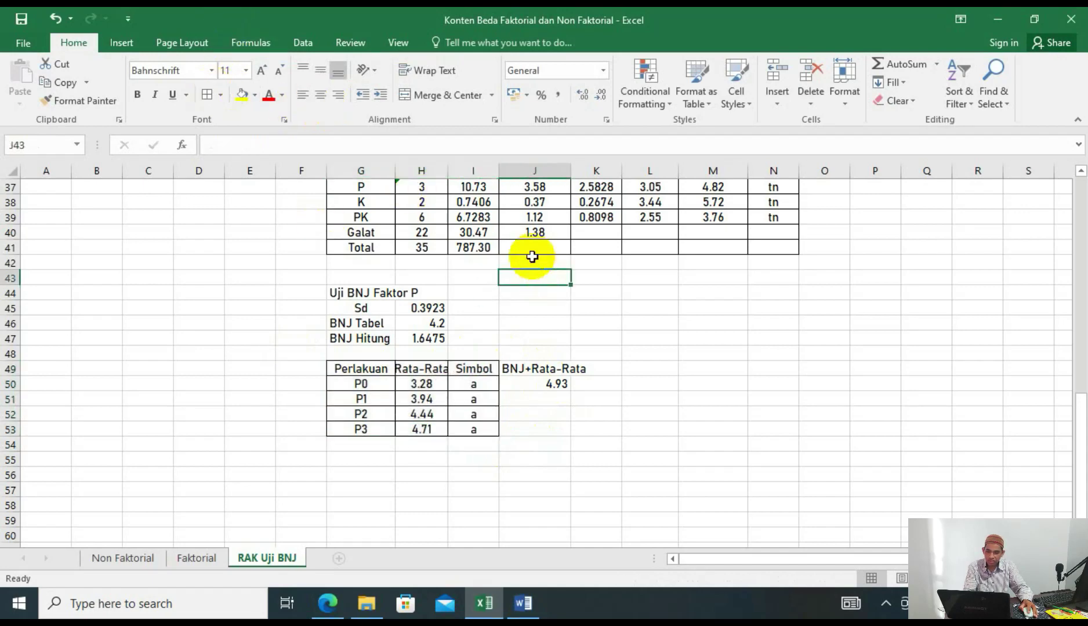
# Review the factor P results against the Anova table, and enter the heading Uji BNJ Faktor K in G55.
pyautogui.scroll(1, 529, 264)
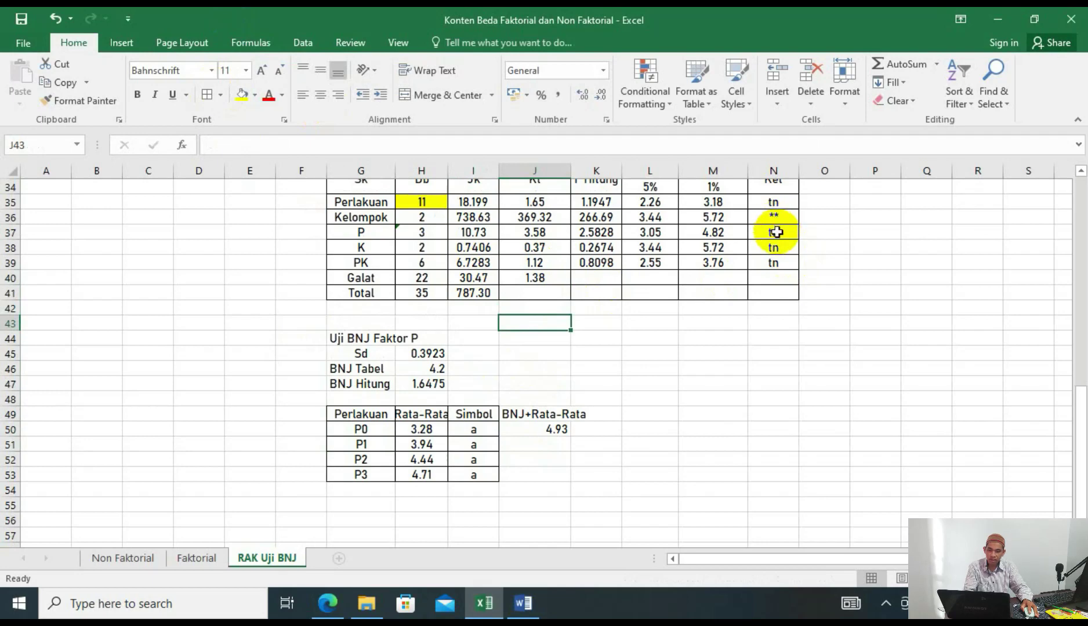
pyautogui.click(473, 459)
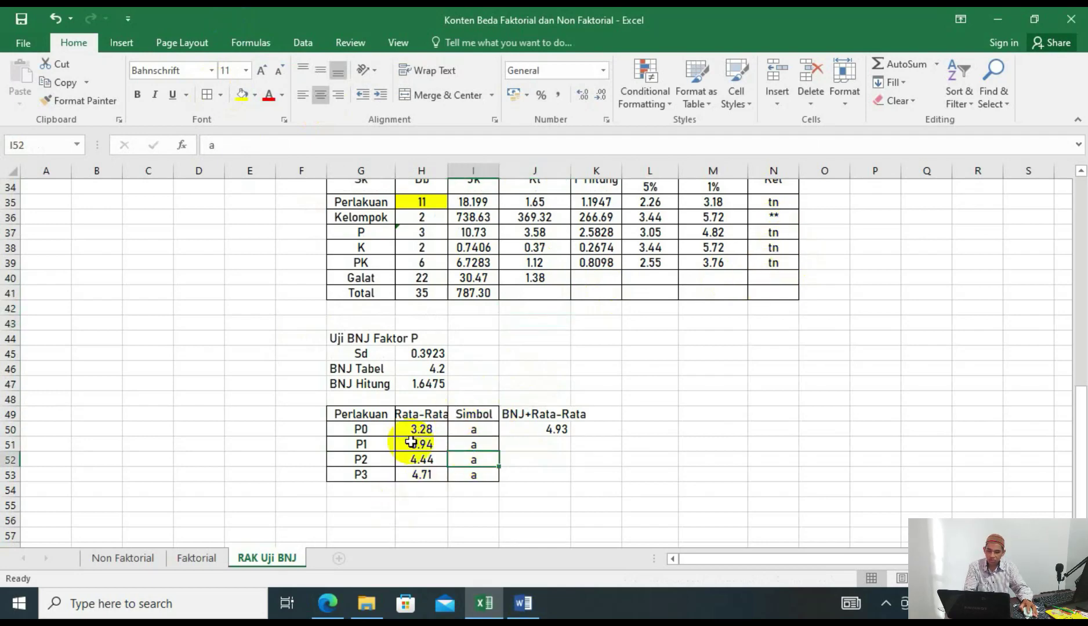
pyautogui.scroll(-1, 429, 406)
pyautogui.click(360, 463)
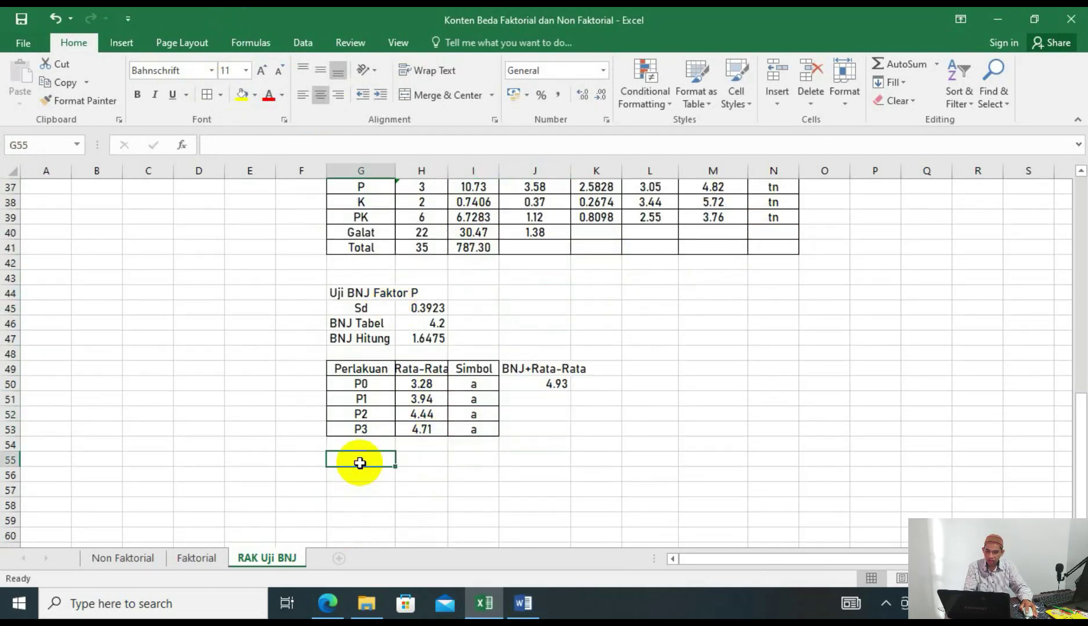
pyautogui.write('Uji BNJ')
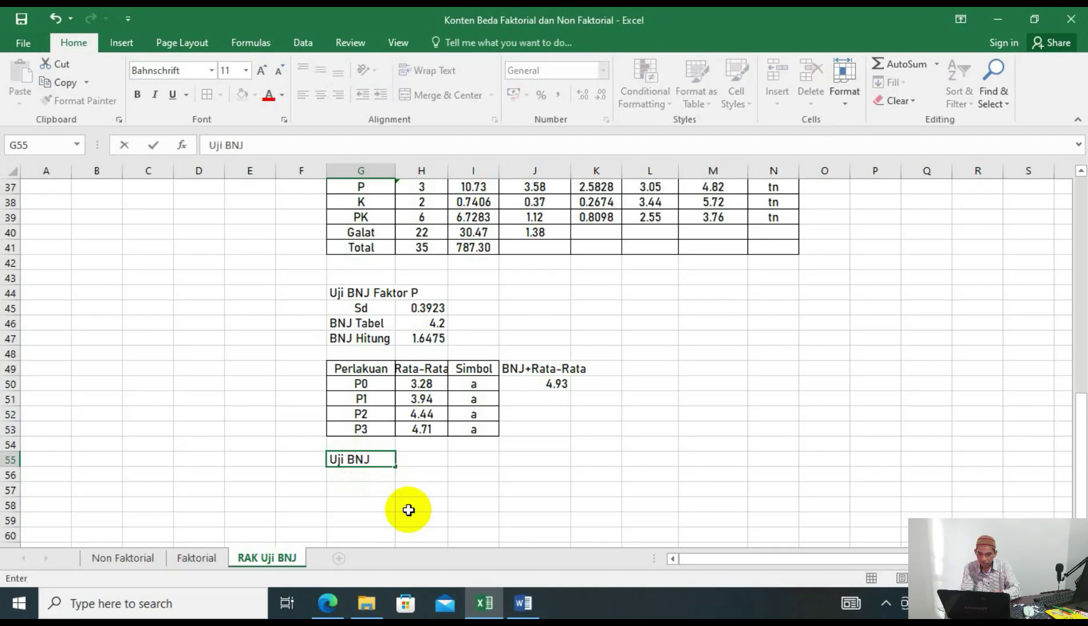
pyautogui.write(' Faktor K')
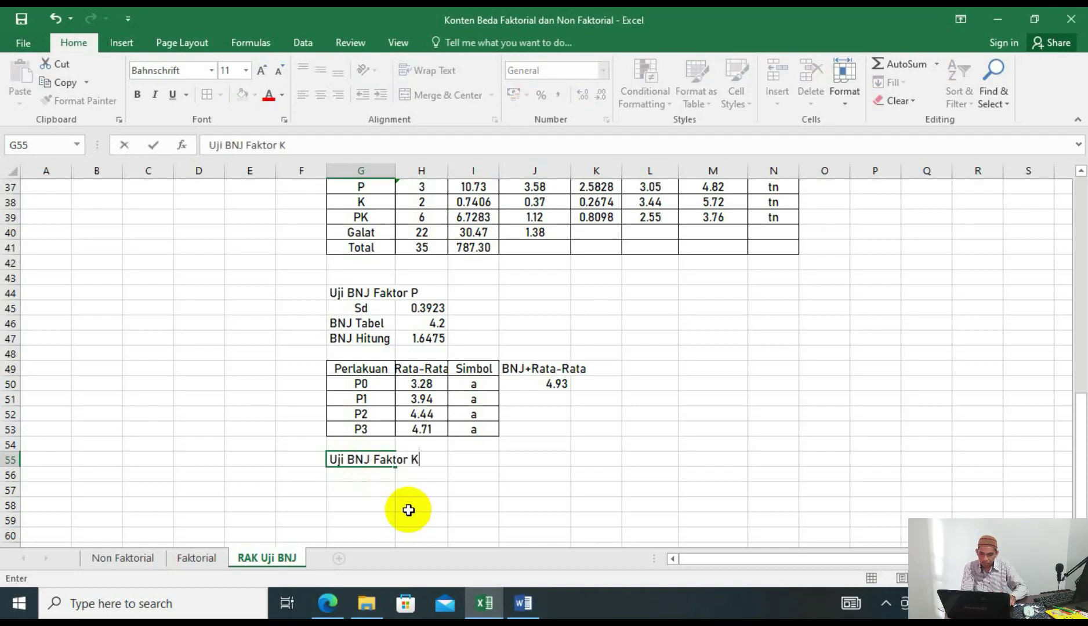
pyautogui.press('Return')
# Label G56 as Sd and calculate it in H56 from the Galat Kt with the formula =SQRT(J40/(4*3)).
pyautogui.write('Sd')
pyautogui.press('Tab')
pyautogui.write('=s')
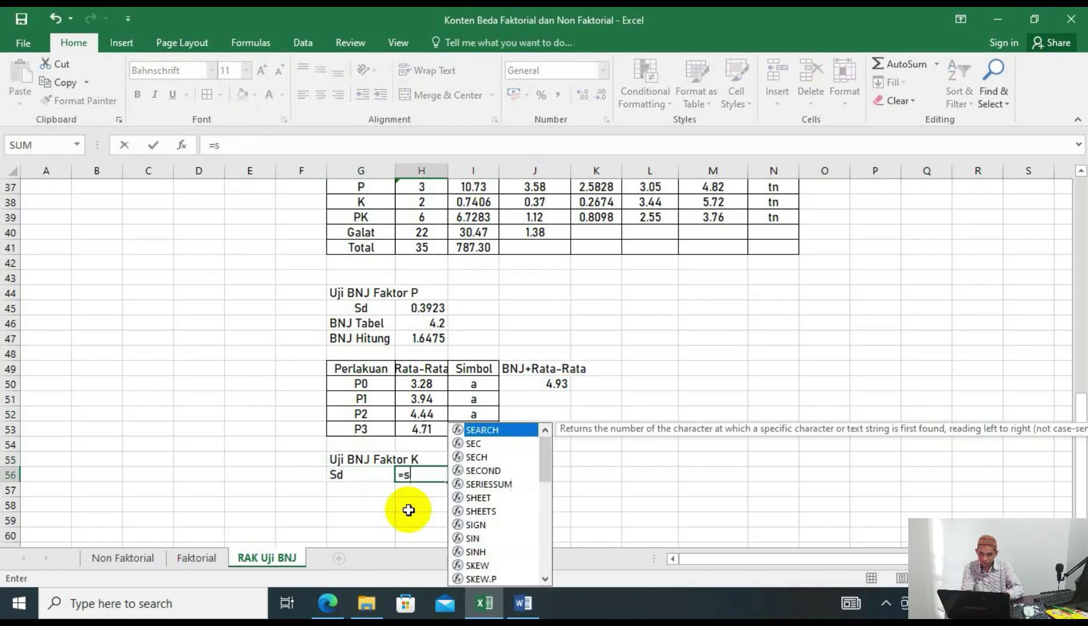
pyautogui.write('qrt((')
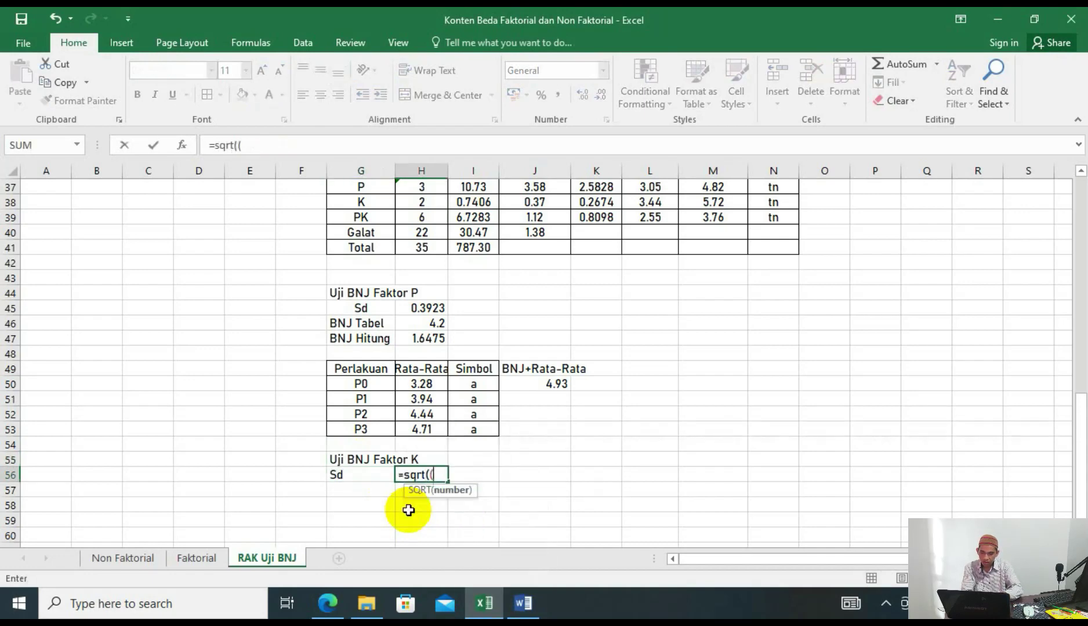
pyautogui.scroll(2, 493, 441)
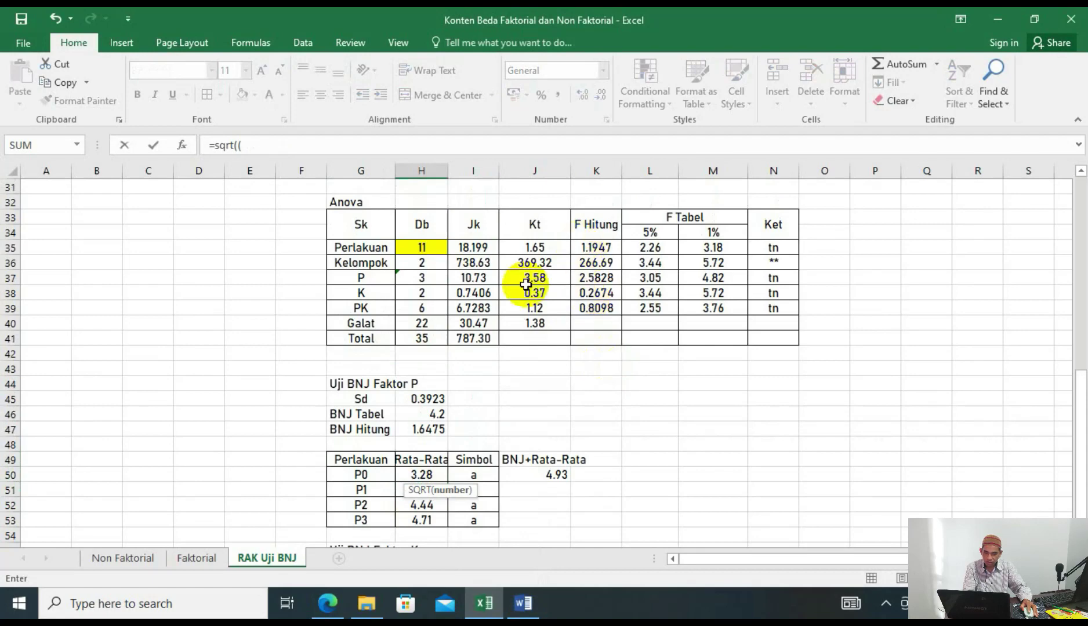
pyautogui.click(556, 324)
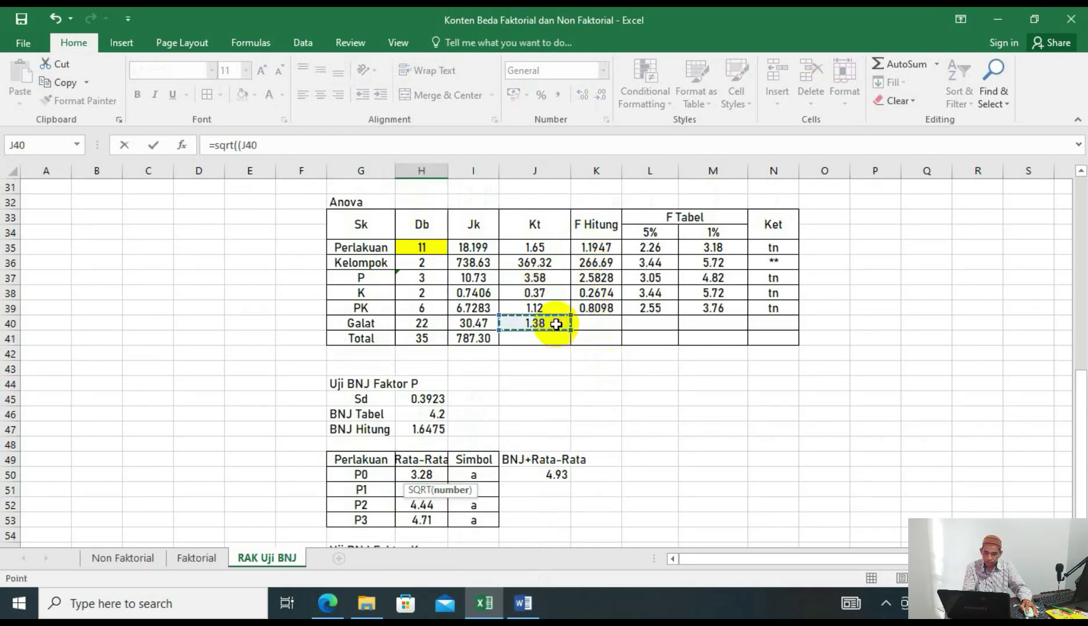
pyautogui.scroll(-2, 568, 417)
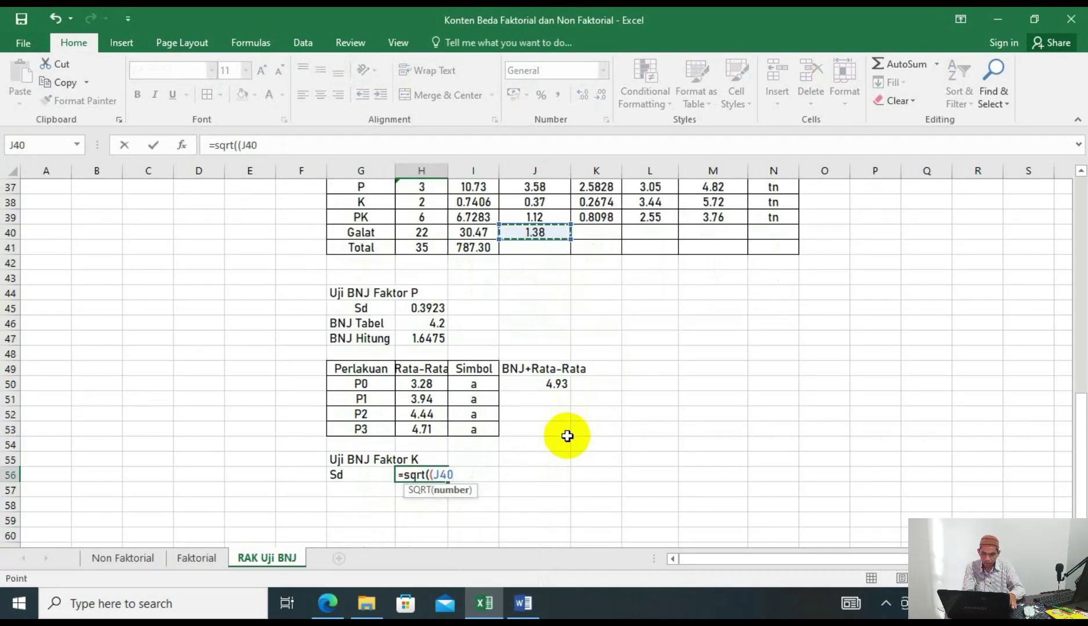
pyautogui.press('BackSpace')
pyautogui.press('BackSpace')
pyautogui.press('BackSpace')
pyautogui.scroll(2, 567, 436)
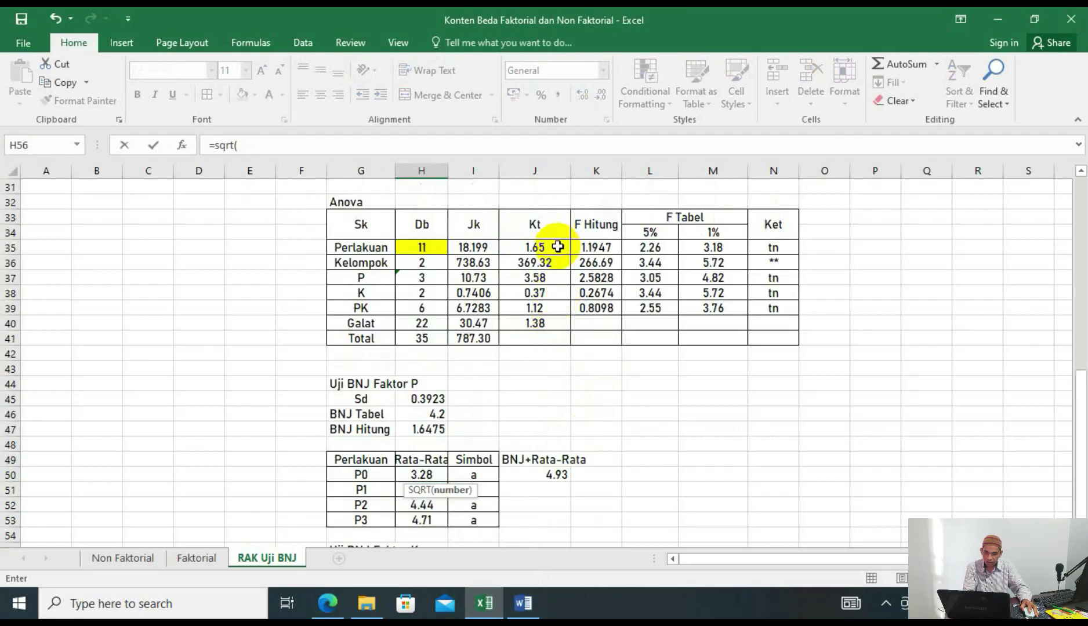
pyautogui.click(548, 326)
pyautogui.scroll(-1, 548, 330)
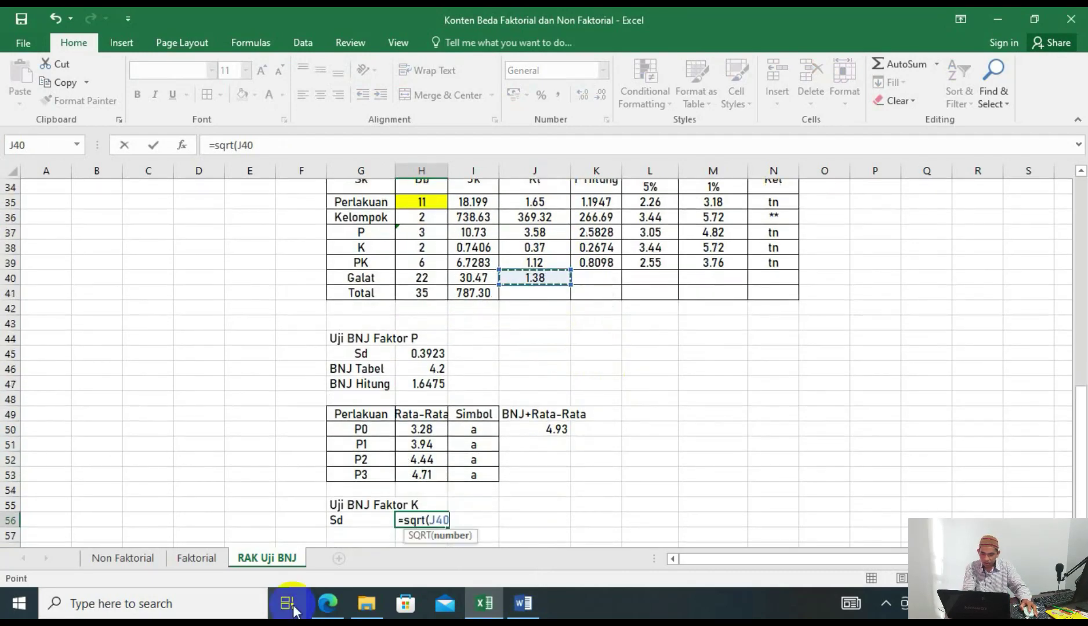
pyautogui.write('/(')
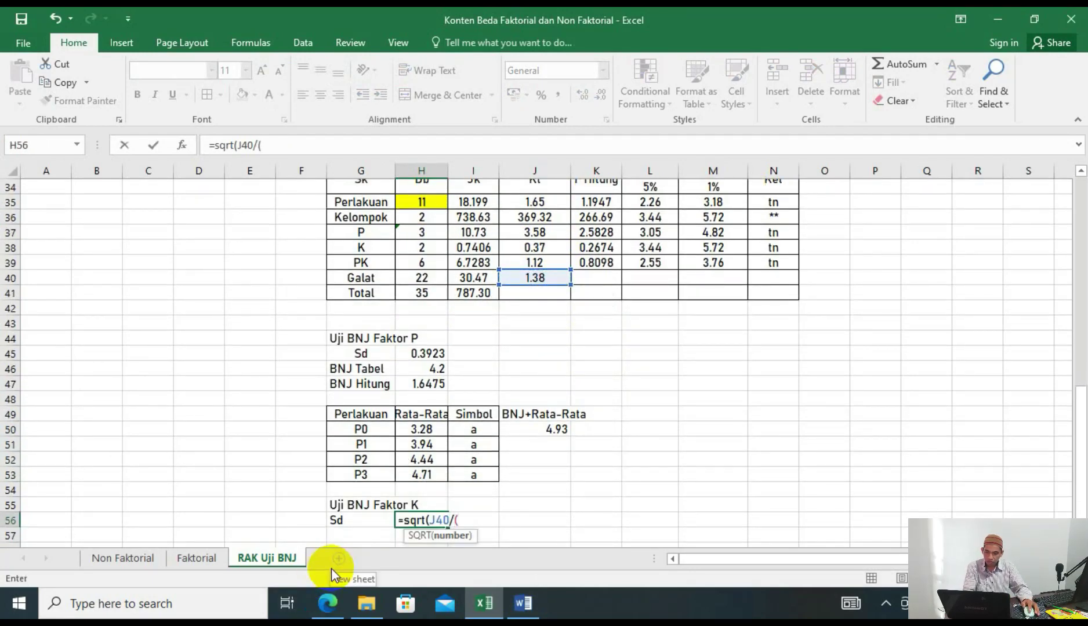
pyautogui.scroll(-1, 436, 455)
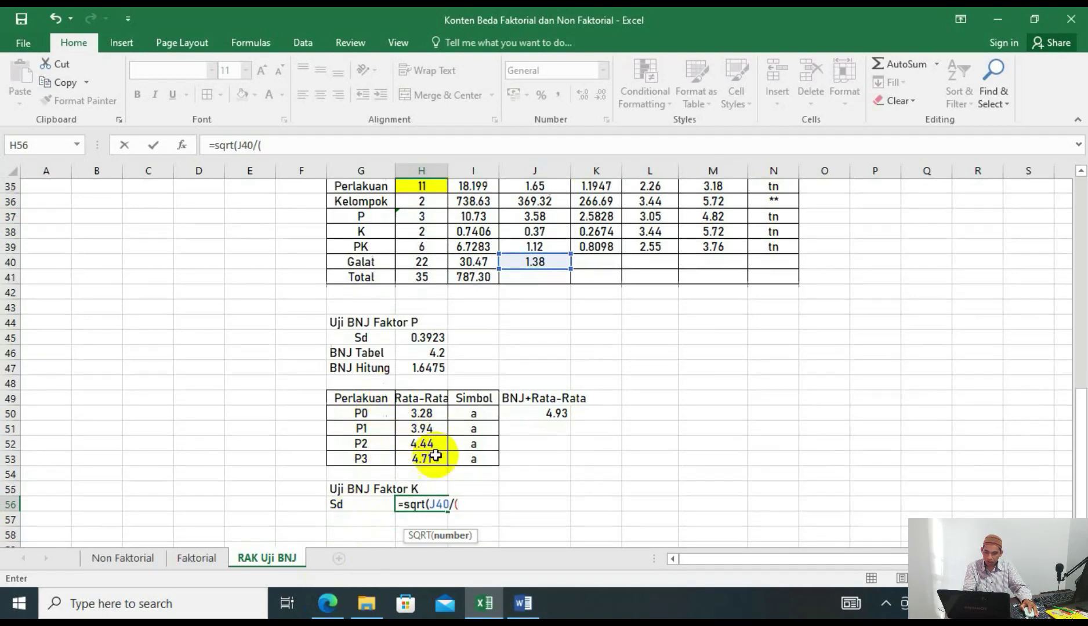
pyautogui.scroll(-2, 436, 456)
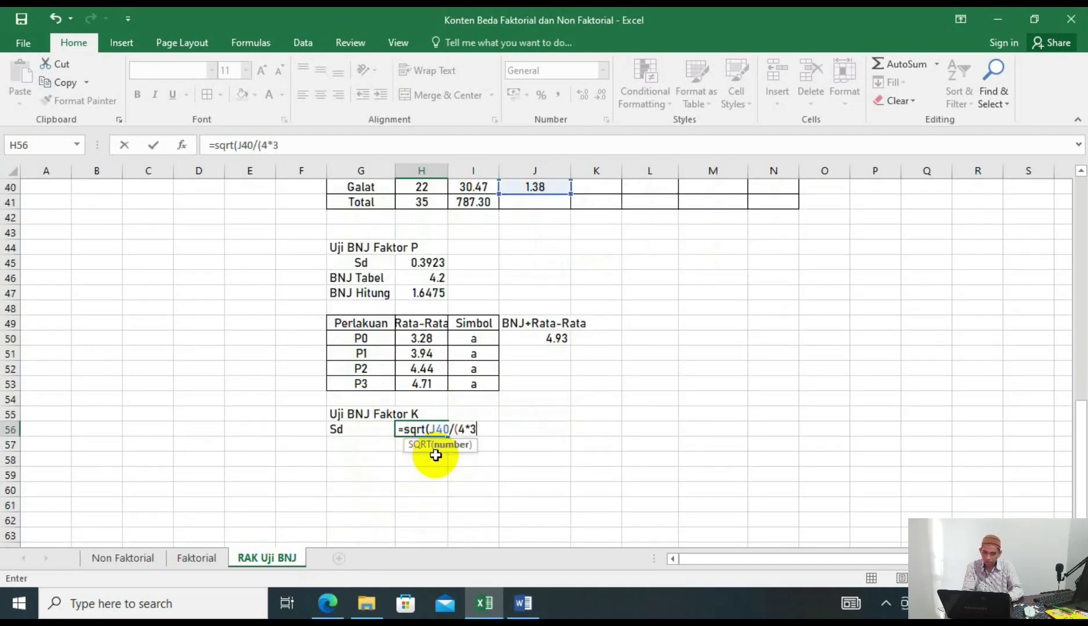
pyautogui.write('4*3))')
pyautogui.press('Return')
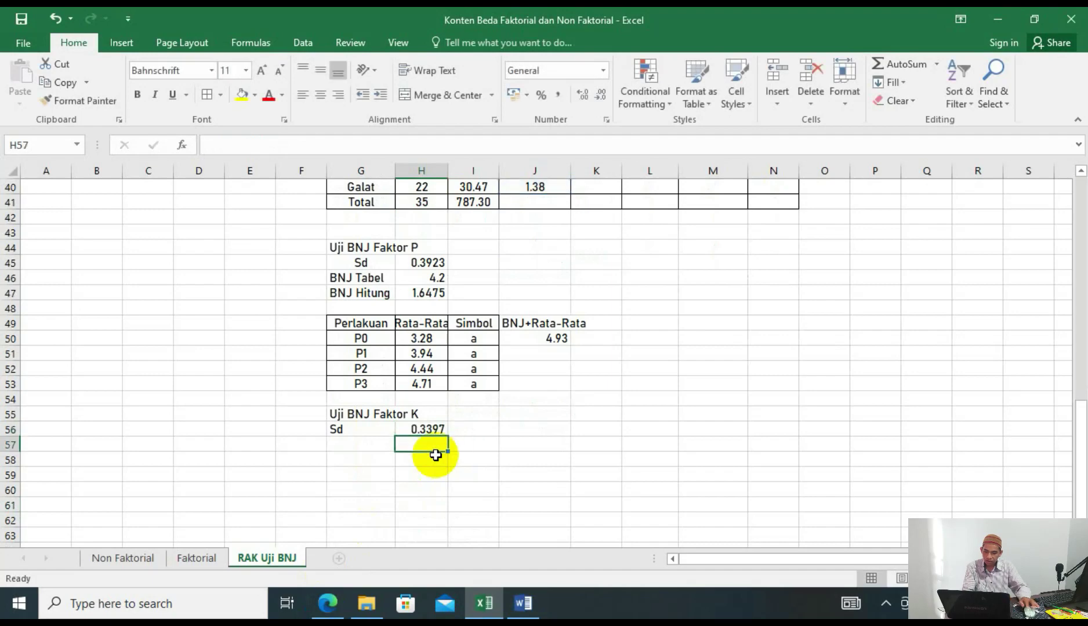
# Enter the label BNJ Tabel in G57 and check the degrees of freedom in the Anova table for the lookup.
pyautogui.click(365, 445)
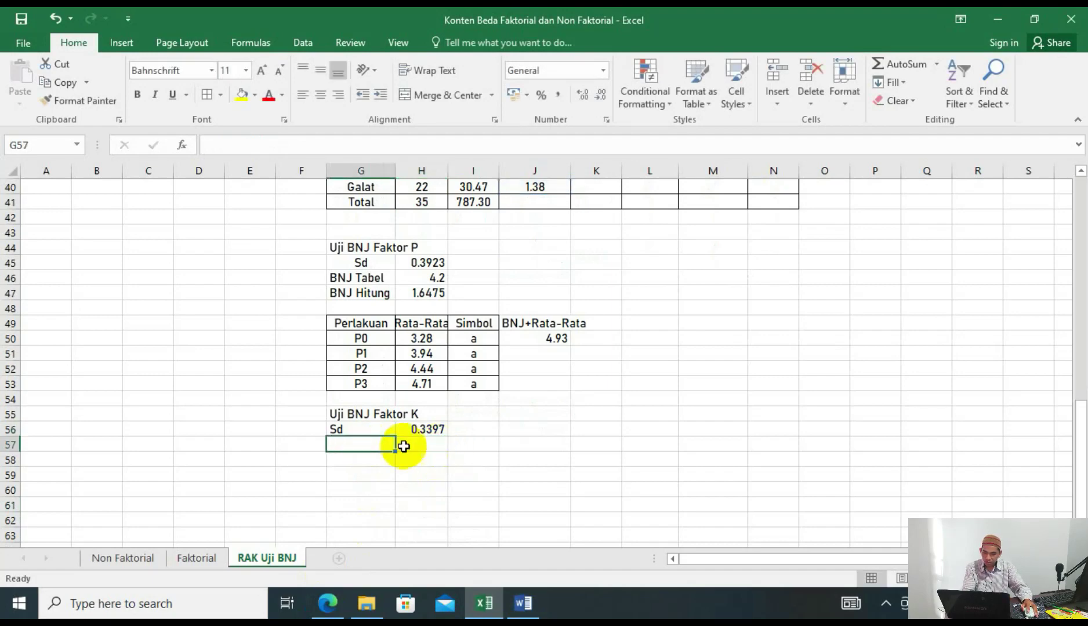
pyautogui.write('BNJ Tabel')
pyautogui.click(438, 453)
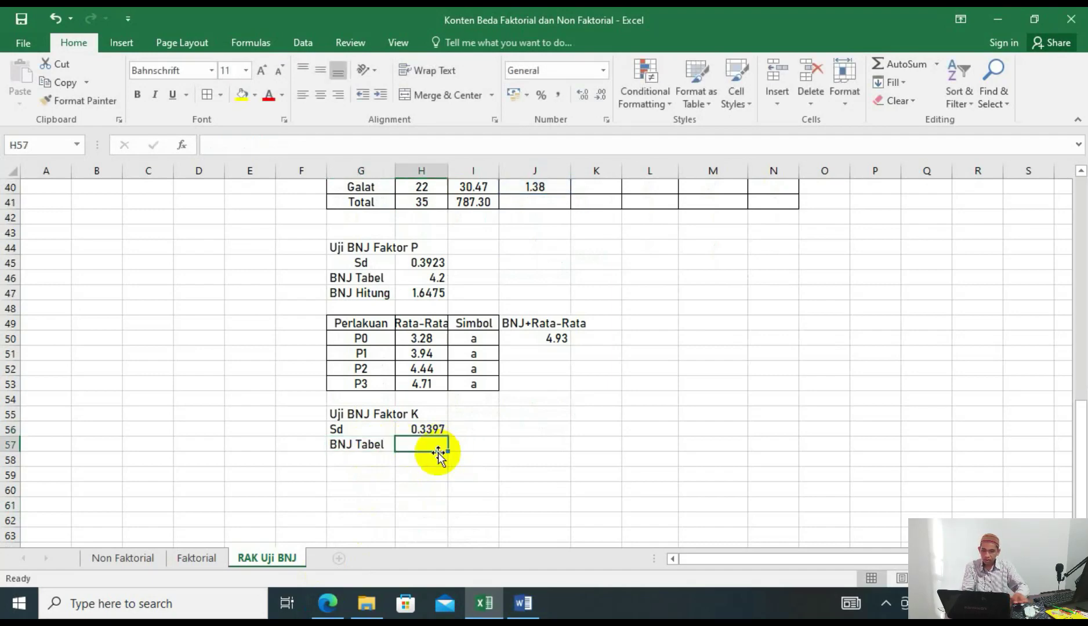
pyautogui.scroll(4, 441, 441)
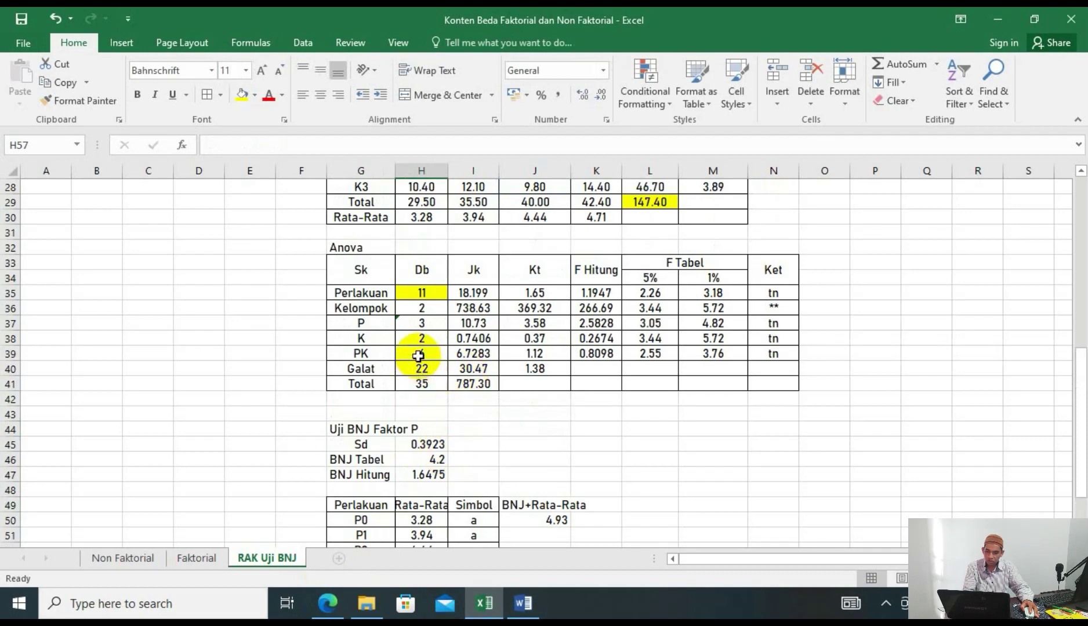
pyautogui.scroll(-2, 406, 377)
pyautogui.scroll(-1, 464, 498)
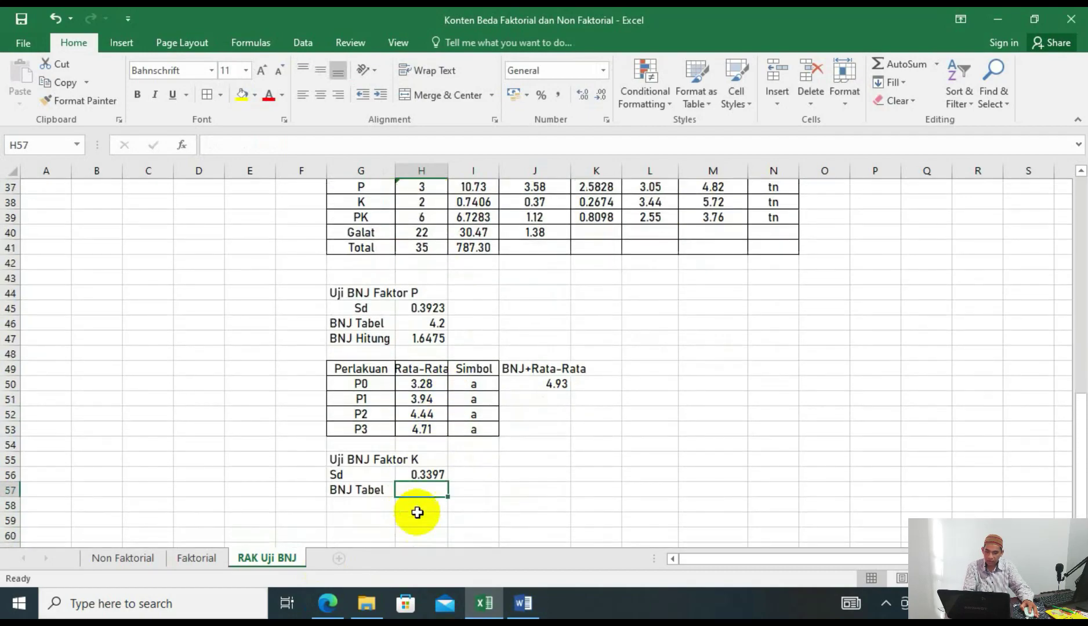
pyautogui.scroll(2, 408, 382)
pyautogui.scroll(1, 412, 377)
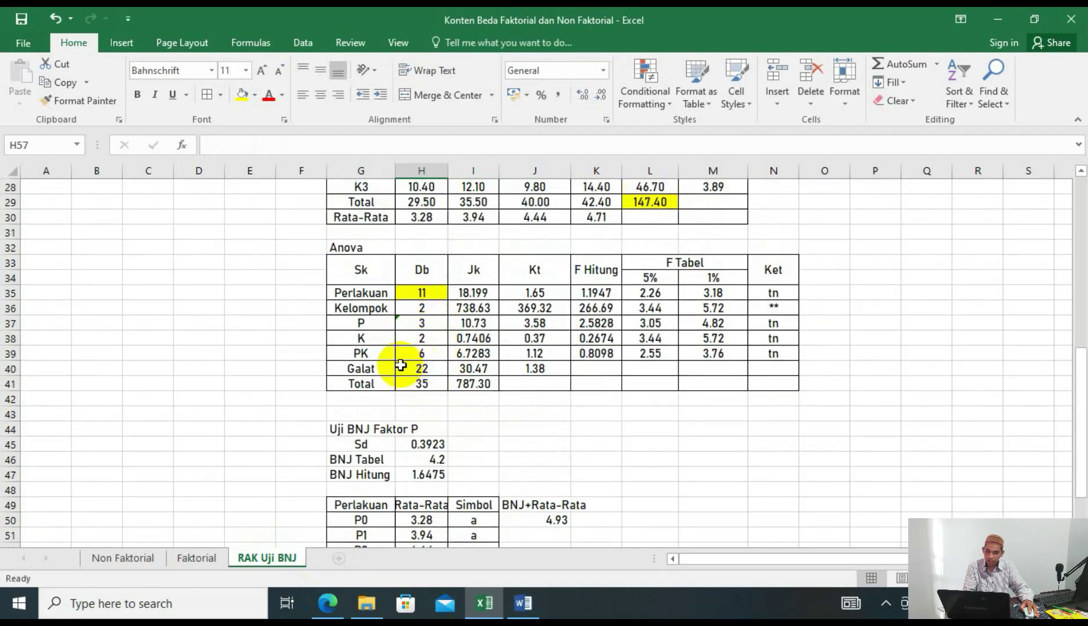
# Look up the factor K critical value in the Tukey table in Word, and enter 3.55 in H57 in Excel.
pyautogui.click(523, 603)
pyautogui.scroll(10, 406, 290)
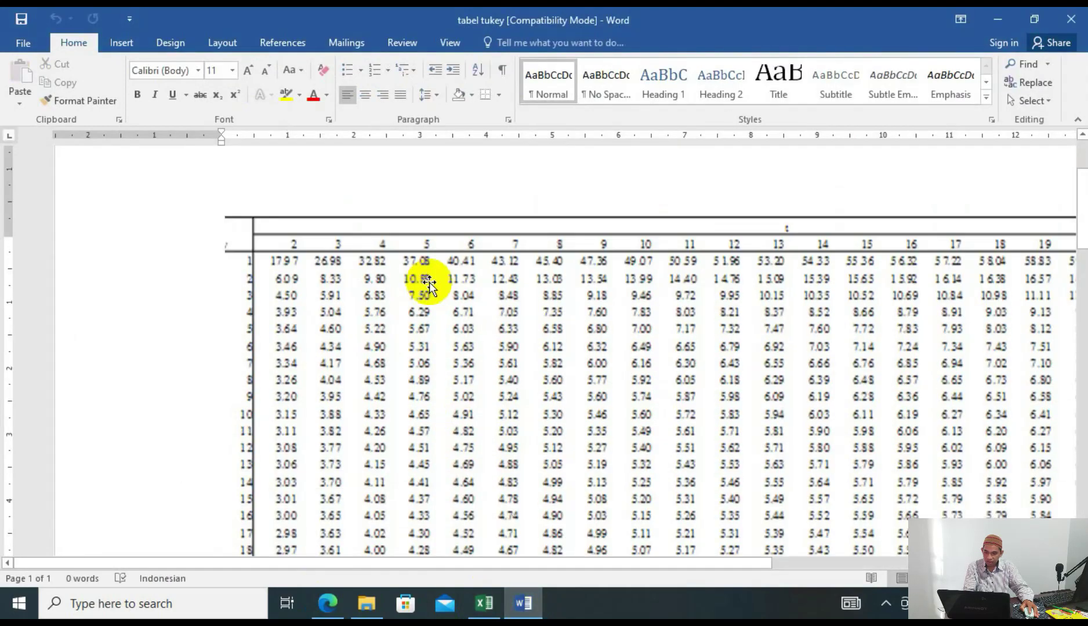
pyautogui.scroll(-7, 316, 297)
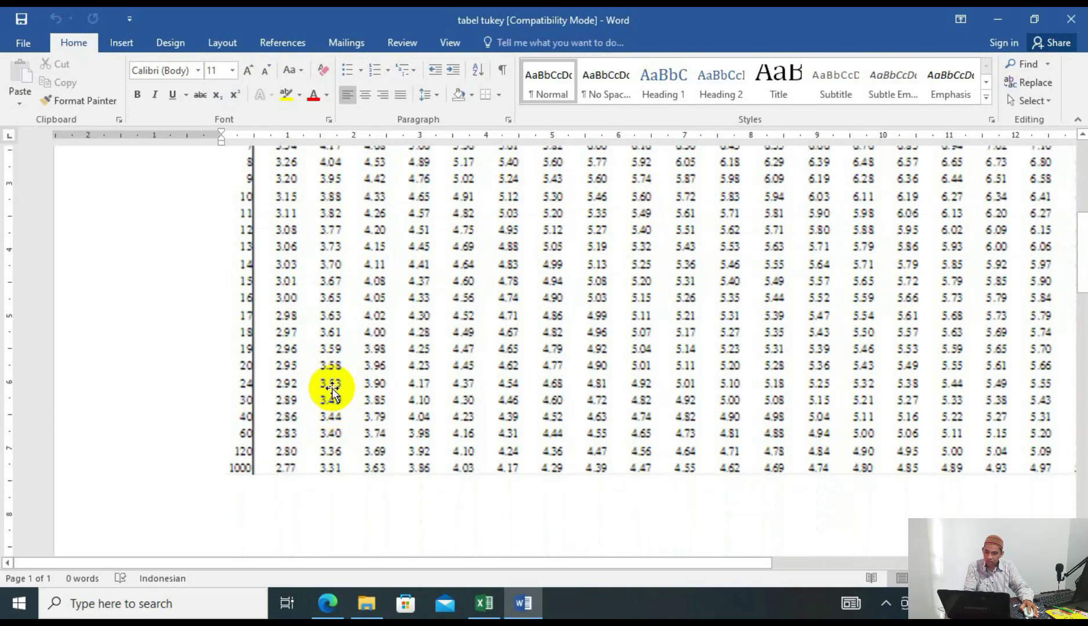
pyautogui.click(486, 603)
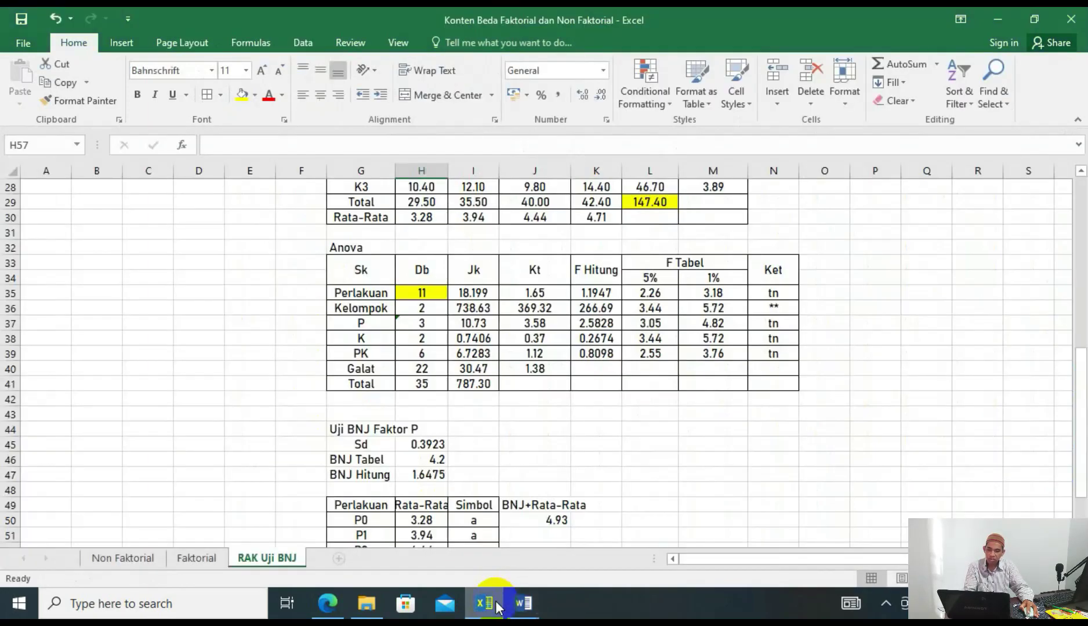
pyautogui.scroll(-4, 526, 479)
pyautogui.write('3.55')
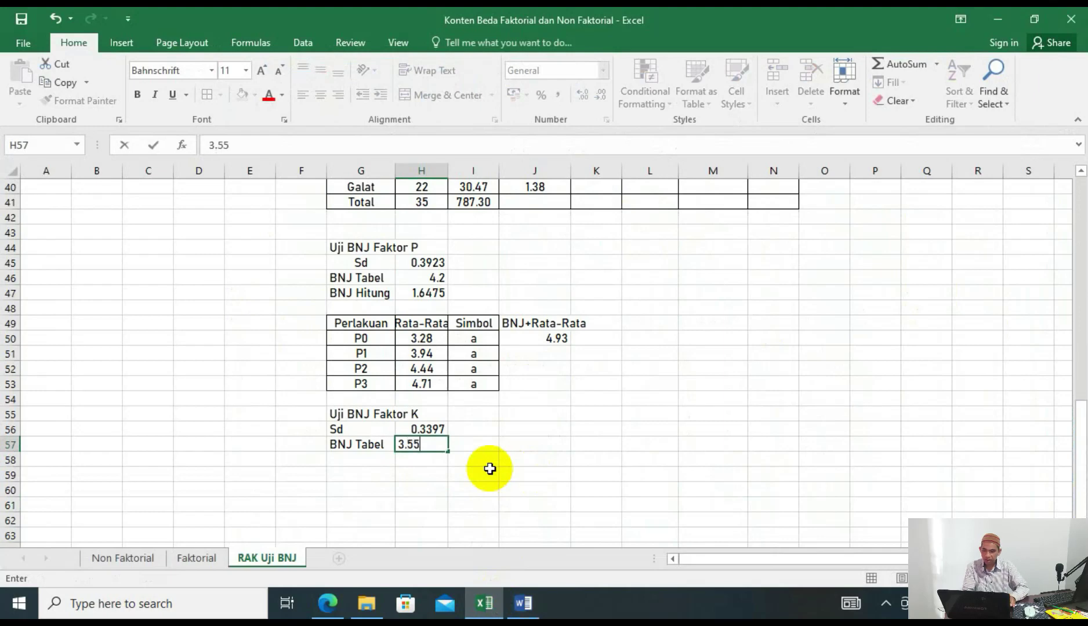
pyautogui.press('Return')
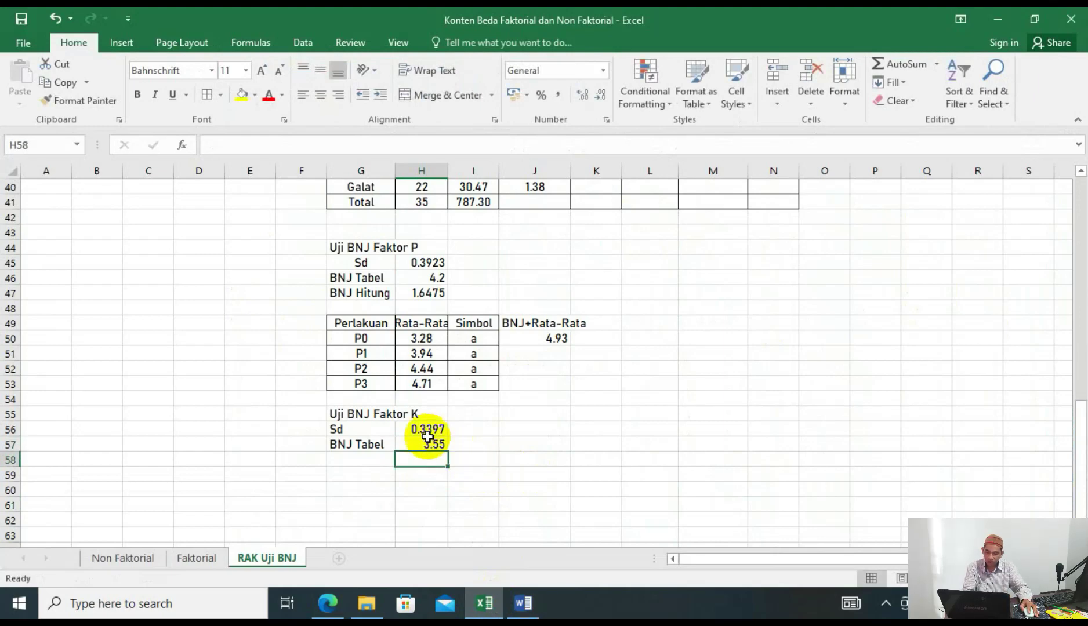
# Label G58 as BNJ Hitung and calculate it in H58 with the formula =H56*H57.
pyautogui.click(377, 464)
pyautogui.write('BNJ T')
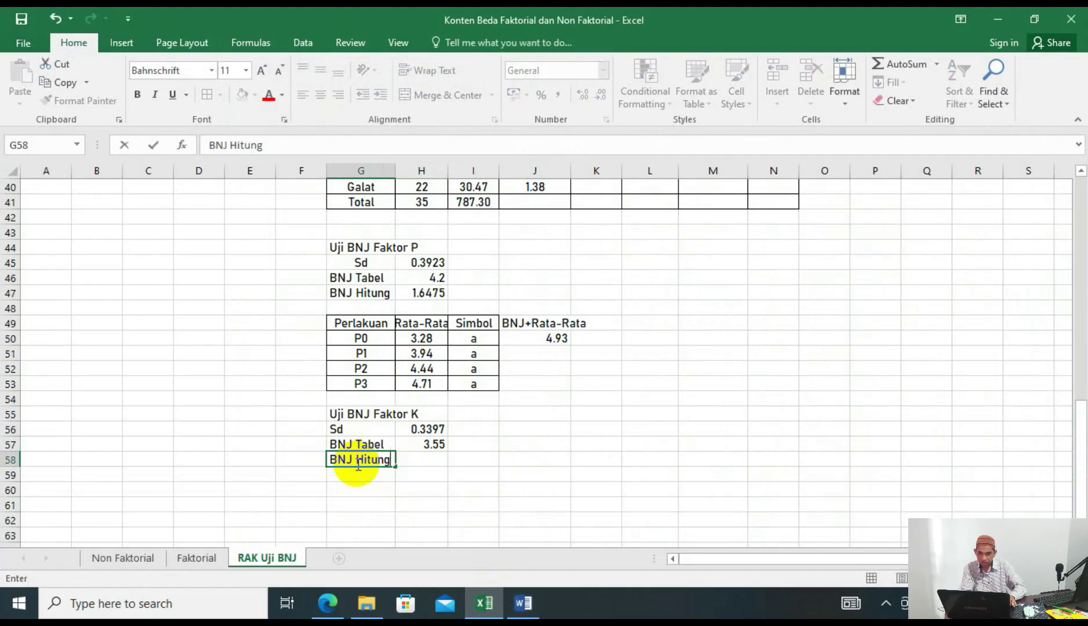
pyautogui.press('Tab')
pyautogui.write('=')
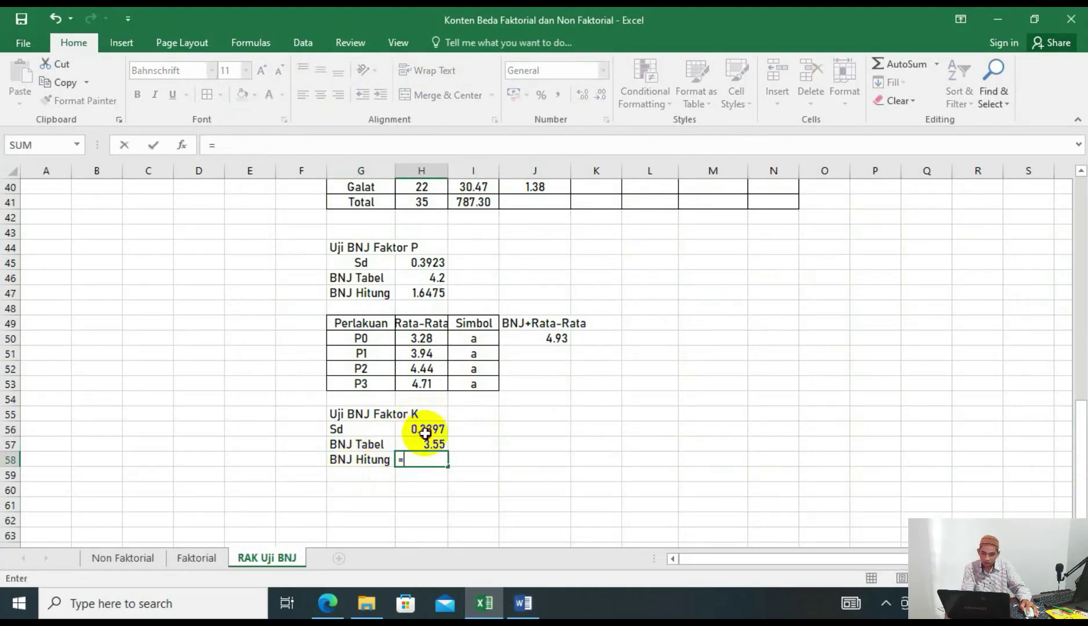
pyautogui.click(425, 432)
pyautogui.write('*')
pyautogui.click(433, 442)
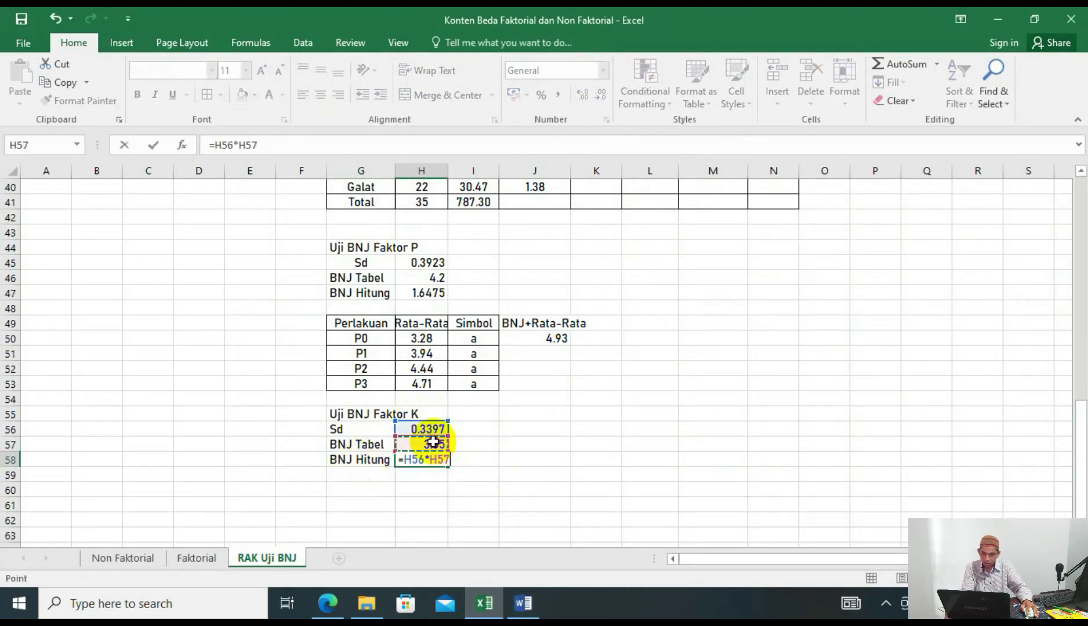
pyautogui.press('Return')
# Enter the factor K result table headings Perlakuan, Rata-Rata, Simbol and BNJ+Rata-Rata in G60:J60.
pyautogui.scroll(-1, 433, 445)
pyautogui.click(376, 446)
pyautogui.write('Perlakuan')
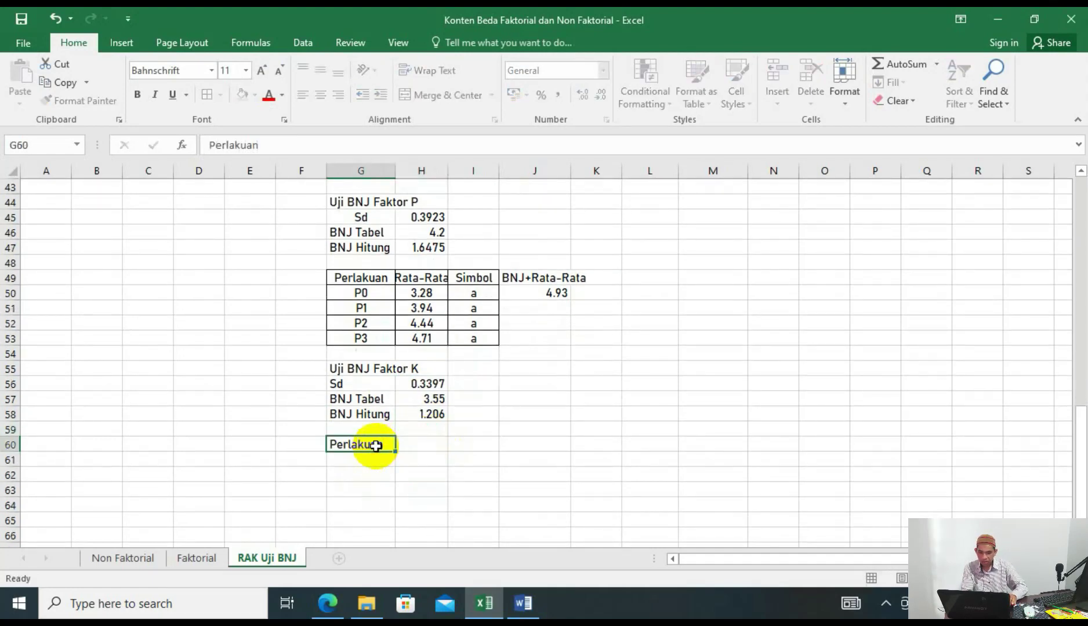
pyautogui.press('Tab')
pyautogui.write('Ra')
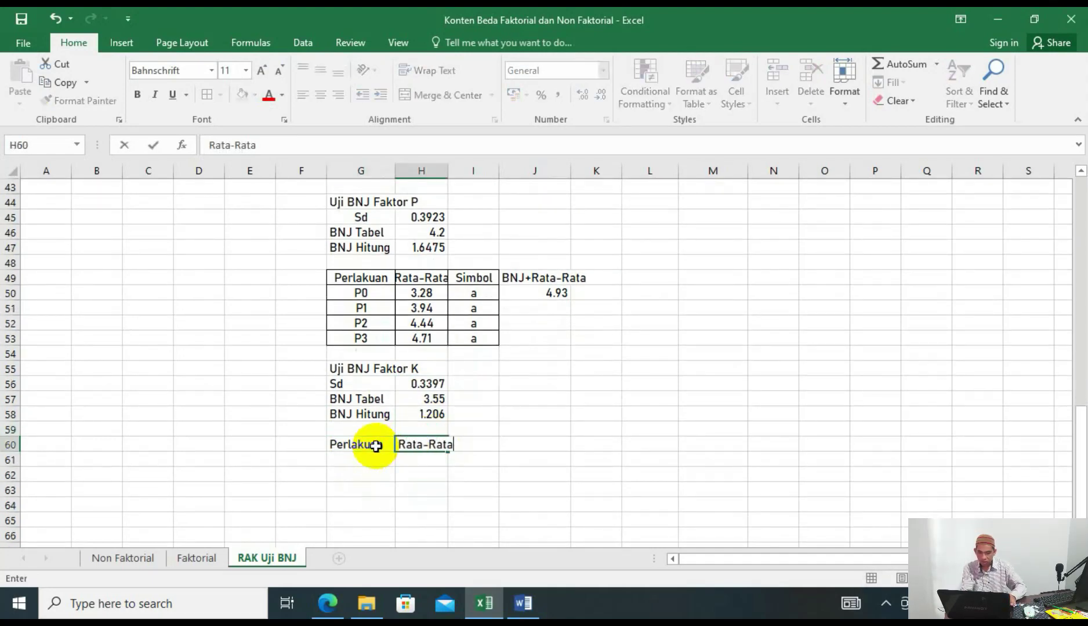
pyautogui.press('Tab')
pyautogui.write('S')
pyautogui.press('Tab')
pyautogui.write('BN')
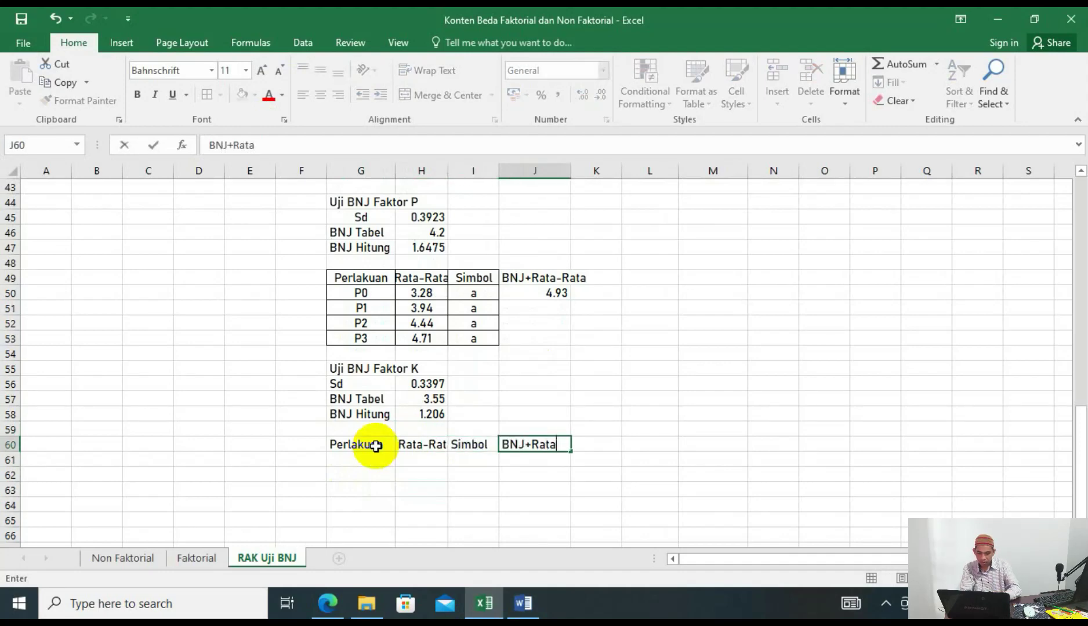
pyautogui.click(487, 399)
# Copy the treatment names K1 to K3 from the Tabel Dua Arah into G61:G63.
pyautogui.scroll(9, 486, 398)
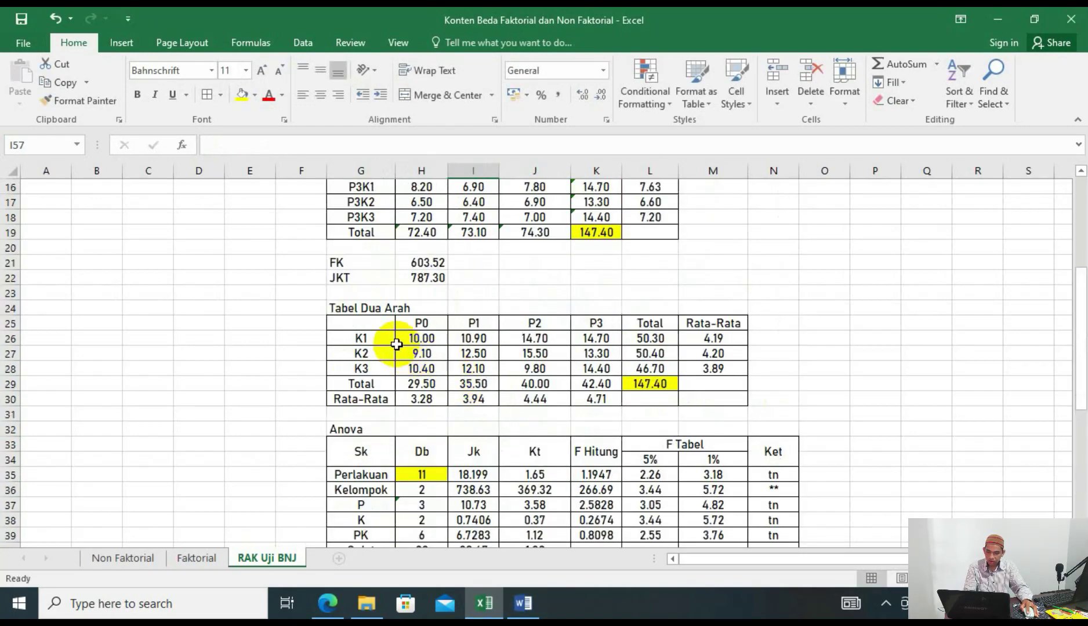
pyautogui.moveTo(383, 339); pyautogui.dragTo(371, 371)
pyautogui.hotkey('ctrl', 'c')
pyautogui.scroll(-7, 379, 420)
pyautogui.scroll(-4, 379, 420)
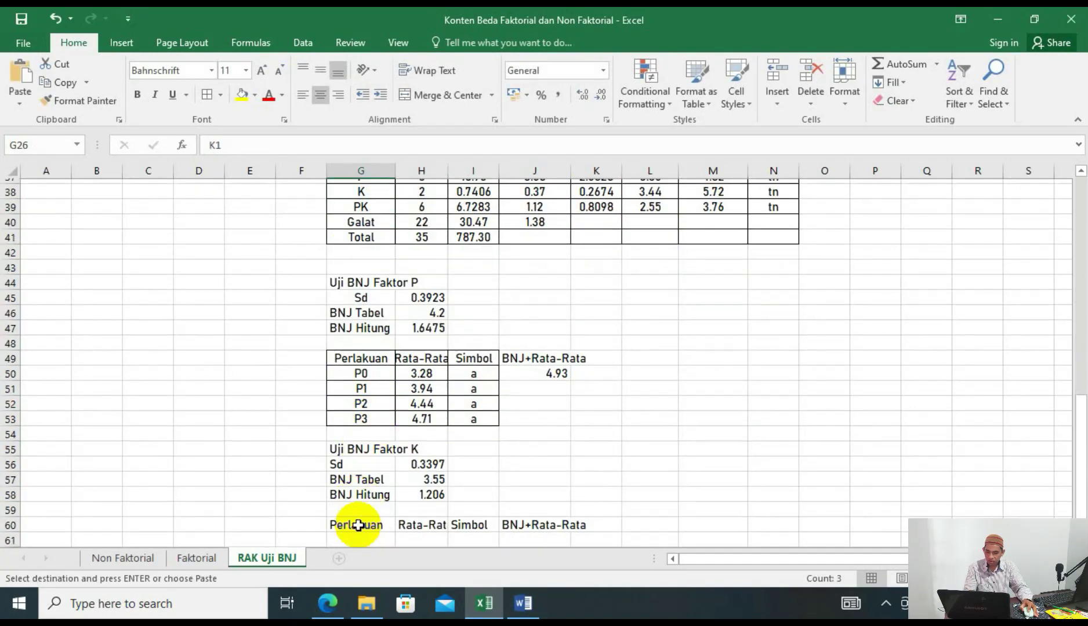
pyautogui.click(381, 369)
pyautogui.hotkey('ctrl', 'v')
# Copy the K1 to K3 averages from M26:M28 of the Tabel Dua Arah and paste them as values into H61:H63.
pyautogui.scroll(11, 406, 371)
pyautogui.scroll(3, 462, 347)
pyautogui.scroll(-3, 462, 346)
pyautogui.moveTo(718, 339); pyautogui.dragTo(730, 363)
pyautogui.scroll(-9, 696, 377)
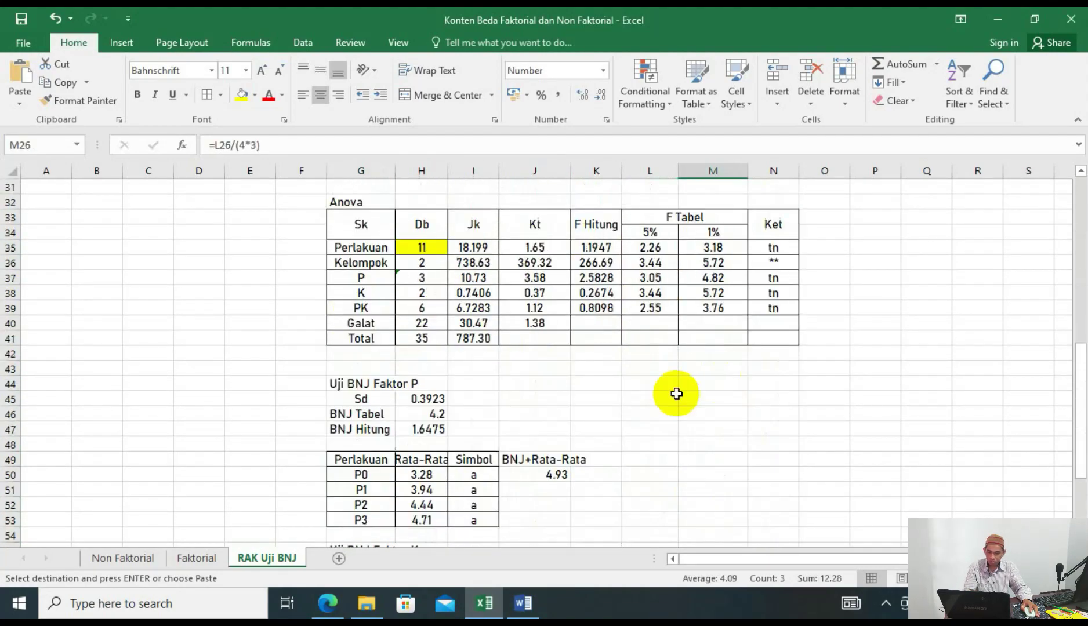
pyautogui.click(422, 459)
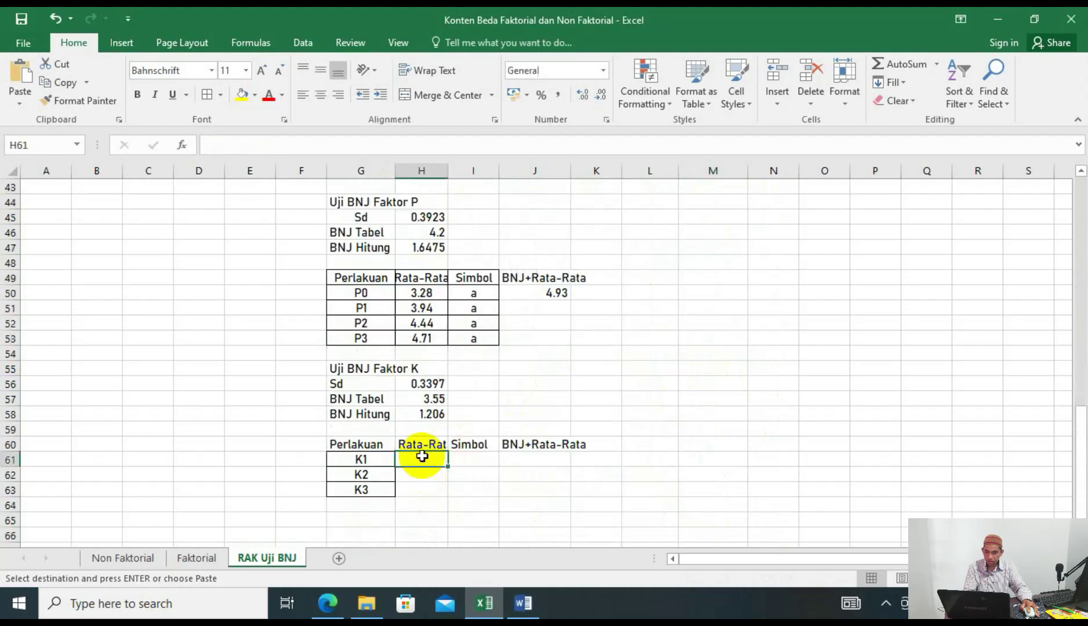
pyautogui.click(20, 103)
pyautogui.click(18, 207)
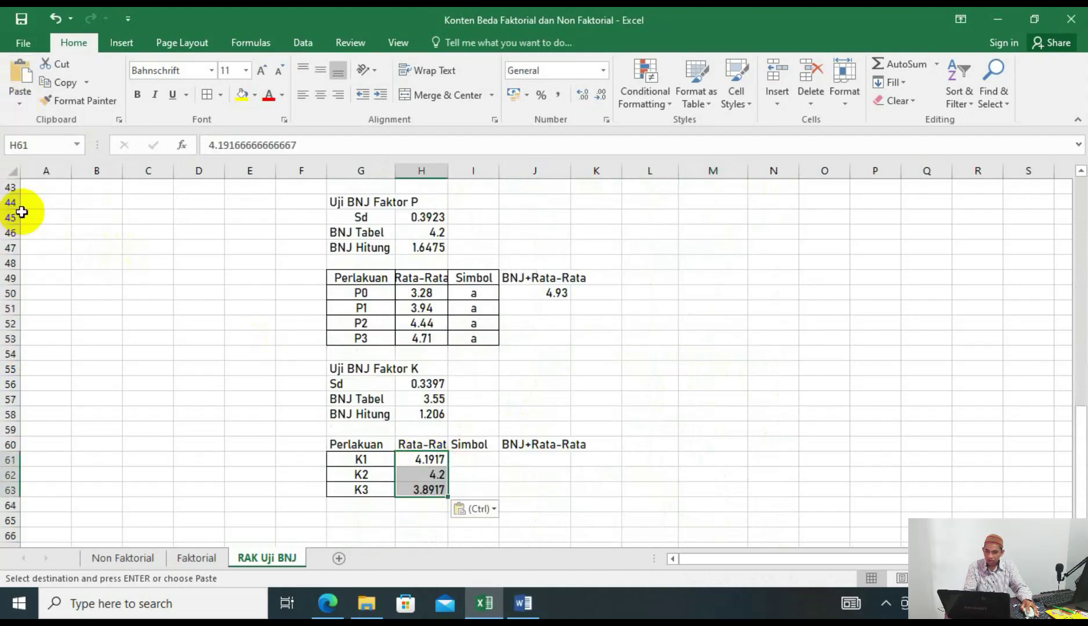
# Format the factor K averages in H61:H63 with two decimal places and center them.
pyautogui.click(600, 94)
pyautogui.click(601, 94)
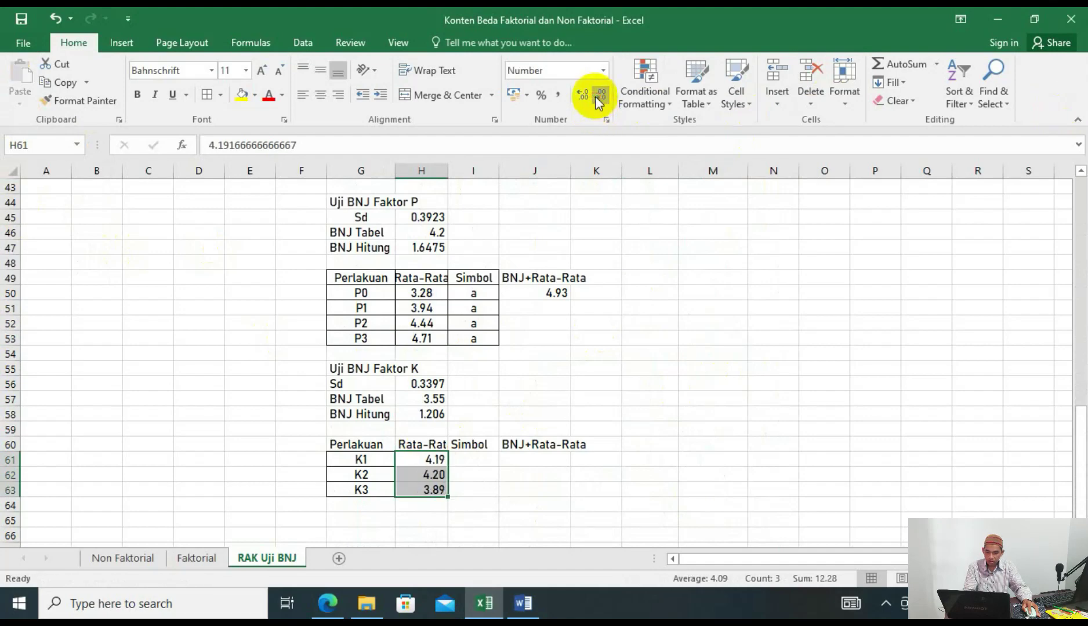
pyautogui.click(321, 94)
# Sort the factor K averages from smallest to largest, expanding the selection to include the treatment names.
pyautogui.click(959, 97)
pyautogui.click(969, 121)
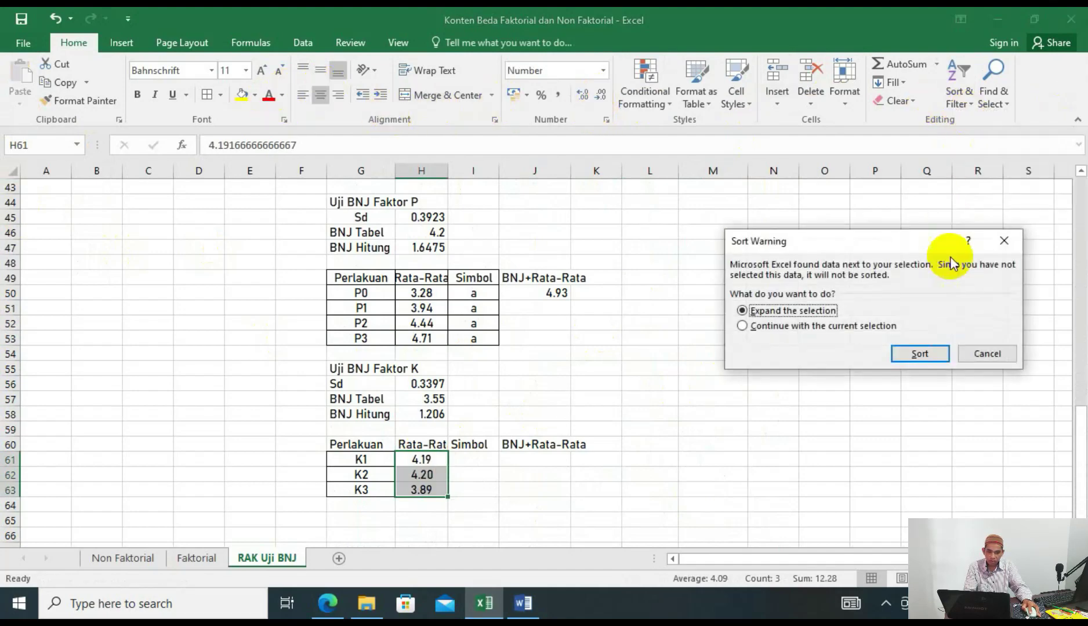
pyautogui.click(943, 352)
pyautogui.click(555, 466)
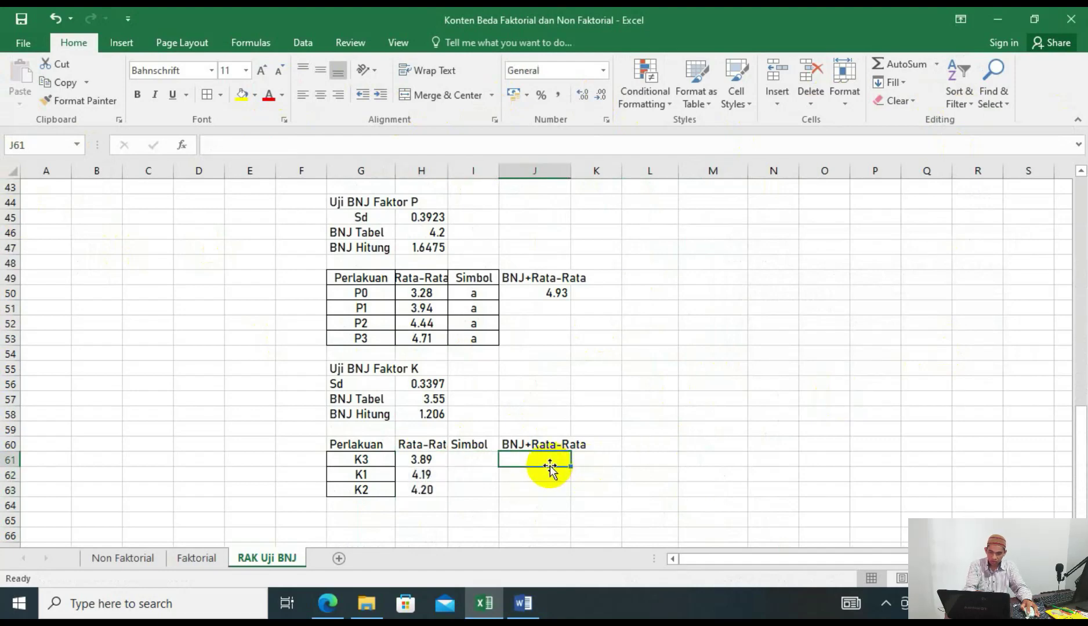
# Calculate BNJ+Rata-Rata for factor K in J61 by adding the K3 average in H61 to BNJ Hitung in H58.
pyautogui.write('=')
pyautogui.click(433, 460)
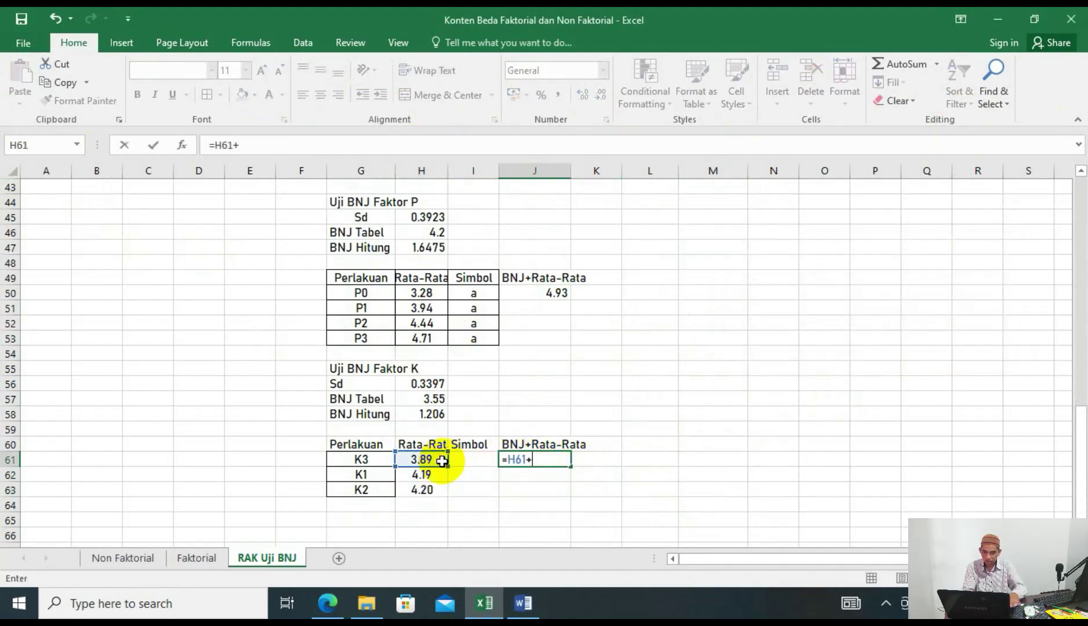
pyautogui.write('+')
pyautogui.click(417, 414)
pyautogui.press('Return')
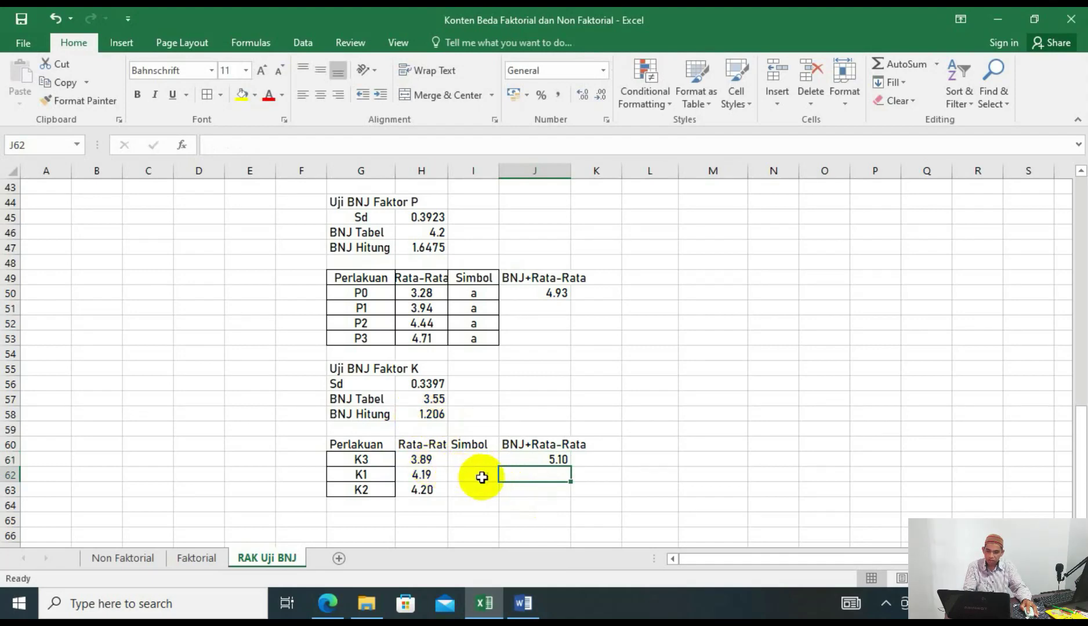
# Enter the symbol a for all three factor K treatments in I61:I63.
pyautogui.click(480, 461)
pyautogui.write('a')
pyautogui.press('Return')
pyautogui.write('a')
pyautogui.press('Return')
pyautogui.write('a')
pyautogui.press('Return')
# Apply borders on all cells of the factor K result table G60:I63 and center its contents.
pyautogui.click(371, 444)
pyautogui.moveTo(371, 444); pyautogui.dragTo(462, 479)
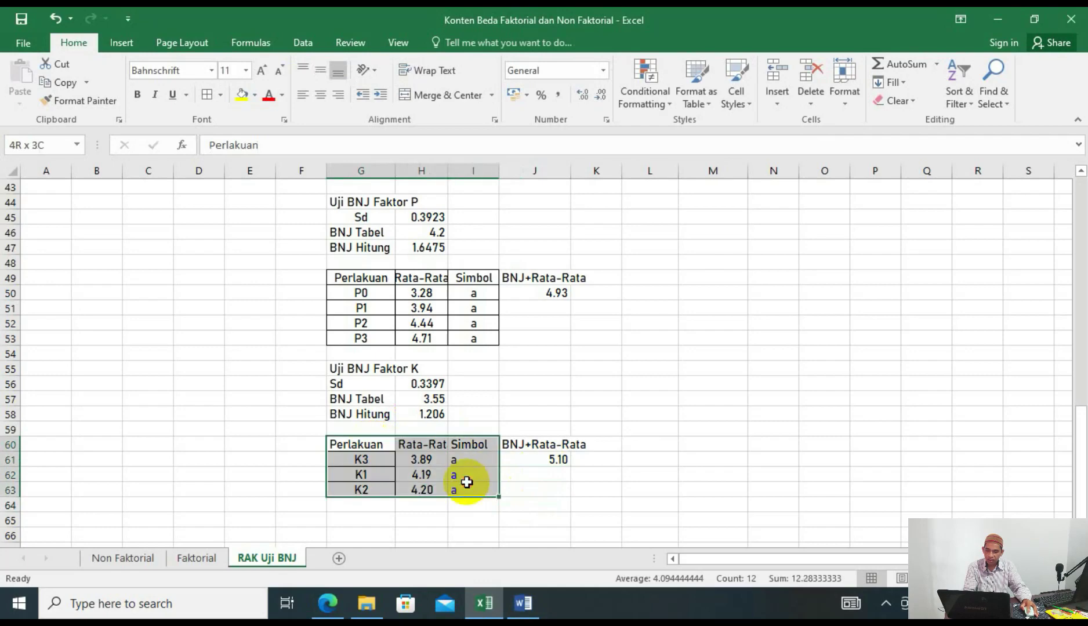
pyautogui.click(317, 104)
pyautogui.click(583, 371)
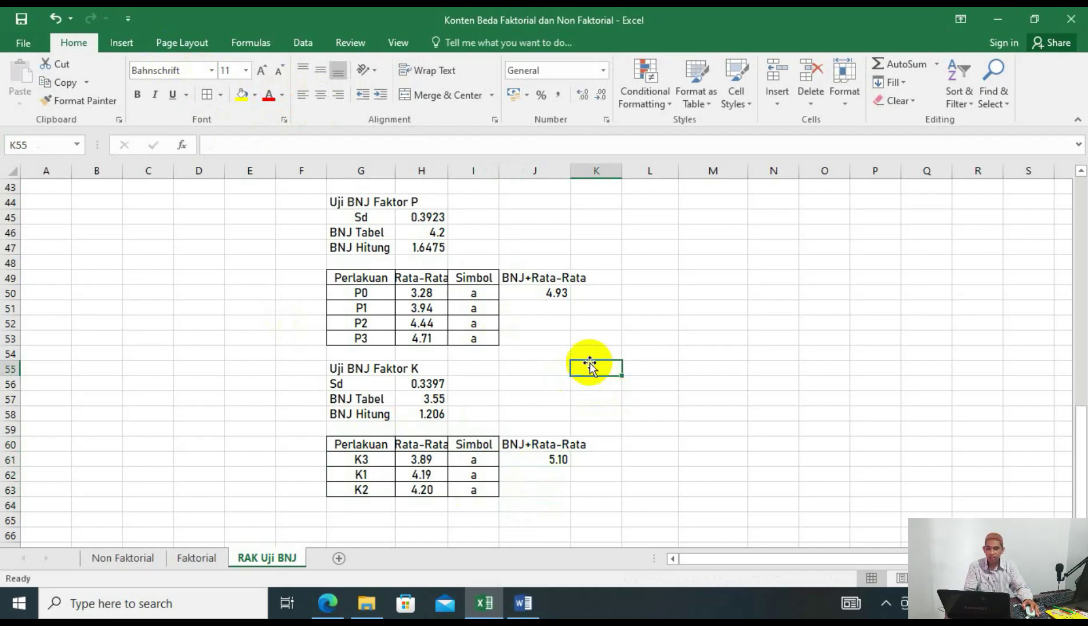
pyautogui.scroll(4, 592, 365)
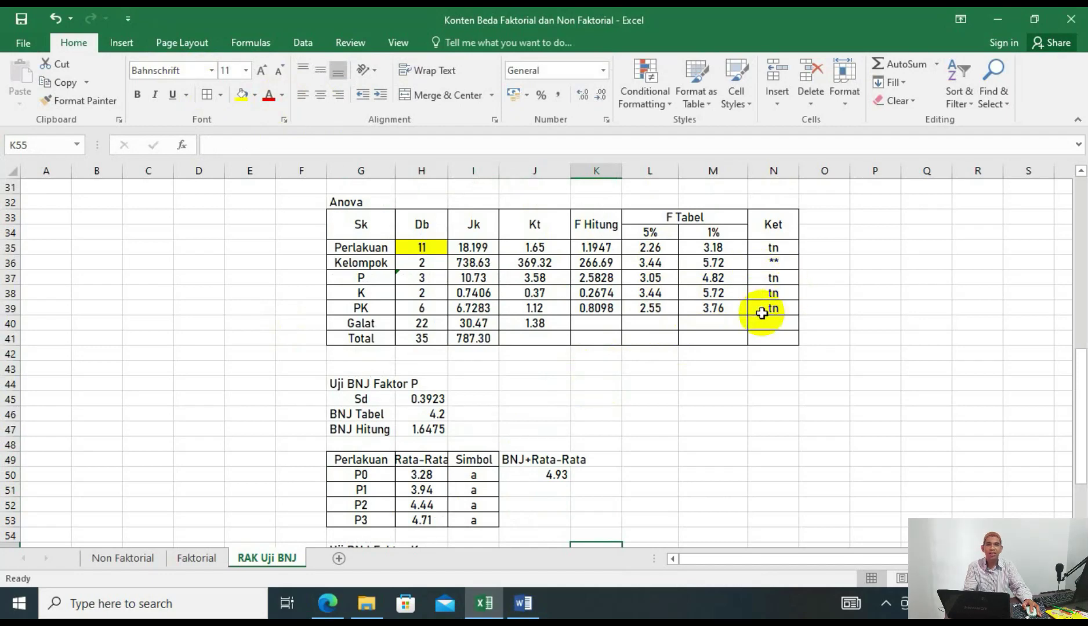
pyautogui.scroll(-4, 752, 454)
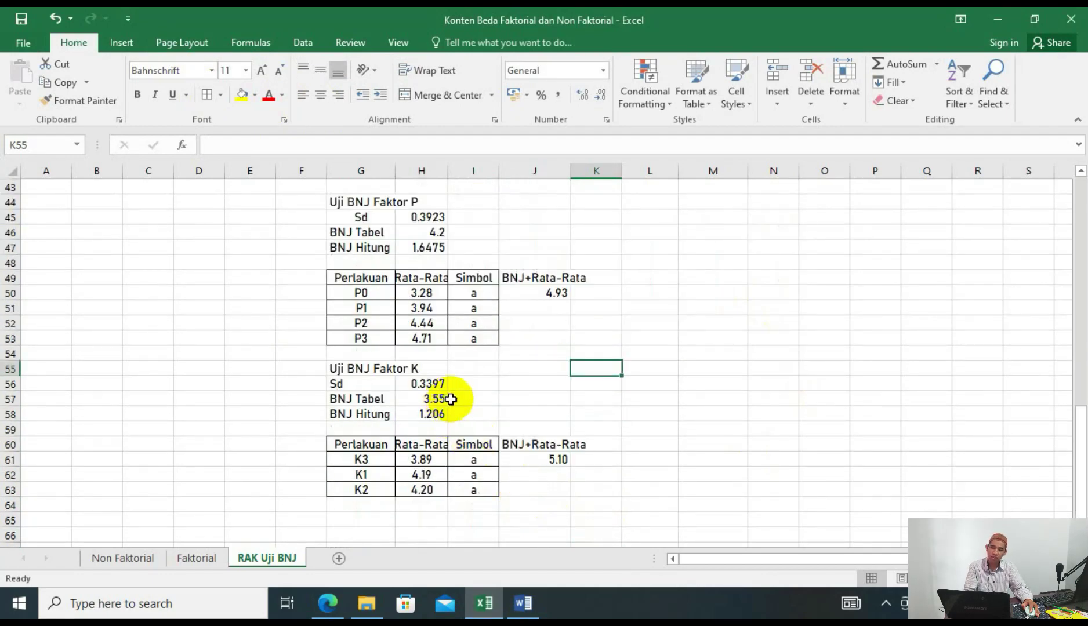